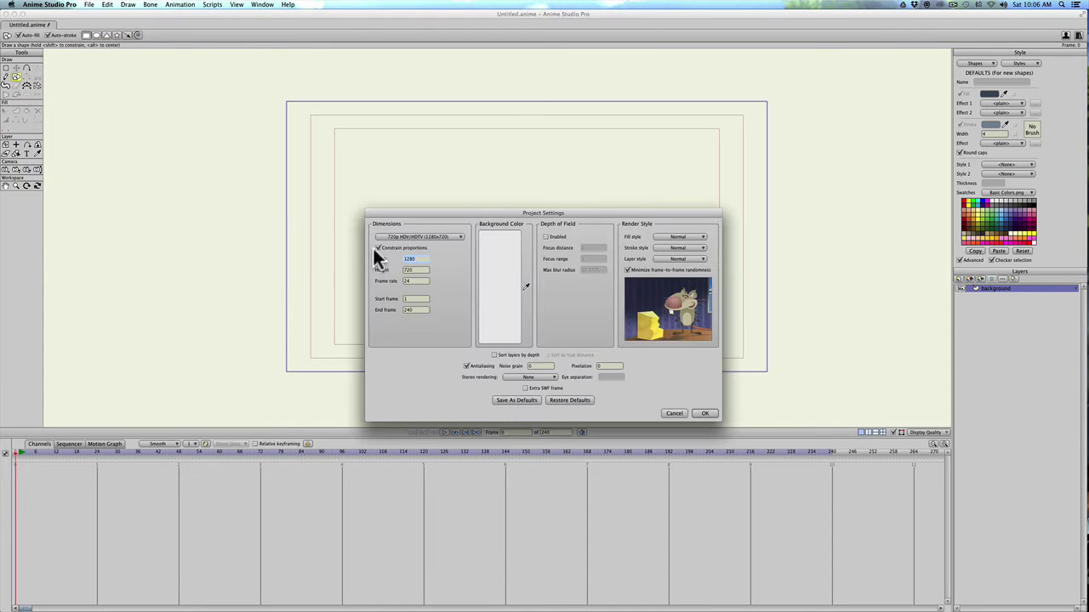
# - Turn off constrained proportions in the project settings and set the project width to 2560
pyautogui.click(378, 247)
pyautogui.click(359, 253)
pyautogui.write('2')
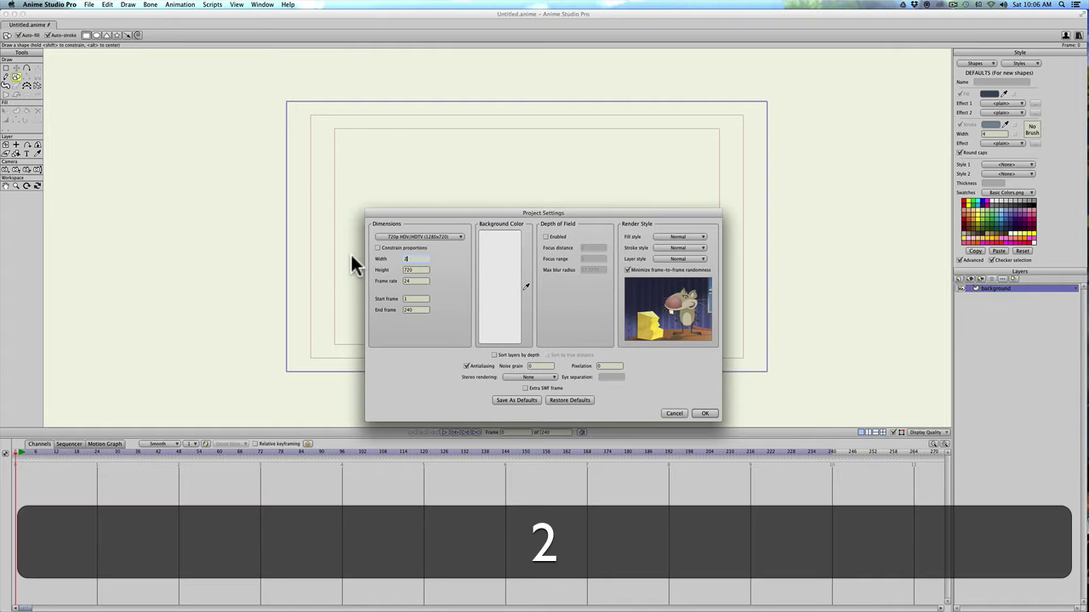
pyautogui.write('560')
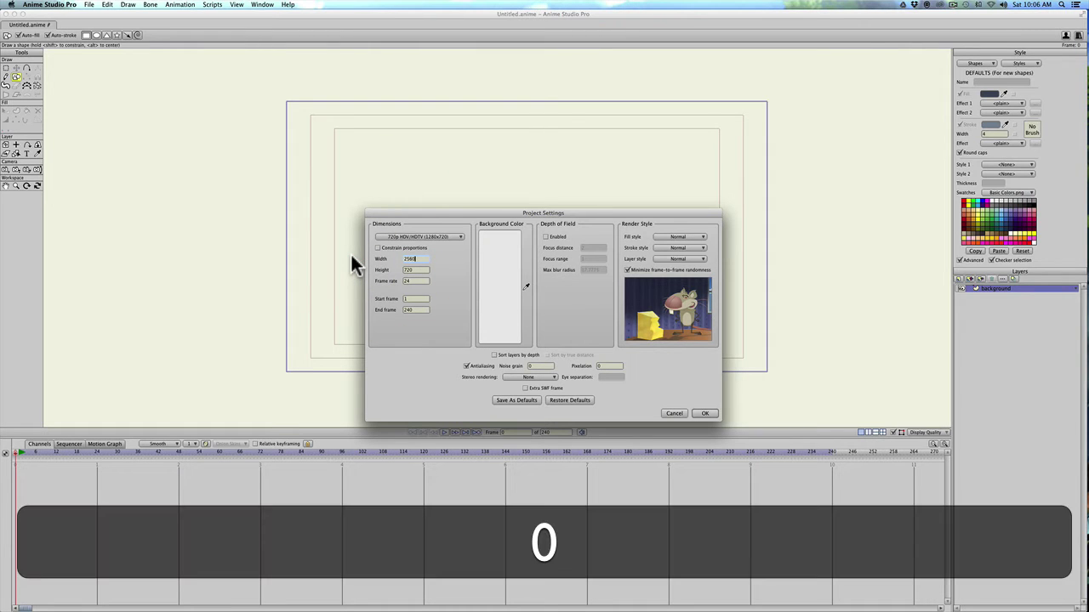
pyautogui.click(704, 414)
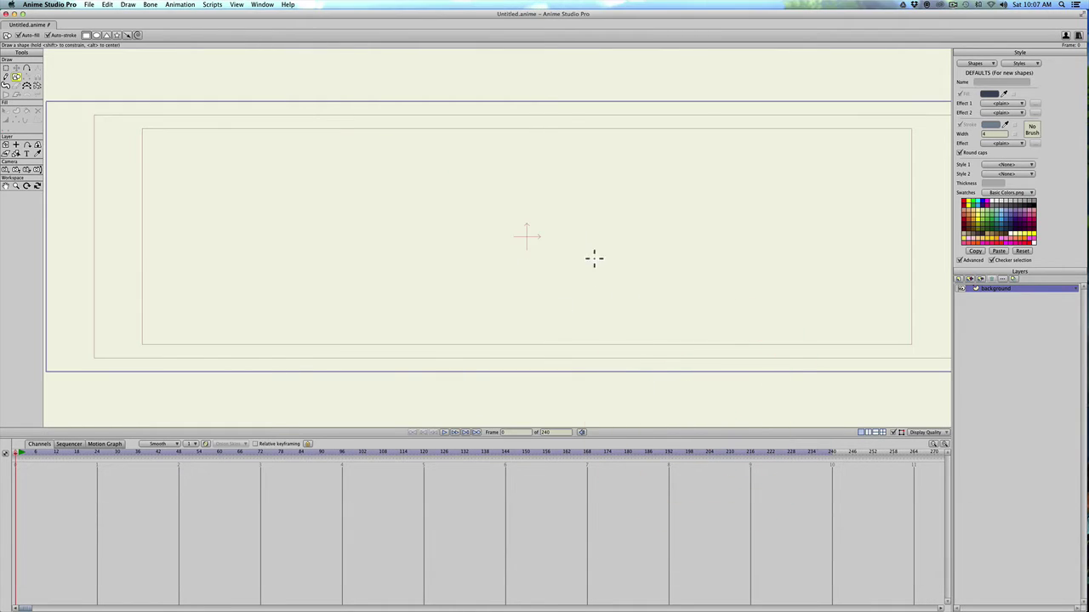
# - Show the grid and draw a floor rectangle and a wall rectangle that together fill the project frame
pyautogui.scroll(-1, 571, 266)
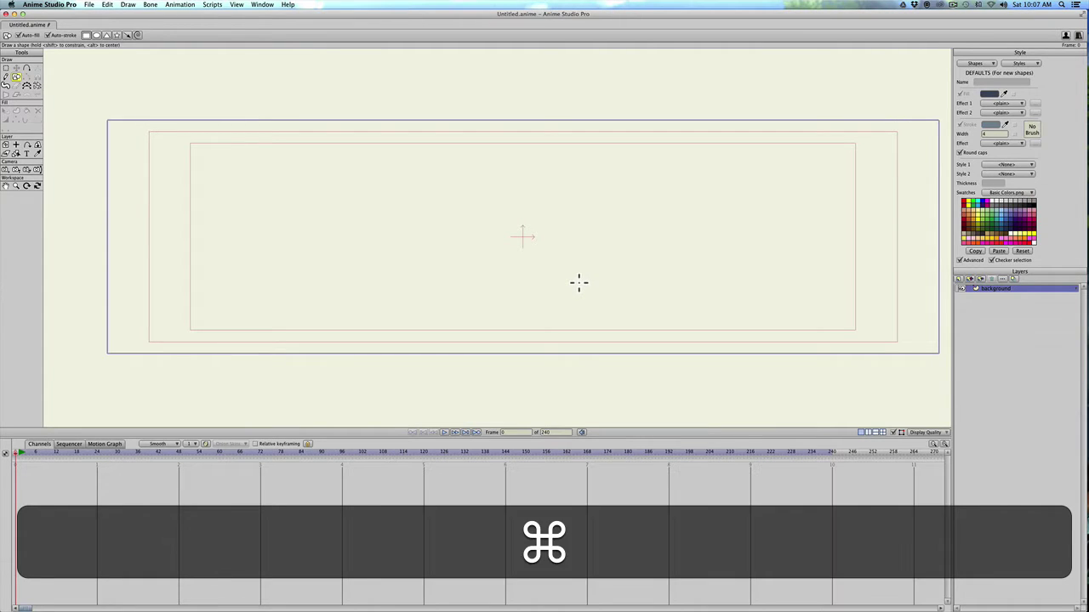
pyautogui.press('super+g')
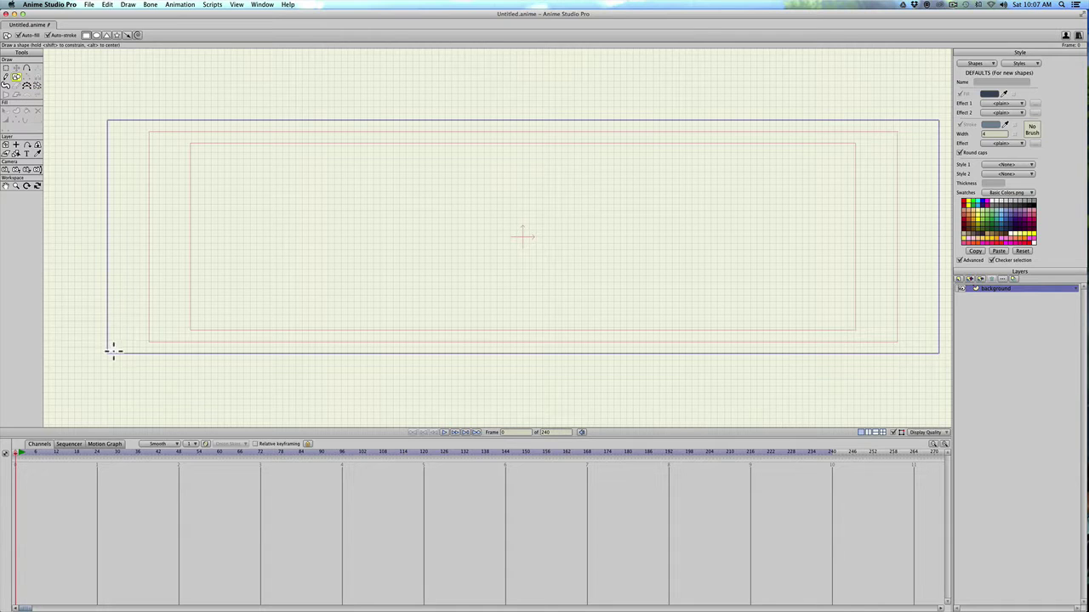
pyautogui.moveTo(110, 354); pyautogui.dragTo(107, 120)
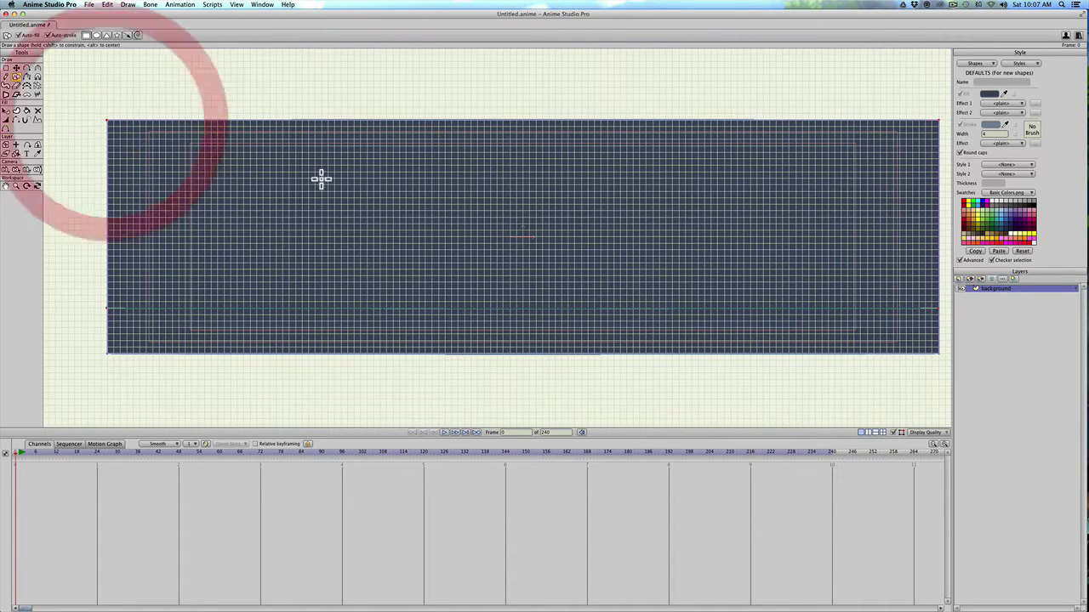
# - Set the fill color of the large wall rectangle above the floor strip to the lighter blue 536076
pyautogui.press('q')
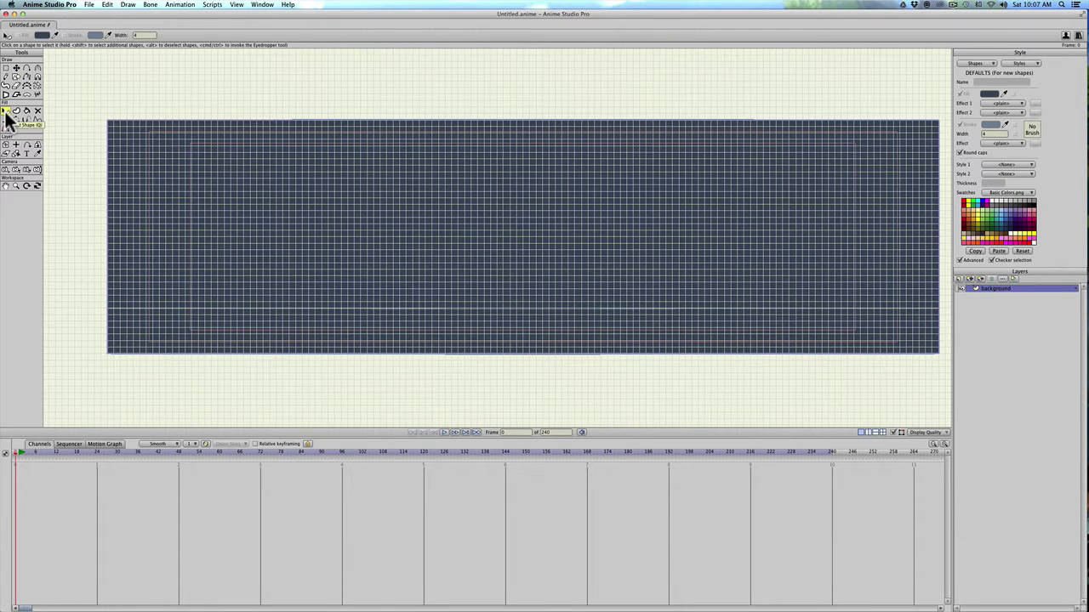
pyautogui.click(345, 179)
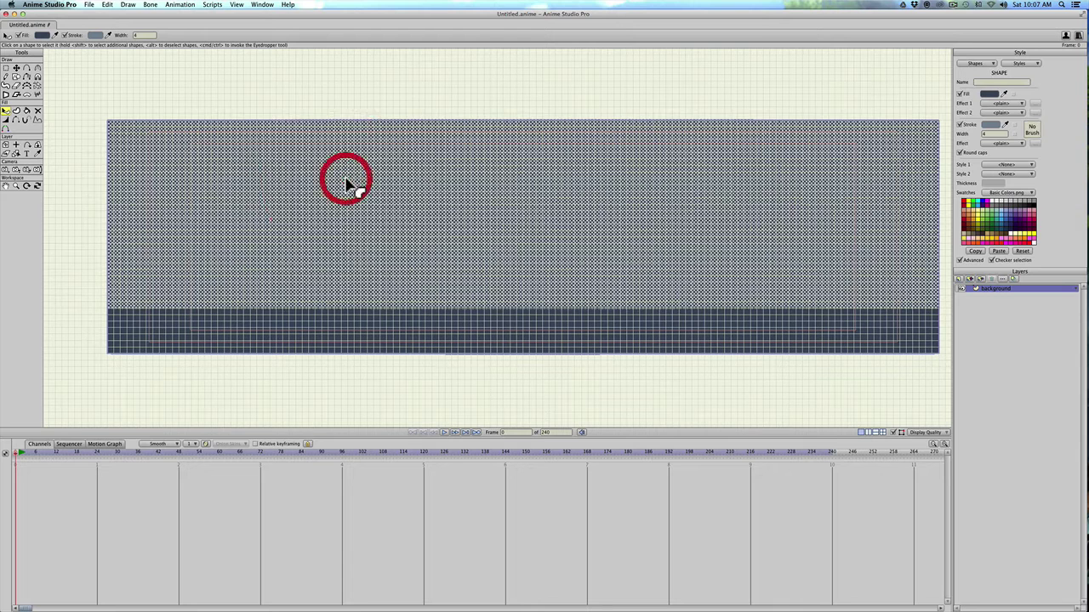
pyautogui.click(989, 94)
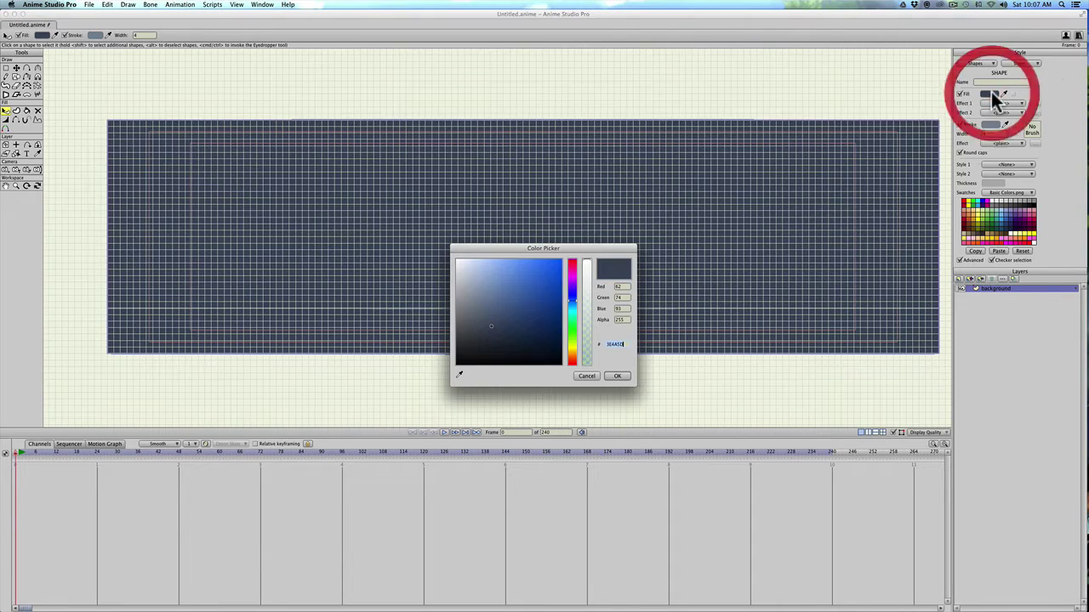
pyautogui.click(486, 314)
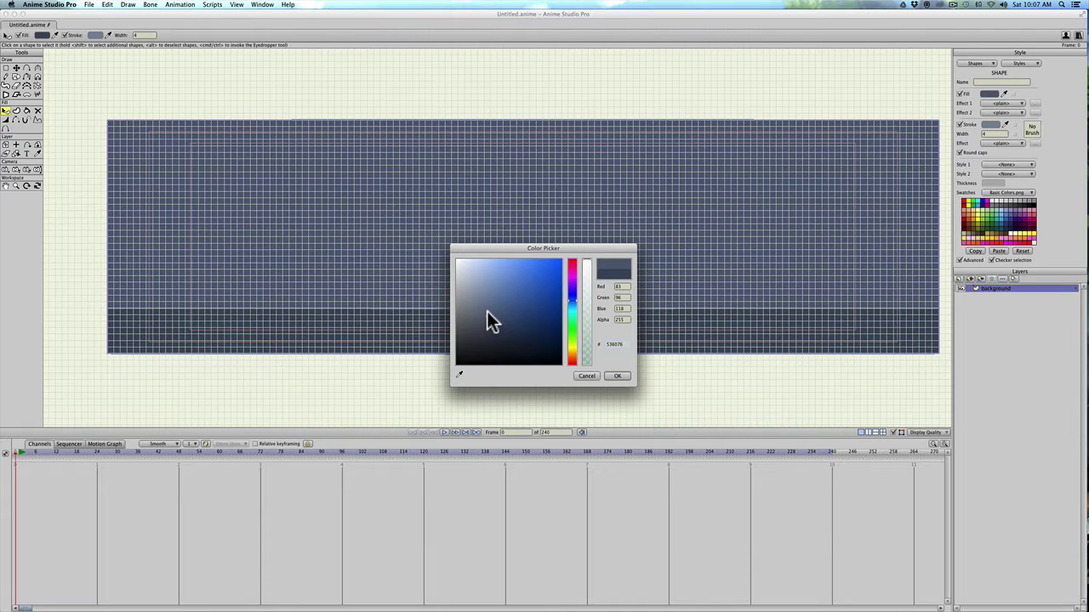
pyautogui.click(616, 375)
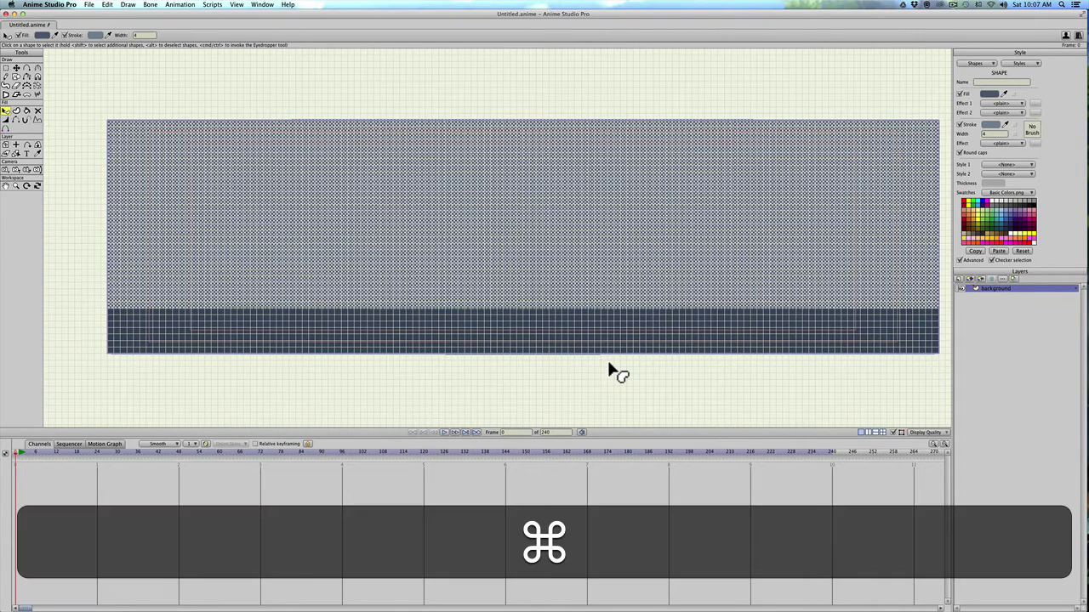
# - Hide the grid and deselect the wall rectangle
pyautogui.press('super+g')
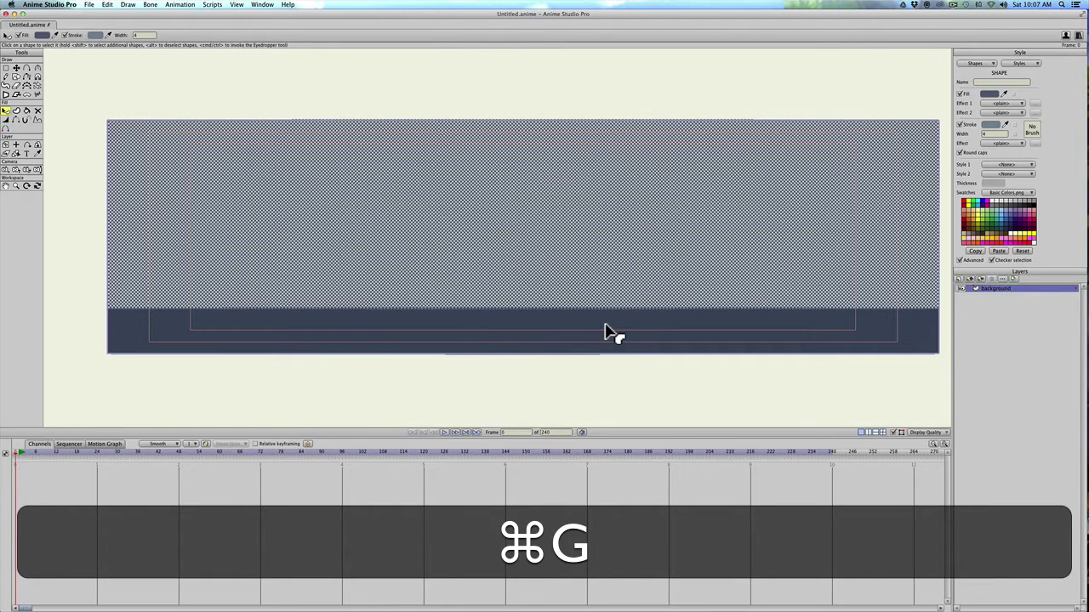
pyautogui.scroll(-2, 625, 339)
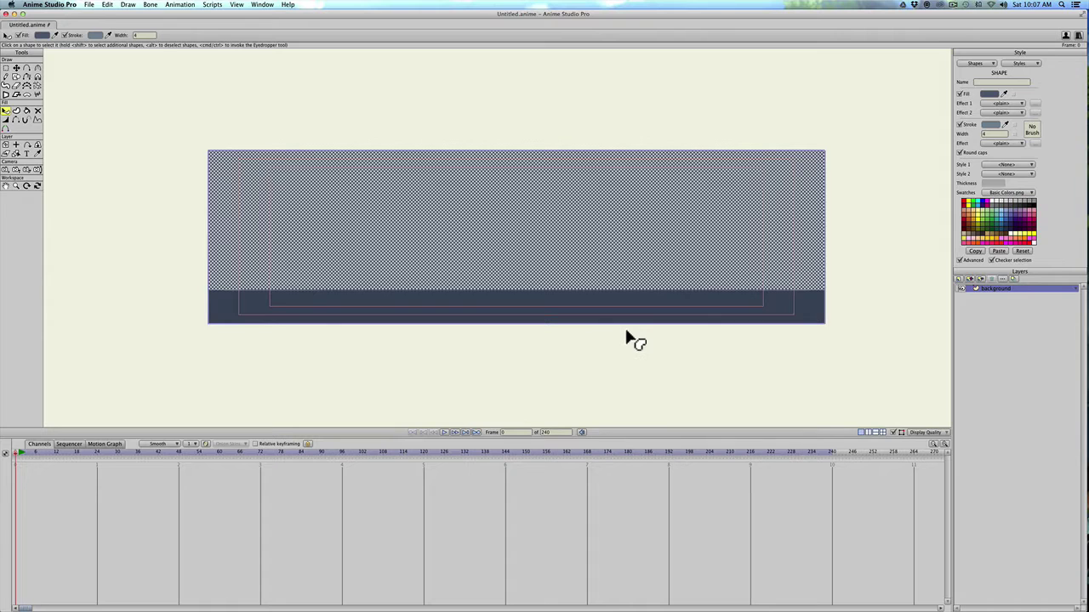
pyautogui.press('v')
pyautogui.click(656, 348)
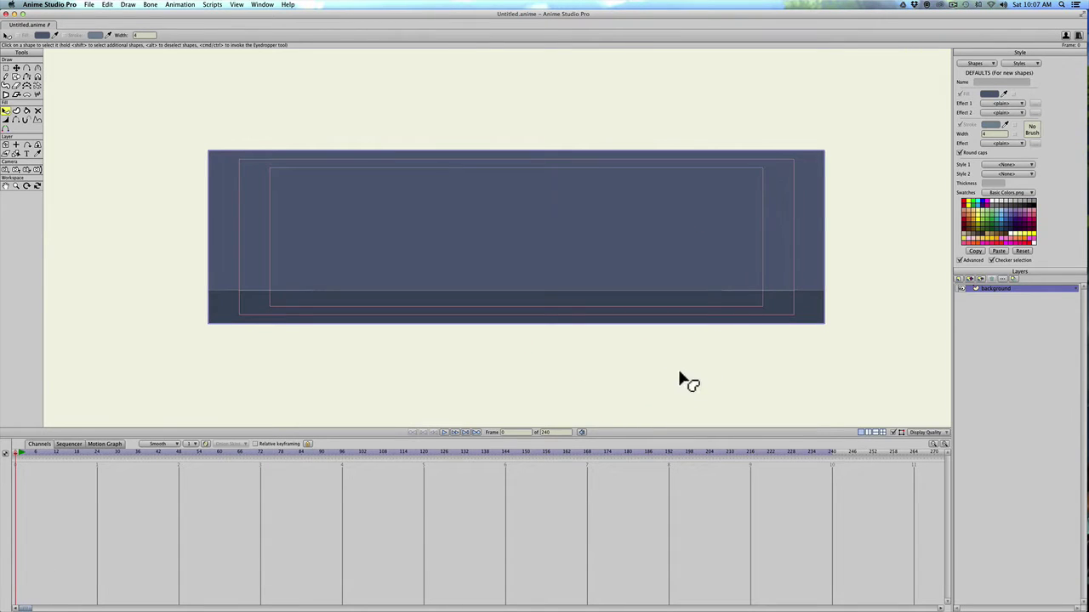
# - Import the image "Screen Shot 2016-03-12 at 8.41.08 AM.png" from the Star Wars Tutorial 2 folder as a reference
pyautogui.scroll(1, 684, 379)
pyautogui.press('space')
pyautogui.moveTo(706, 373); pyautogui.dragTo(669, 377)
pyautogui.press('space')
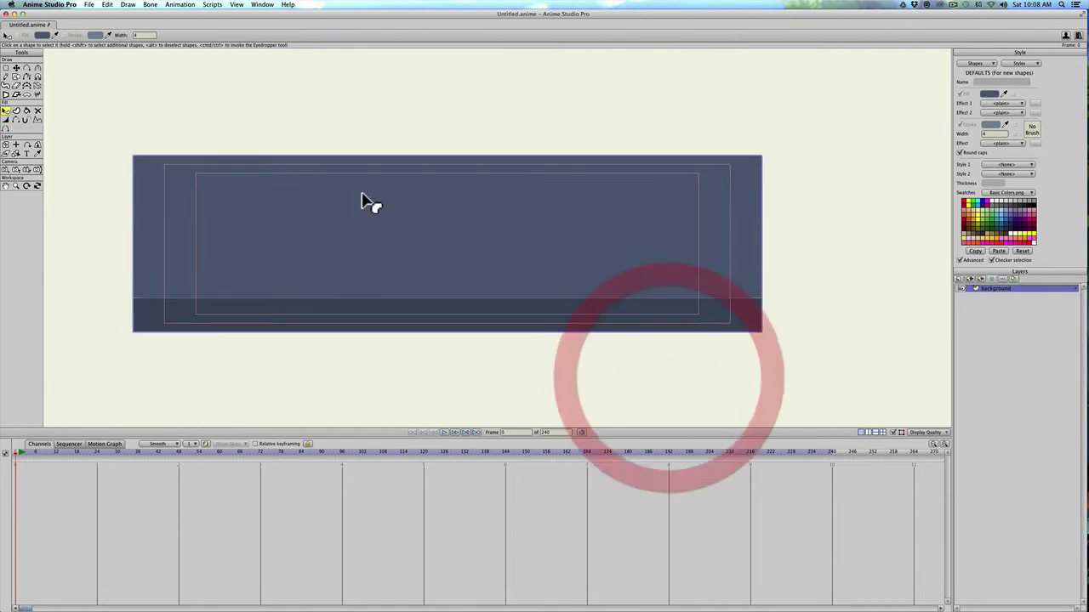
pyautogui.click(89, 4)
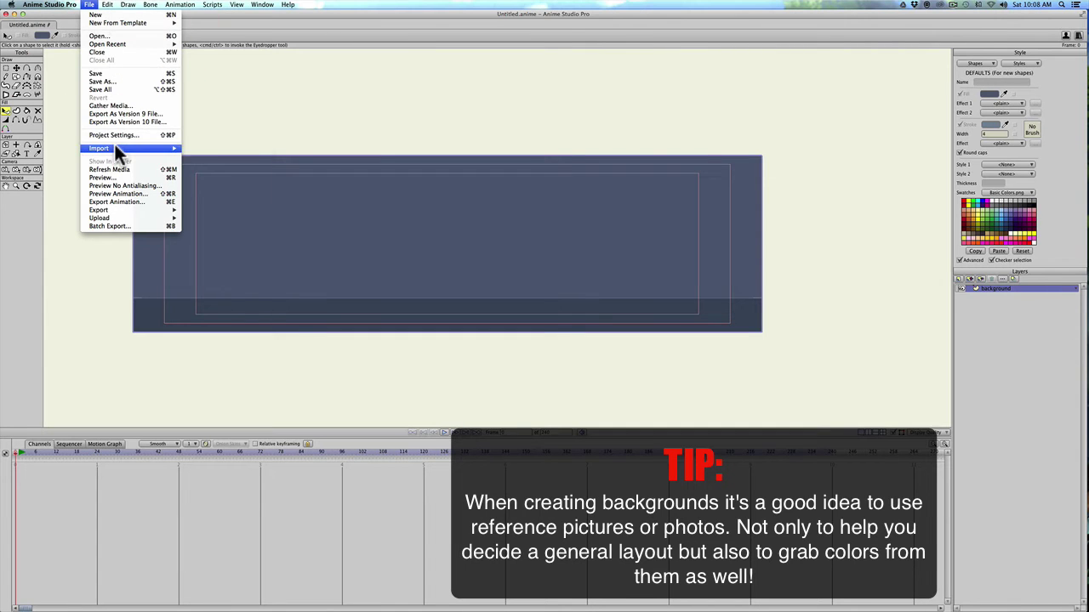
pyautogui.moveTo(116, 147)
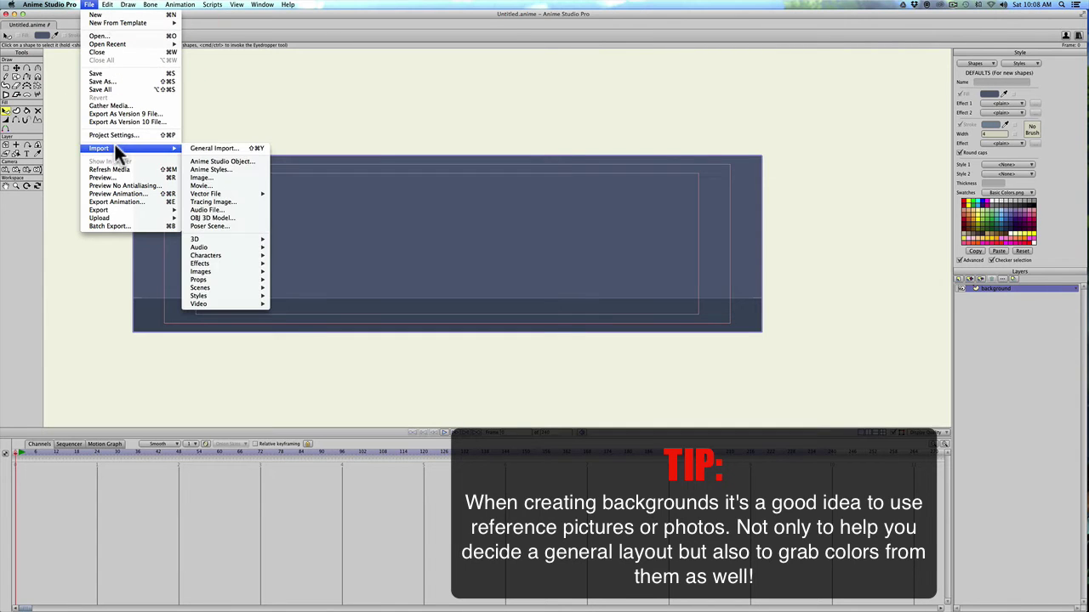
pyautogui.click(247, 178)
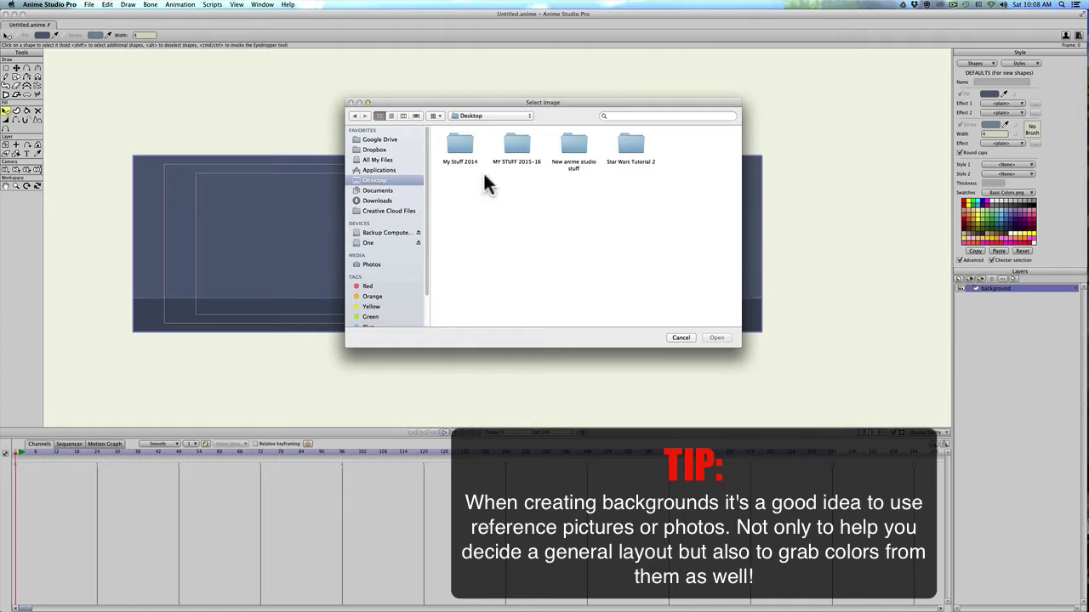
pyautogui.doubleClick(624, 147)
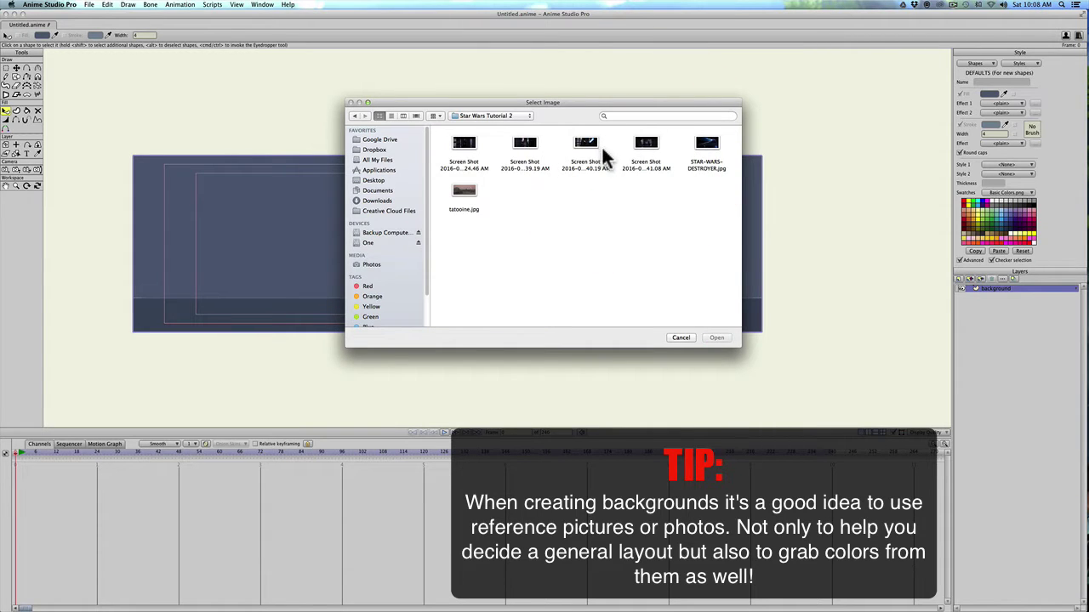
pyautogui.click(645, 144)
pyautogui.click(706, 335)
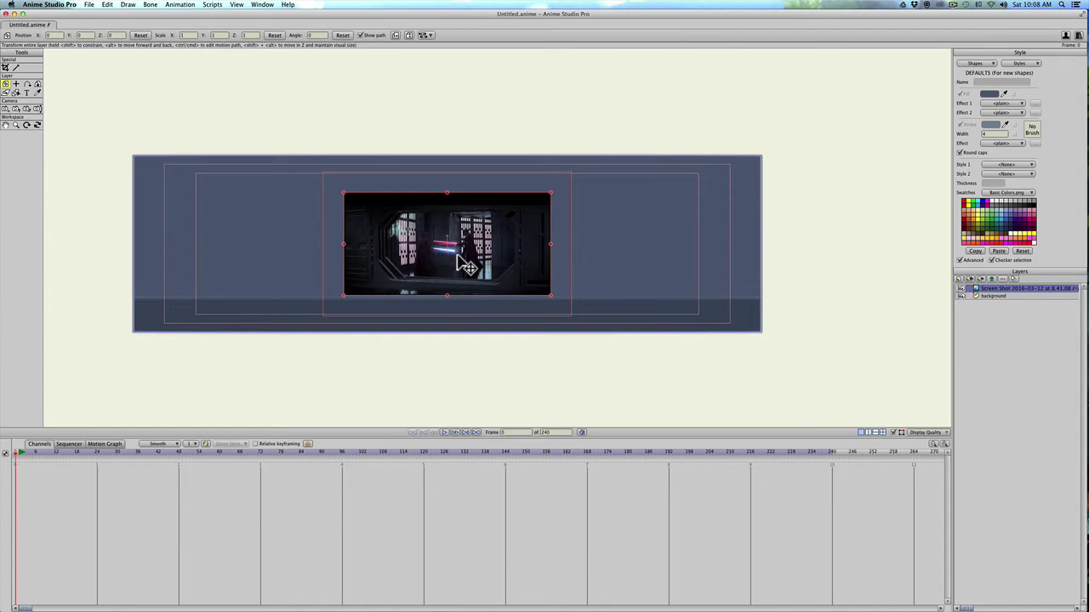
# - Move the reference image outside the frame, above the background's right end, at about X 4.24, Y 1.64
pyautogui.moveTo(469, 263); pyautogui.dragTo(821, 123)
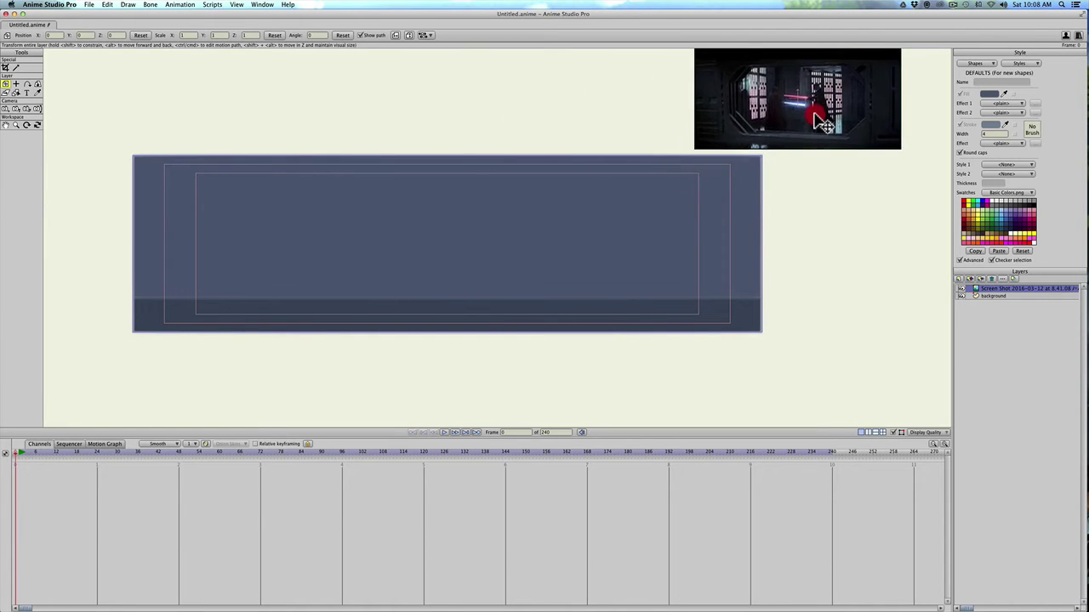
pyautogui.moveTo(754, 77)
pyautogui.mouseDown()
pyautogui.moveTo(765, 82)
pyautogui.moveTo(749, 92)
pyautogui.mouseUp()
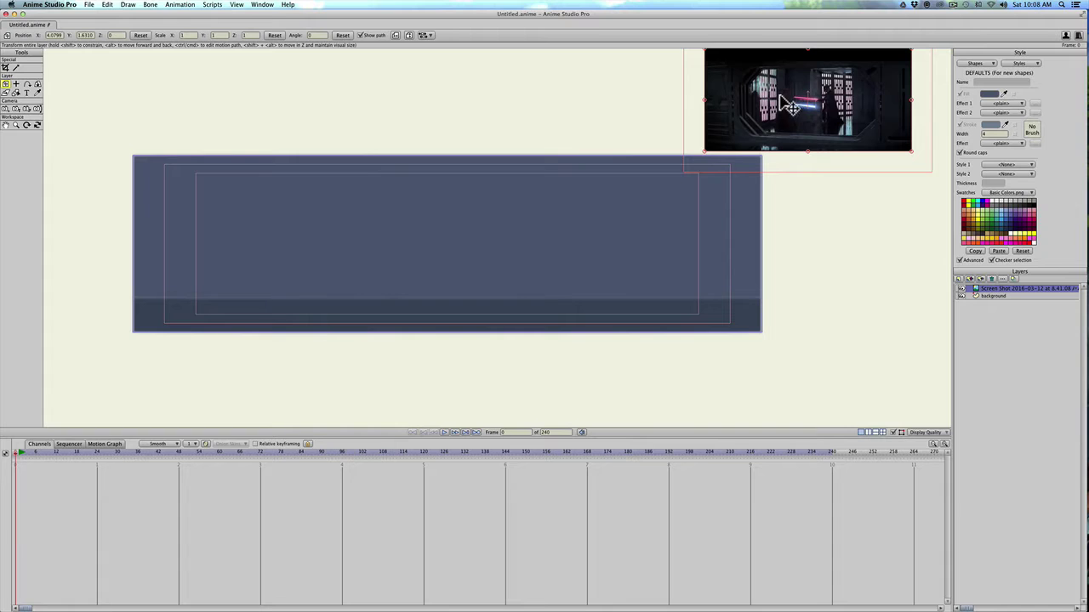
pyautogui.moveTo(827, 118); pyautogui.dragTo(815, 212)
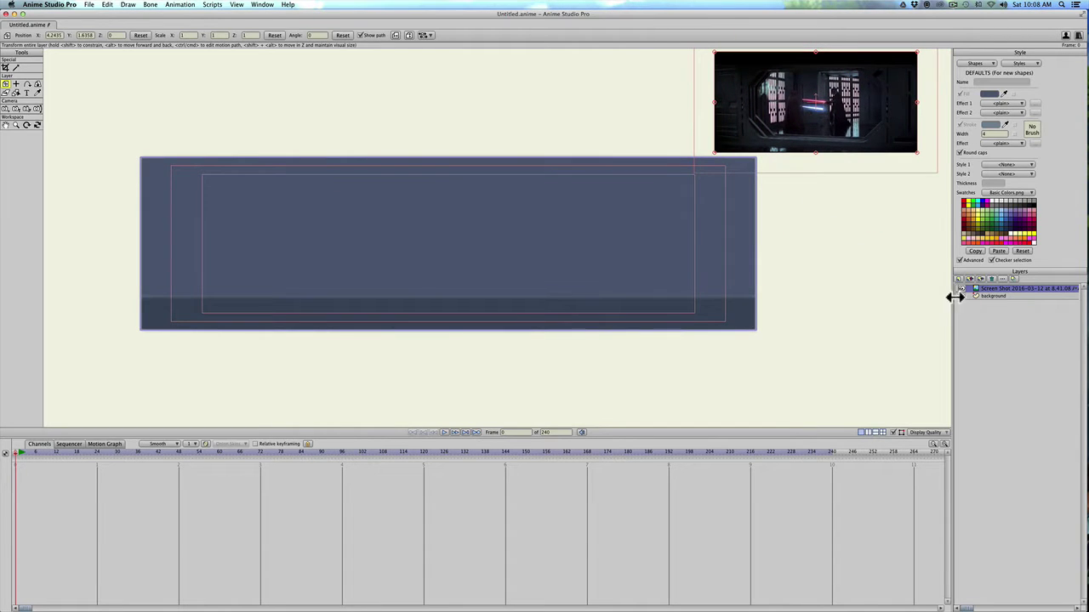
# - On the background layer, fill the wall rectangle with a dark color sampled from the reference photo, and deselect it
pyautogui.click(989, 296)
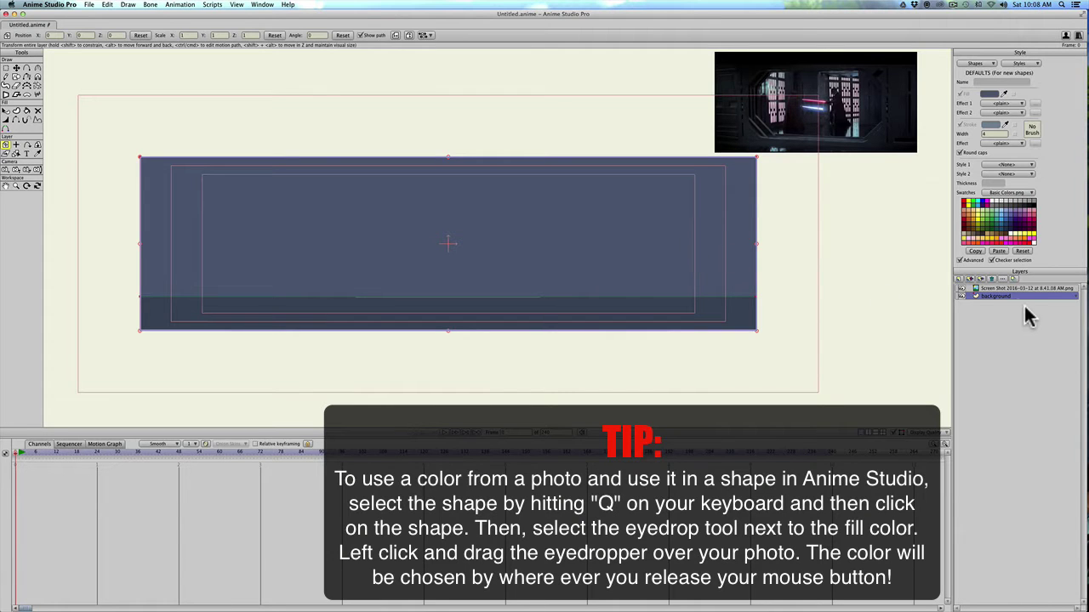
pyautogui.press('q')
pyautogui.click(683, 238)
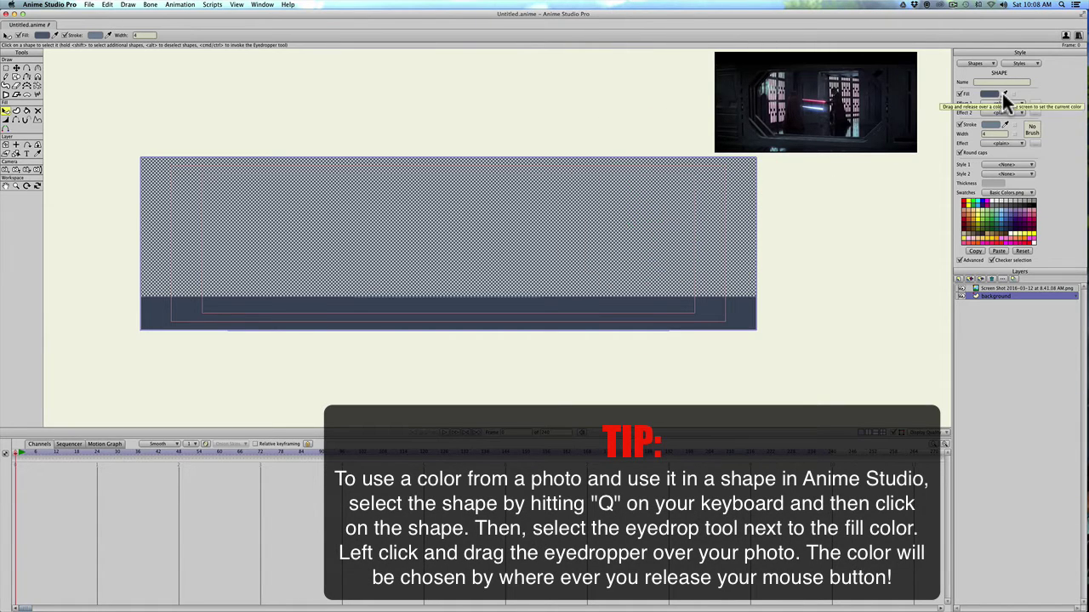
pyautogui.moveTo(1002, 91); pyautogui.dragTo(749, 133)
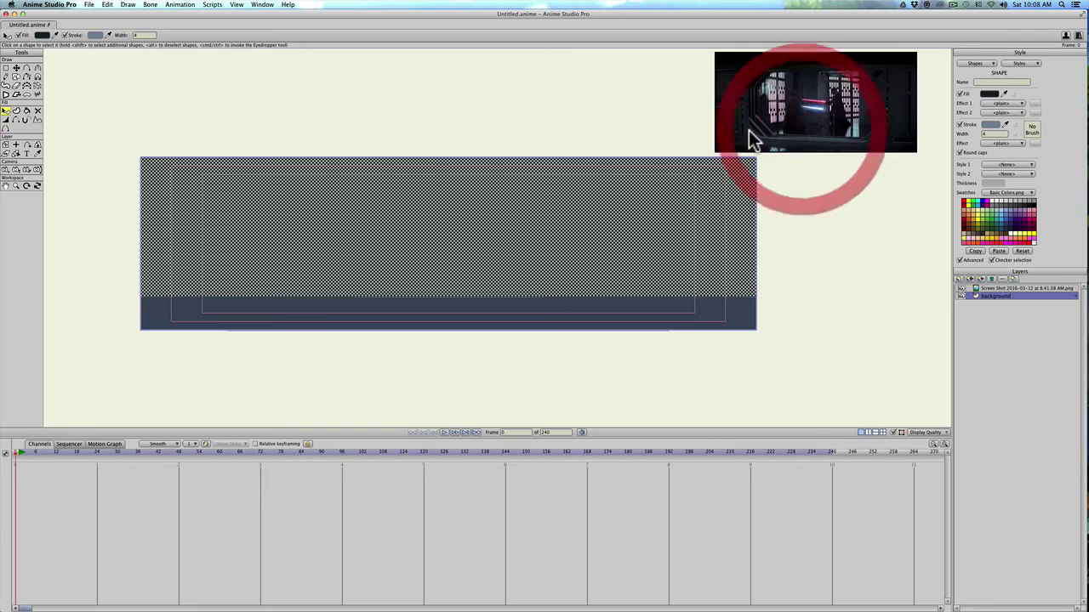
pyautogui.press('v')
pyautogui.click(830, 274)
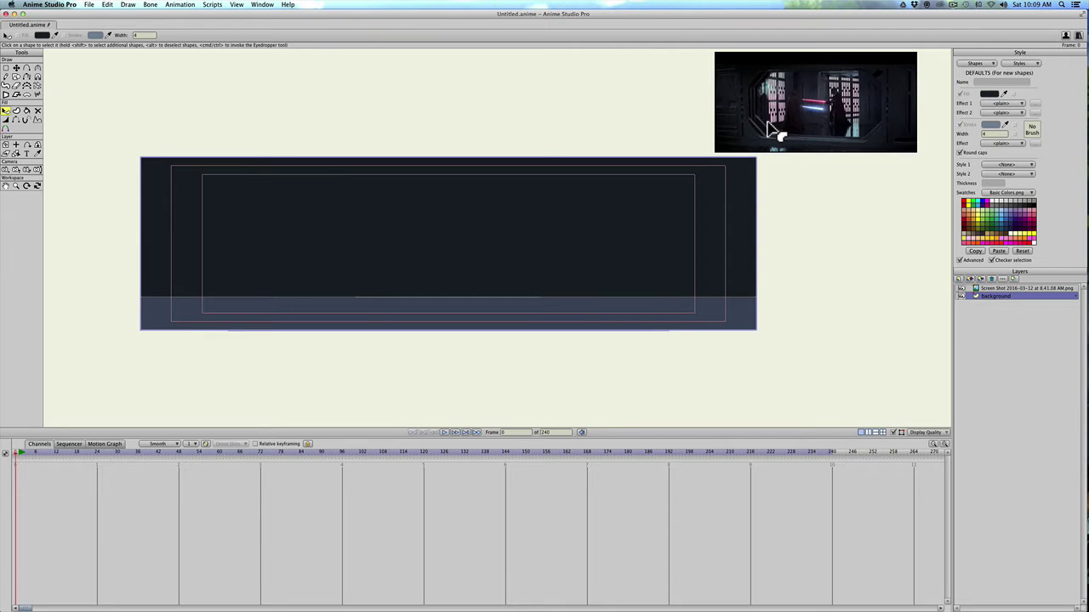
# - Try filling the wall rectangle with the pink-red lightsaber color sampled from the photo, undo that fill, and deselect the shape
pyautogui.press('q')
pyautogui.click(714, 220)
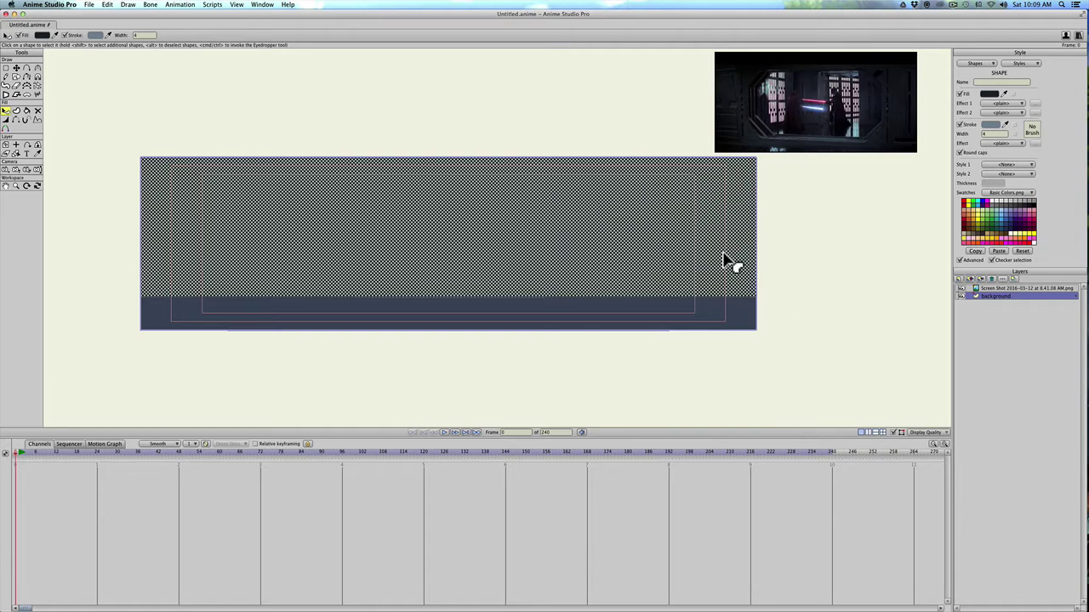
pyautogui.click(1004, 94)
pyautogui.moveTo(1006, 92); pyautogui.dragTo(819, 101)
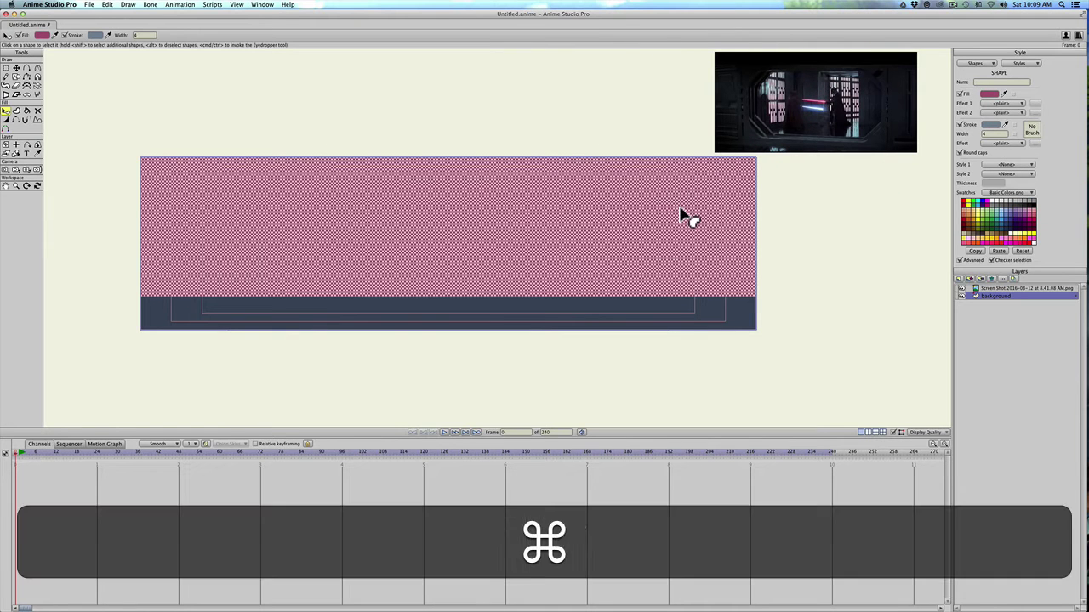
pyautogui.press('super+z')
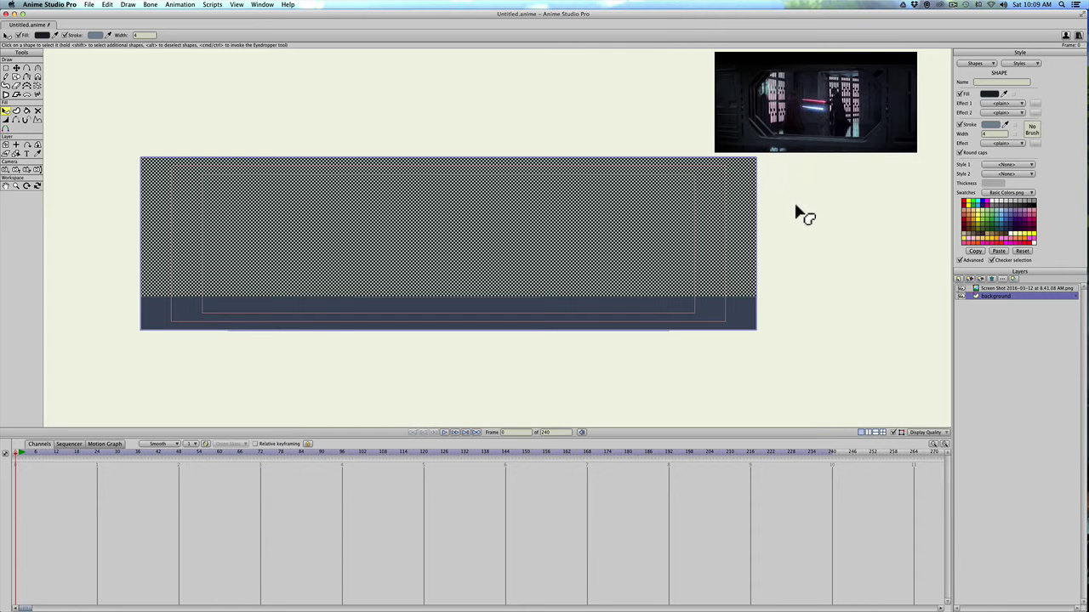
pyautogui.press('v')
pyautogui.click(790, 222)
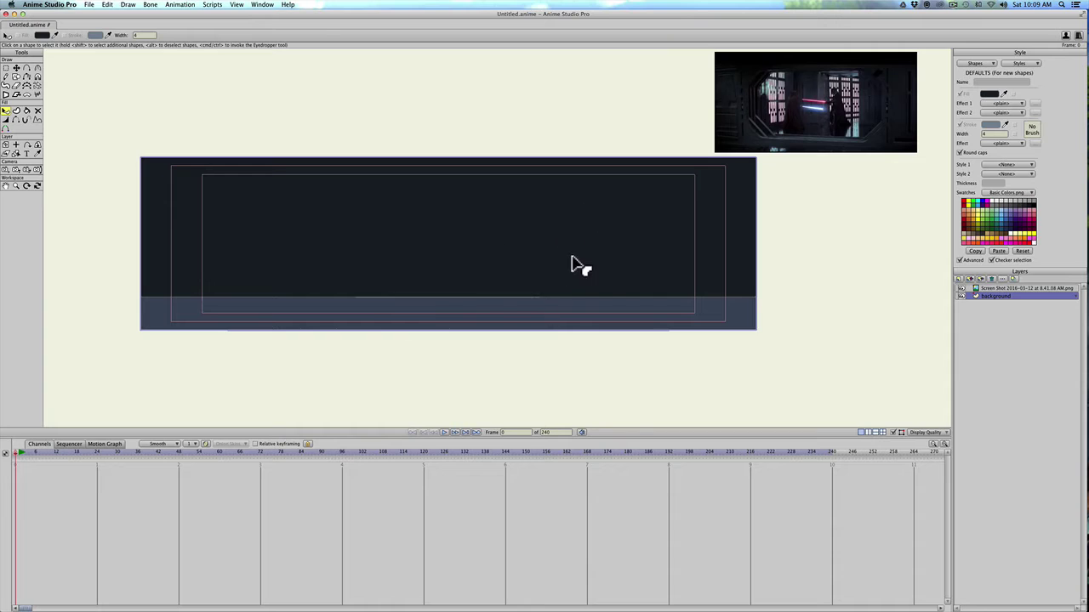
# - Add a new vector layer named "window" directly above the background layer
pyautogui.click(957, 278)
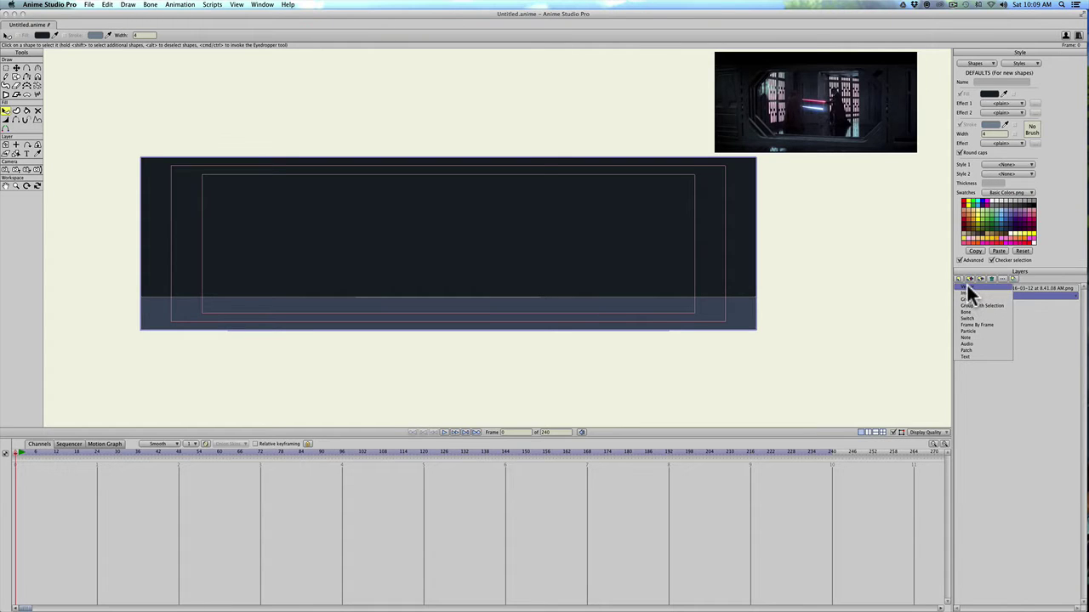
pyautogui.click(966, 286)
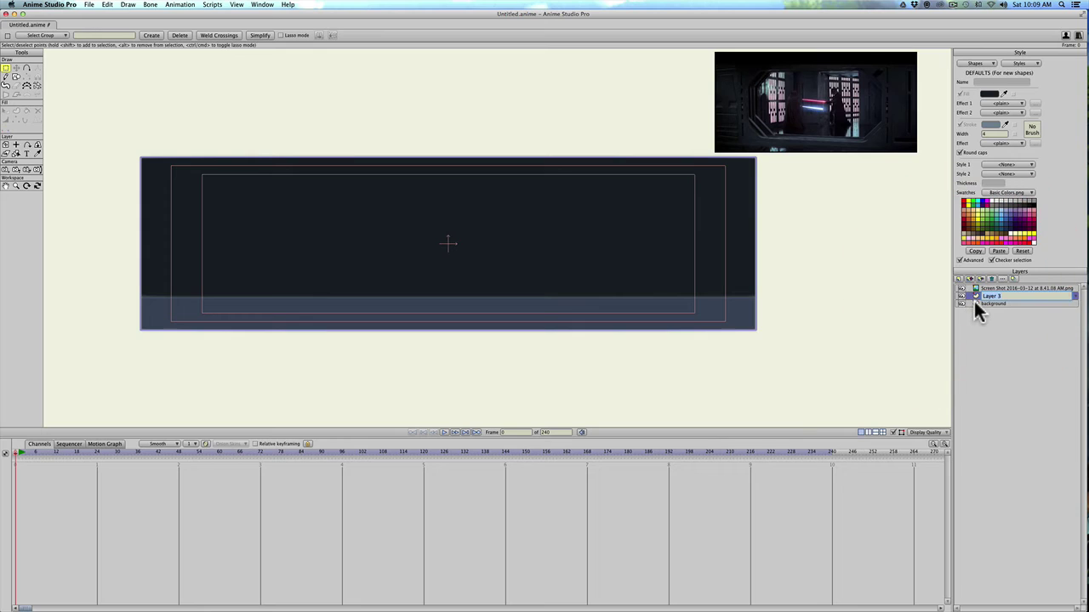
pyautogui.write('window')
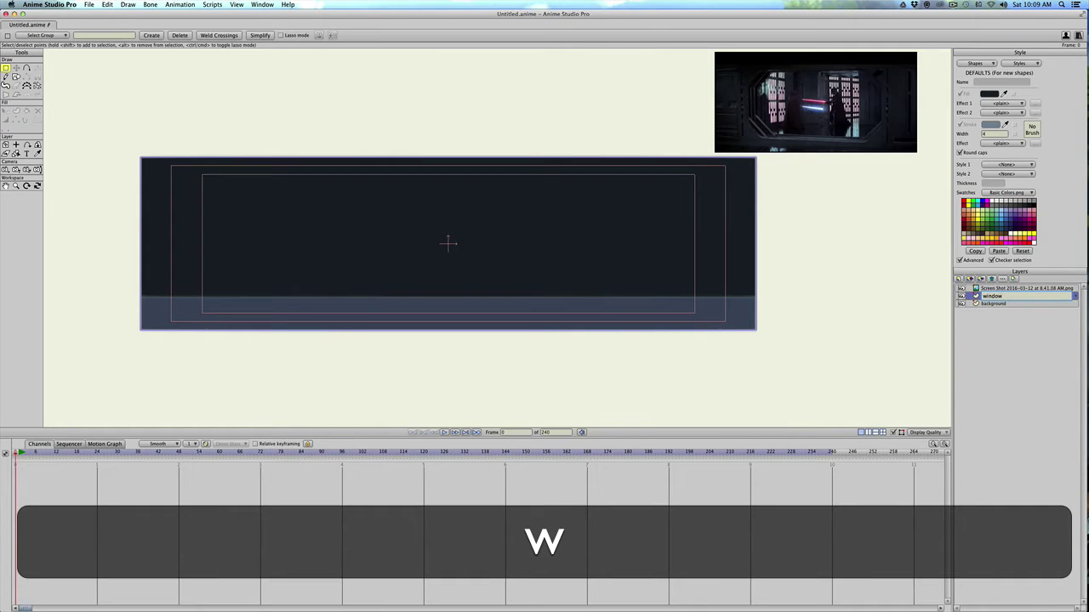
pyautogui.press('Return')
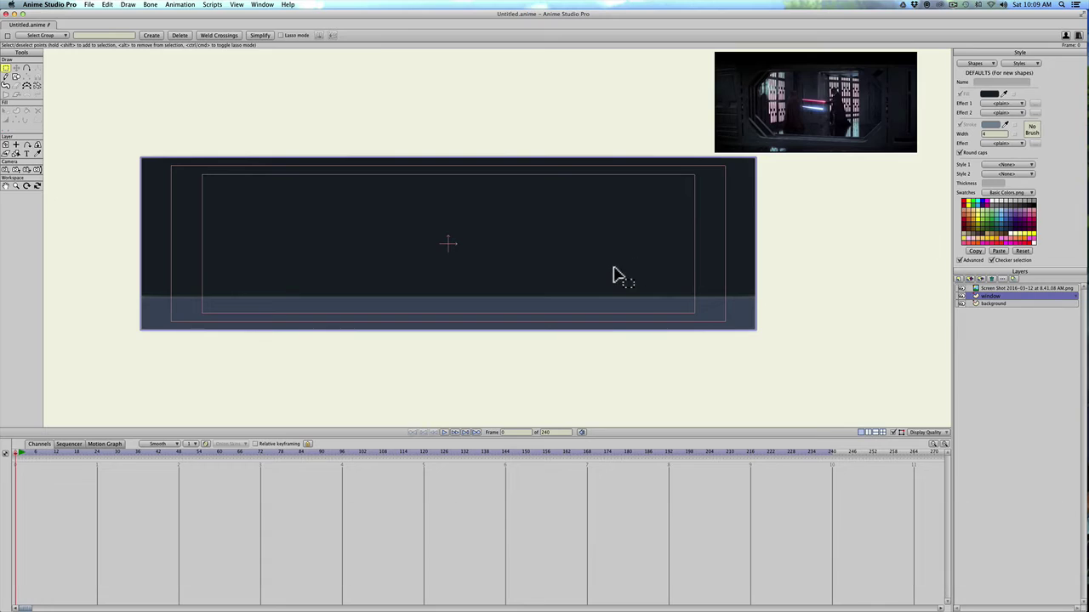
# - Show the grid and draw a rectangle in a lighter slate blue on the dark wall, right of the frame's center, on the window layer
pyautogui.press('super+g')
pyautogui.scroll(5, 451, 262)
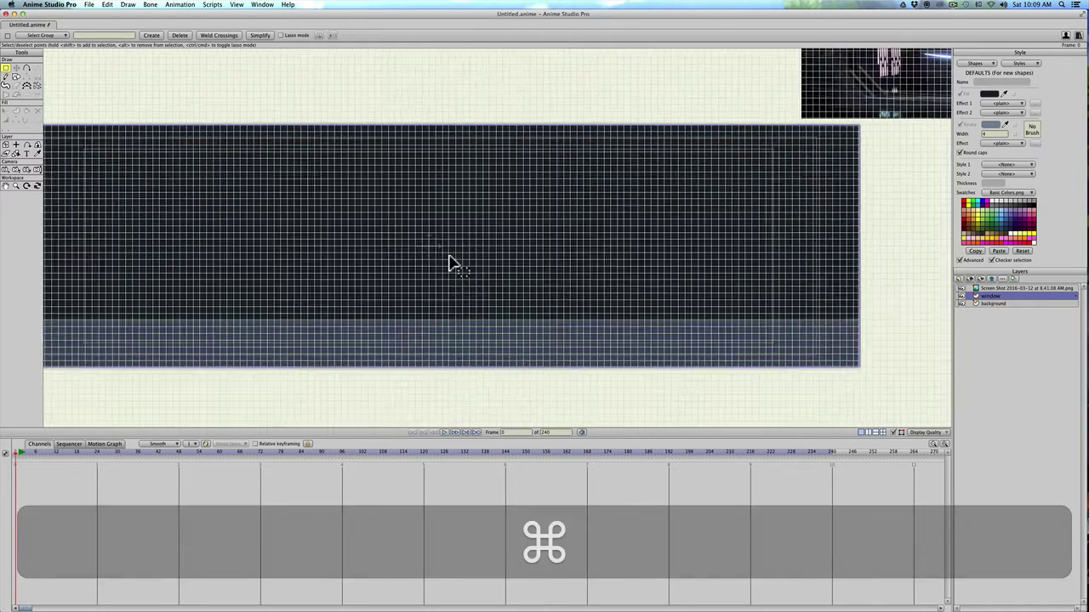
pyautogui.scroll(-1, 450, 263)
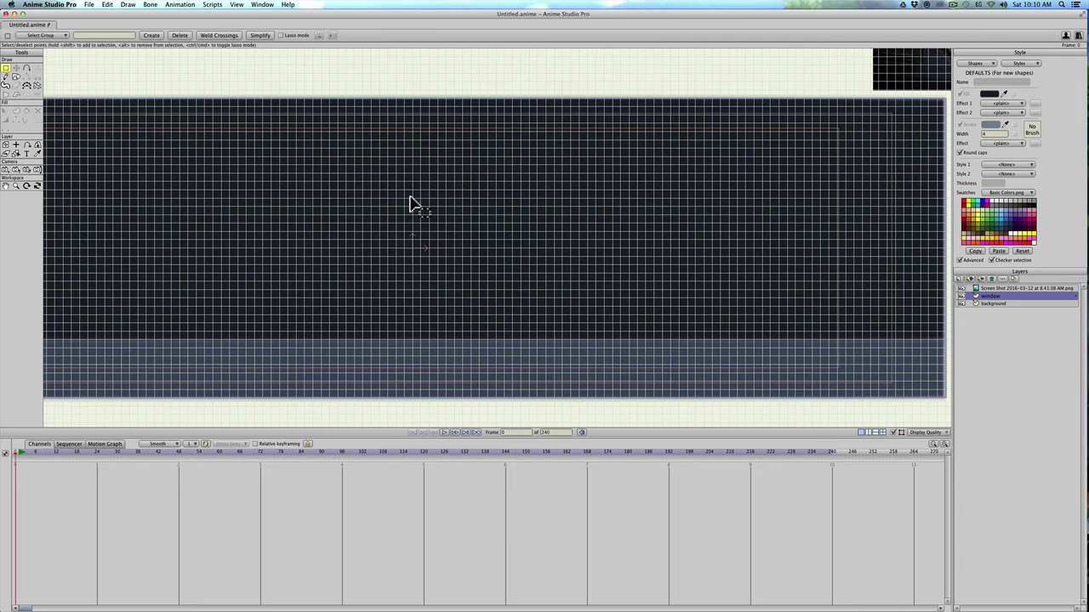
pyautogui.press('s')
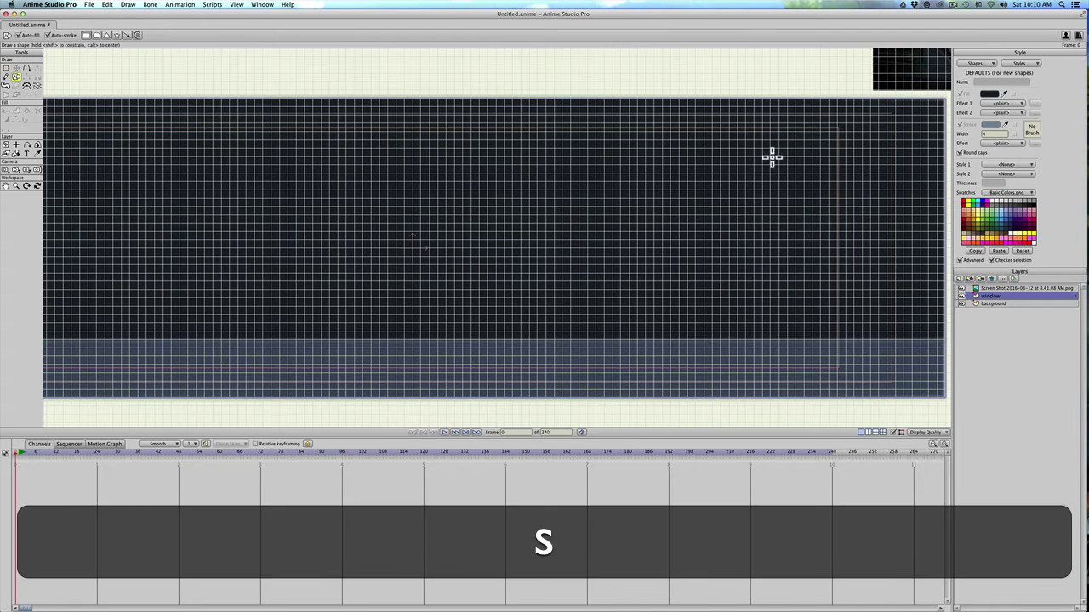
pyautogui.click(992, 95)
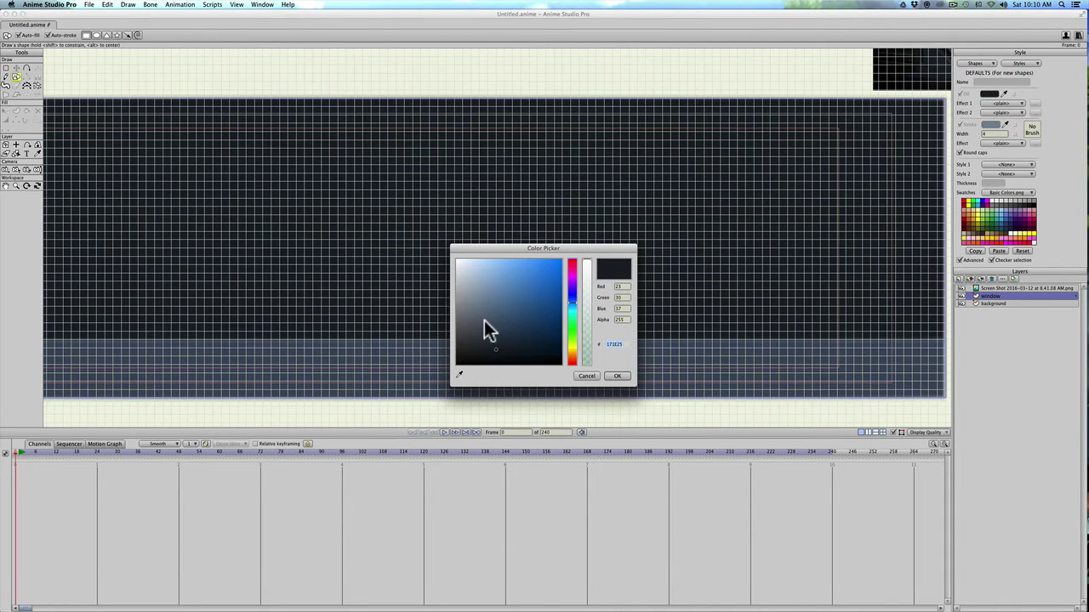
pyautogui.click(481, 319)
pyautogui.click(617, 376)
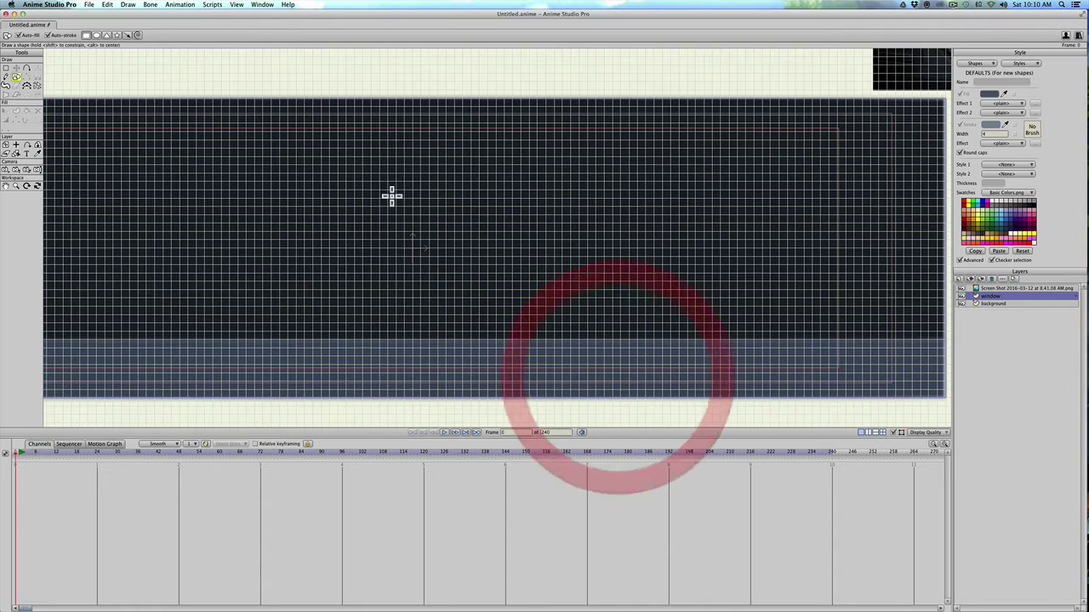
pyautogui.moveTo(350, 167); pyautogui.dragTo(439, 245)
pyautogui.moveTo(618, 295); pyautogui.dragTo(638, 297)
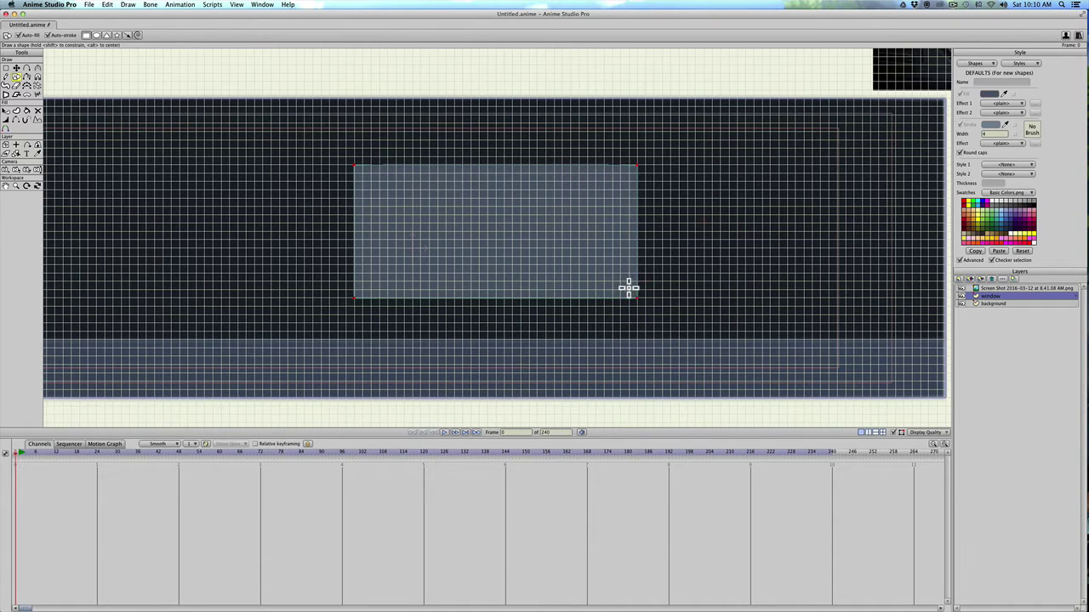
# - Add two points on the rectangle's right edge and pull them outward to bevel its two right corners
pyautogui.press('a')
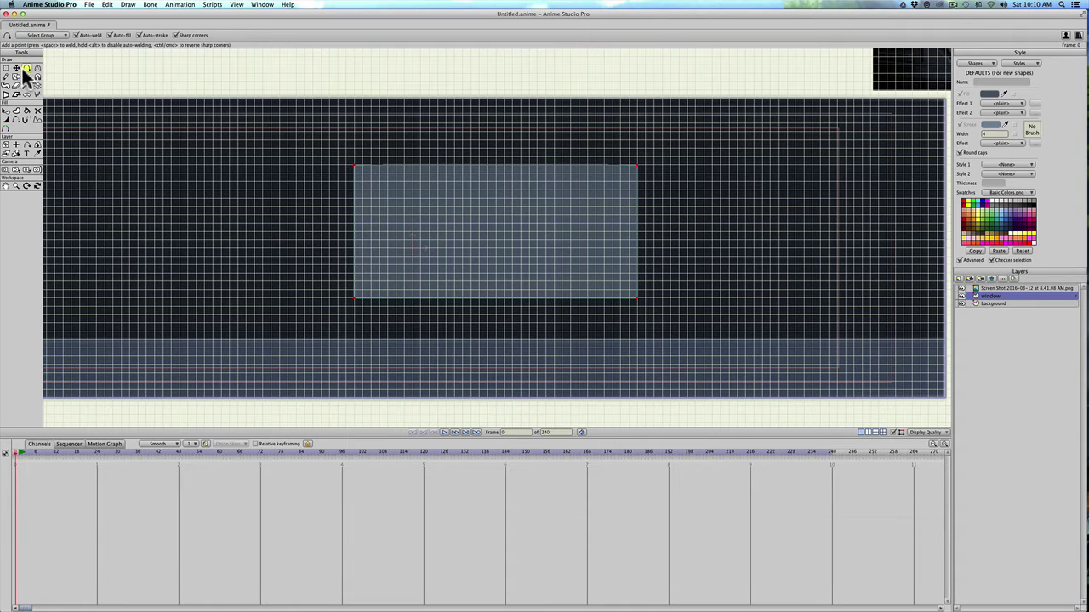
pyautogui.click(482, 299)
pyautogui.moveTo(635, 282); pyautogui.dragTo(660, 283)
pyautogui.moveTo(644, 194); pyautogui.dragTo(660, 181)
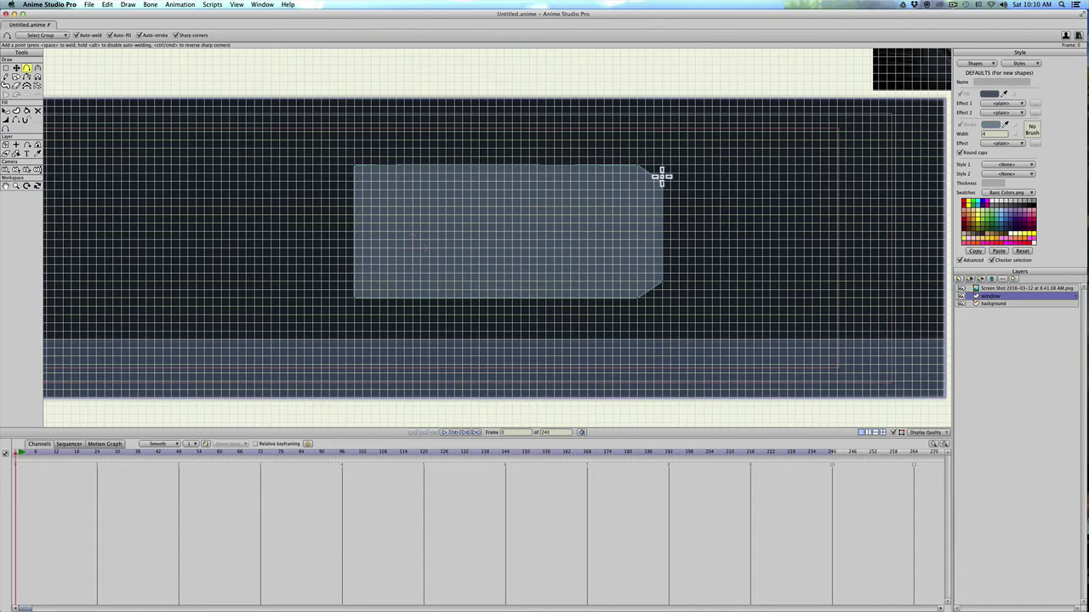
# - Add two points on the rectangle's left edge and pull them outward to bevel its left corners, the upper one at X -0.5556, Y 0.3889
pyautogui.moveTo(352, 189); pyautogui.dragTo(340, 187)
pyautogui.moveTo(347, 257); pyautogui.dragTo(327, 278)
pyautogui.press('super+z')
pyautogui.press('super+t')
pyautogui.press('t')
pyautogui.moveTo(336, 186); pyautogui.dragTo(326, 184)
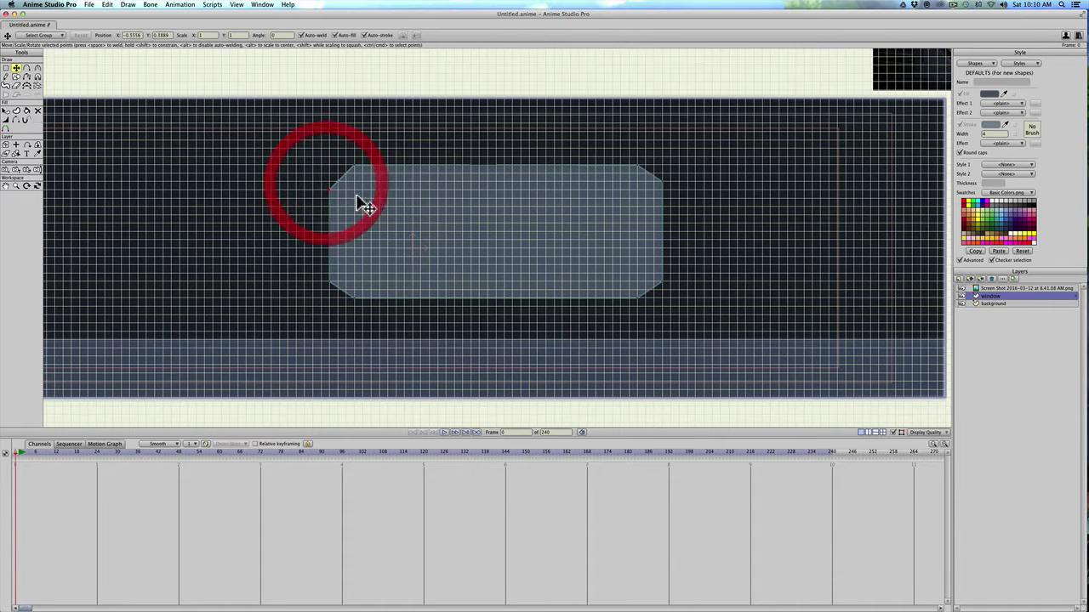
# - Even out the octagon's bevels: lower side points at Y -0.1667, top edge points at Y 0.6111, upper-left side point at Y 0.4444
pyautogui.click(329, 275)
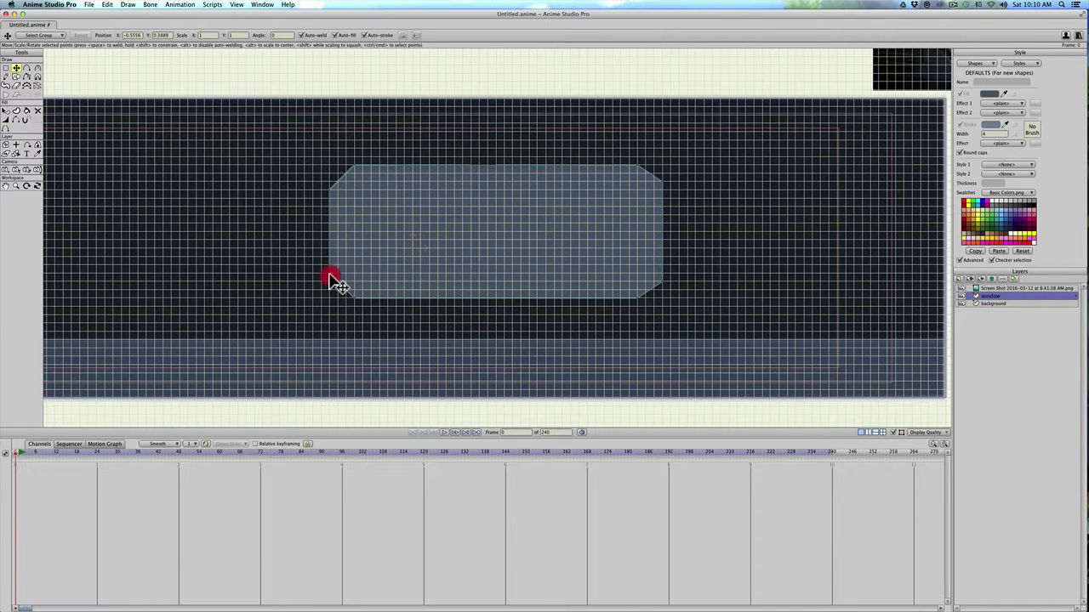
pyautogui.click(662, 279)
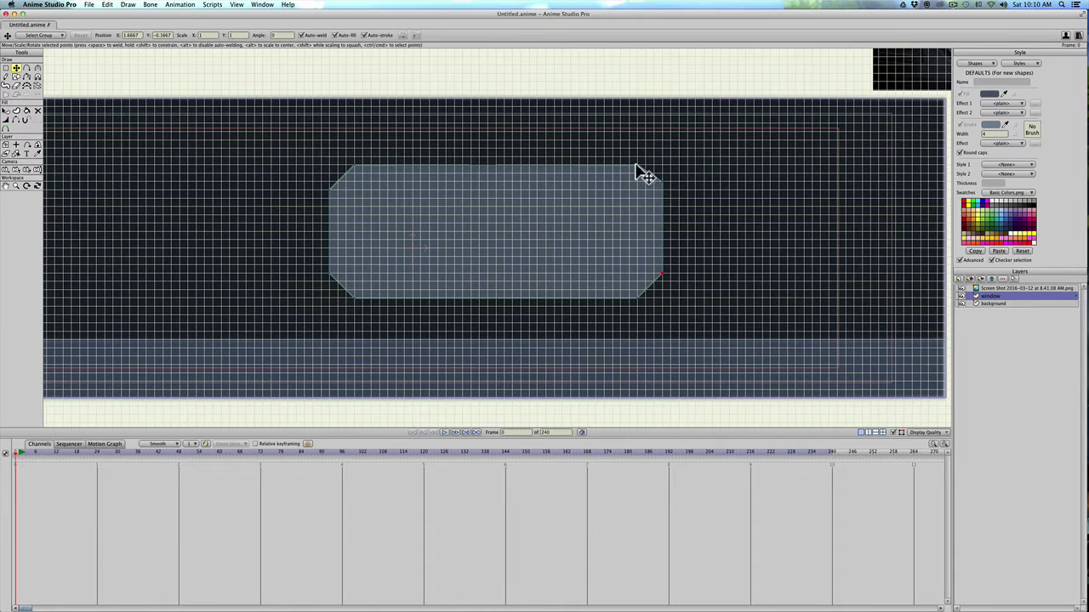
pyautogui.moveTo(635, 165); pyautogui.dragTo(636, 156)
pyautogui.moveTo(355, 165); pyautogui.dragTo(355, 157)
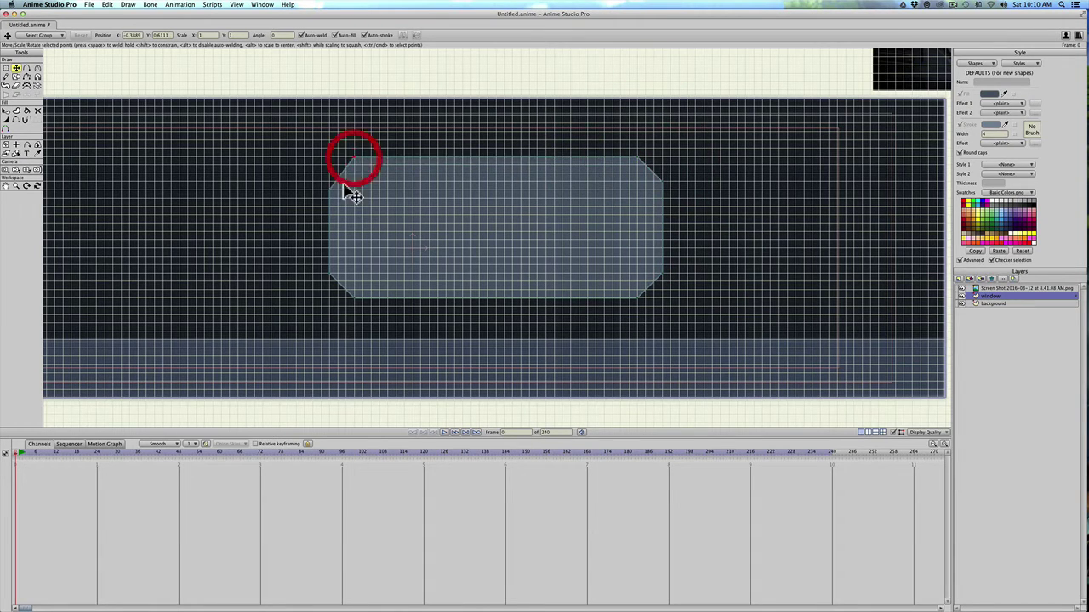
pyautogui.click(354, 158)
pyautogui.click(332, 186)
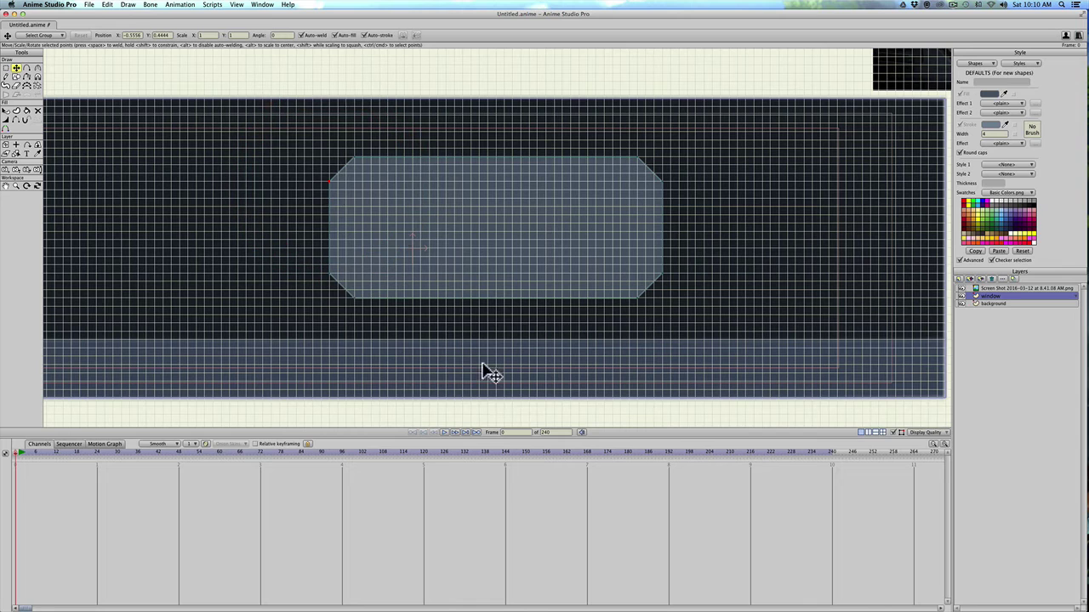
# - Check the octagonal window shape with the grid hidden, and show the grid again
pyautogui.scroll(-2, 536, 285)
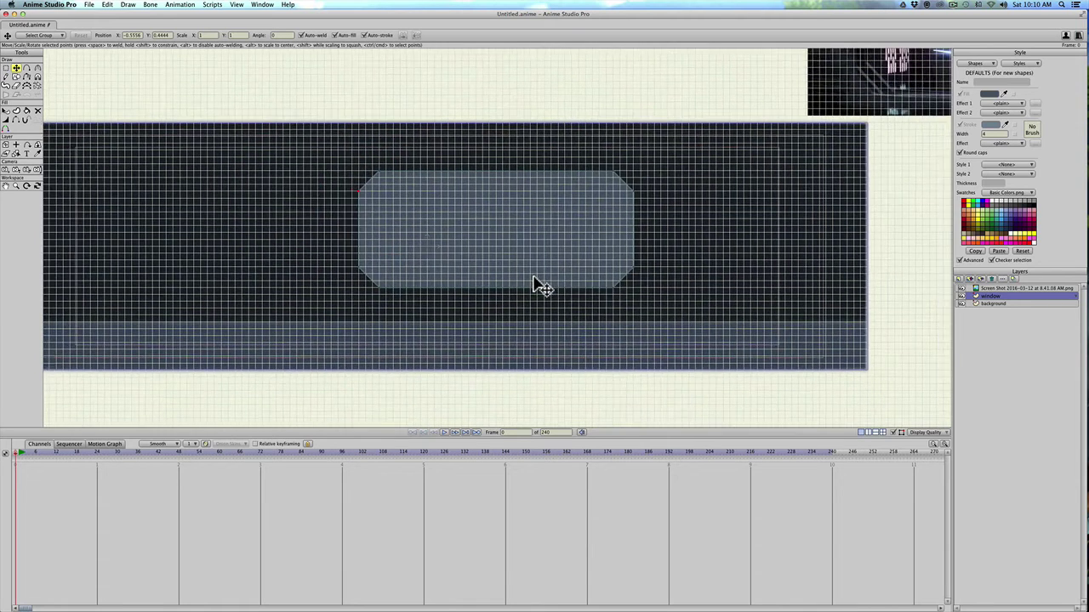
pyautogui.scroll(2, 536, 285)
pyautogui.press('super+g')
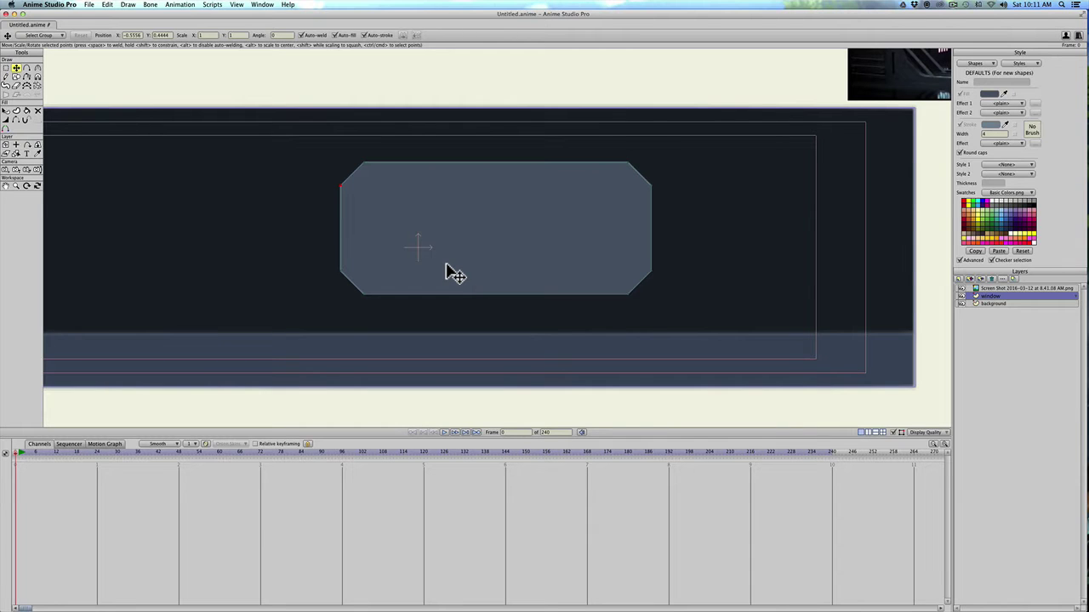
pyautogui.press('super')
pyautogui.press('super+f')
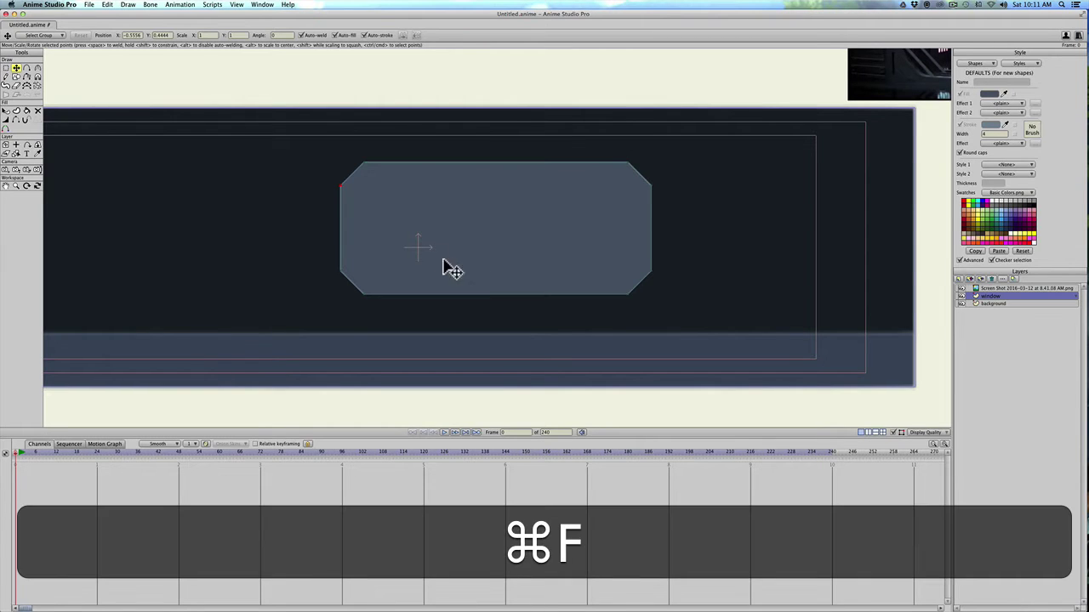
pyautogui.press('super+g')
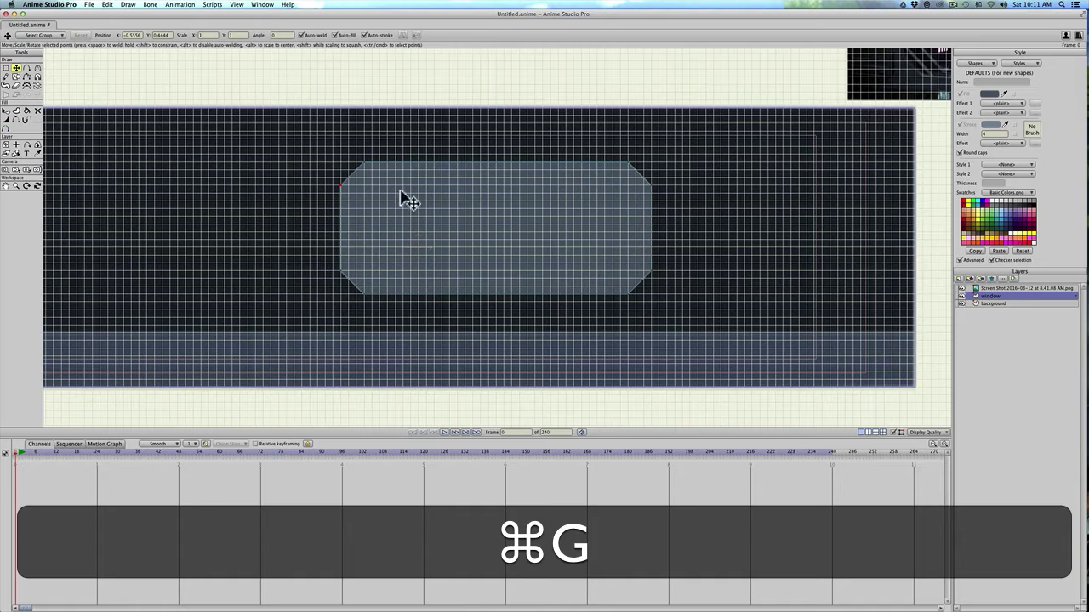
# - Draw an inner rectangle from the octagon's upper-left top corner to just above its bottom edge, and fill it with dark slate #29323C
pyautogui.press('s')
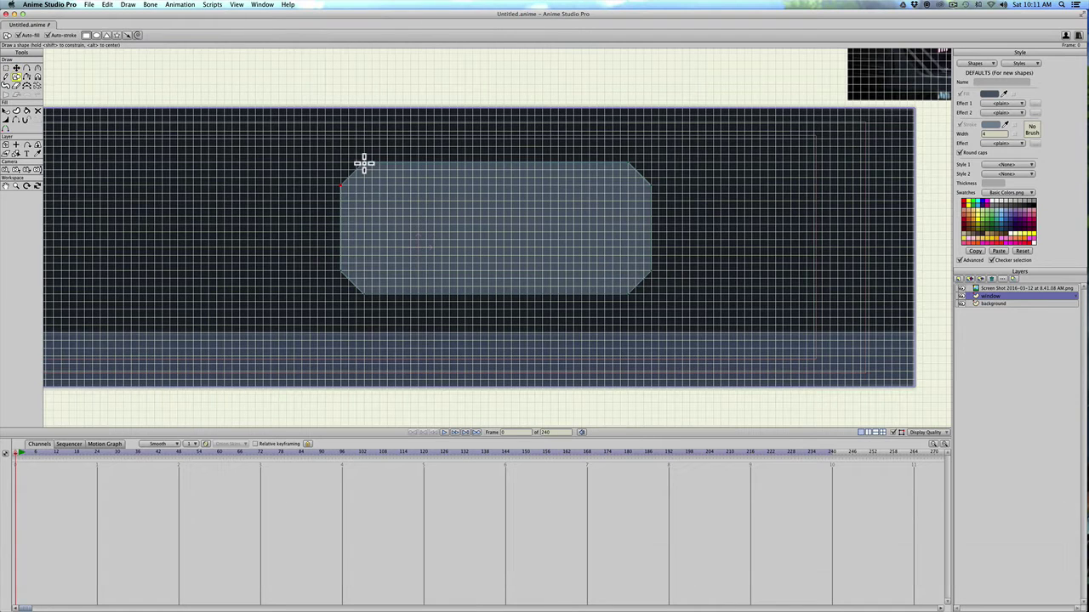
pyautogui.moveTo(364, 164)
pyautogui.mouseDown()
pyautogui.moveTo(394, 243)
pyautogui.moveTo(626, 276)
pyautogui.mouseUp()
pyautogui.press('q')
pyautogui.click(571, 210)
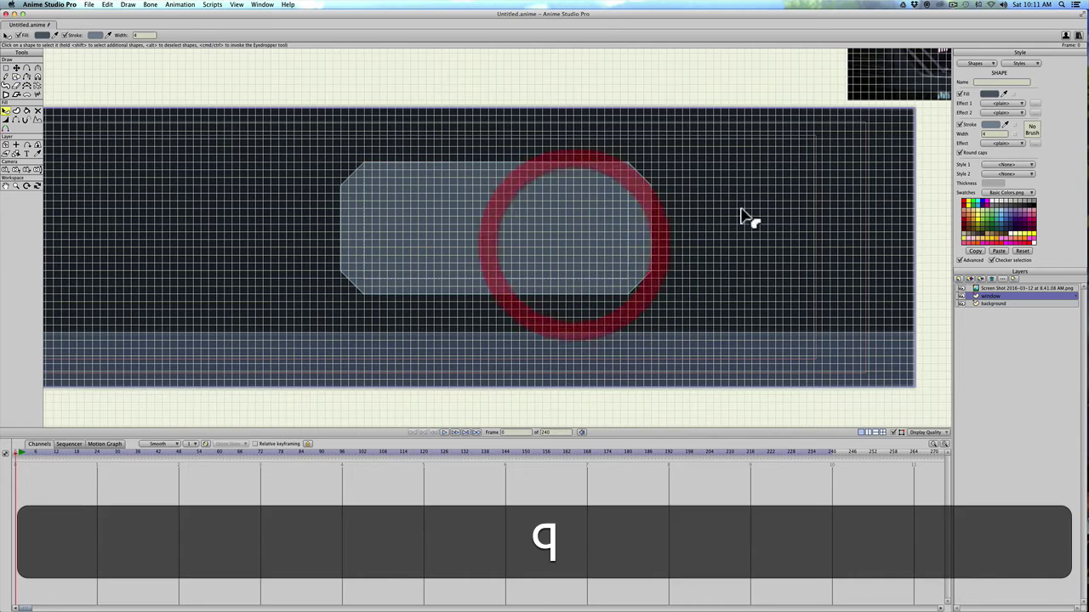
pyautogui.click(979, 94)
pyautogui.click(490, 337)
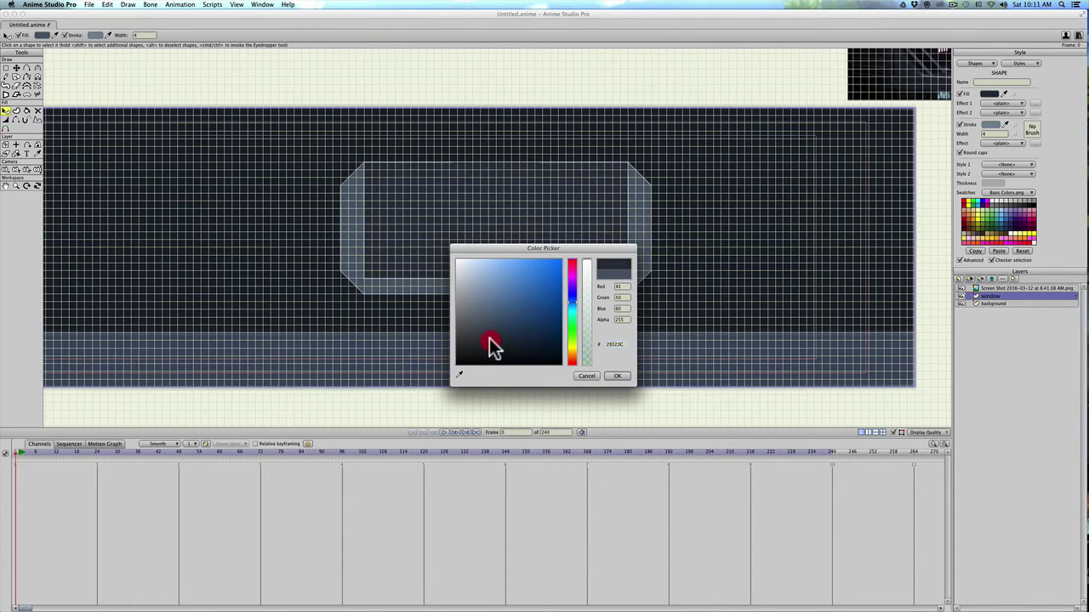
pyautogui.click(618, 375)
# - Add a point near the inner rectangle's lower-right corner and reposition the corner points to cut a small bevel there
pyautogui.press('a')
pyautogui.click(632, 258)
pyautogui.press('t')
pyautogui.click(615, 280)
pyautogui.press('t')
pyautogui.click(630, 270)
# - Bevel the inner shape's upper-right corner with an added point at X 1.5556, Y 0.5556, and straighten its right edge below that point
pyautogui.press('t')
pyautogui.click(629, 166)
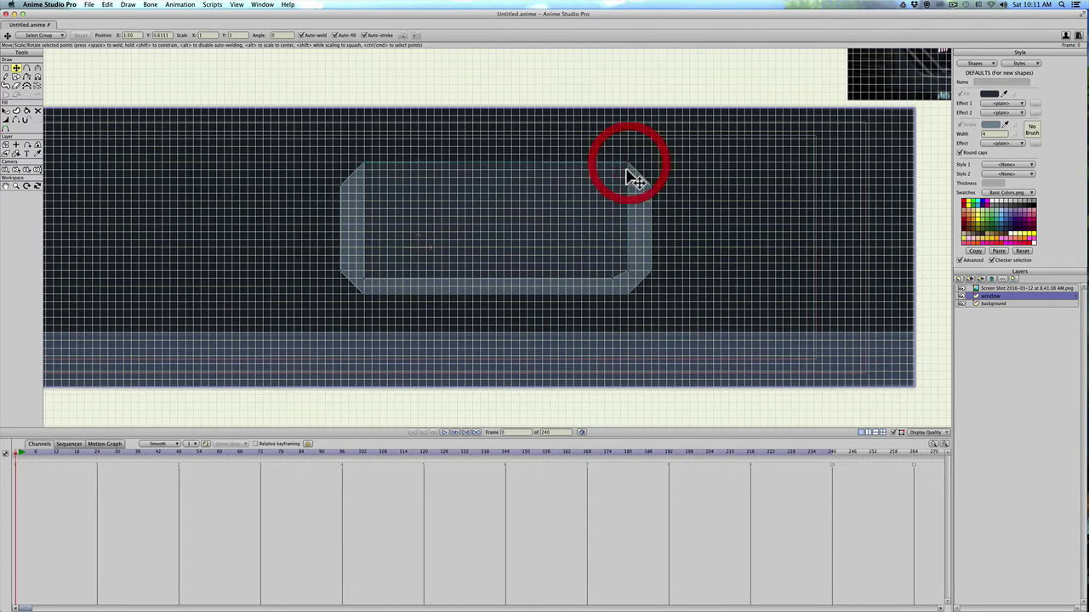
pyautogui.press('t')
pyautogui.click(628, 166)
pyautogui.click(628, 167)
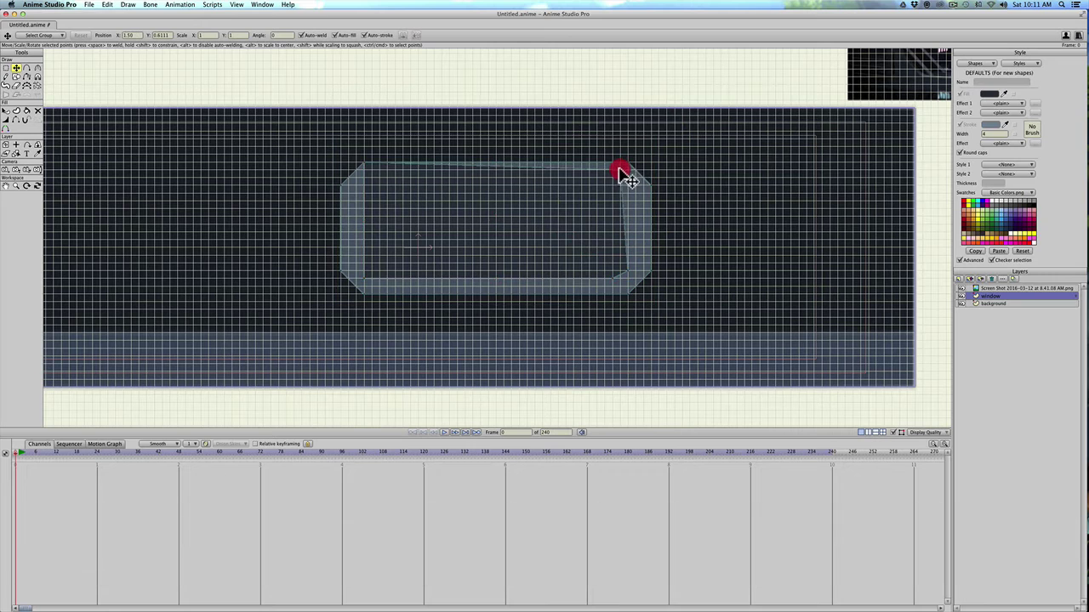
pyautogui.press('a')
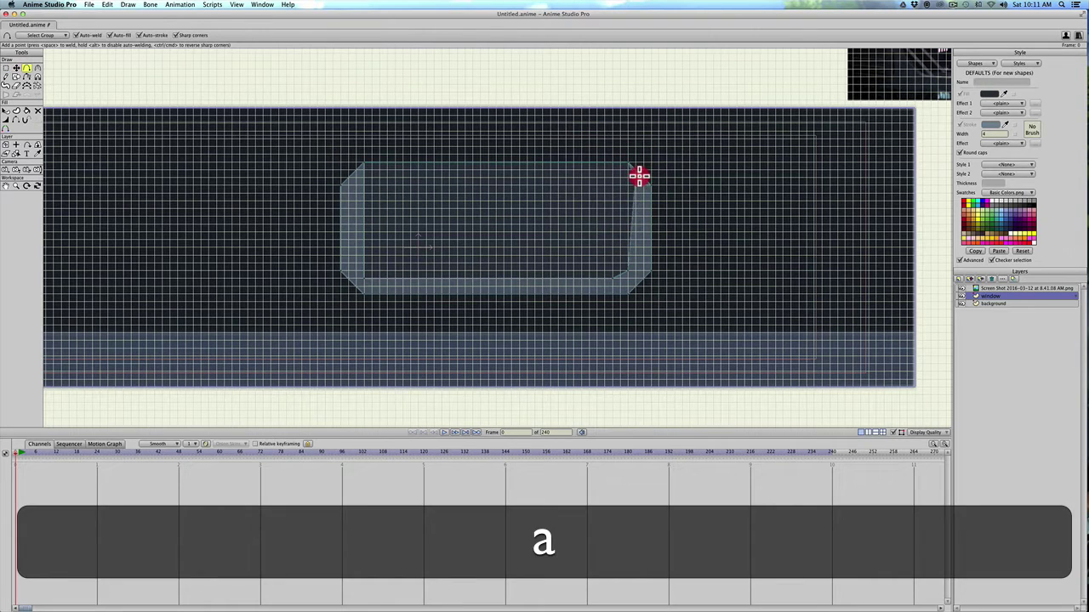
pyautogui.moveTo(643, 176); pyautogui.dragTo(635, 273)
pyautogui.press('t')
pyautogui.moveTo(644, 181); pyautogui.dragTo(635, 170)
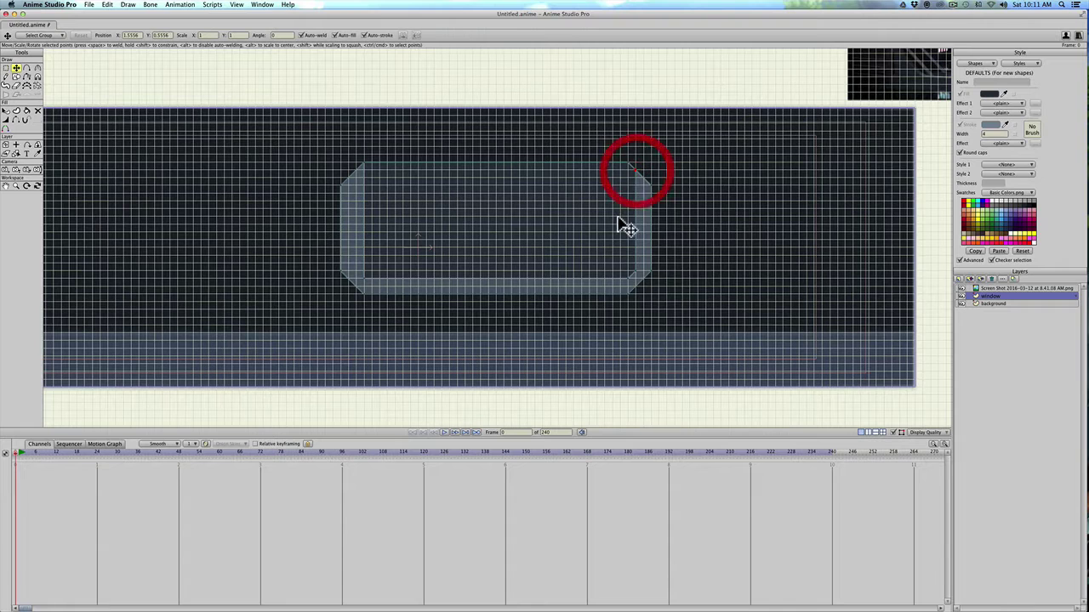
# - Bevel the inner shape's lower-left corner by shifting the corner point inward along the bottom and adding a point on the left edge
pyautogui.press('a')
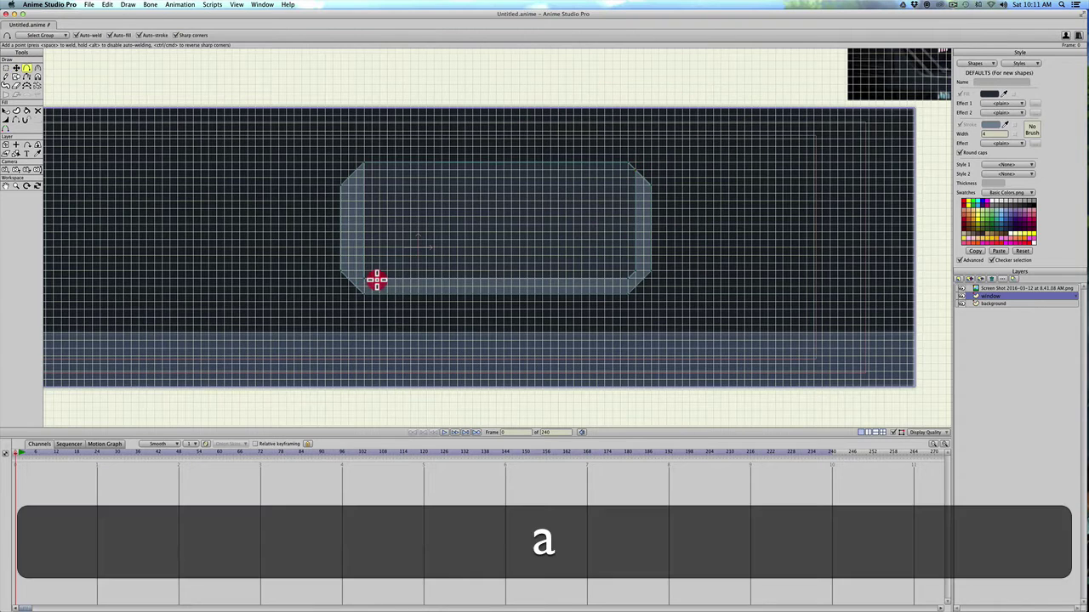
pyautogui.click(376, 280)
pyautogui.press('super+z')
pyautogui.press('t')
pyautogui.moveTo(366, 283); pyautogui.dragTo(370, 282)
pyautogui.press('a')
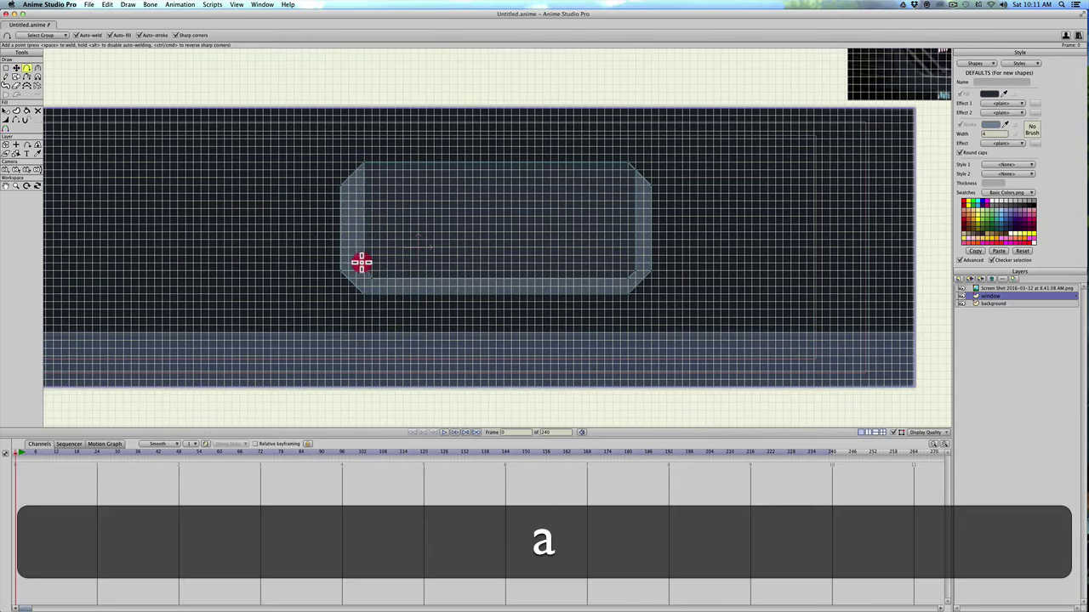
pyautogui.click(357, 264)
# - Bevel the inner shape's upper-left corner to follow the octagon, adding a point and placing the side point at X -0.4444, Y 0.5556
pyautogui.press('t')
pyautogui.click(364, 167)
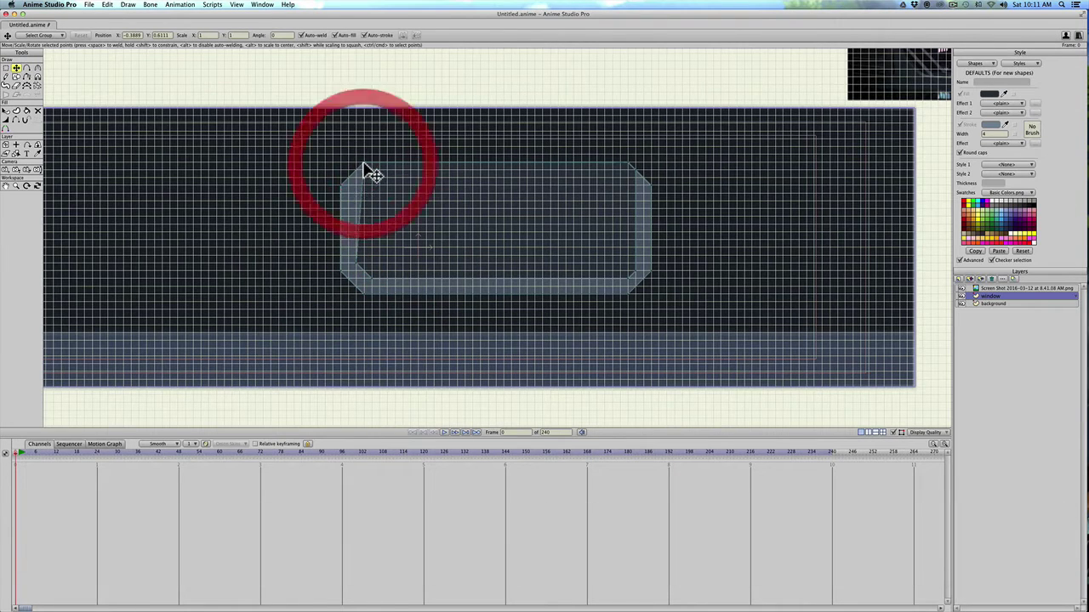
pyautogui.click(364, 166)
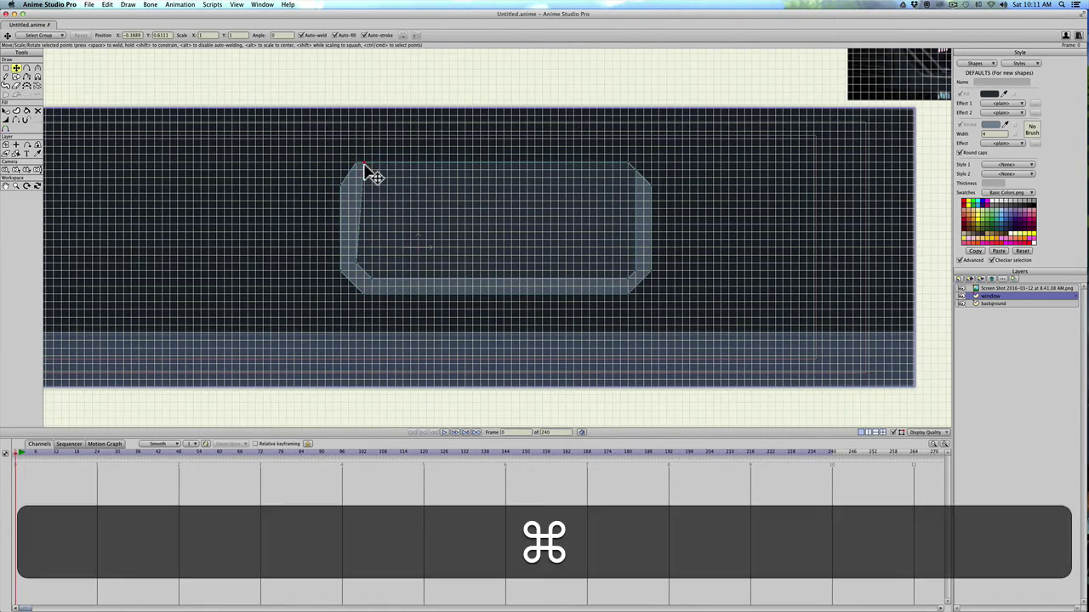
pyautogui.press('super+t')
pyautogui.moveTo(365, 167); pyautogui.dragTo(364, 167)
pyautogui.press('t')
pyautogui.press('a')
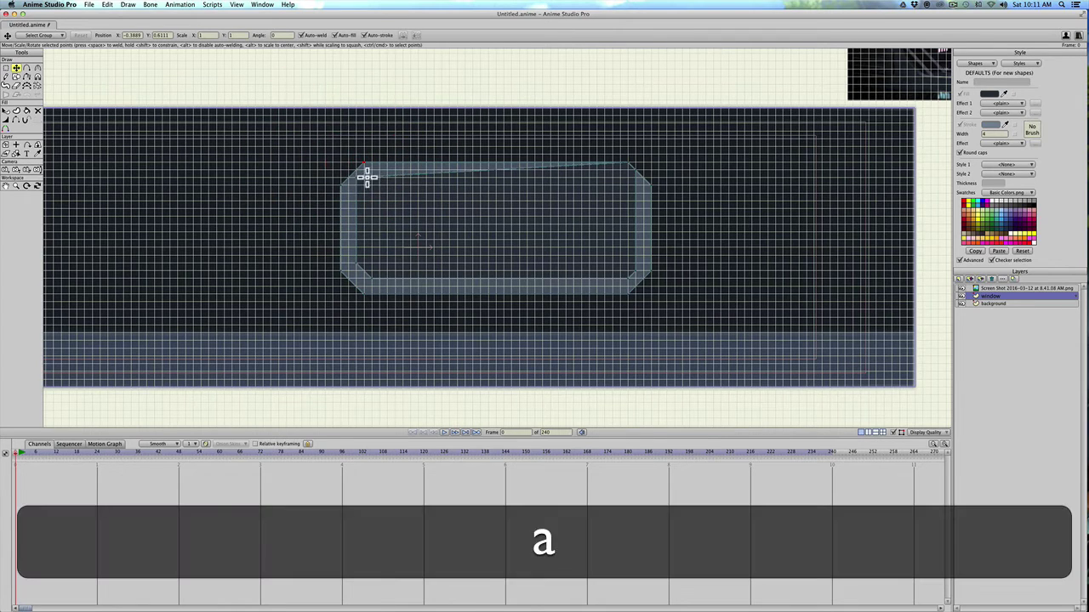
pyautogui.click(364, 165)
pyautogui.press('t')
pyautogui.click(355, 170)
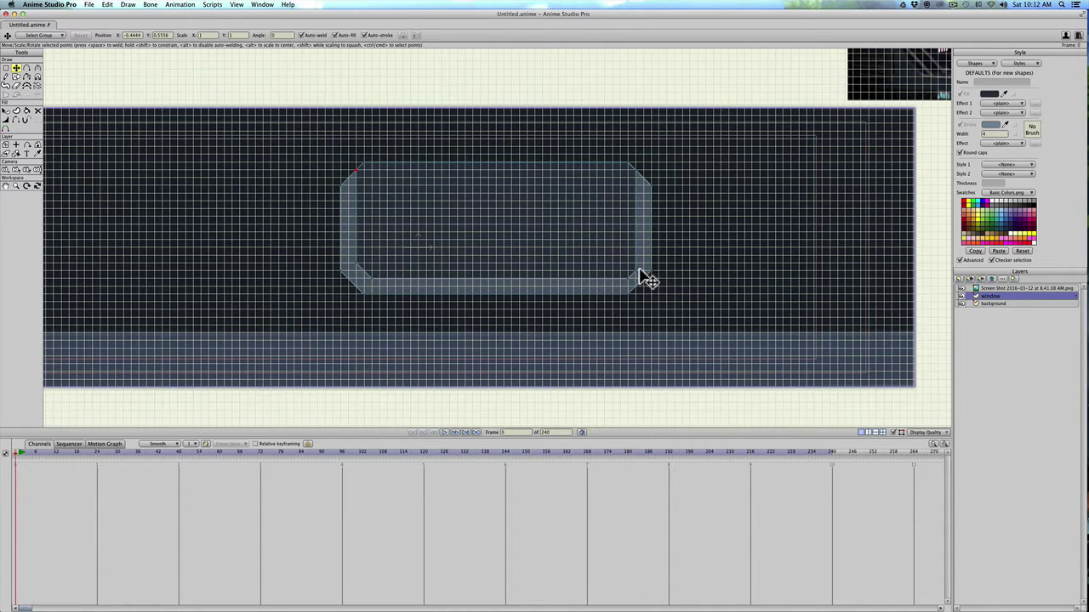
# - Enlarge the inner shape's lower-right bevel to match the lower-left one, moving its bottom point to X 1.4444, Y -0.2222
pyautogui.press('t')
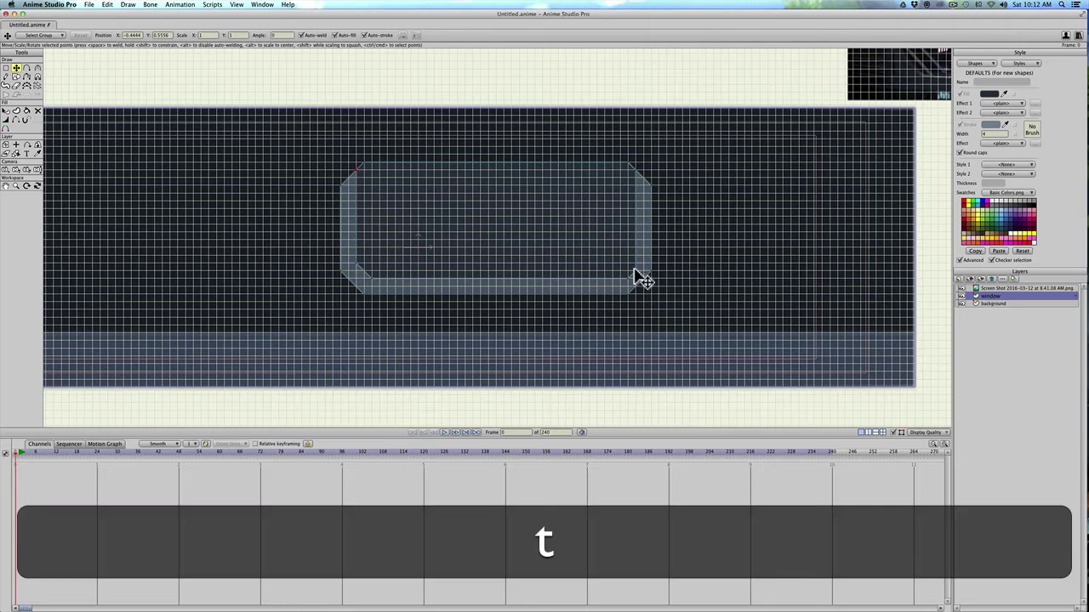
pyautogui.click(633, 265)
pyautogui.press('t')
pyautogui.moveTo(628, 277); pyautogui.dragTo(622, 277)
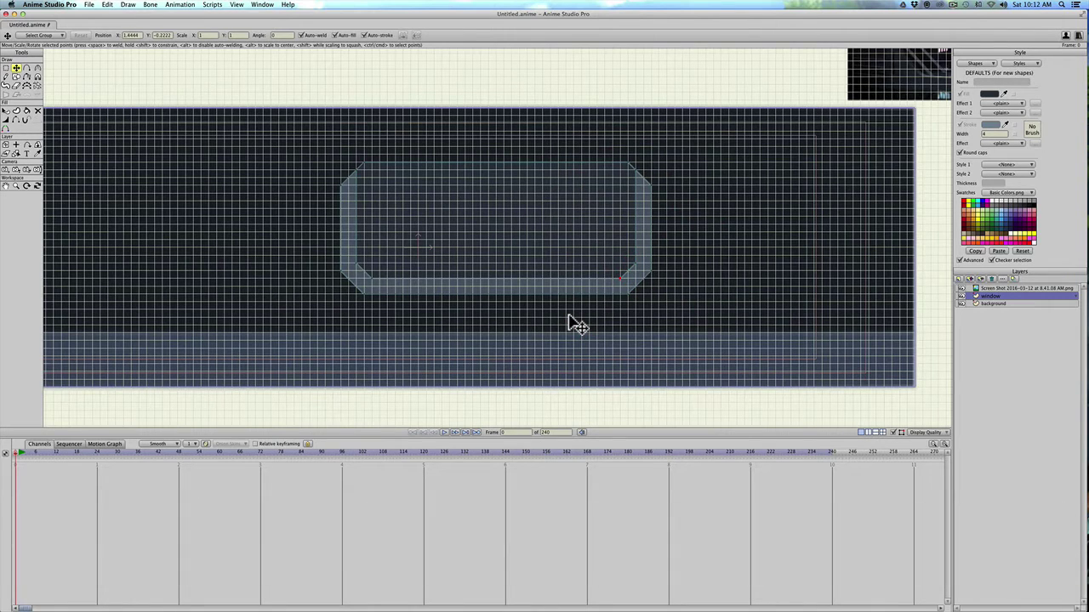
# - Hide the grid and draw a narrow upright rectangular slot in the upper part of the window frame's right side
pyautogui.press('super')
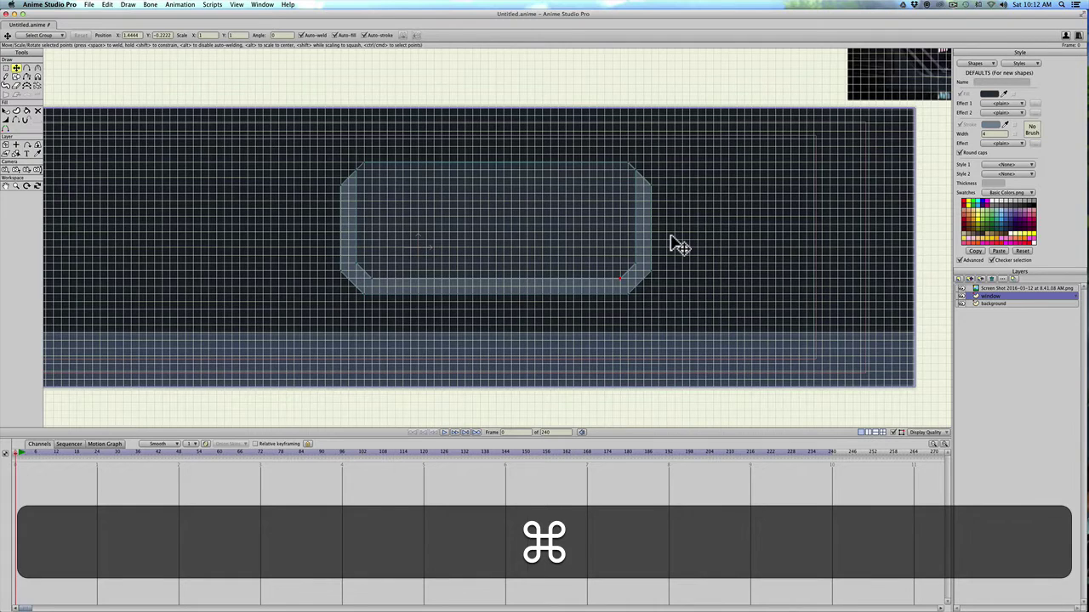
pyautogui.press('super+g')
pyautogui.scroll(2, 629, 262)
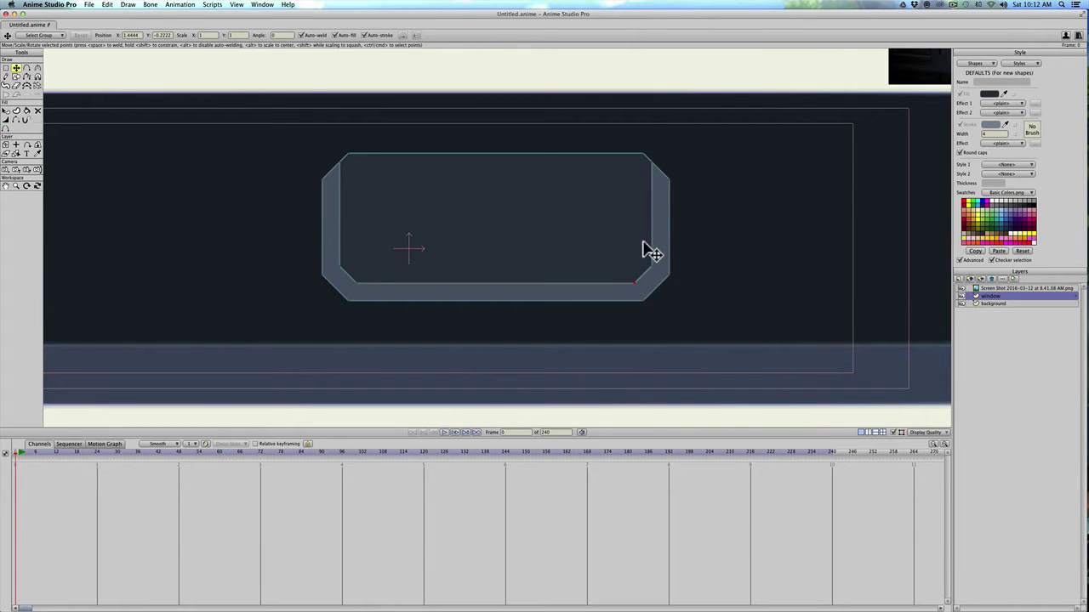
pyautogui.press('s')
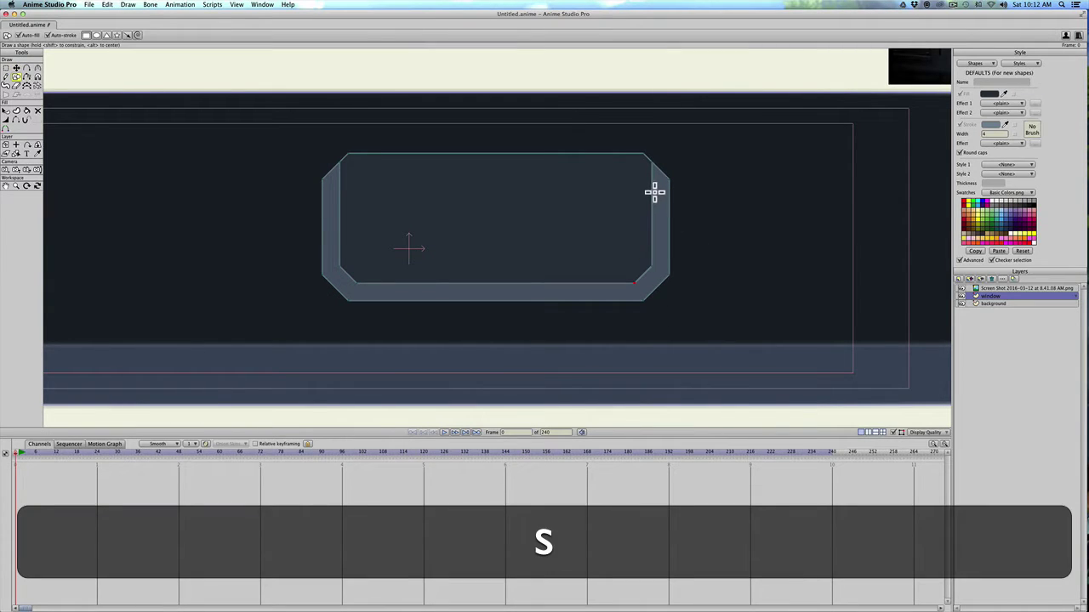
pyautogui.moveTo(655, 181)
pyautogui.mouseDown()
pyautogui.moveTo(663, 218)
pyautogui.moveTo(668, 195)
pyautogui.mouseUp()
pyautogui.scroll(1, 666, 218)
# - Duplicate the slot twice straight down the frame's right side, placing the last copy over the lower-right bevel at X 1.6061, Y -0.2275
pyautogui.press('t')
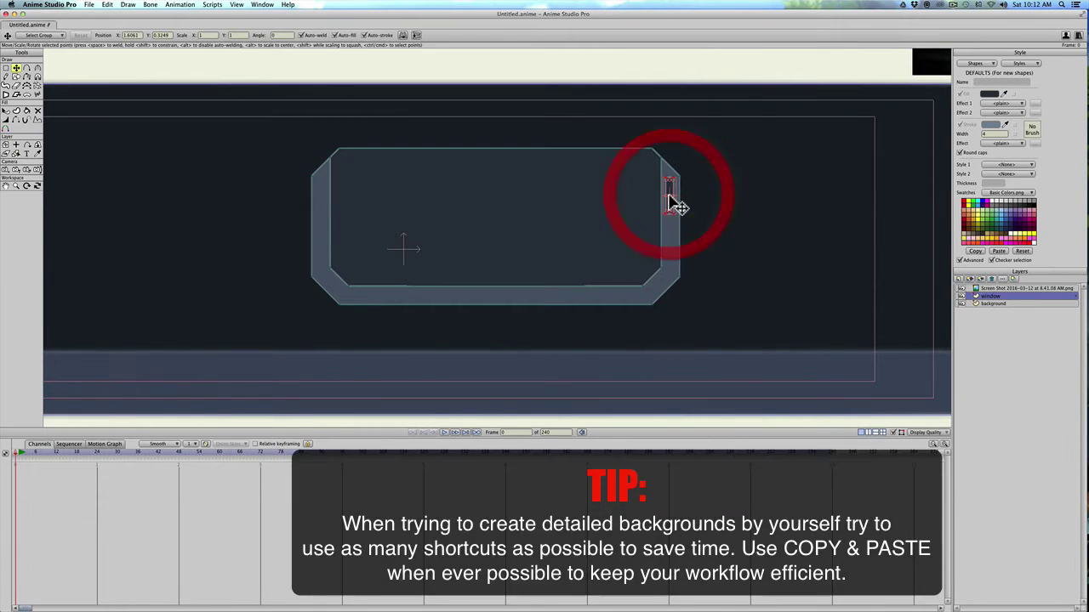
pyautogui.press('super')
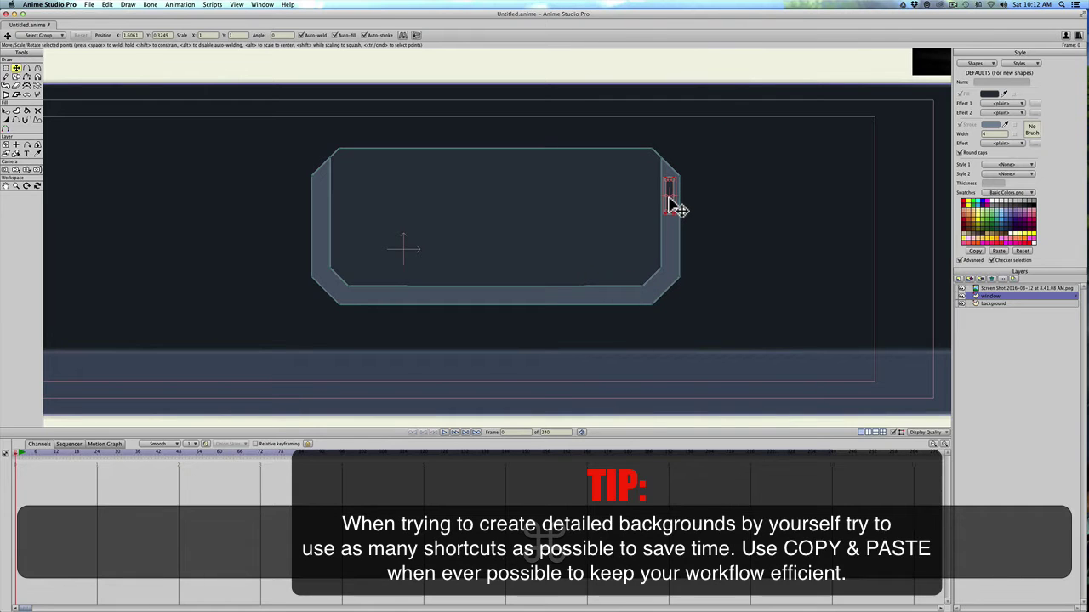
pyautogui.press('super+c')
pyautogui.press('super+v')
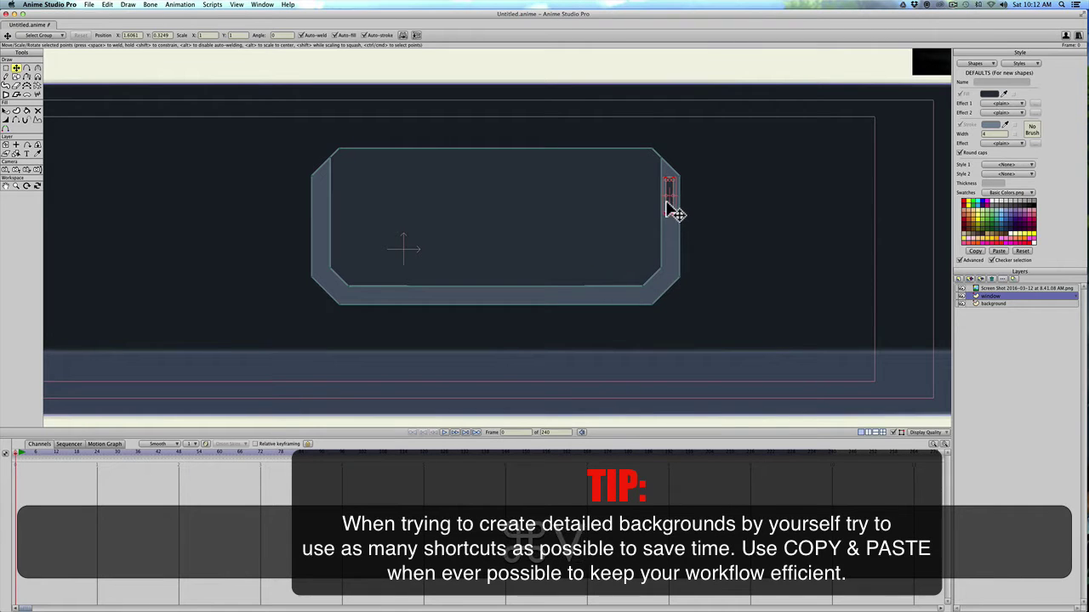
pyautogui.moveTo(672, 208); pyautogui.dragTo(677, 255)
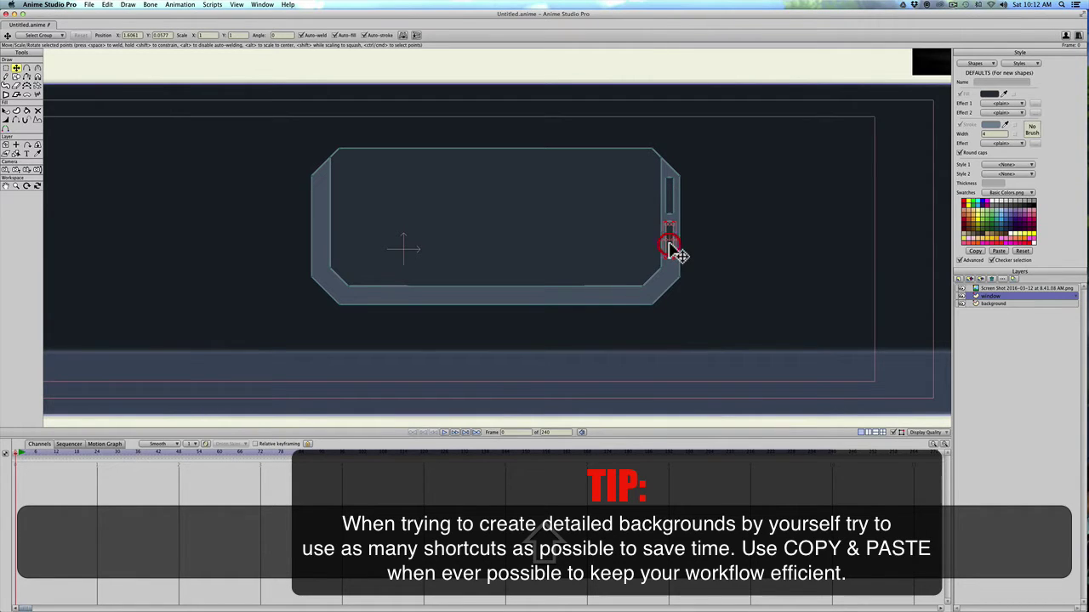
pyautogui.moveTo(678, 253); pyautogui.dragTo(672, 267)
pyautogui.press('super+v')
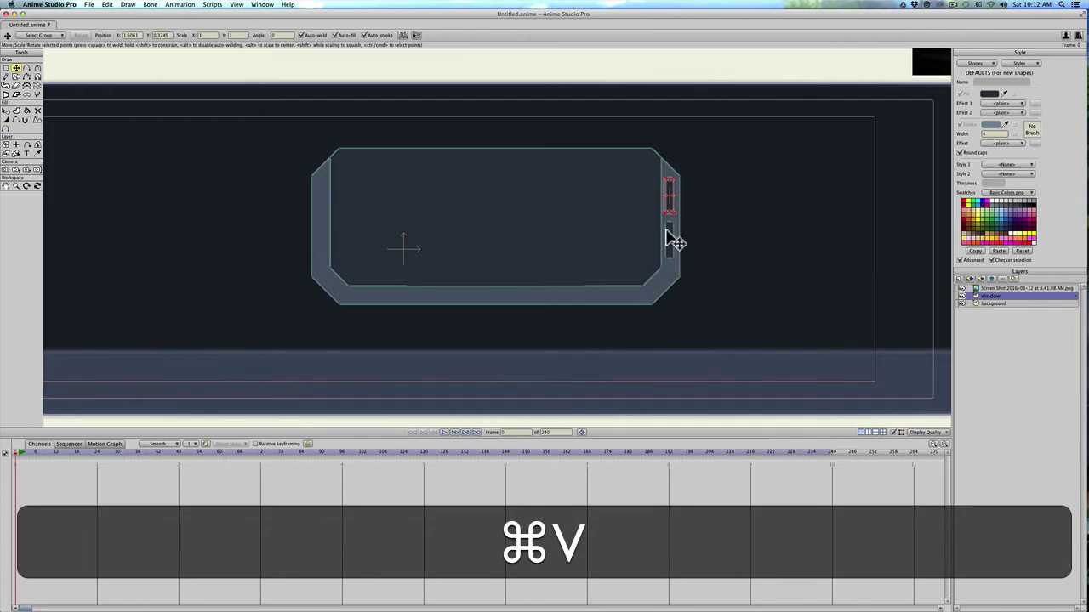
pyautogui.moveTo(669, 208); pyautogui.dragTo(667, 298)
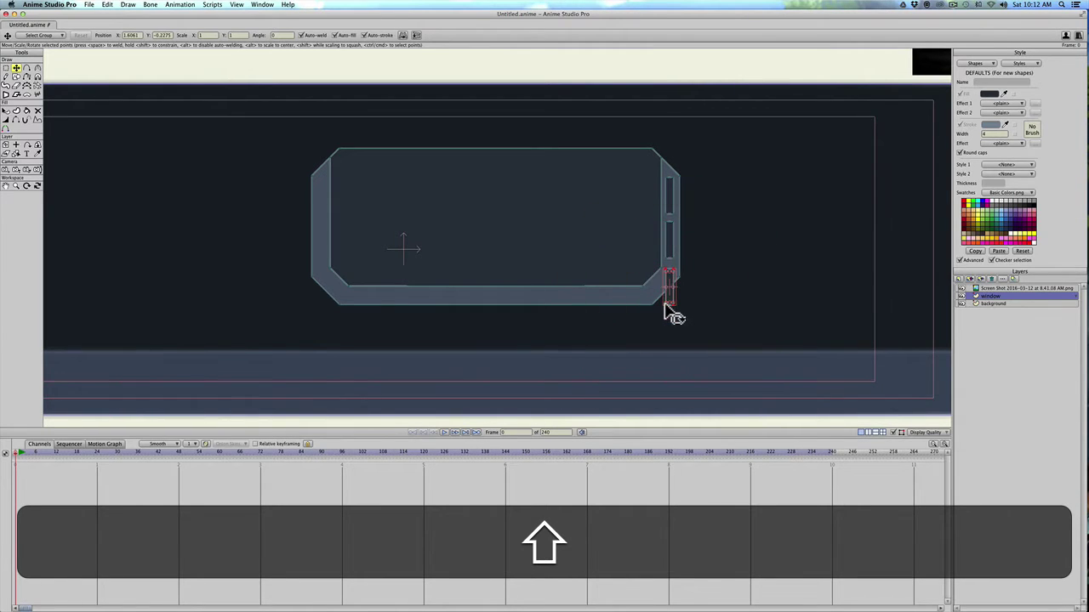
# - Reshape the lowest slot to slant along the frame's lower-right bevel, placing a bottom point at X 1.4919, Y -0.2711
pyautogui.press('t')
pyautogui.click(664, 304)
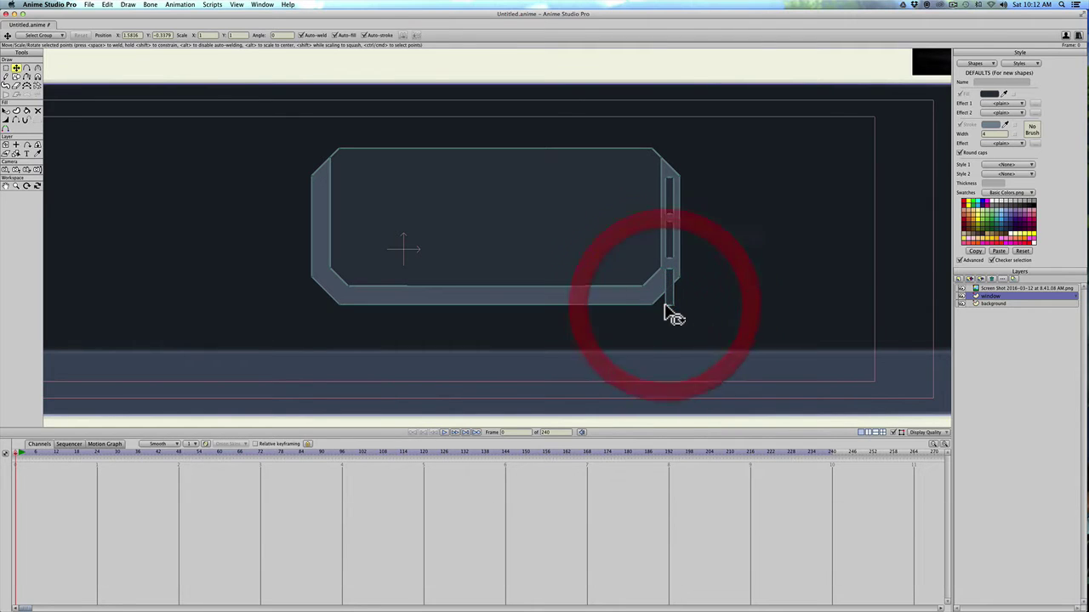
pyautogui.press('shift')
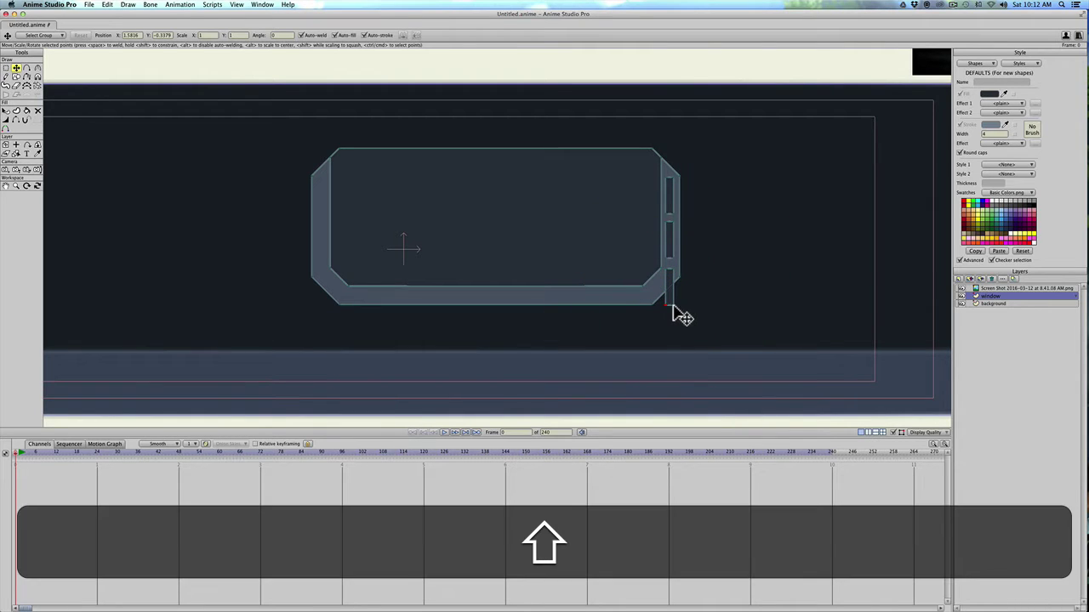
pyautogui.keyDown('shift'); pyautogui.click(673, 307); pyautogui.keyUp('shift')
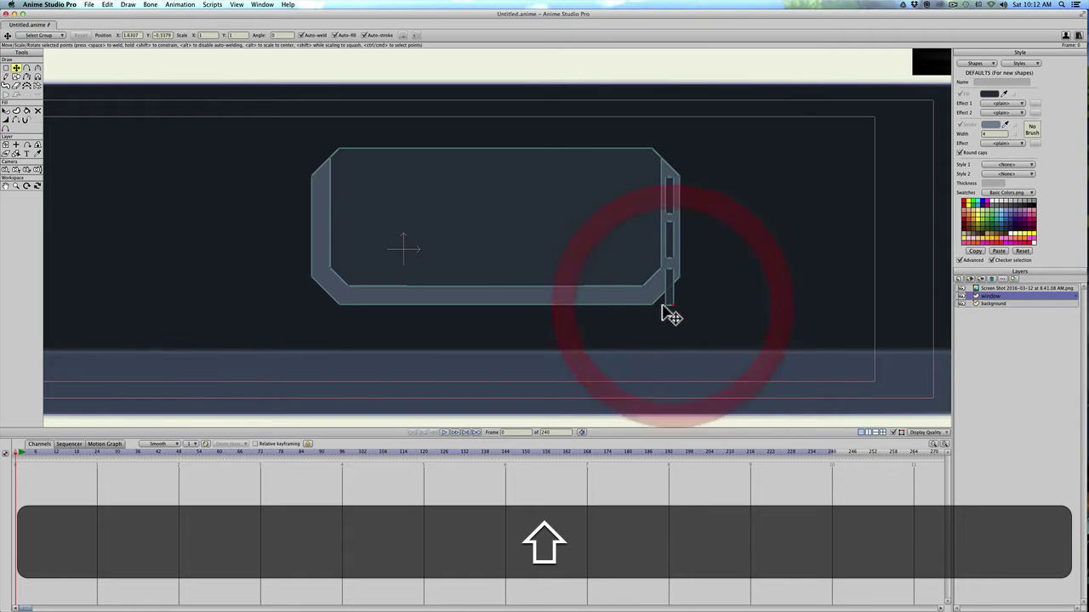
pyautogui.hotkey('shift', 't')
pyautogui.keyDown('shift'); pyautogui.click(669, 313); pyautogui.keyUp('shift')
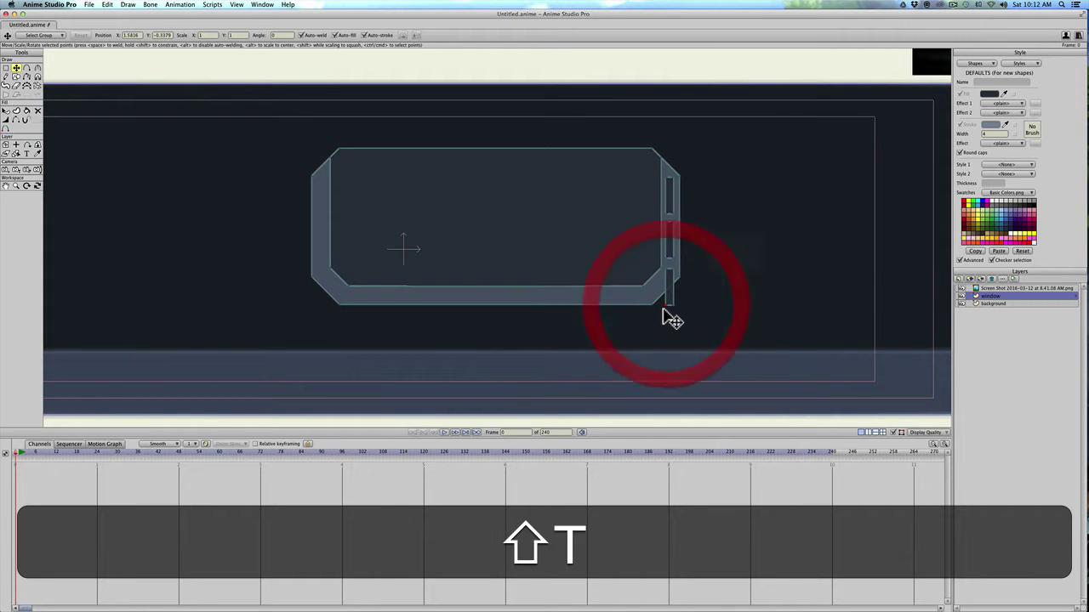
pyautogui.press('t')
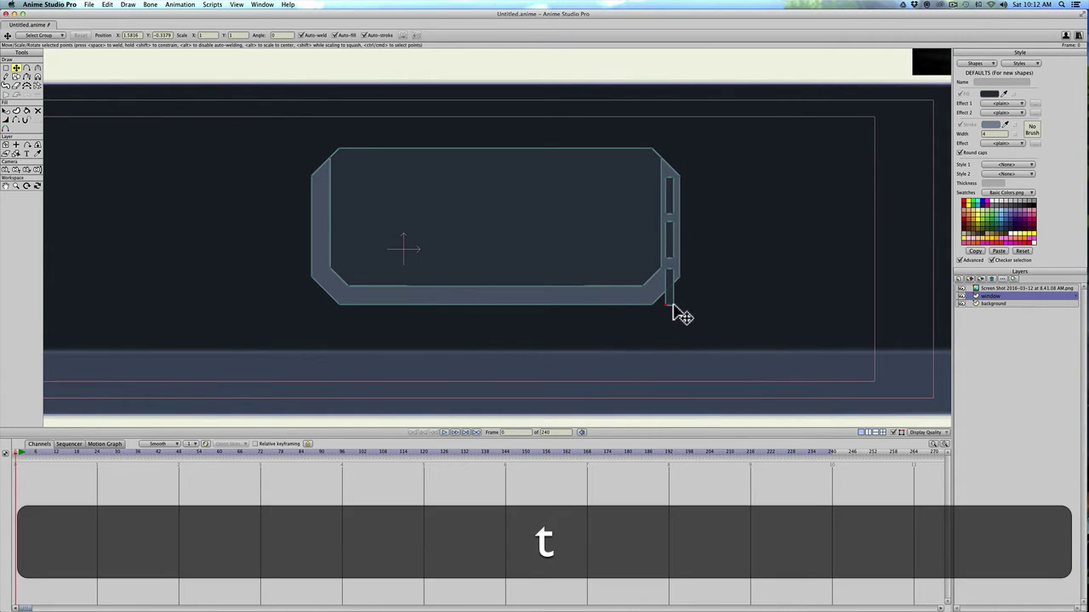
pyautogui.keyDown('shift'); pyautogui.click(670, 308); pyautogui.keyUp('shift')
pyautogui.hotkey('shift', 'g')
pyautogui.keyDown('shift'); pyautogui.click(670, 311); pyautogui.keyUp('shift')
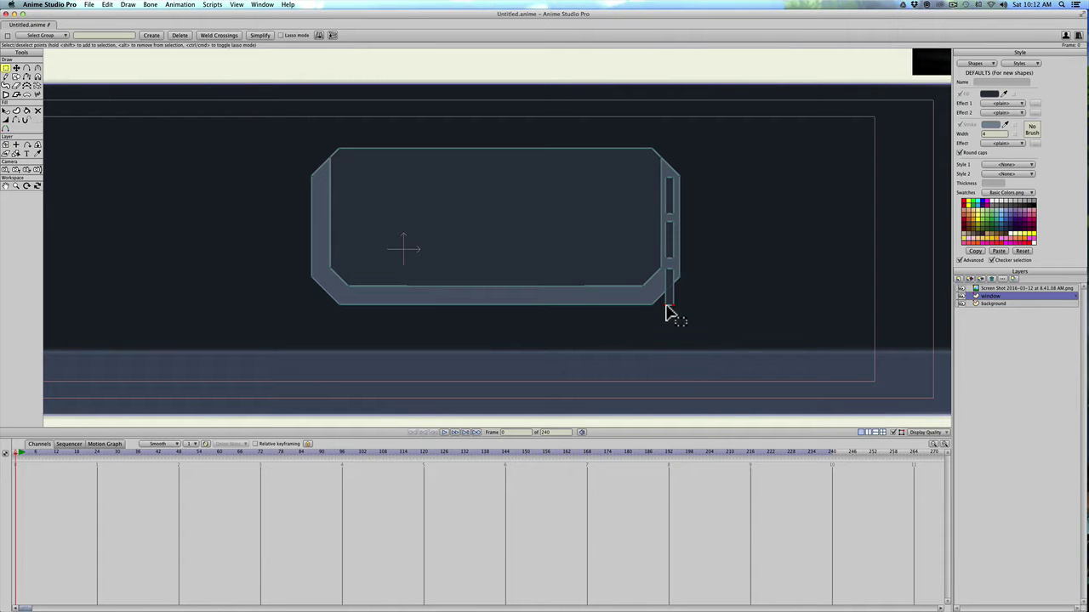
pyautogui.click(670, 314)
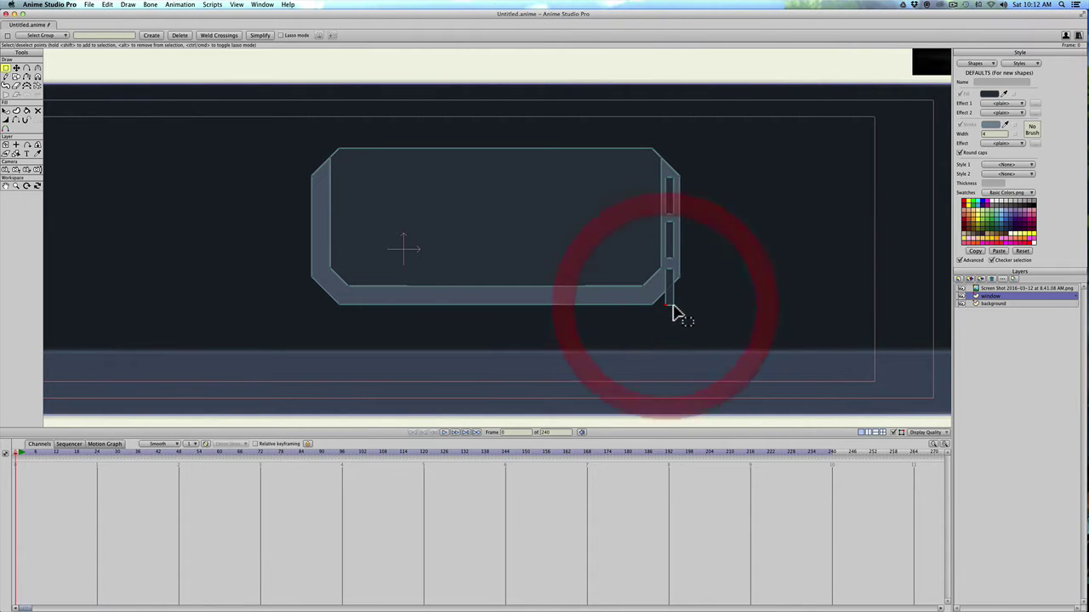
pyautogui.press('g')
pyautogui.keyDown('shift'); pyautogui.click(672, 306); pyautogui.keyUp('shift')
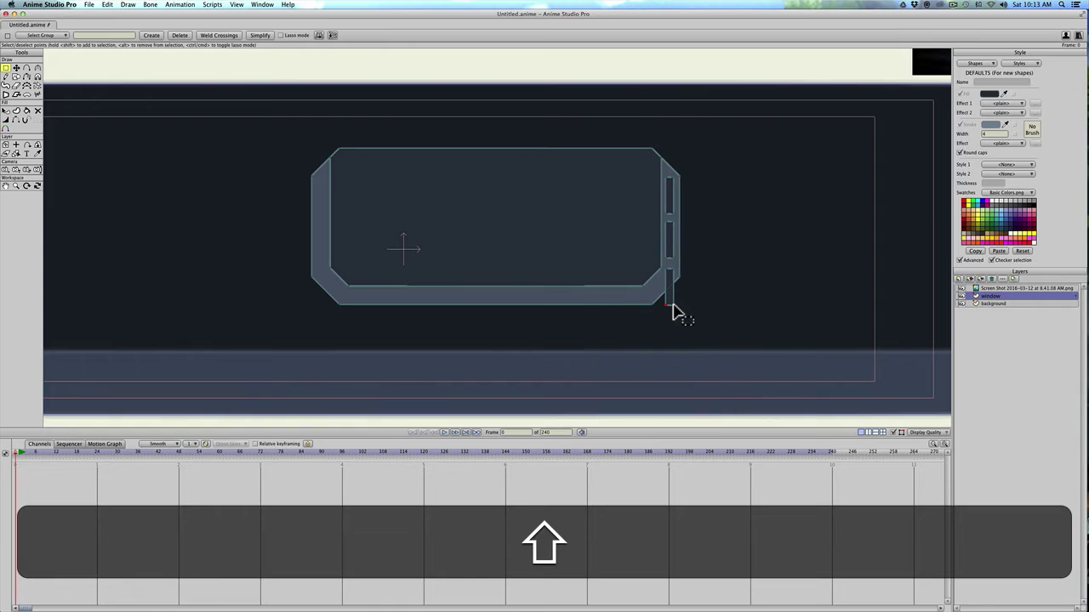
pyautogui.press('t')
pyautogui.moveTo(657, 308); pyautogui.dragTo(677, 271)
pyautogui.press('t')
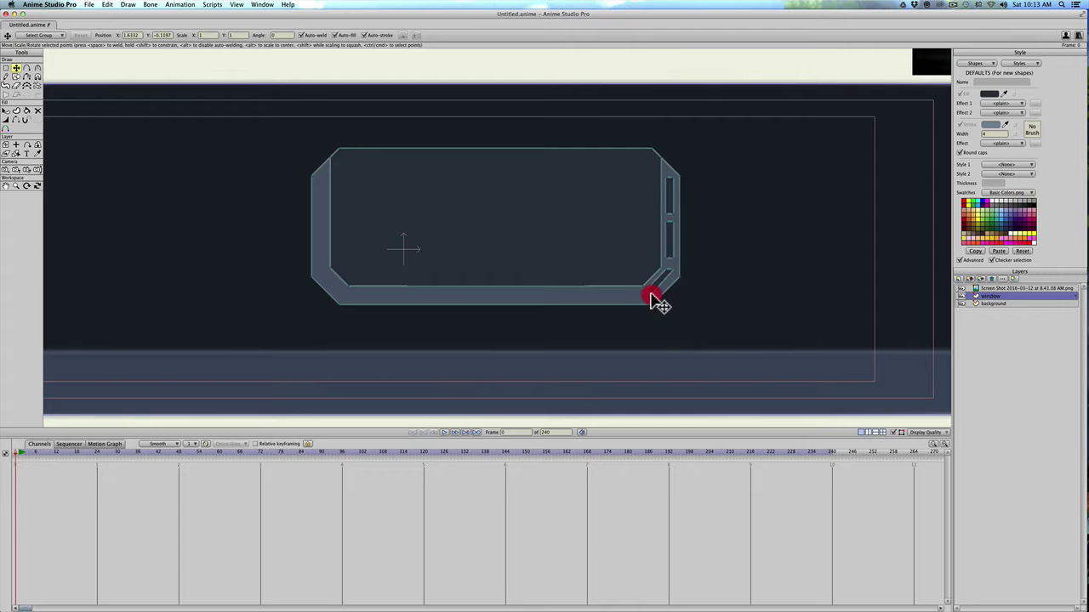
pyautogui.moveTo(651, 293); pyautogui.dragTo(650, 291)
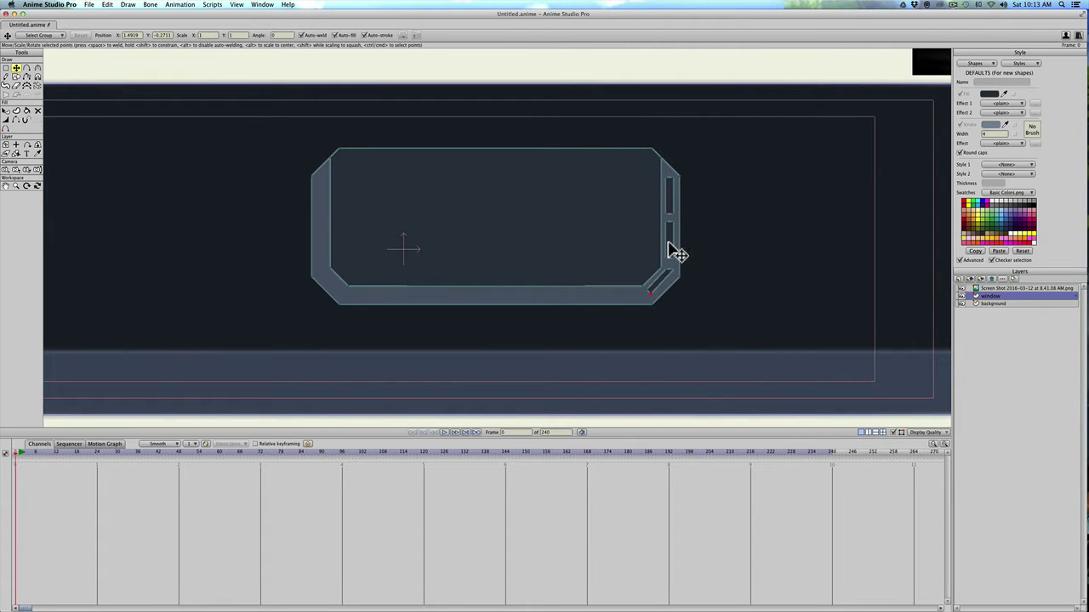
# - Duplicate the three right-side slots, flip the copies horizontally, and move them onto the frame's left side at X -0.4481, Y 0.0821
pyautogui.press('t')
pyautogui.press('t')
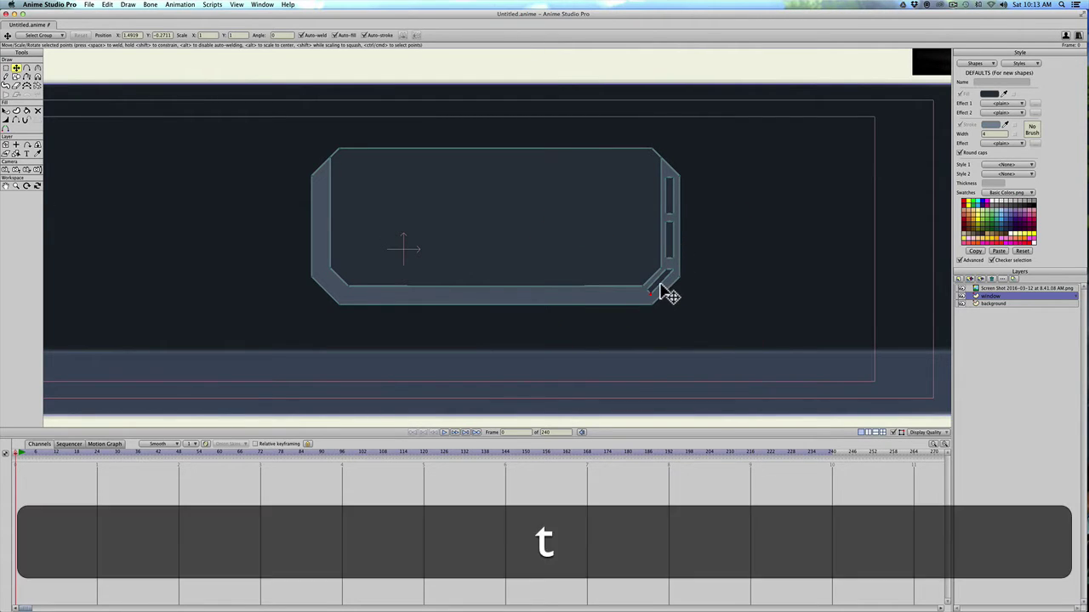
pyautogui.click(661, 287)
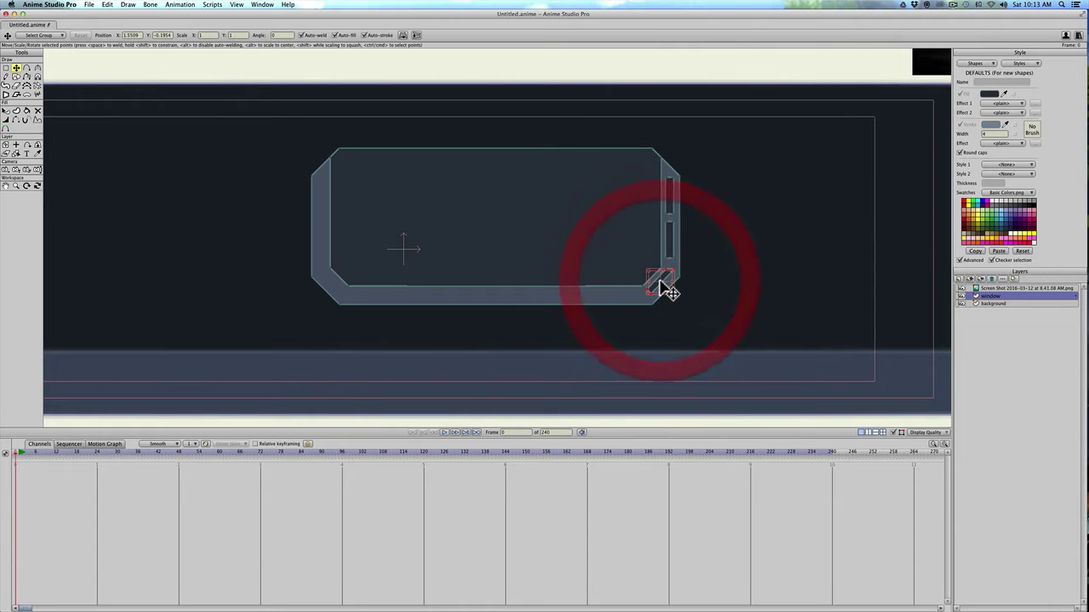
pyautogui.press('shift')
pyautogui.keyDown('shift'); pyautogui.click(668, 224); pyautogui.keyUp('shift')
pyautogui.keyDown('shift'); pyautogui.click(669, 202); pyautogui.keyUp('shift')
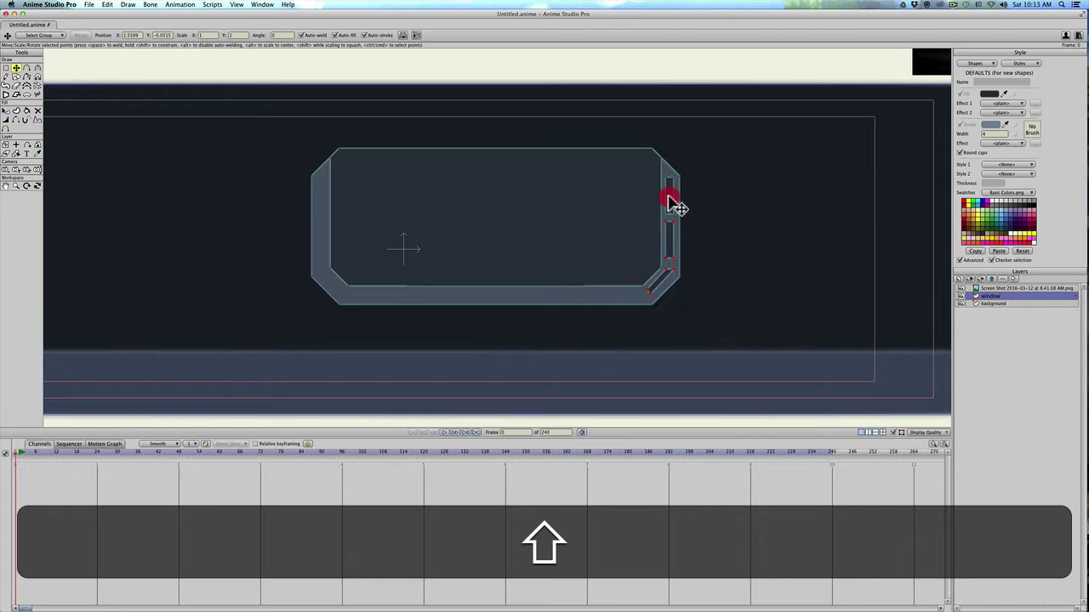
pyautogui.press('super+c')
pyautogui.press('super+v')
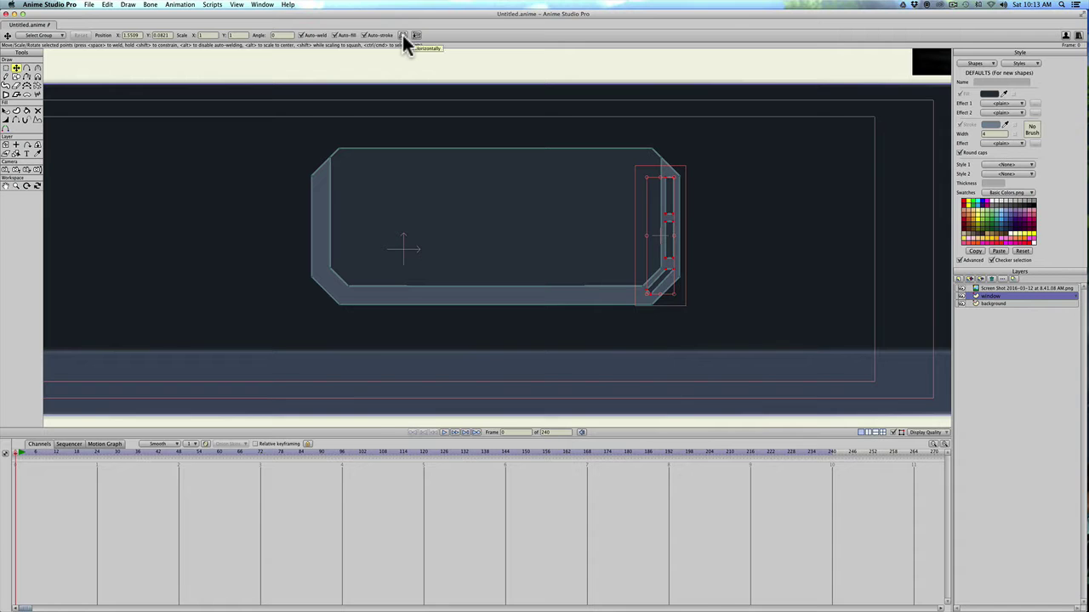
pyautogui.click(402, 35)
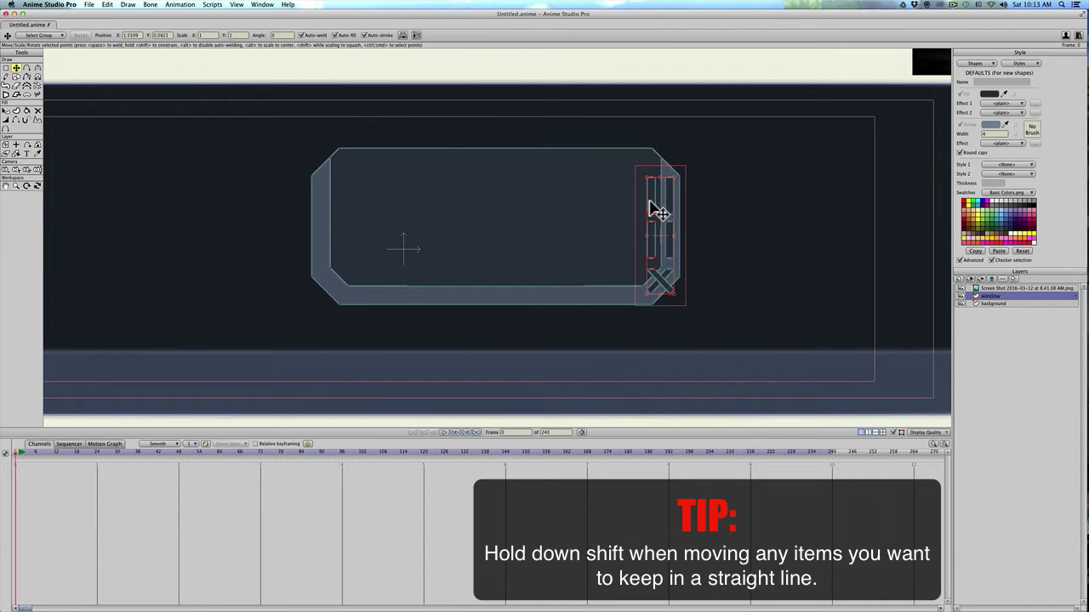
pyautogui.moveTo(655, 211); pyautogui.dragTo(322, 214)
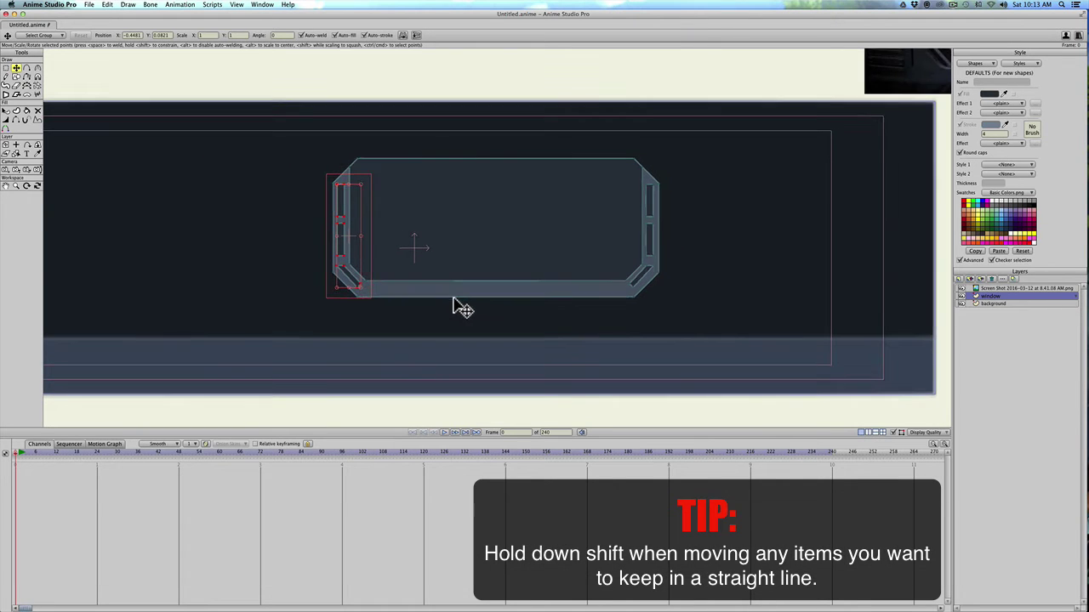
# - Build a row of six horizontal slots along the frame's bottom edge from rotated copies of the upper-left slot
pyautogui.click(314, 198)
pyautogui.press('super+v')
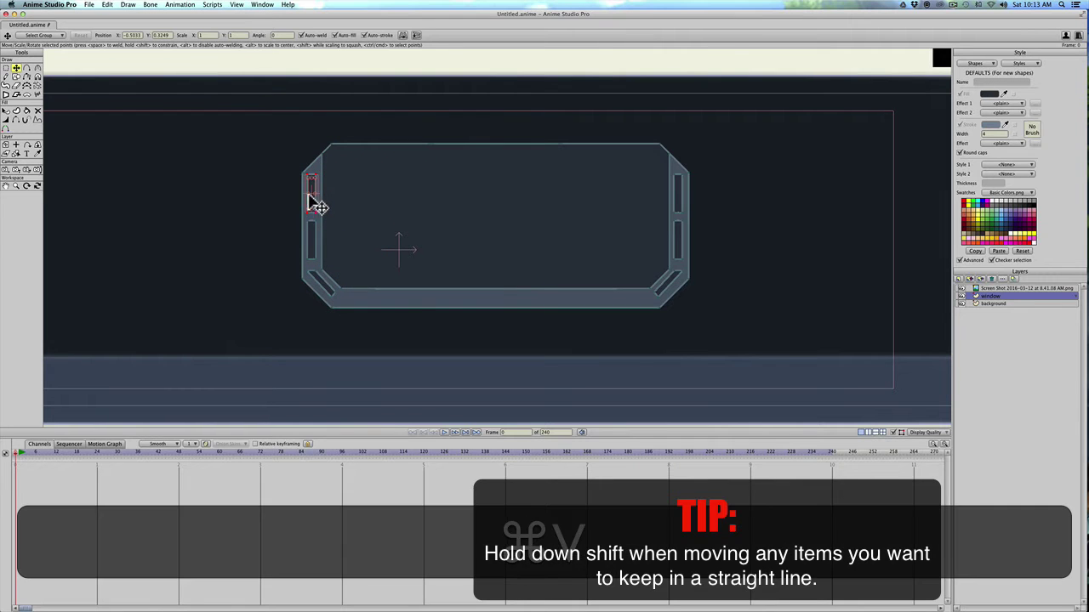
pyautogui.moveTo(319, 195); pyautogui.dragTo(418, 307)
pyautogui.press('shift+super+v')
pyautogui.keyDown('shift'); pyautogui.click(371, 300); pyautogui.keyUp('shift')
pyautogui.press('shift+super+c')
pyautogui.press('shift+super+v')
pyautogui.moveTo(372, 303); pyautogui.dragTo(603, 308)
pyautogui.press('shift+super+v')
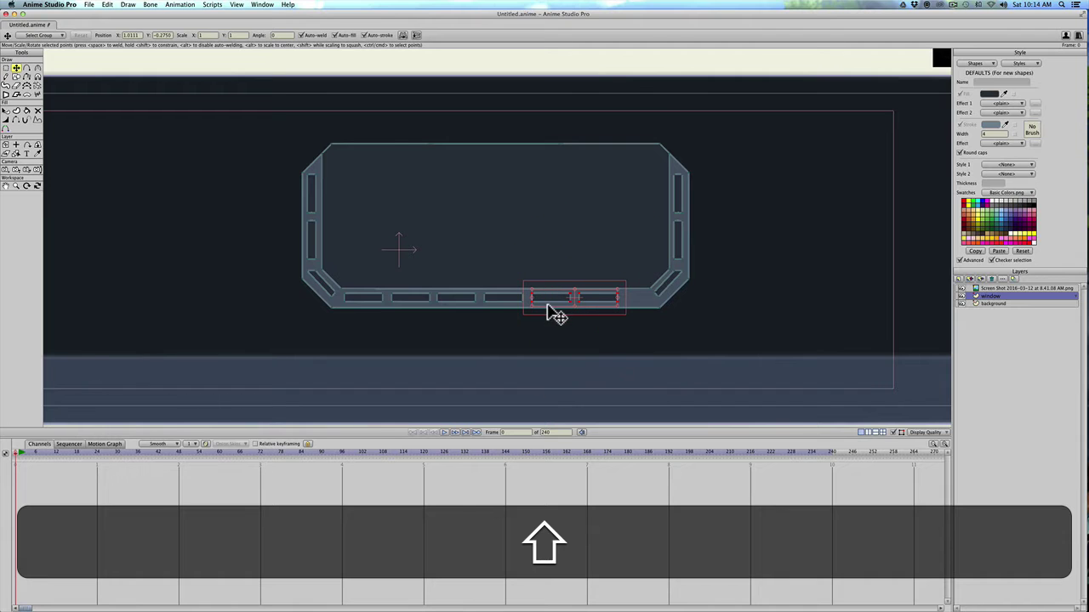
# - Select all six bottom slots and stretch the row rightward until it reaches the lower-right bevel
pyautogui.press('t')
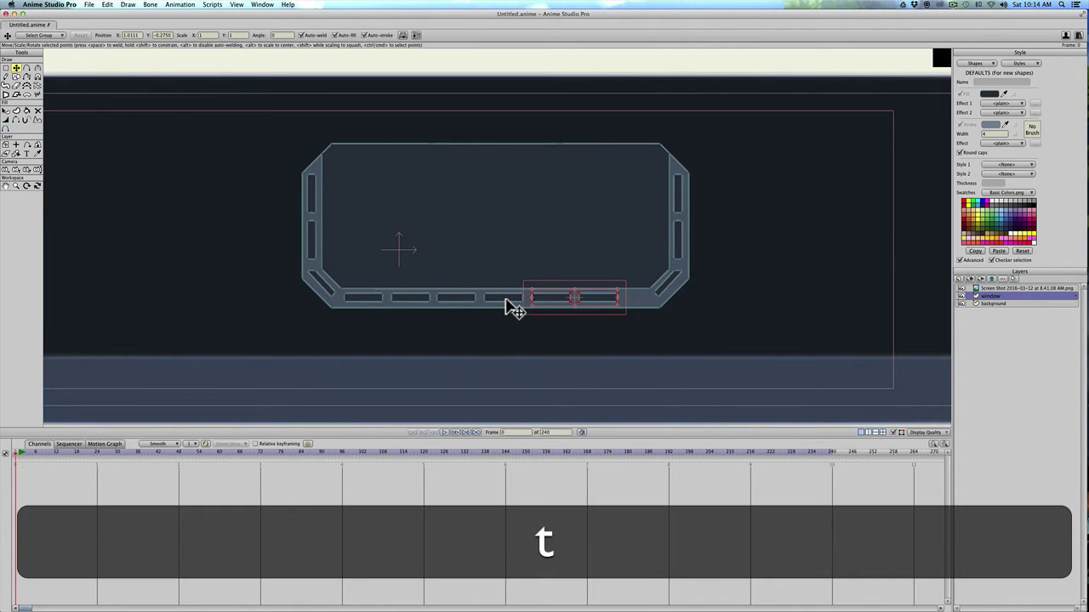
pyautogui.keyDown('shift'); pyautogui.click(449, 302); pyautogui.keyUp('shift')
pyautogui.keyDown('shift'); pyautogui.click(372, 305); pyautogui.keyUp('shift')
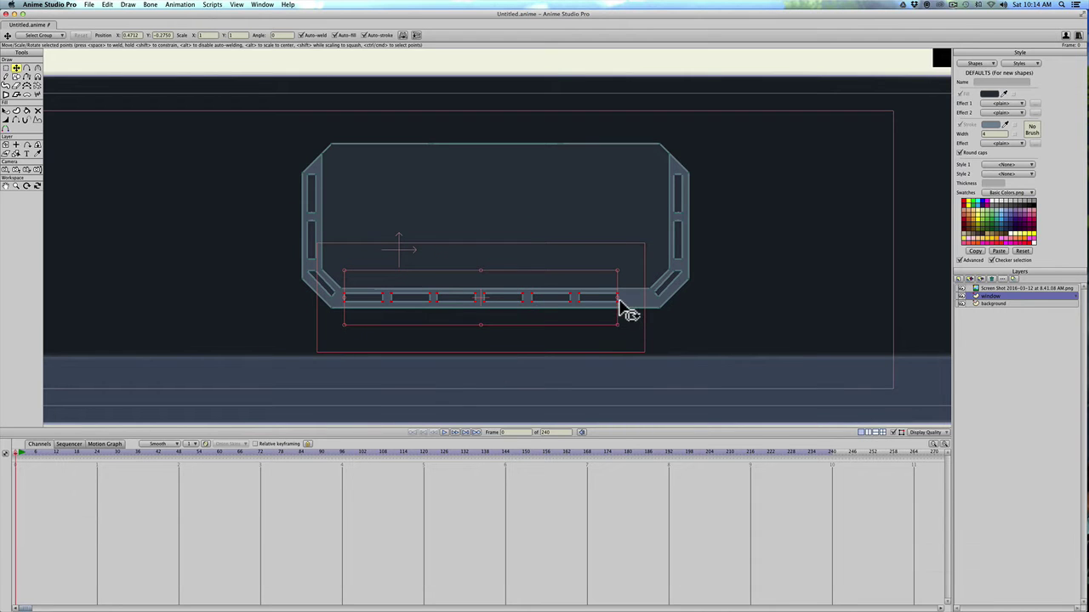
pyautogui.moveTo(618, 299); pyautogui.dragTo(636, 304)
pyautogui.press('super+z')
pyautogui.moveTo(618, 299); pyautogui.dragTo(647, 304)
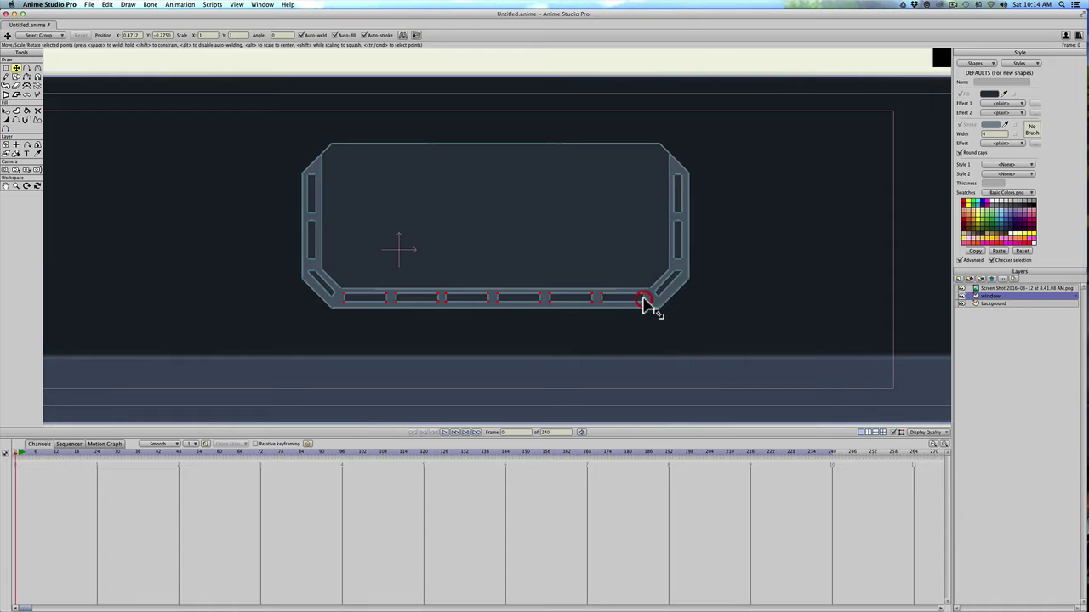
# - Add a new vector layer above the window layer and name it lights
pyautogui.scroll(-4, 530, 290)
pyautogui.scroll(2, 531, 292)
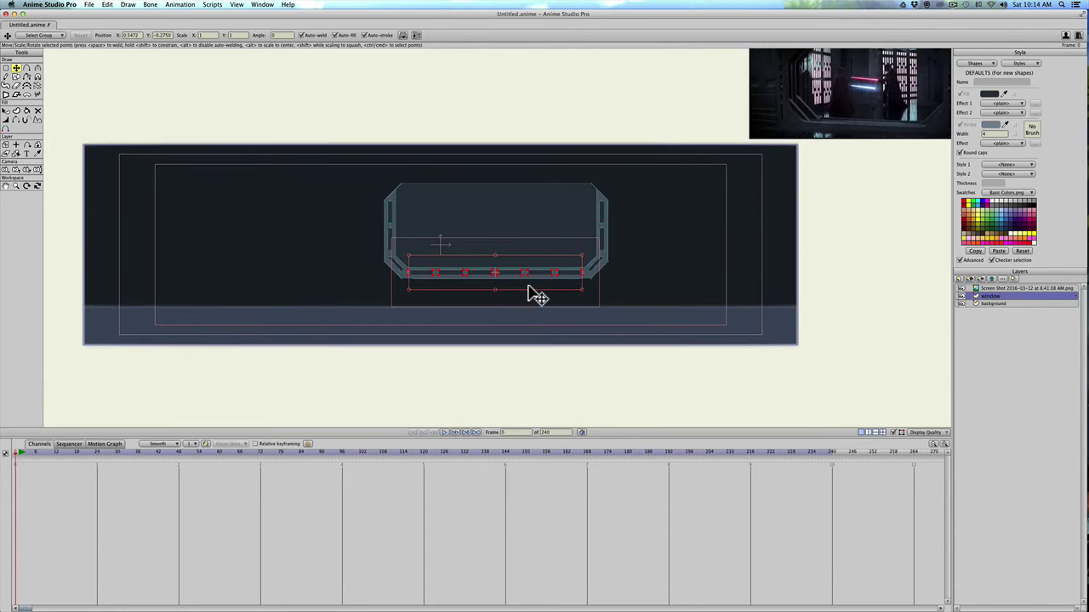
pyautogui.scroll(3, 530, 292)
pyautogui.scroll(-1, 562, 297)
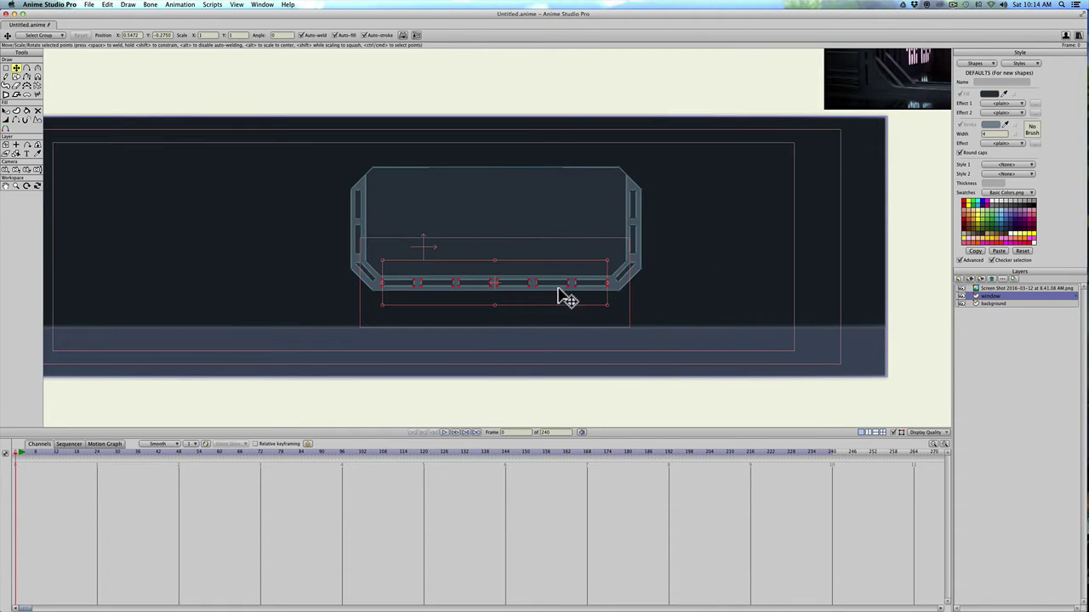
pyautogui.click(959, 279)
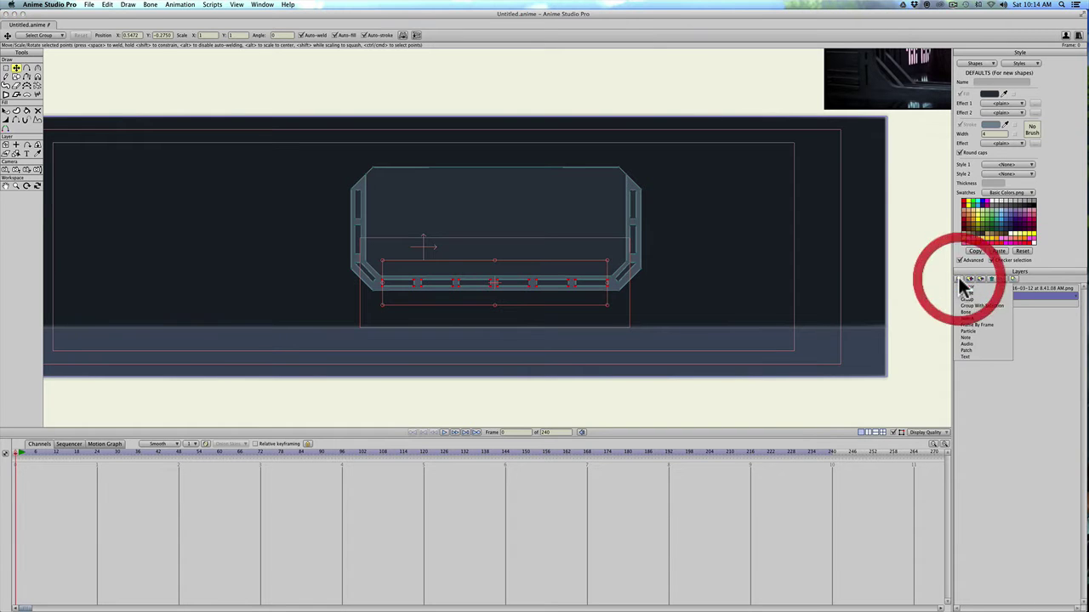
pyautogui.click(965, 292)
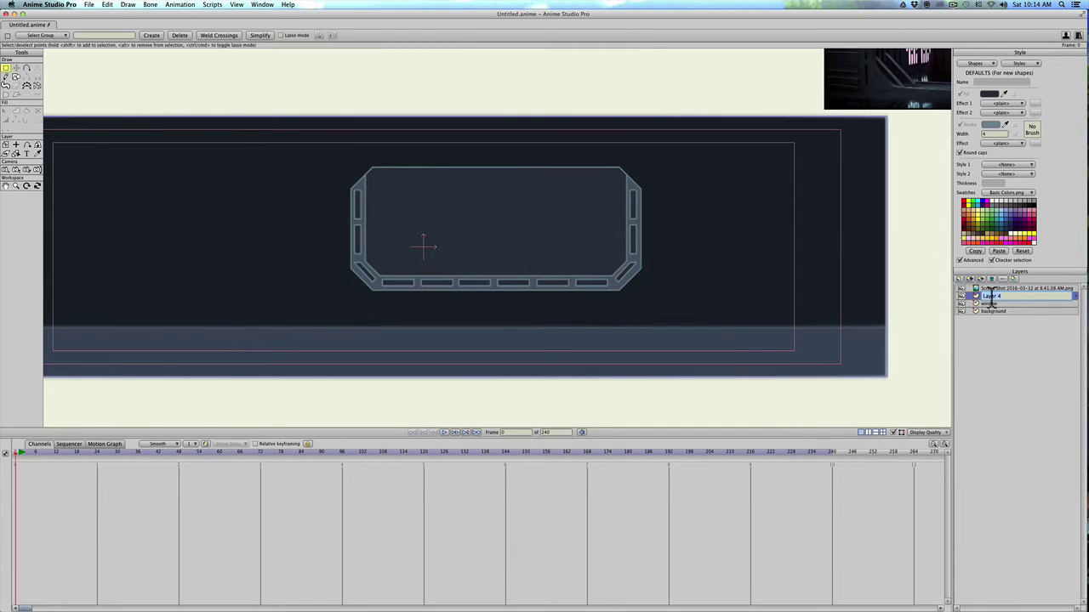
pyautogui.write('lights')
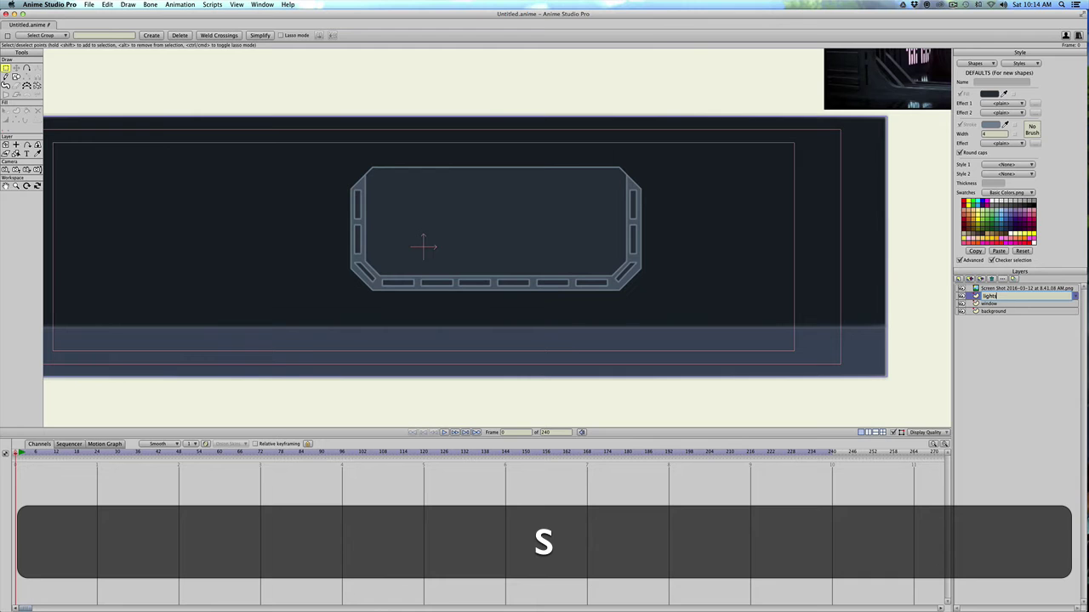
# - Confirm the new layer's name as lights and bring the wall lights in the reference image into view
pyautogui.press('Return')
pyautogui.press('space')
pyautogui.moveTo(913, 212); pyautogui.dragTo(754, 287)
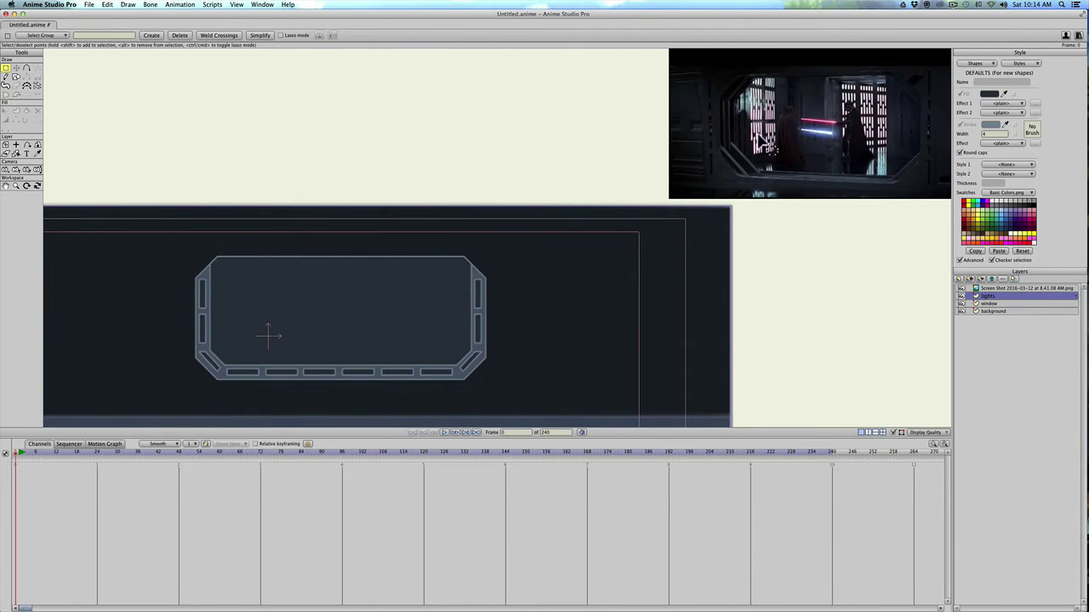
pyautogui.scroll(-2, 729, 159)
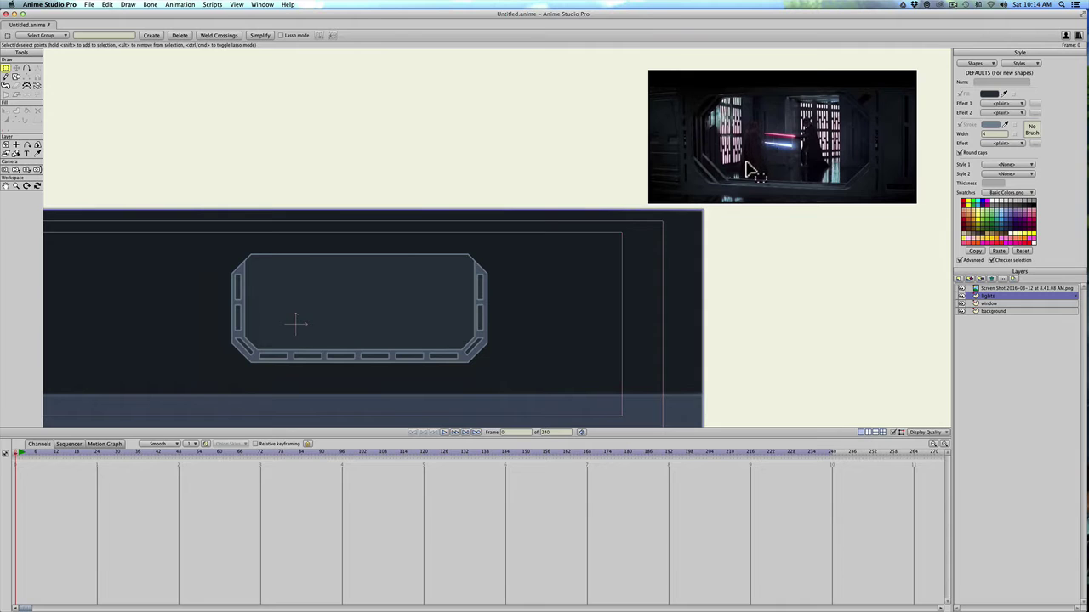
pyautogui.scroll(-1, 749, 168)
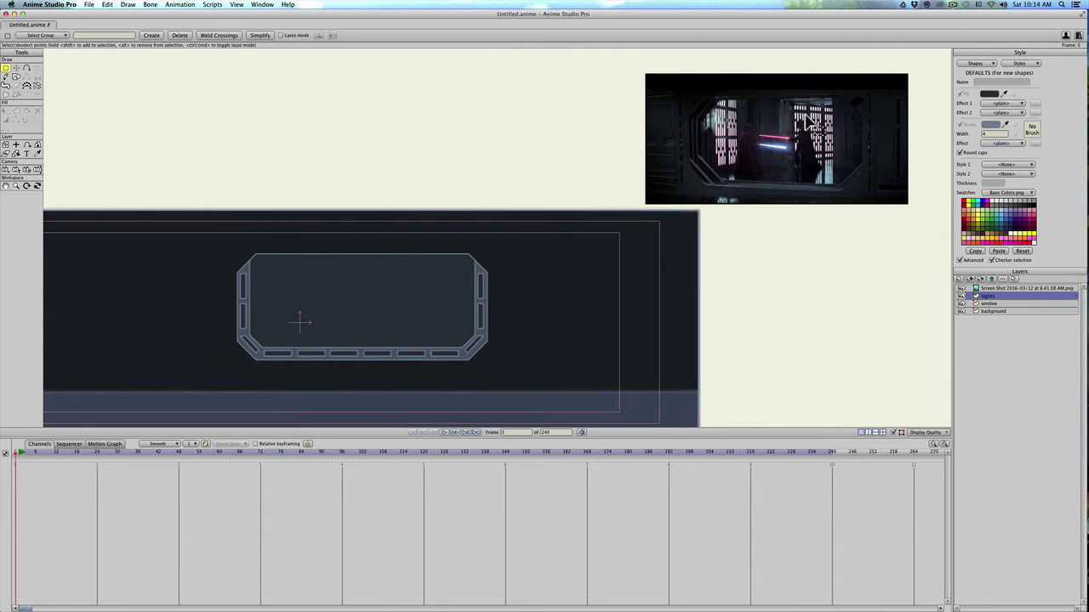
pyautogui.scroll(3, 815, 146)
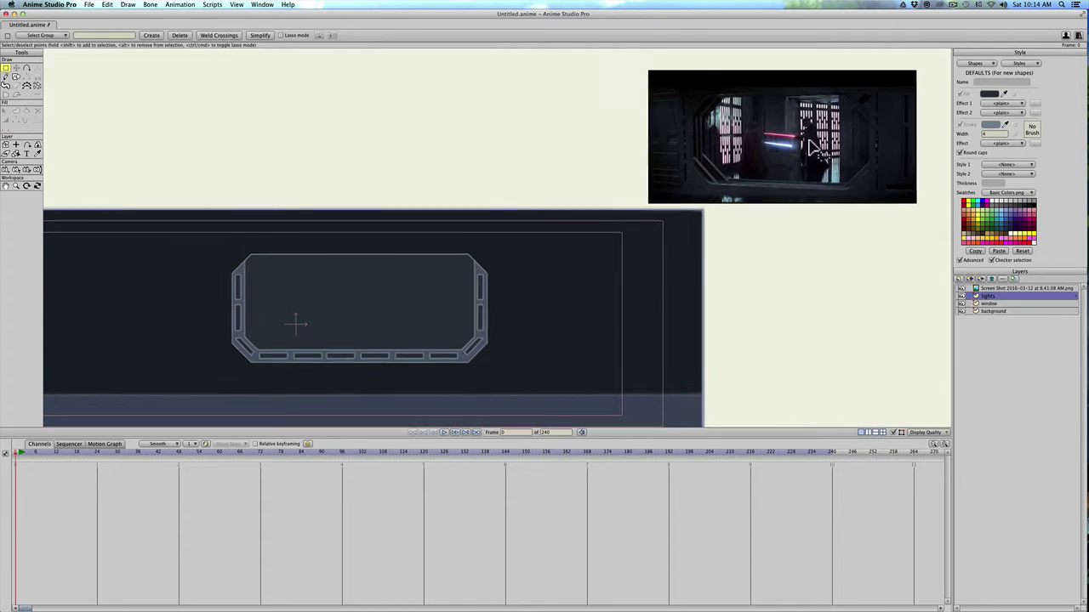
pyautogui.press('space')
pyautogui.moveTo(833, 220); pyautogui.dragTo(828, 246)
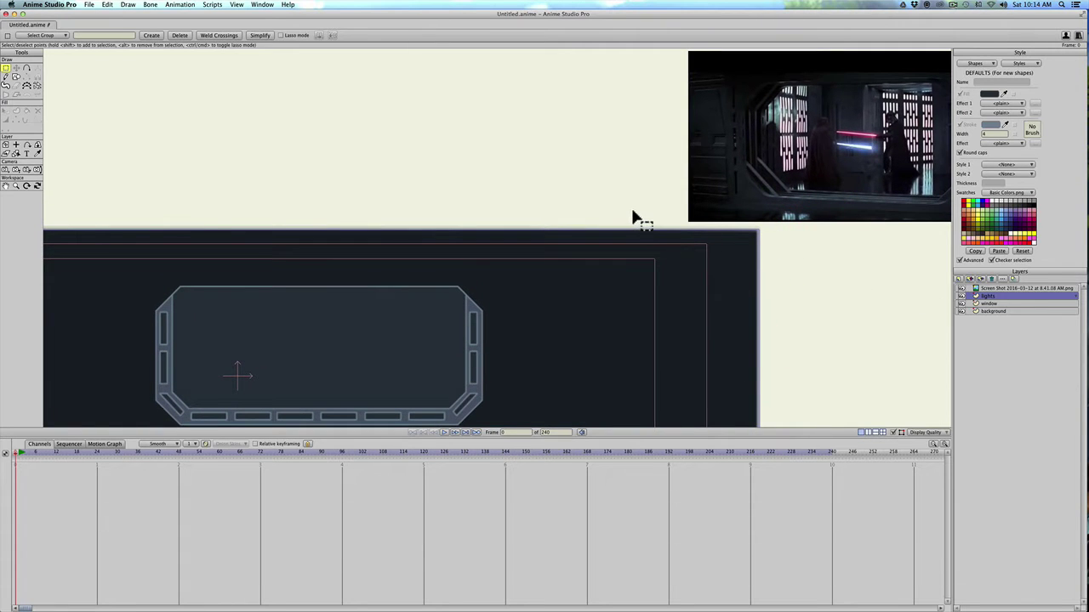
# - Show the grid and set white as both the fill and stroke colour for drawing new shapes
pyautogui.press('super+g')
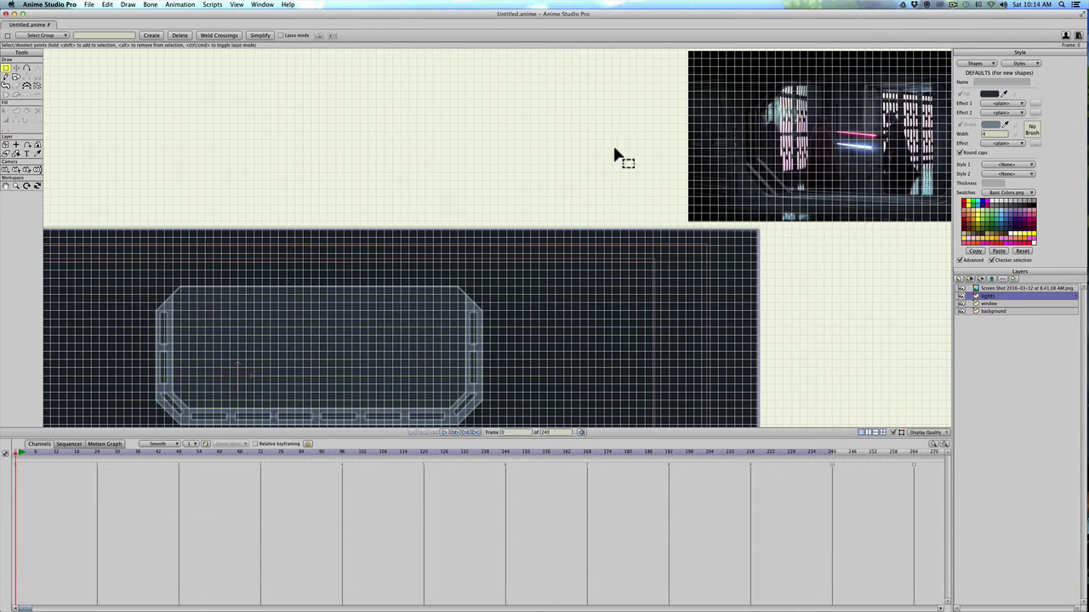
pyautogui.scroll(3, 618, 153)
pyautogui.scroll(1, 569, 158)
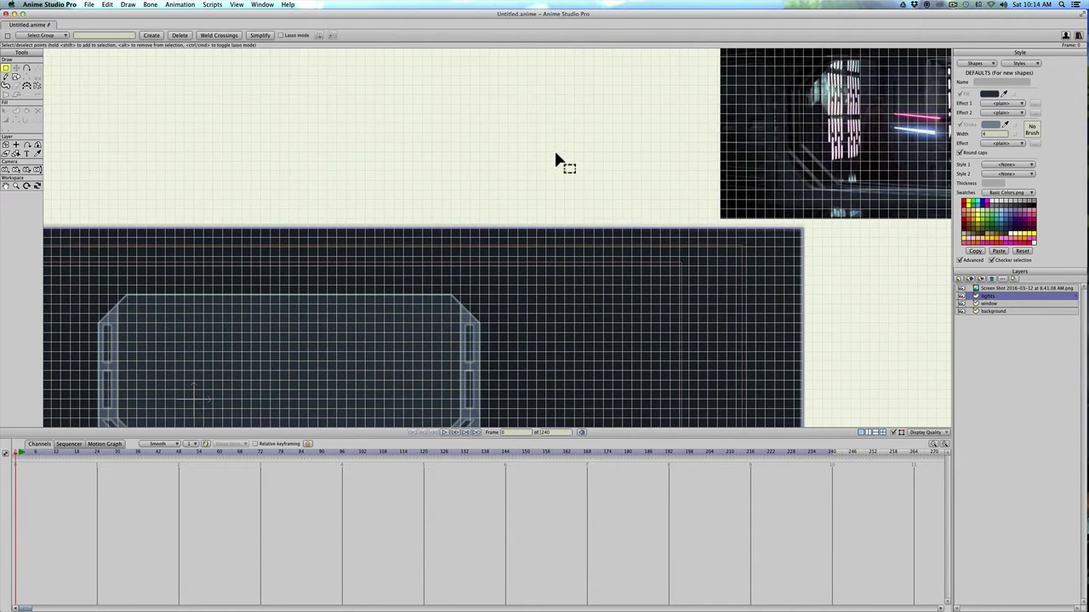
pyautogui.click(16, 77)
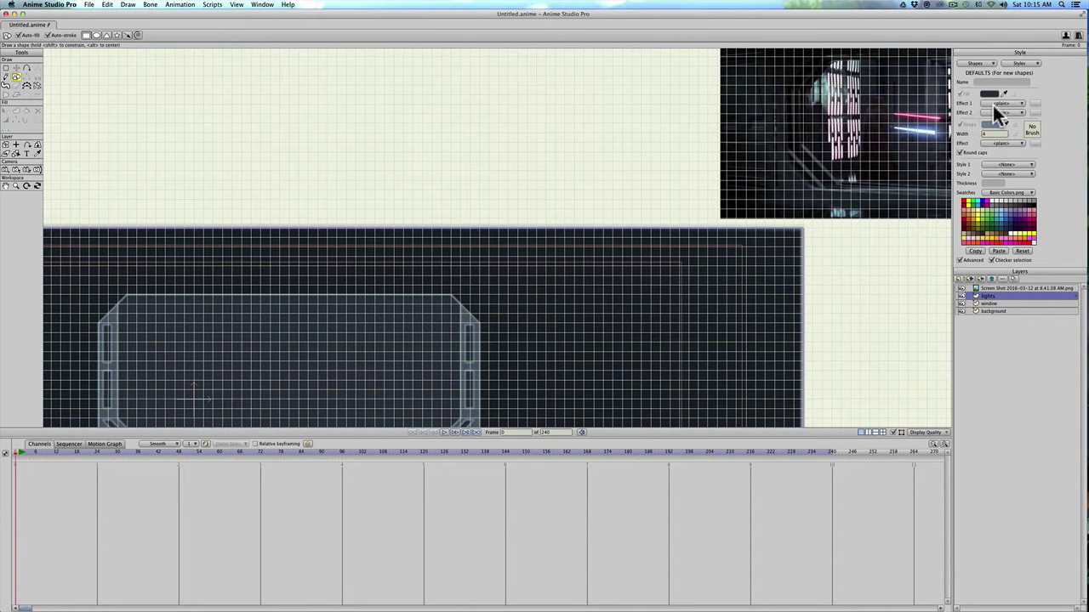
pyautogui.click(993, 201)
pyautogui.press('shift')
pyautogui.keyDown('shift'); pyautogui.click(992, 199); pyautogui.keyUp('shift')
# - Draw a vertical white rectangle about two grid cells wide and seven tall above the background, with a circle capping each end
pyautogui.scroll(3, 547, 170)
pyautogui.press('space')
pyautogui.moveTo(565, 201); pyautogui.dragTo(556, 228)
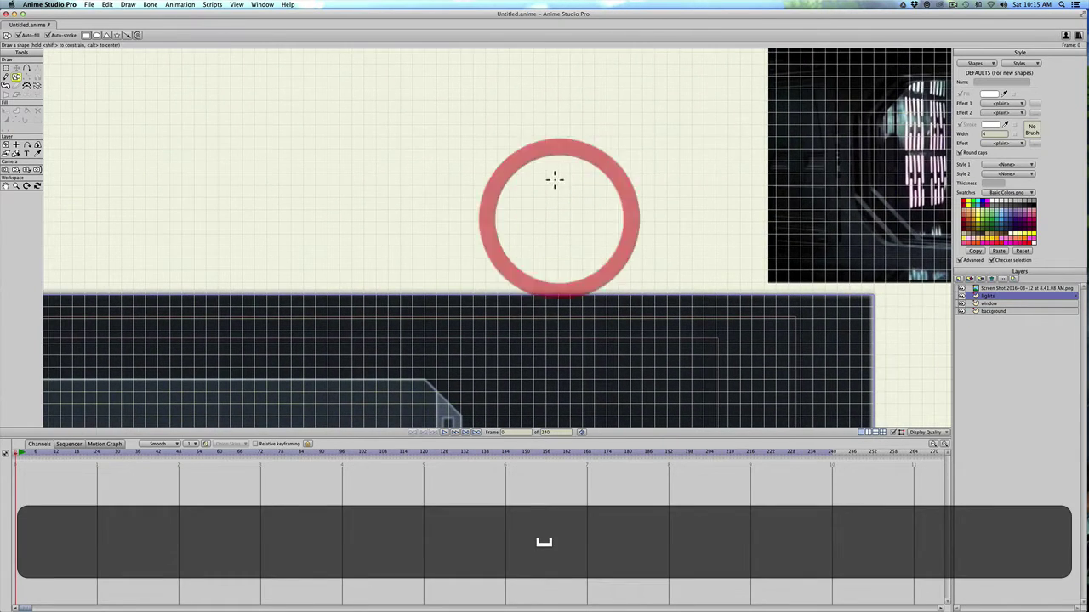
pyautogui.moveTo(558, 151); pyautogui.dragTo(578, 226)
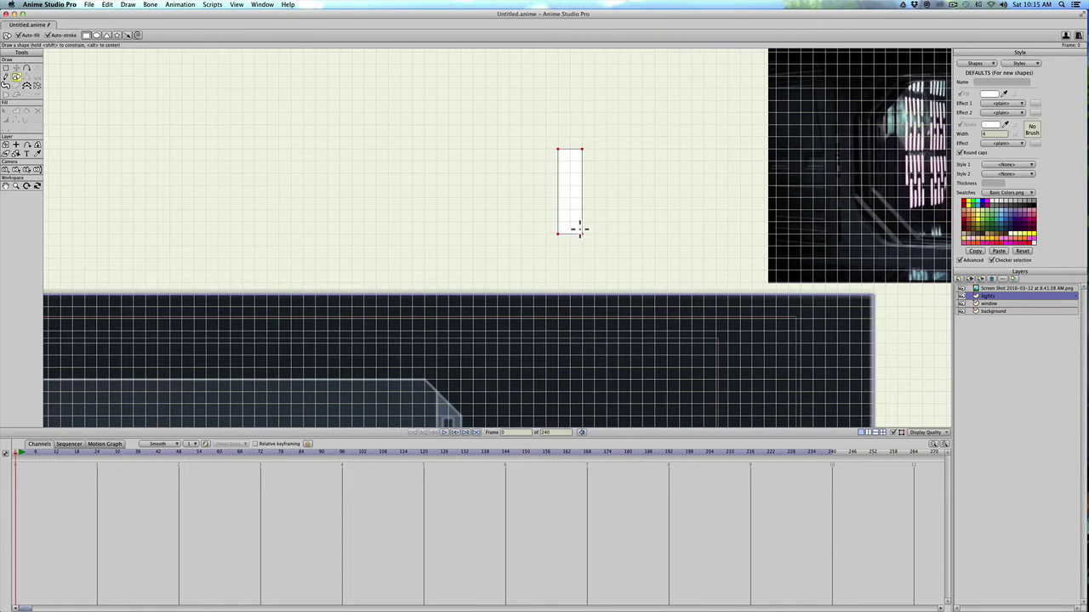
pyautogui.click(96, 34)
pyautogui.moveTo(558, 163); pyautogui.dragTo(587, 140)
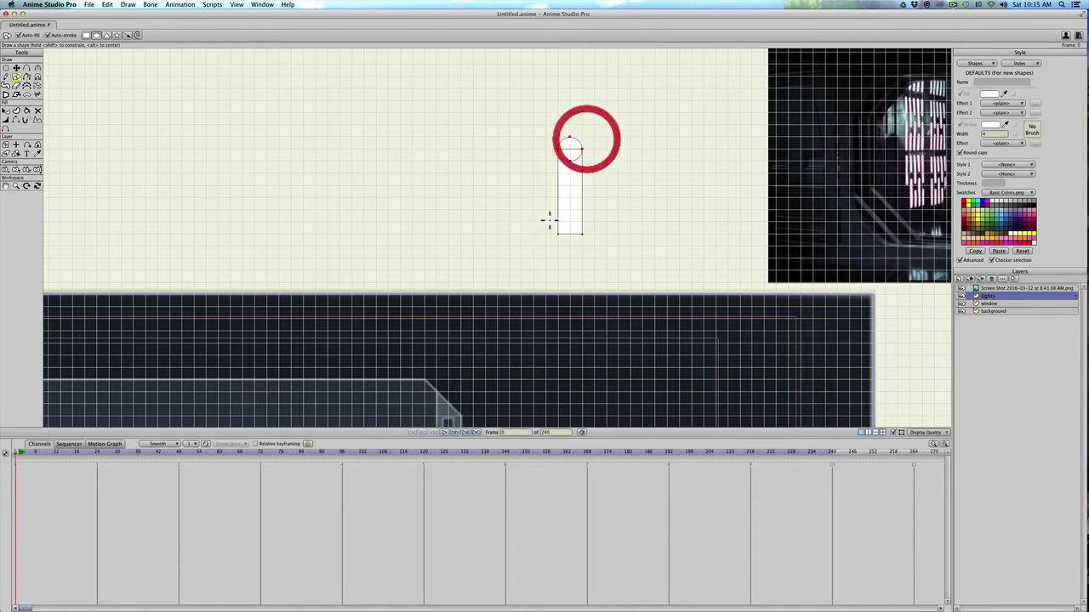
pyautogui.moveTo(558, 223); pyautogui.dragTo(583, 244)
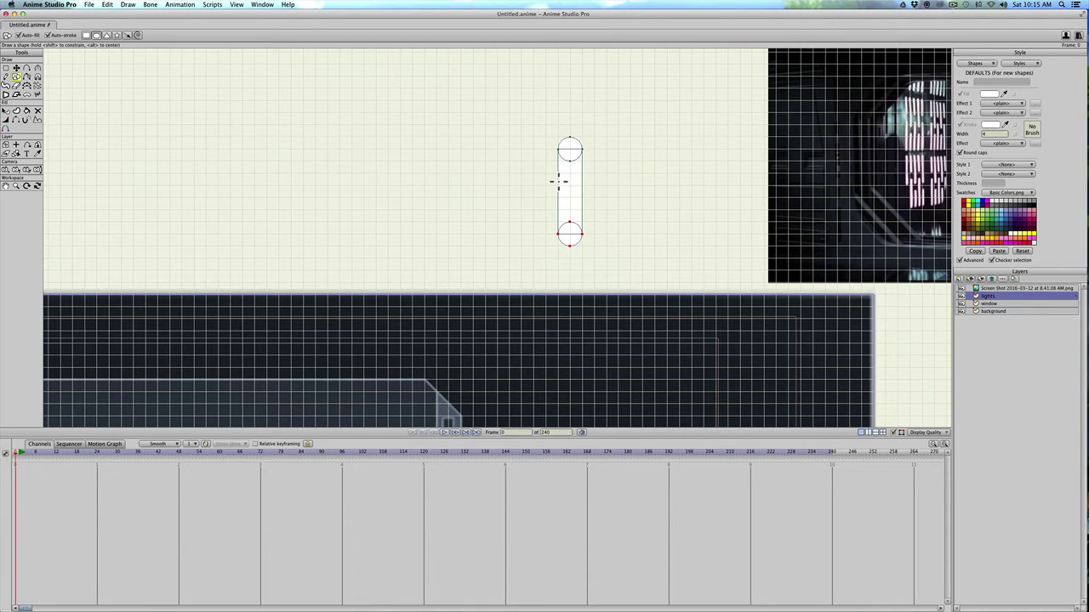
# - Select the rectangle and both end circles of the light together, and hide the grid
pyautogui.scroll(-3, 576, 206)
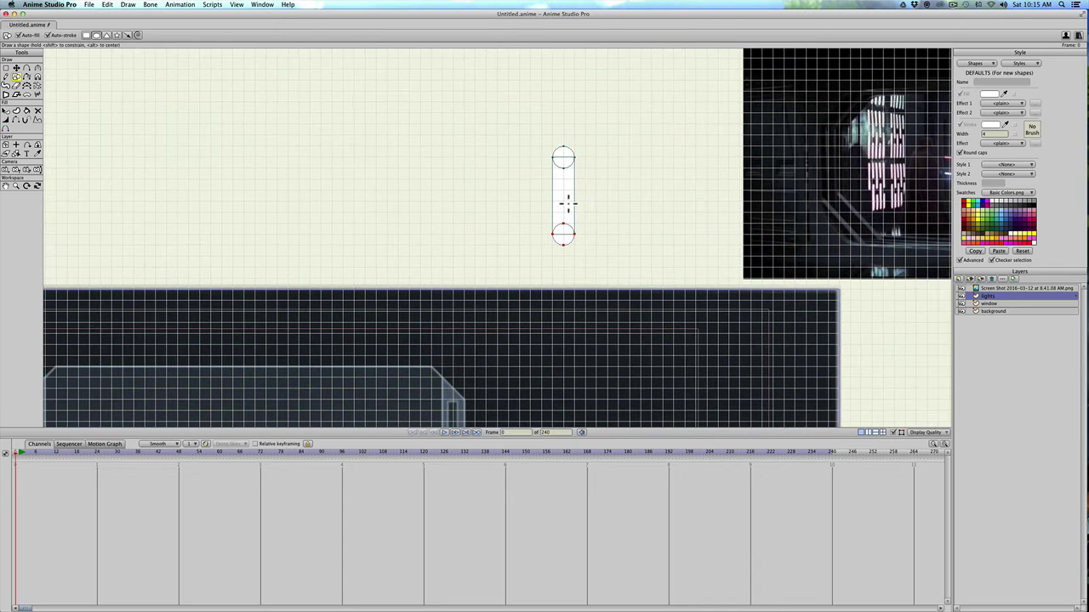
pyautogui.press('t')
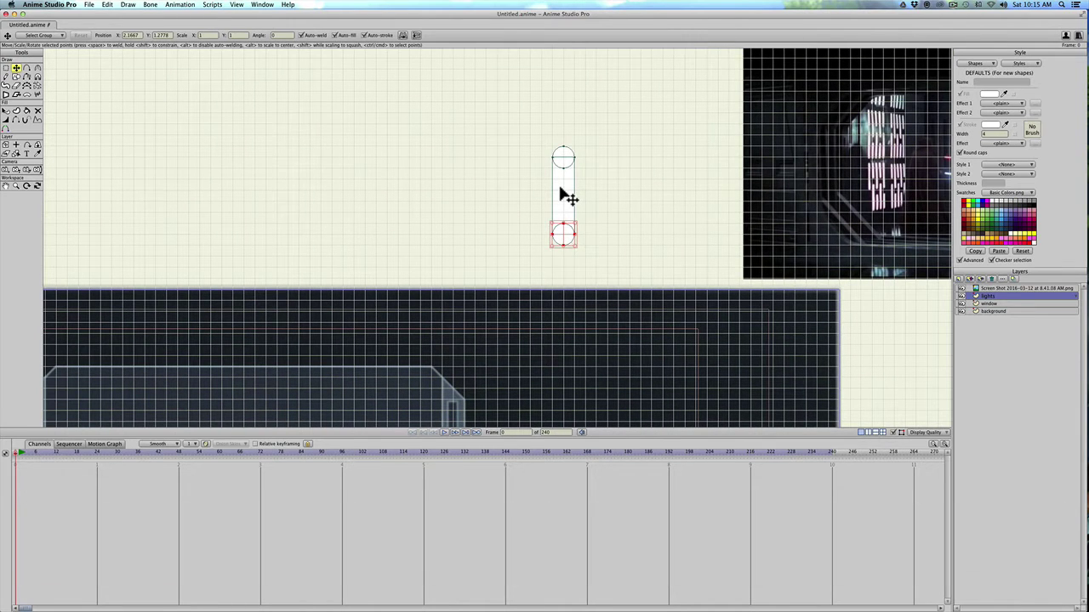
pyautogui.keyDown('shift'); pyautogui.click(564, 177); pyautogui.keyUp('shift')
pyautogui.keyDown('shift'); pyautogui.click(550, 162); pyautogui.keyUp('shift')
pyautogui.scroll(-2, 535, 190)
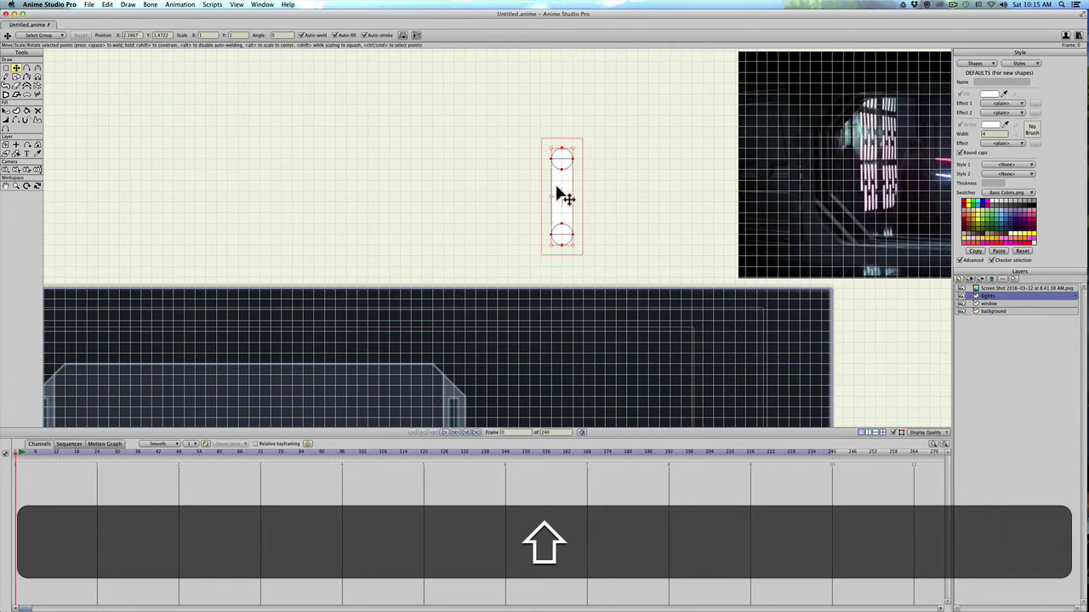
pyautogui.press('space')
pyautogui.moveTo(603, 211); pyautogui.dragTo(584, 195)
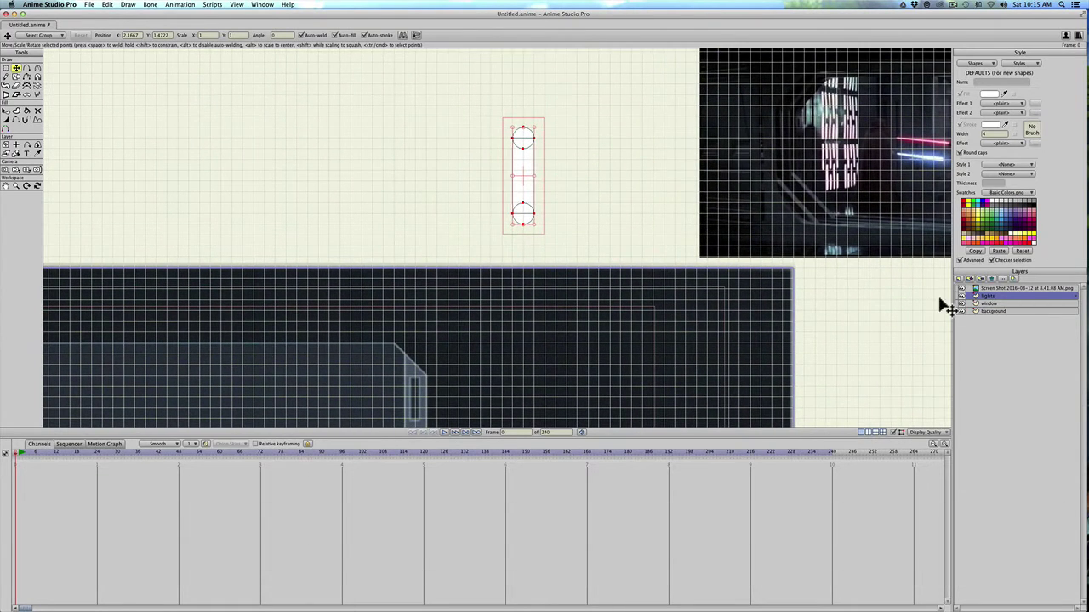
pyautogui.scroll(-1, 850, 274)
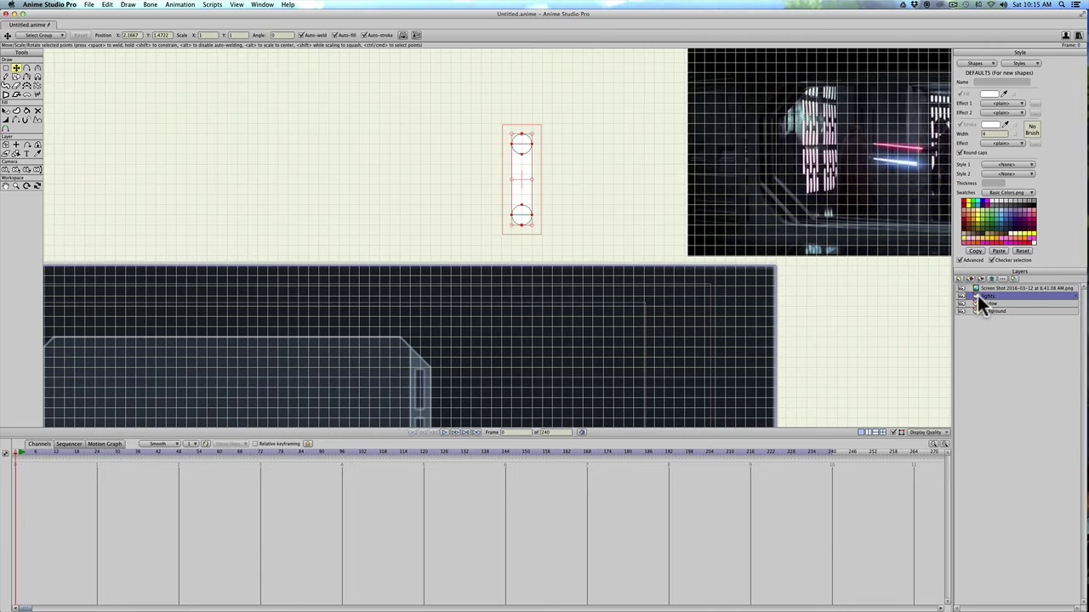
pyautogui.press('super+g')
pyautogui.scroll(1, 547, 202)
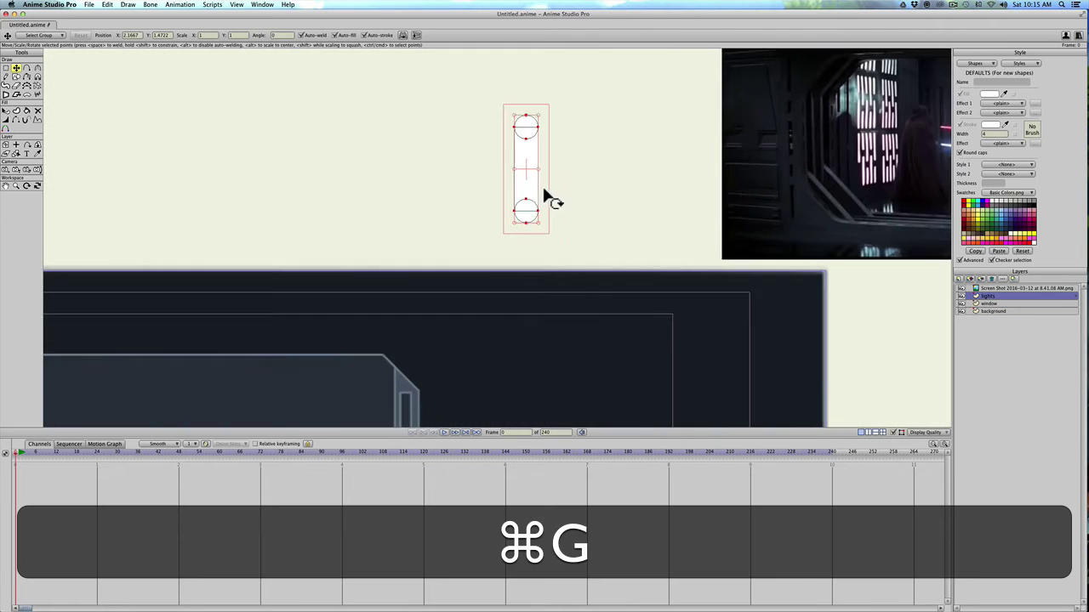
pyautogui.scroll(-1, 542, 191)
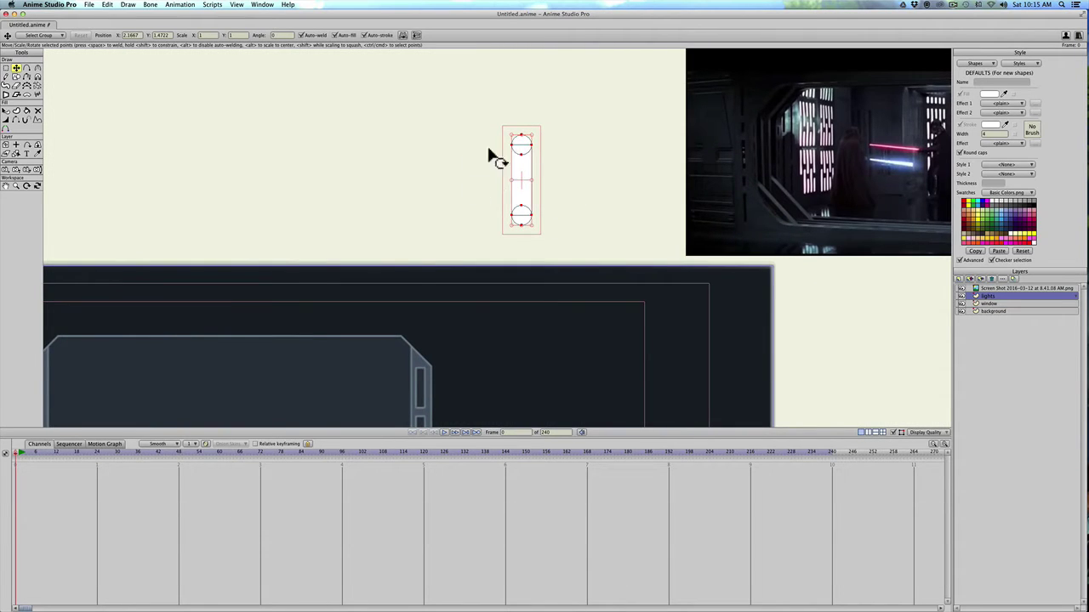
# - Duplicate the capsule-shaped light and place the copy directly to its right with a narrow gap
pyautogui.press('super')
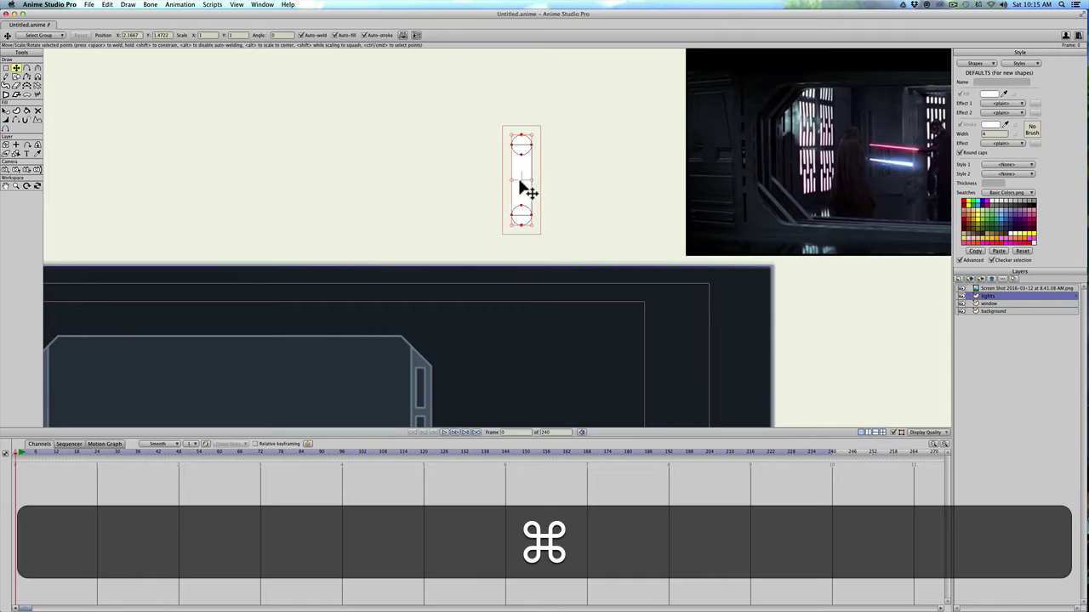
pyautogui.press('super+c')
pyautogui.press('super+v')
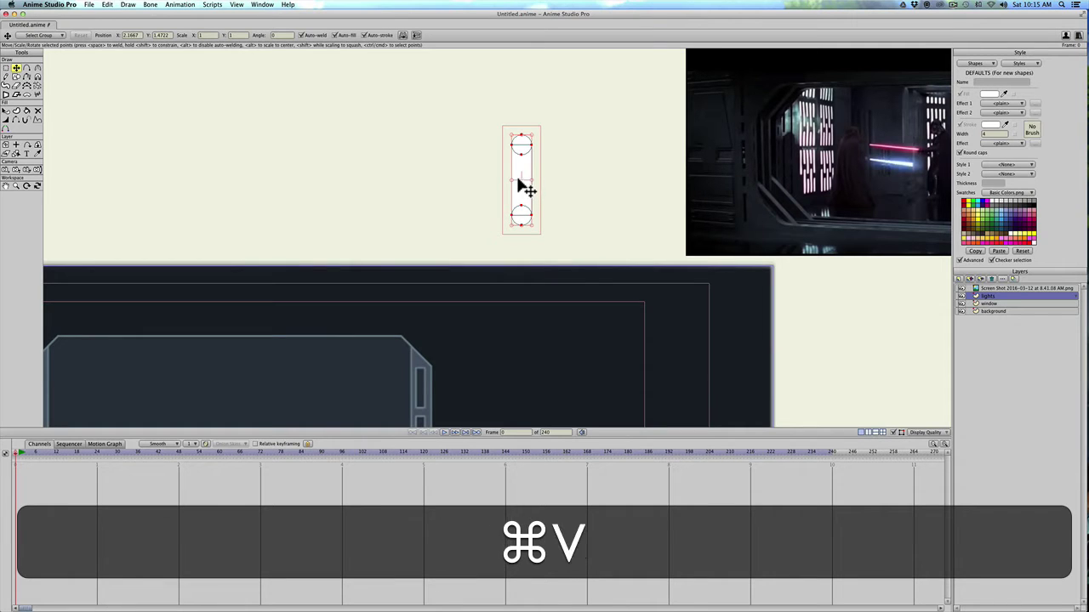
pyautogui.moveTo(525, 197); pyautogui.dragTo(547, 197)
# - Duplicate both lights and move the copies right to form an evenly spaced row of four
pyautogui.press('t')
pyautogui.hotkey('shift', 't')
pyautogui.press('g')
pyautogui.moveTo(493, 245); pyautogui.dragTo(590, 98)
pyautogui.press('super+c')
pyautogui.press('super+v')
pyautogui.moveTo(551, 177); pyautogui.dragTo(605, 183)
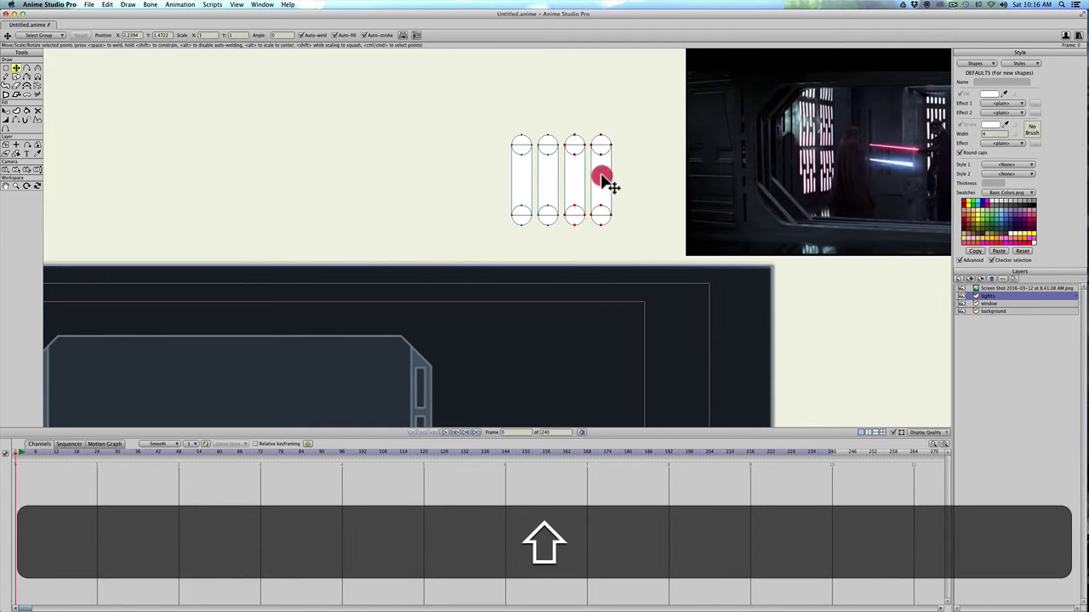
# - Duplicate the rightmost light and shift the copy right to X 2.7534 as the fifth in the row
pyautogui.click(583, 245)
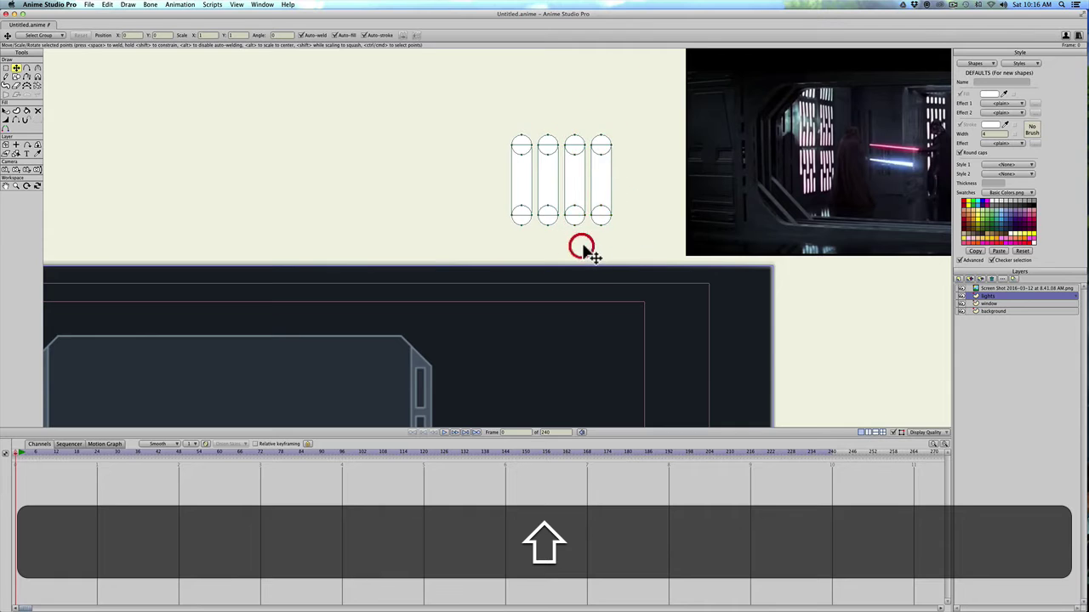
pyautogui.press('g')
pyautogui.moveTo(621, 241); pyautogui.dragTo(590, 132)
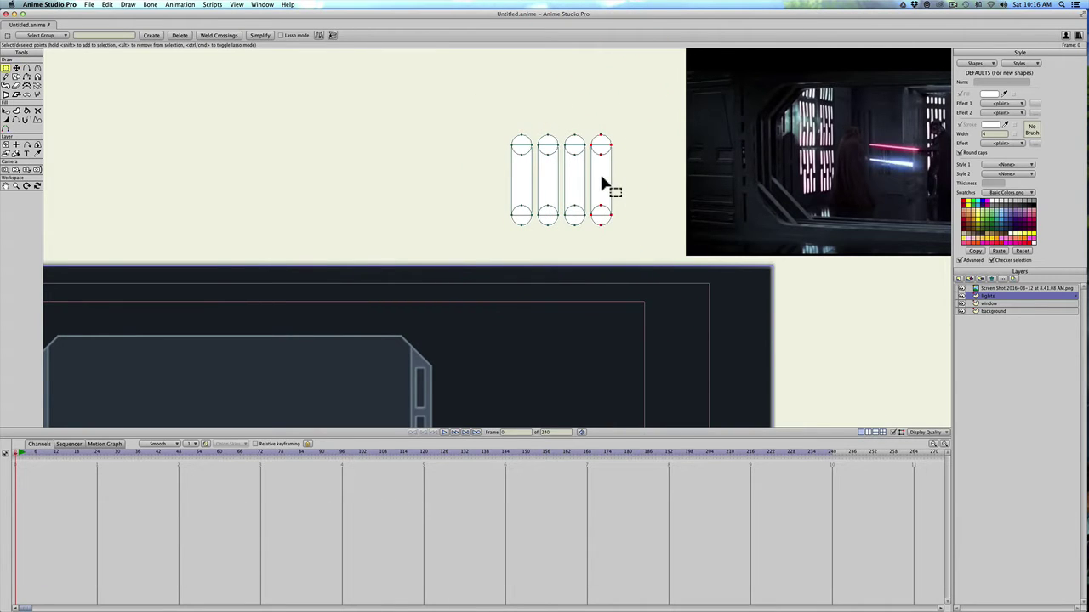
pyautogui.press('super+v')
pyautogui.moveTo(604, 199); pyautogui.dragTo(630, 198)
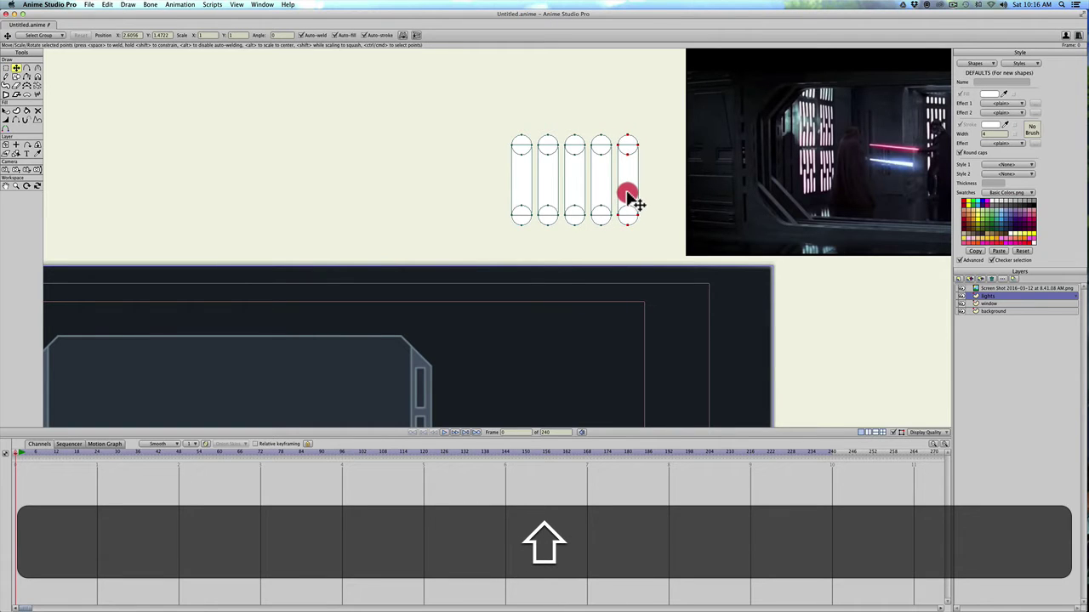
pyautogui.keyDown('shift'); pyautogui.click(628, 196); pyautogui.keyUp('shift')
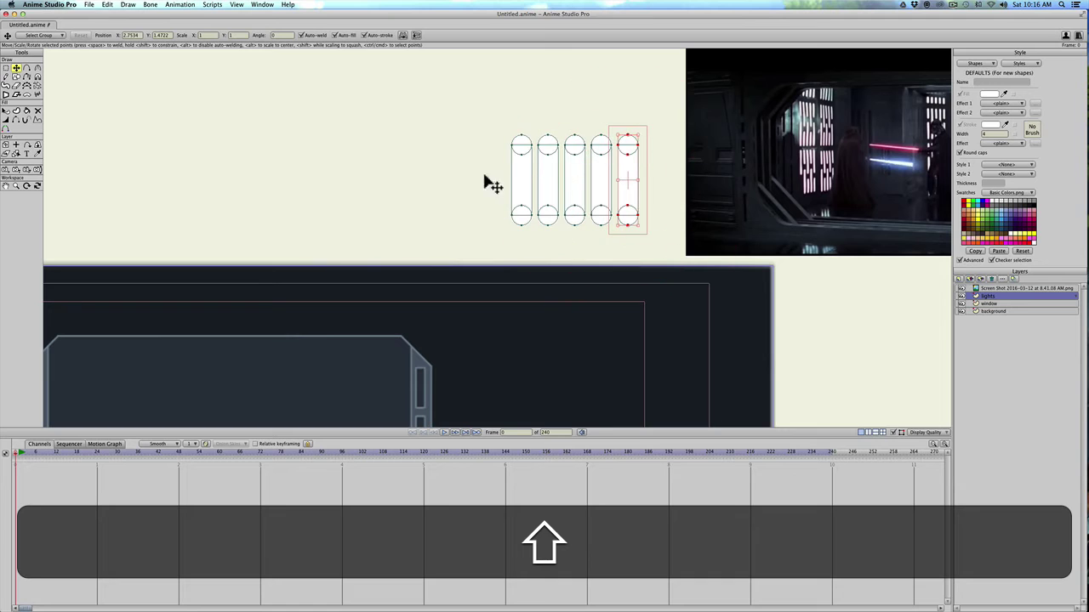
# - Duplicate the whole row of five lights and move the copy straight down to Y 0.9491 as a second row
pyautogui.scroll(-3, 510, 217)
pyautogui.scroll(2, 527, 219)
pyautogui.press('space')
pyautogui.moveTo(542, 231)
pyautogui.mouseDown()
pyautogui.moveTo(535, 218)
pyautogui.moveTo(537, 231)
pyautogui.mouseUp()
pyautogui.scroll(-1, 537, 231)
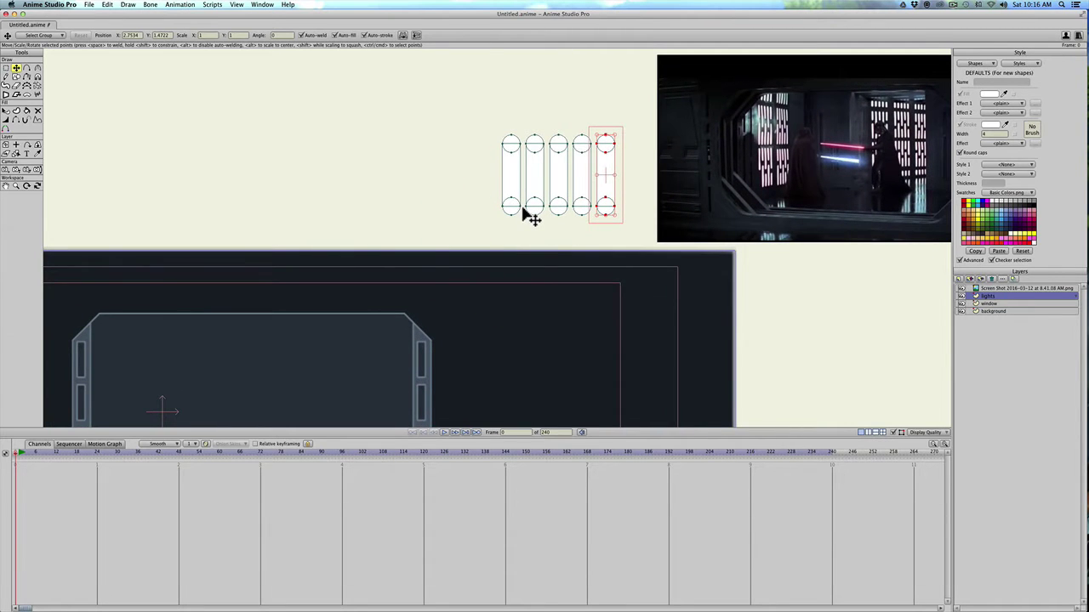
pyautogui.scroll(1, 528, 217)
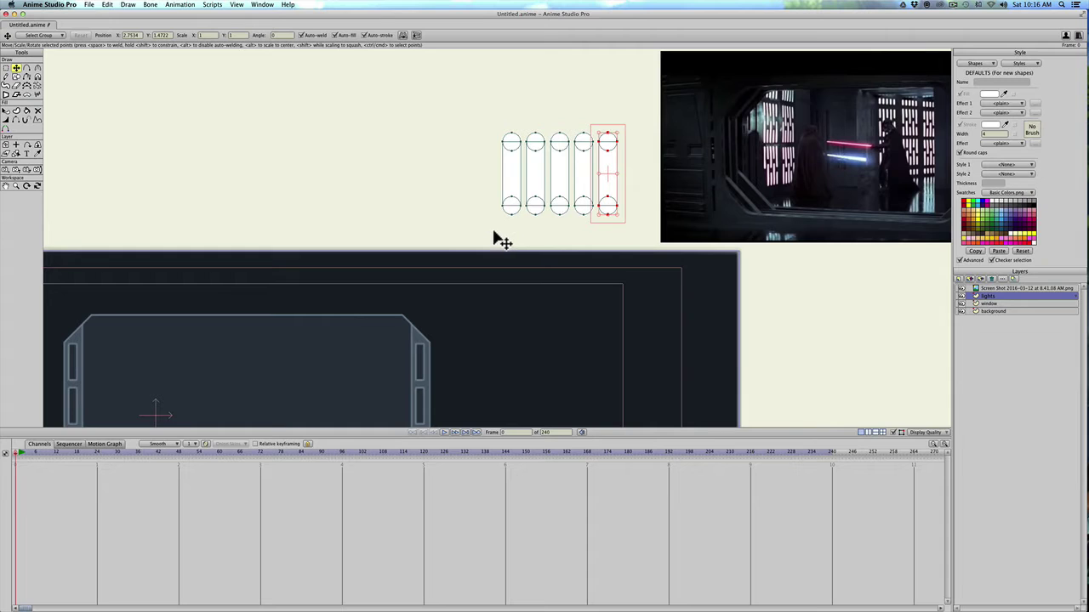
pyautogui.press('super')
pyautogui.press('super+a')
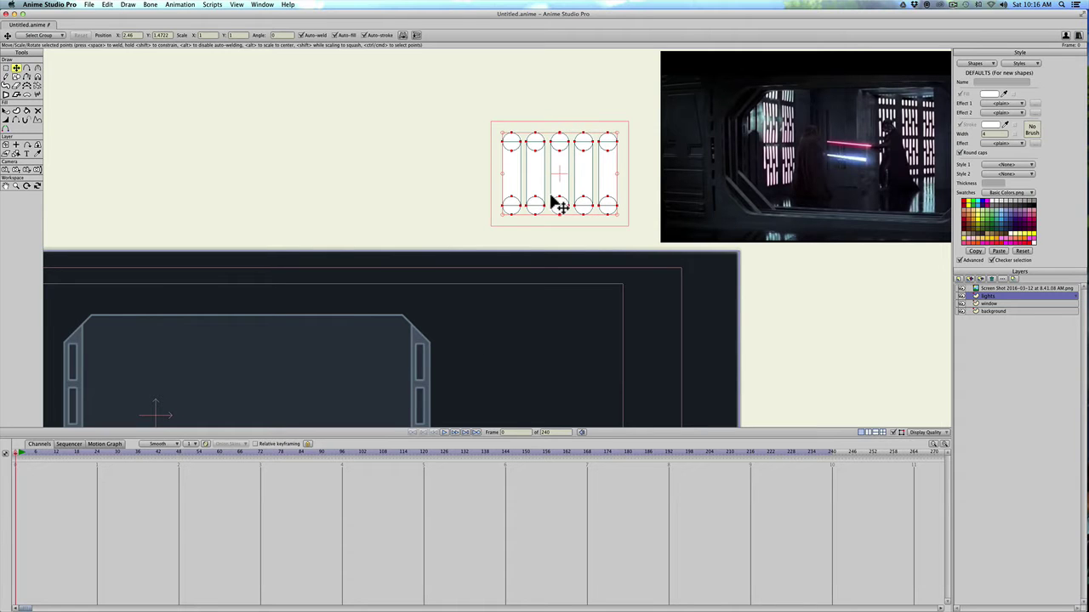
pyautogui.press('super+c')
pyautogui.press('super+v')
pyautogui.press('shift+super+v')
pyautogui.moveTo(562, 188); pyautogui.dragTo(568, 270)
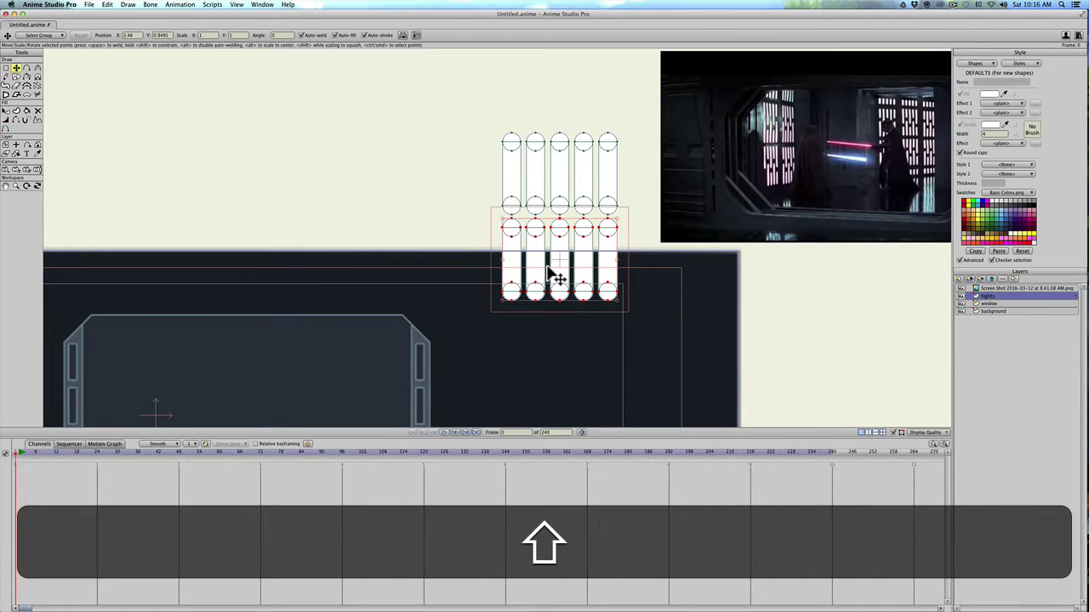
# - Select the facing end caps of the second and fourth light columns and move them down to Y 1.0372 to stagger the gaps
pyautogui.press('g')
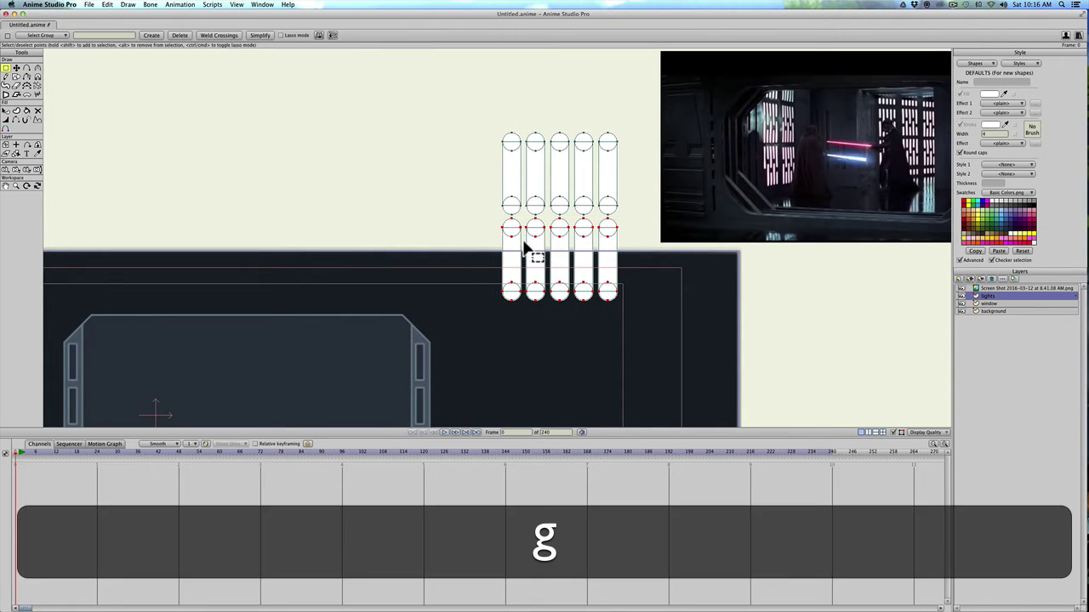
pyautogui.click(524, 245)
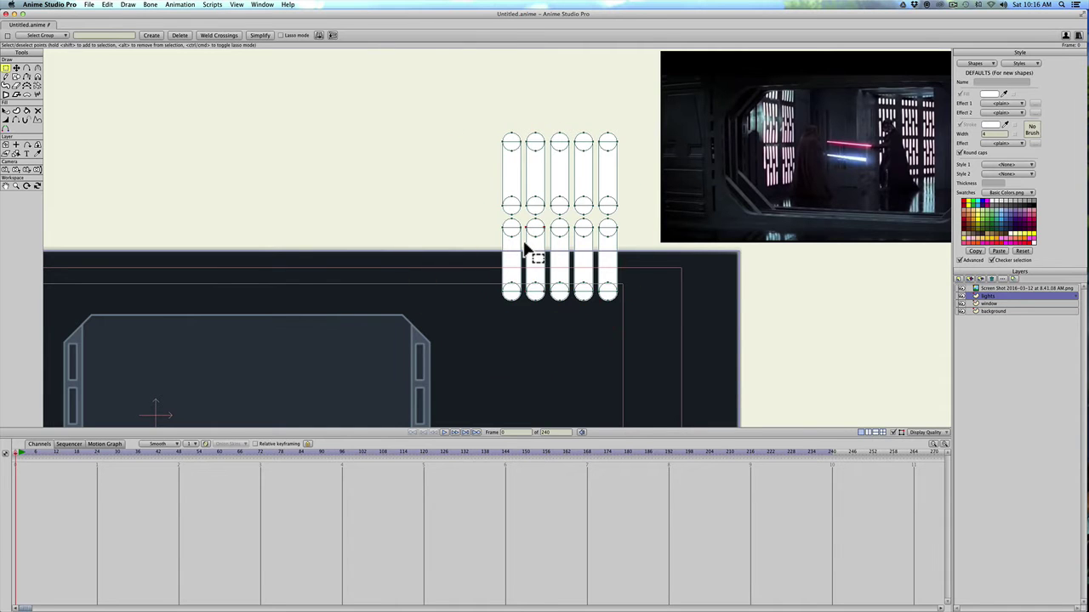
pyautogui.moveTo(523, 243); pyautogui.dragTo(547, 194)
pyautogui.press('shift')
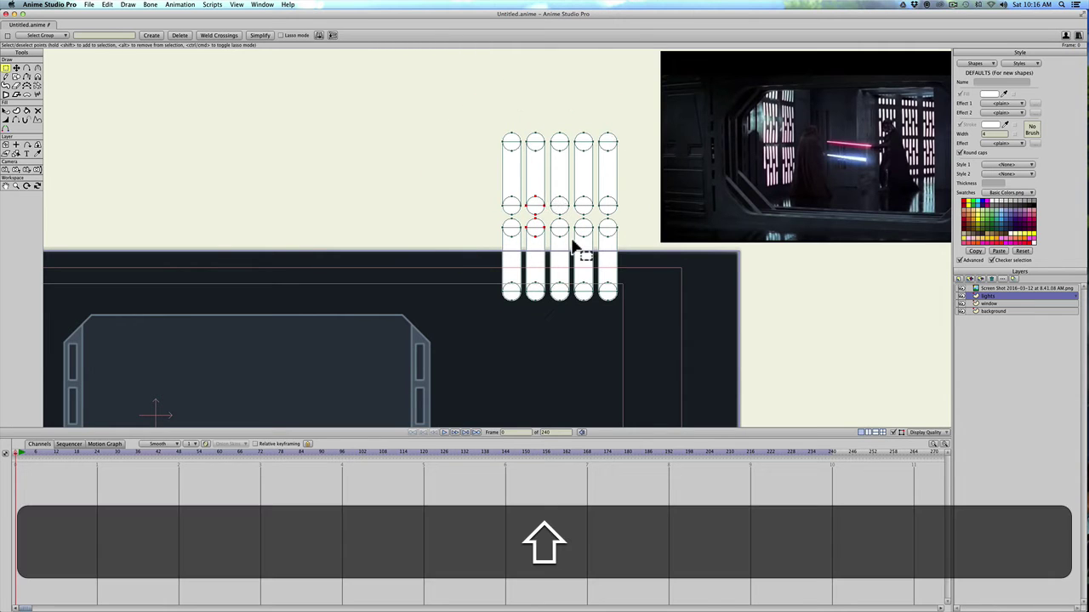
pyautogui.moveTo(570, 242); pyautogui.dragTo(596, 195)
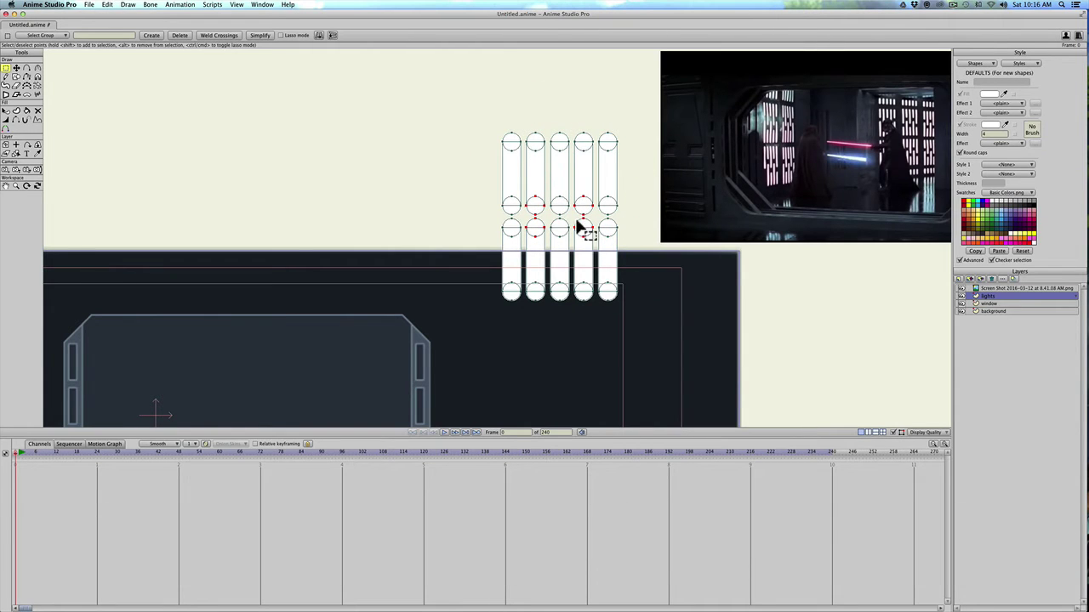
pyautogui.press('t')
pyautogui.moveTo(580, 218); pyautogui.dragTo(582, 241)
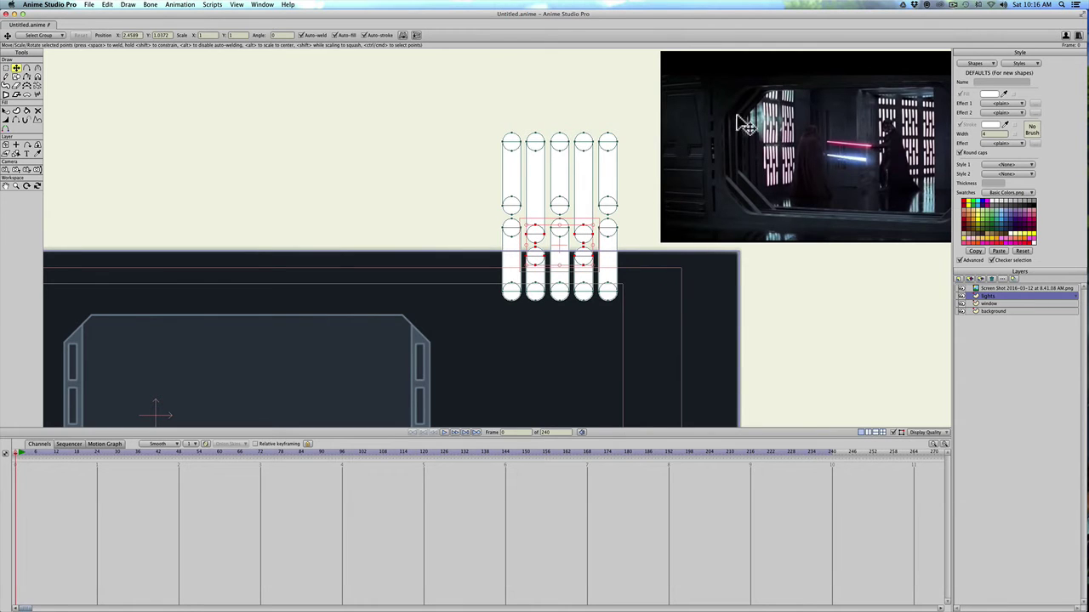
# - Select all the lights and scale the staggered panel down proportionally toward its lower corner
pyautogui.click(462, 212)
pyautogui.scroll(-3, 552, 255)
pyautogui.press('space')
pyautogui.moveTo(636, 312); pyautogui.dragTo(579, 250)
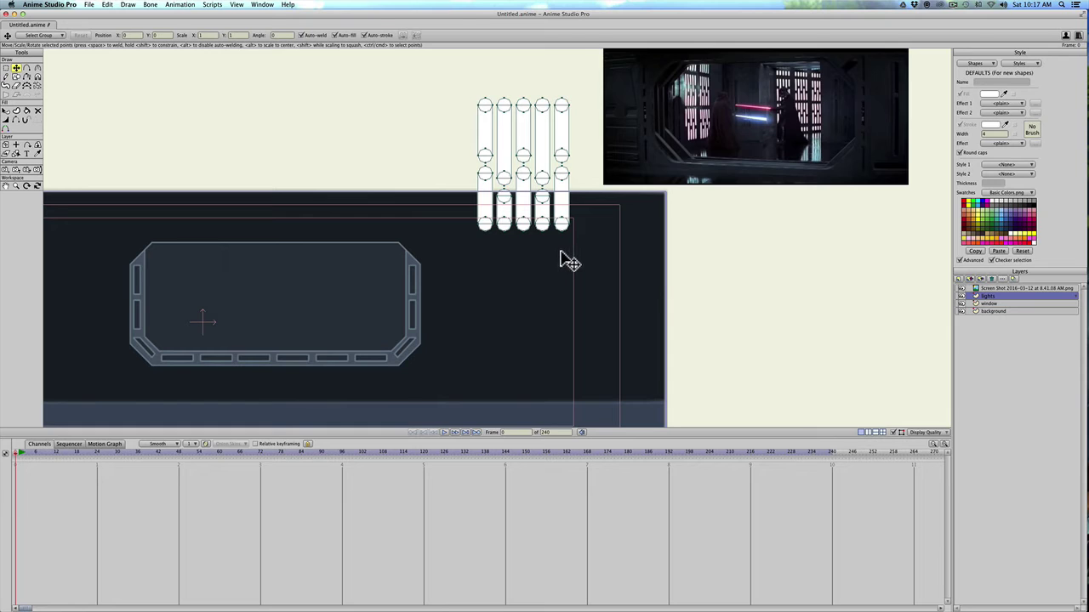
pyautogui.press('super+a')
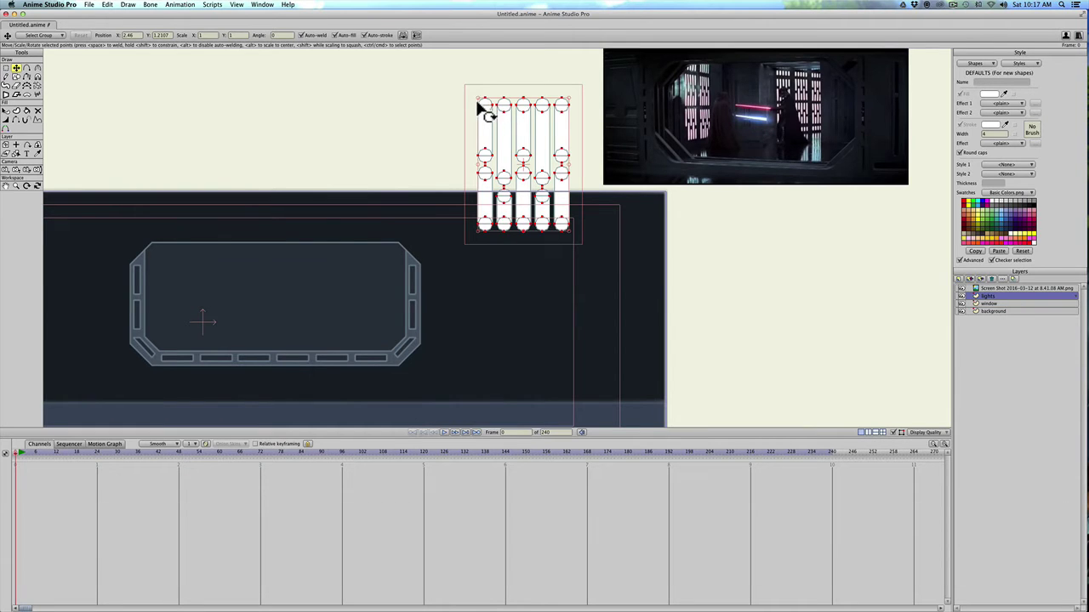
pyautogui.moveTo(479, 99); pyautogui.dragTo(519, 156)
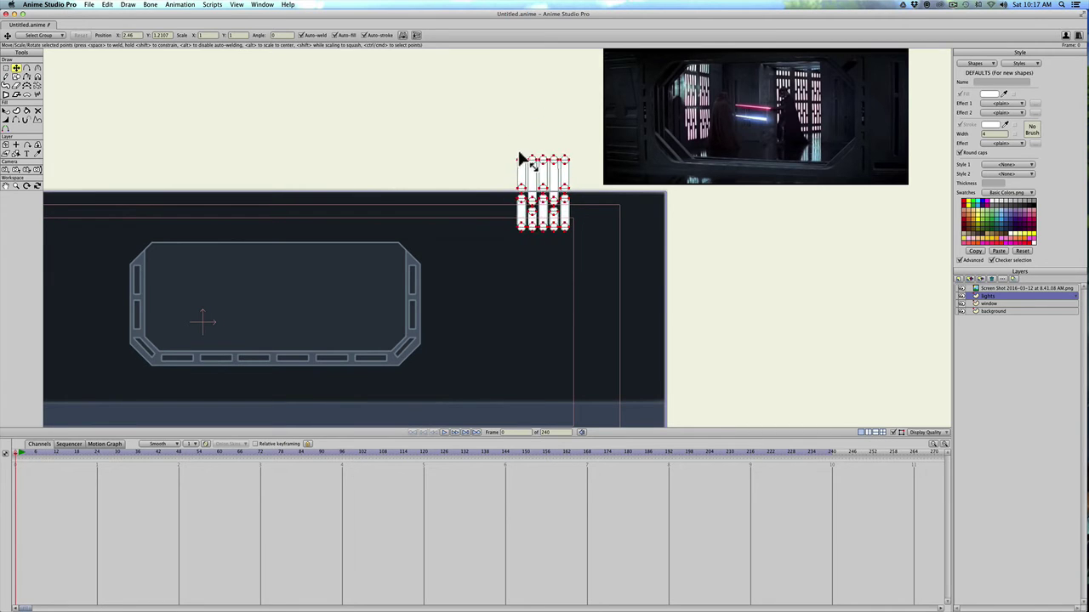
pyautogui.click(519, 161)
# - Move the light panel down onto the dark wall and shrink it slightly more, ending at X 2.5829, Y 0.6083
pyautogui.scroll(2, 544, 183)
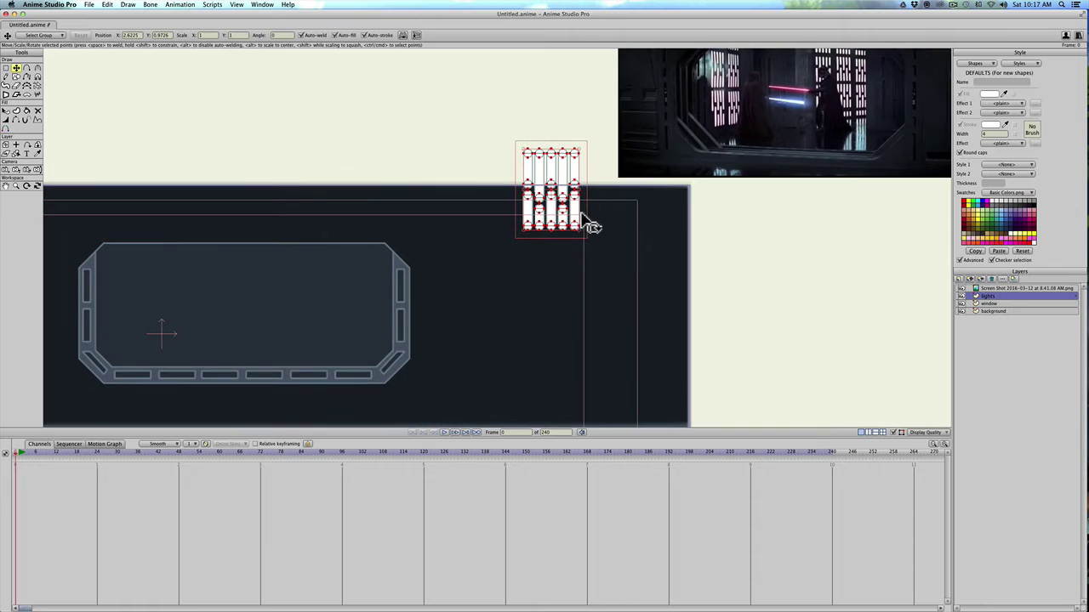
pyautogui.scroll(3, 547, 204)
pyautogui.click(543, 187)
pyautogui.moveTo(543, 189); pyautogui.dragTo(535, 231)
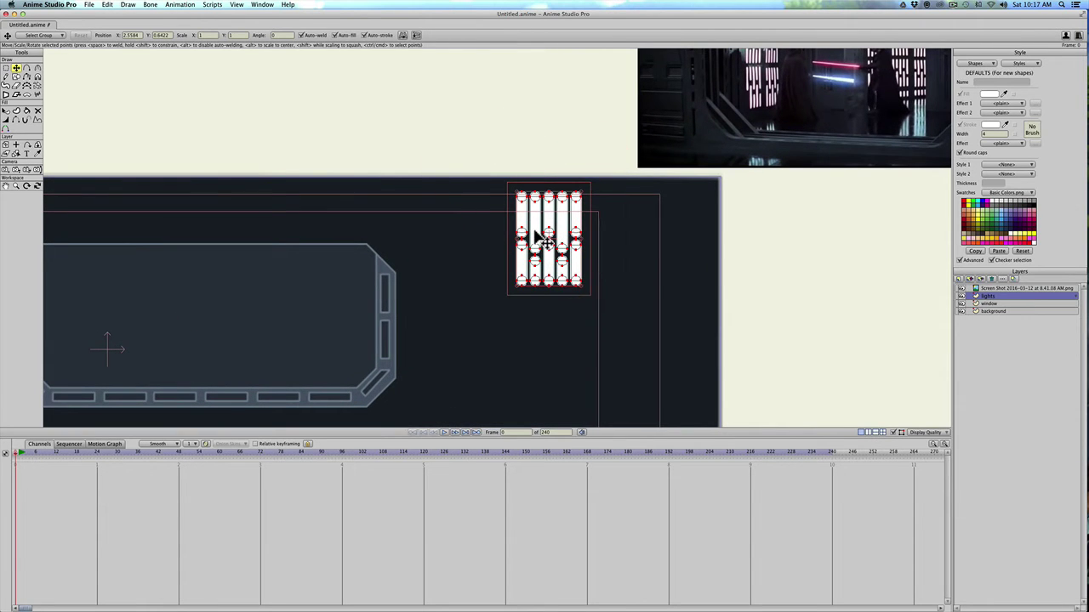
pyautogui.moveTo(522, 196)
pyautogui.mouseDown()
pyautogui.moveTo(514, 189)
pyautogui.moveTo(527, 209)
pyautogui.mouseUp()
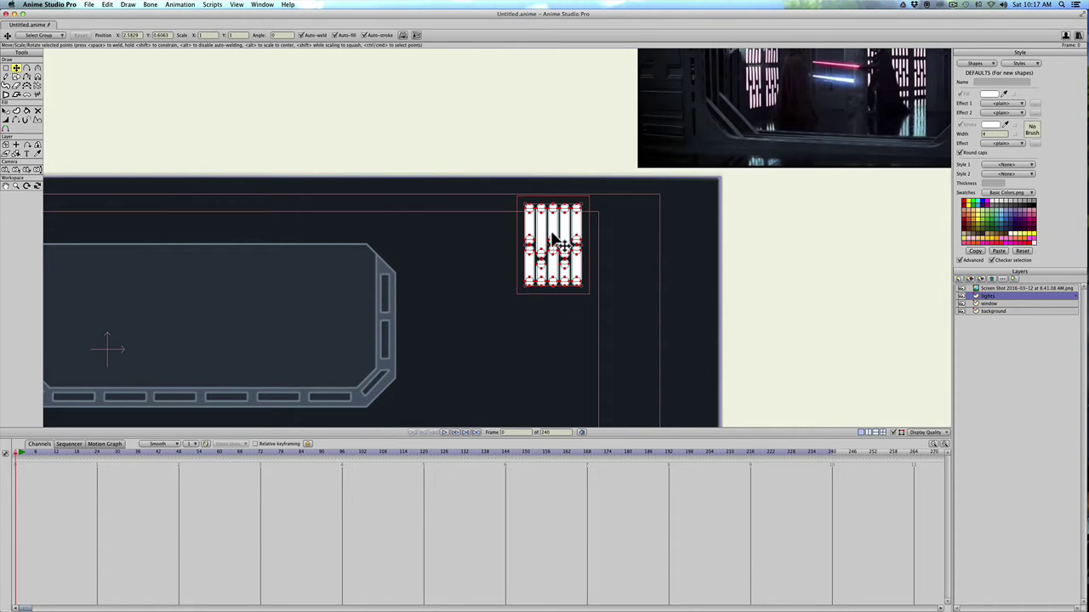
# - Reduce the line width of the selected light points to 0 and move the panel to X 2.2379, Y 0.6598
pyautogui.press('w')
pyautogui.moveTo(562, 241); pyautogui.dragTo(500, 241)
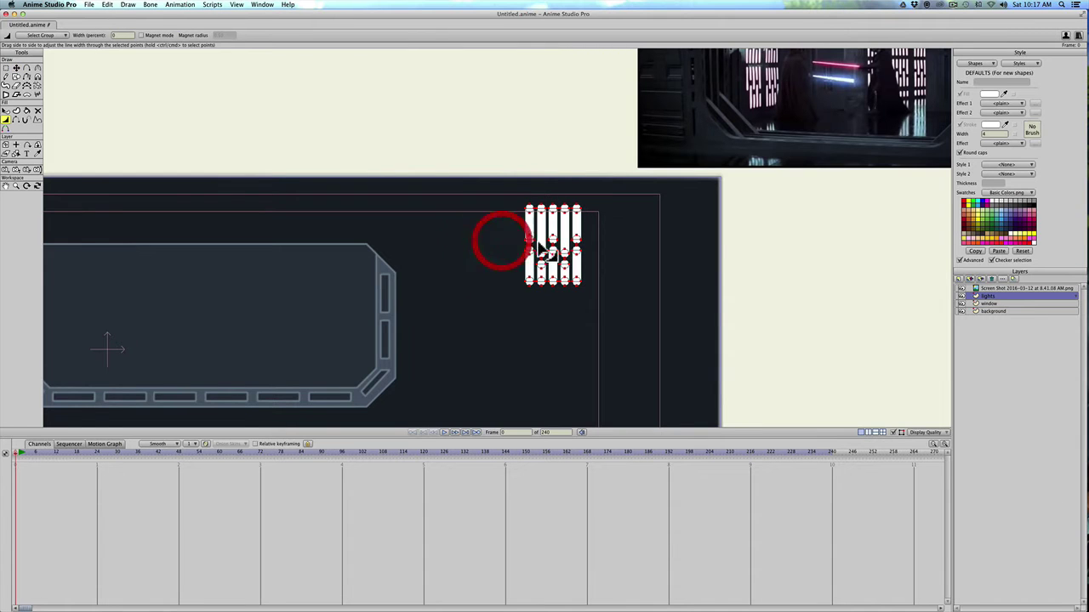
pyautogui.scroll(-2, 571, 254)
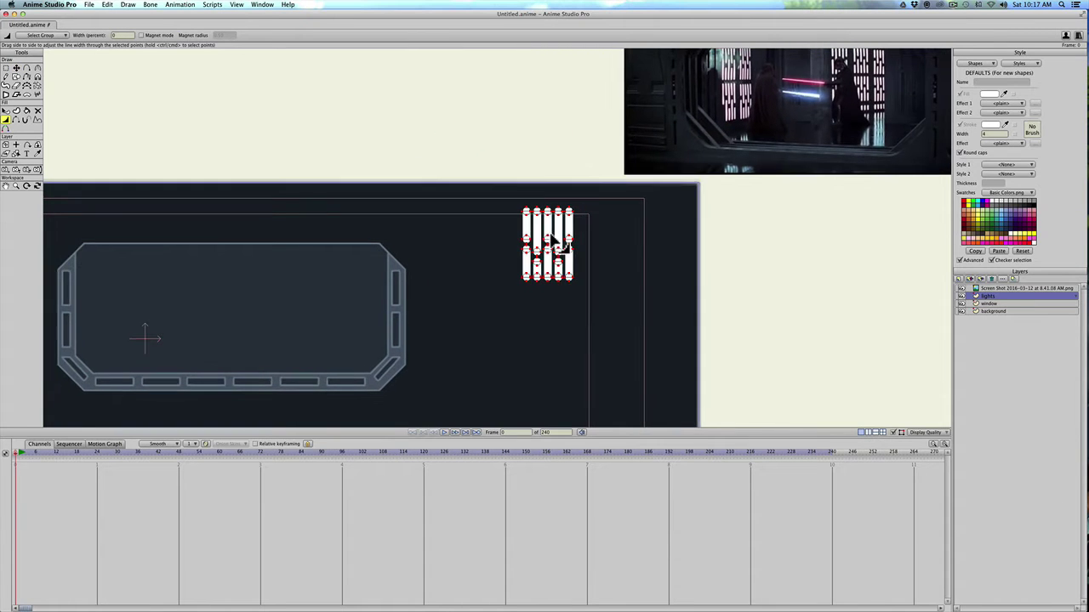
pyautogui.press('space')
pyautogui.moveTo(612, 292); pyautogui.dragTo(585, 236)
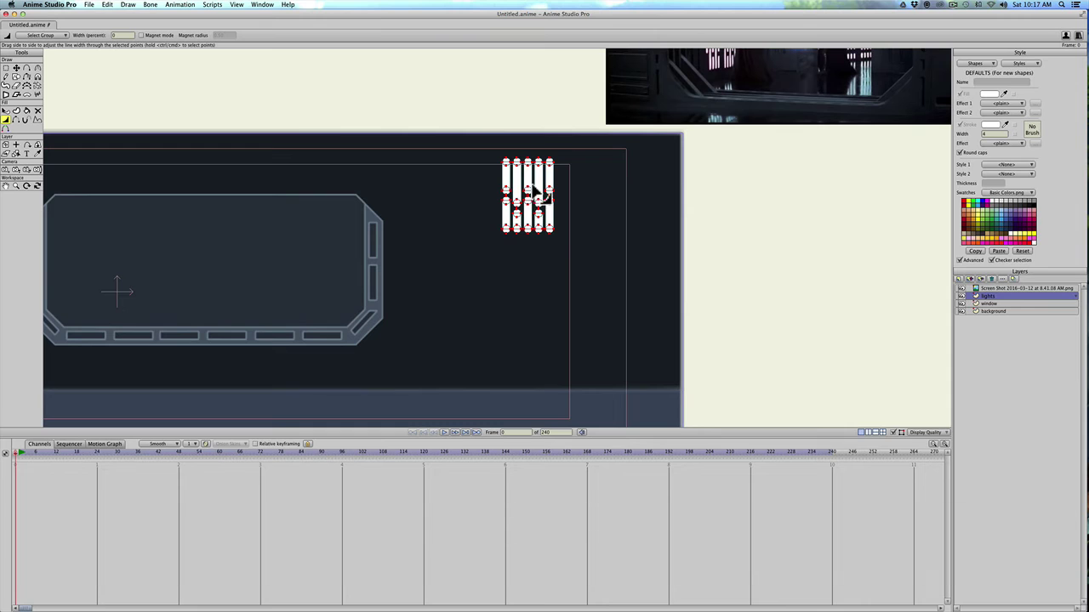
pyautogui.press('t')
pyautogui.moveTo(529, 187); pyautogui.dragTo(472, 175)
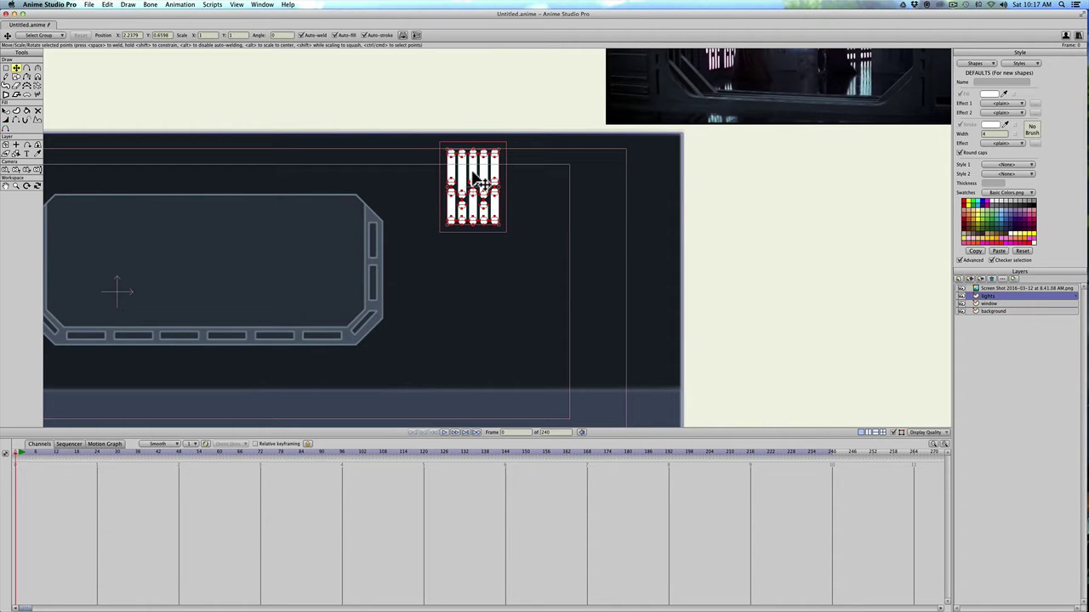
# - Duplicate the light panel twice, moving the copies straight right to X 2.6524 and X 3.0831 to form a row of three
pyautogui.press('super+c')
pyautogui.press('super+v')
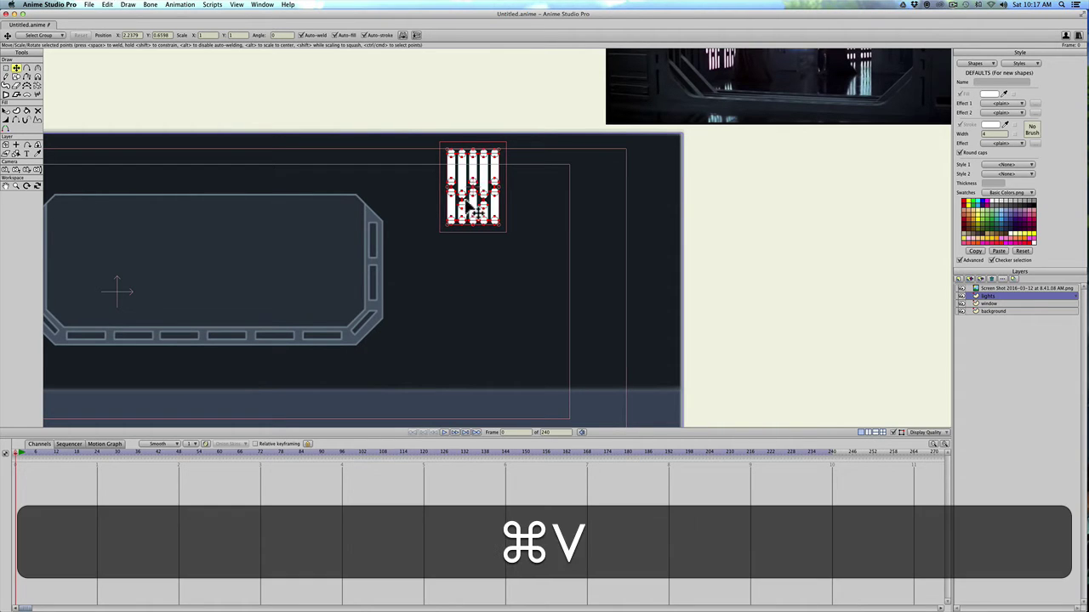
pyautogui.moveTo(476, 217); pyautogui.dragTo(547, 220)
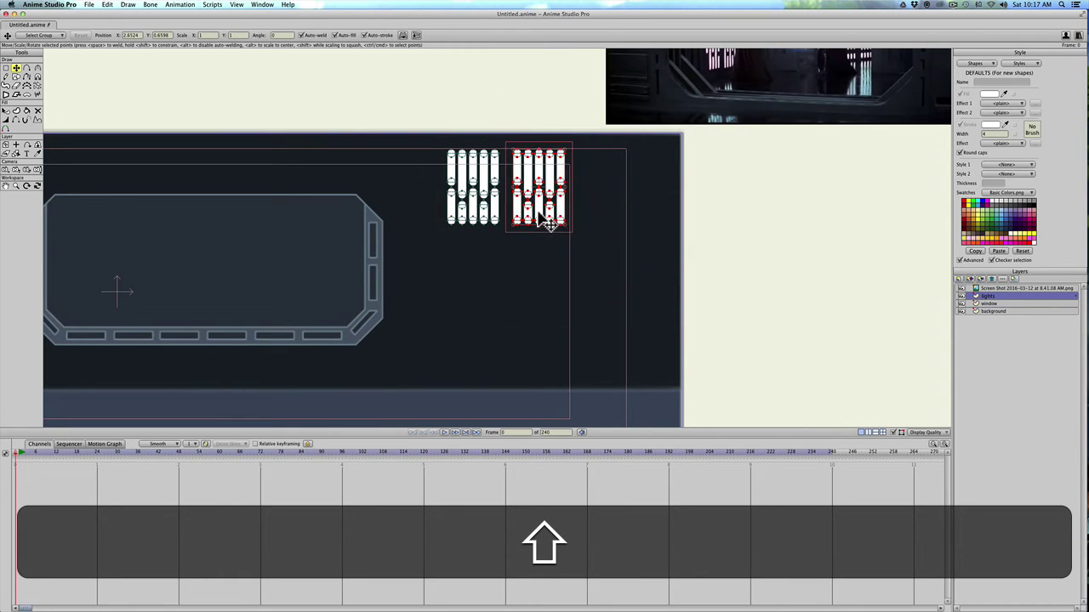
pyautogui.press('super')
pyautogui.press('super+v')
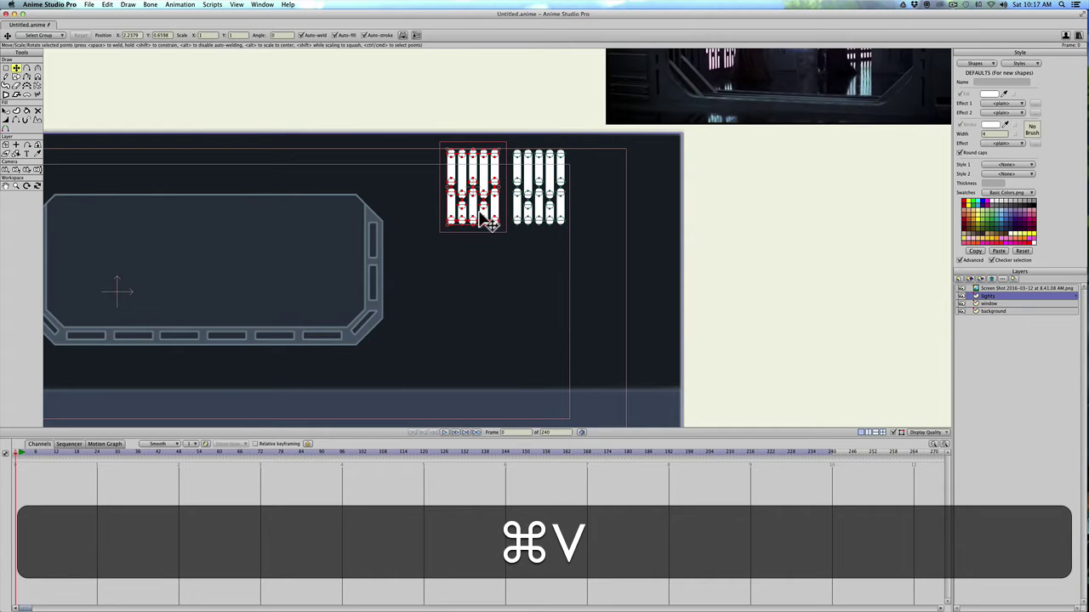
pyautogui.moveTo(478, 215); pyautogui.dragTo(611, 221)
pyautogui.press('shift')
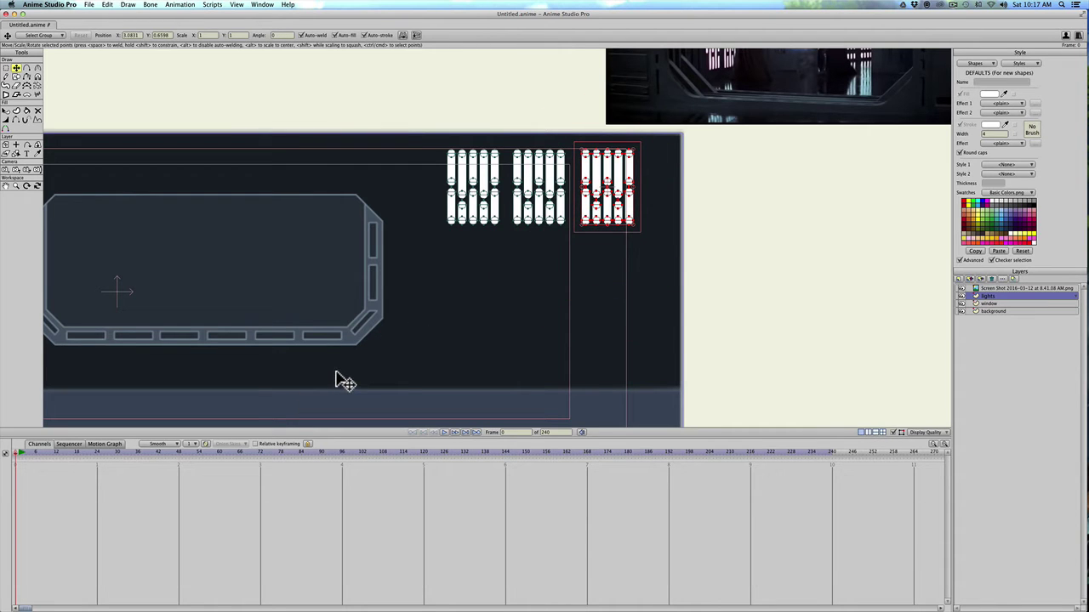
# - Duplicate the whole row of three light panels and move the copy straight down to Y 0.1248
pyautogui.press('super')
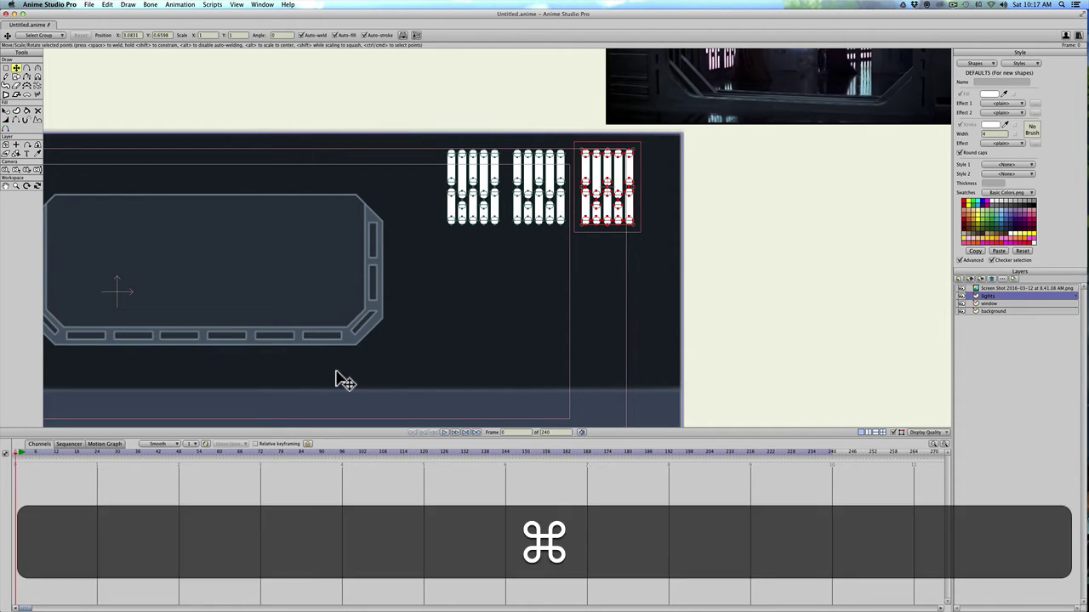
pyautogui.press('super+a')
pyautogui.press('super+c')
pyautogui.press('super+v')
pyautogui.moveTo(528, 211); pyautogui.dragTo(517, 290)
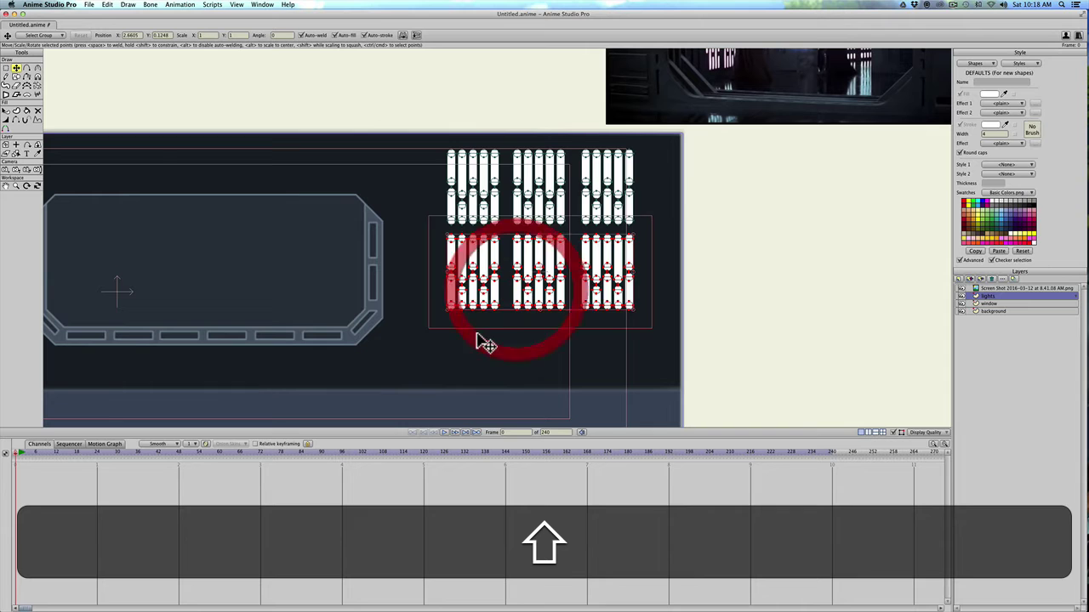
# - Select all six light panels, stretch the block downward nearly to the floor, and shift it right to X 2.7544
pyautogui.scroll(-3, 451, 342)
pyautogui.scroll(1, 473, 328)
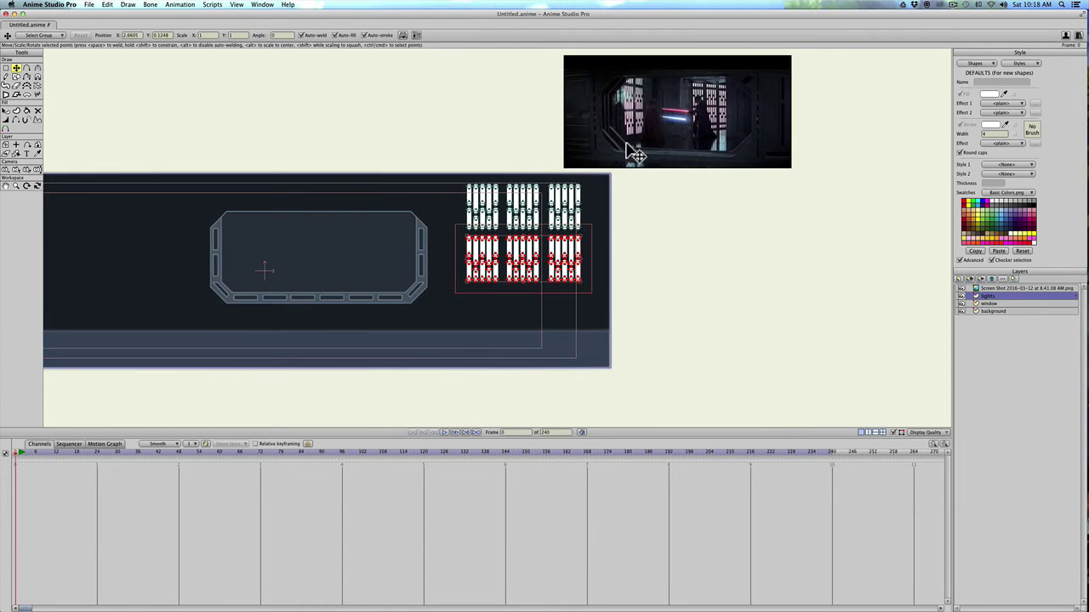
pyautogui.scroll(2, 634, 149)
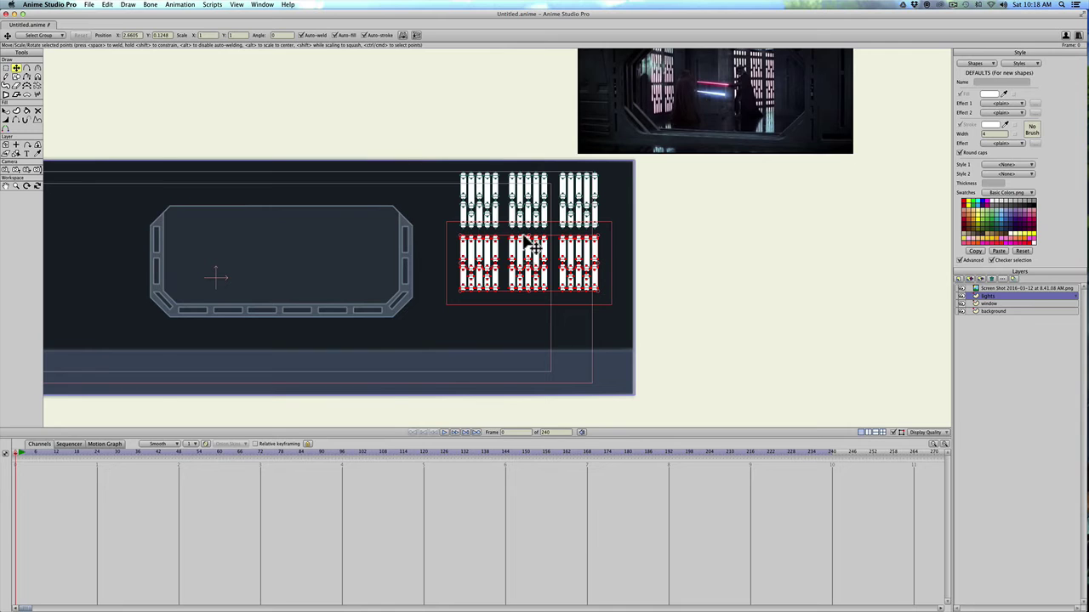
pyautogui.press('super')
pyautogui.press('super+a')
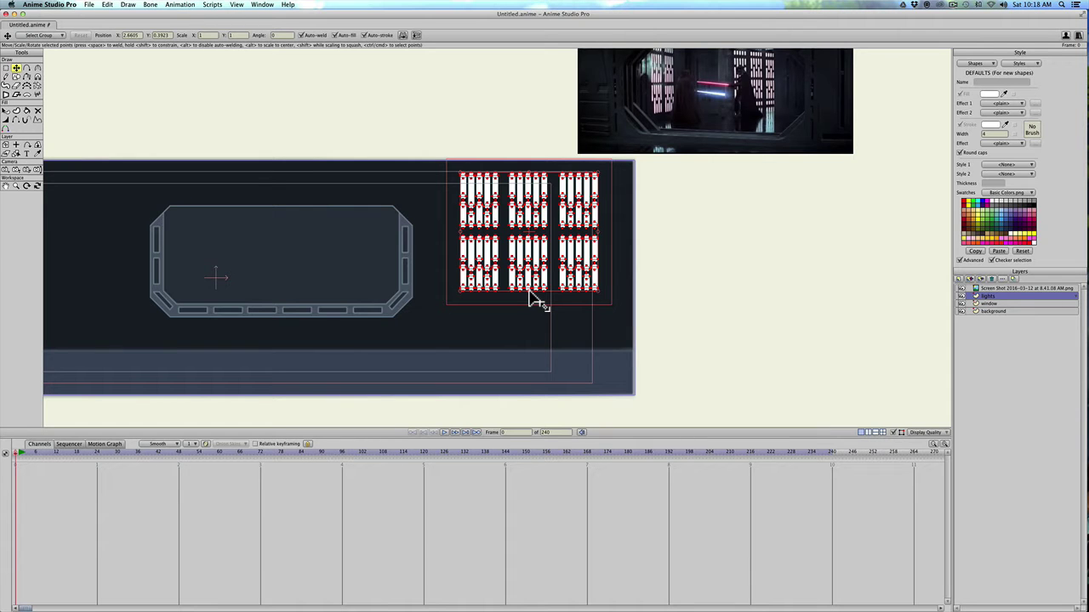
pyautogui.moveTo(529, 292); pyautogui.dragTo(586, 304)
pyautogui.press('space')
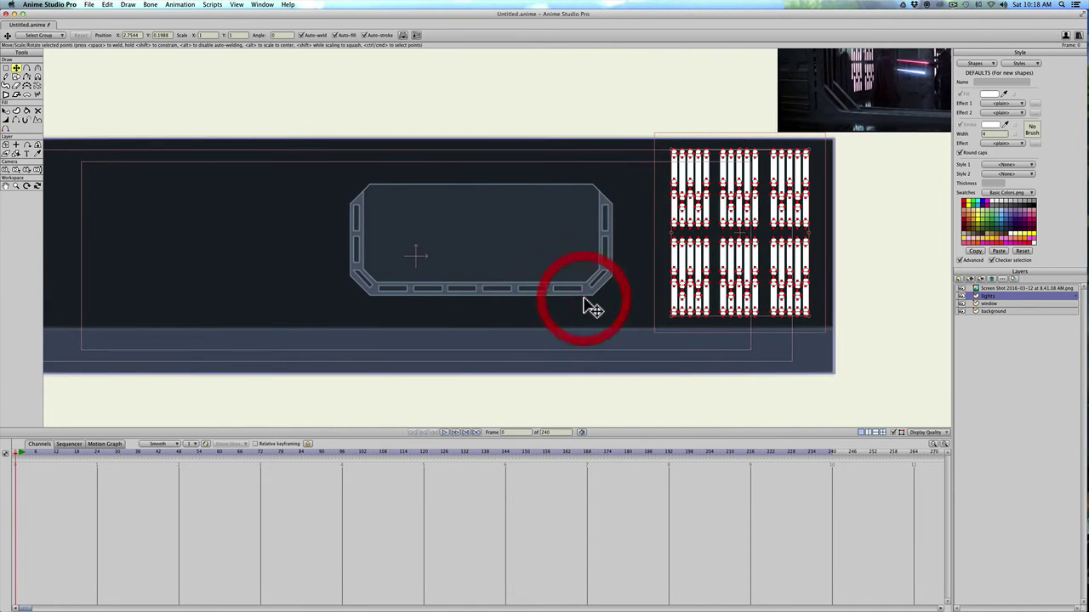
# - Paste a copy of the six-panel light block and move it straight across to the wall on the other side of the window
pyautogui.press('super')
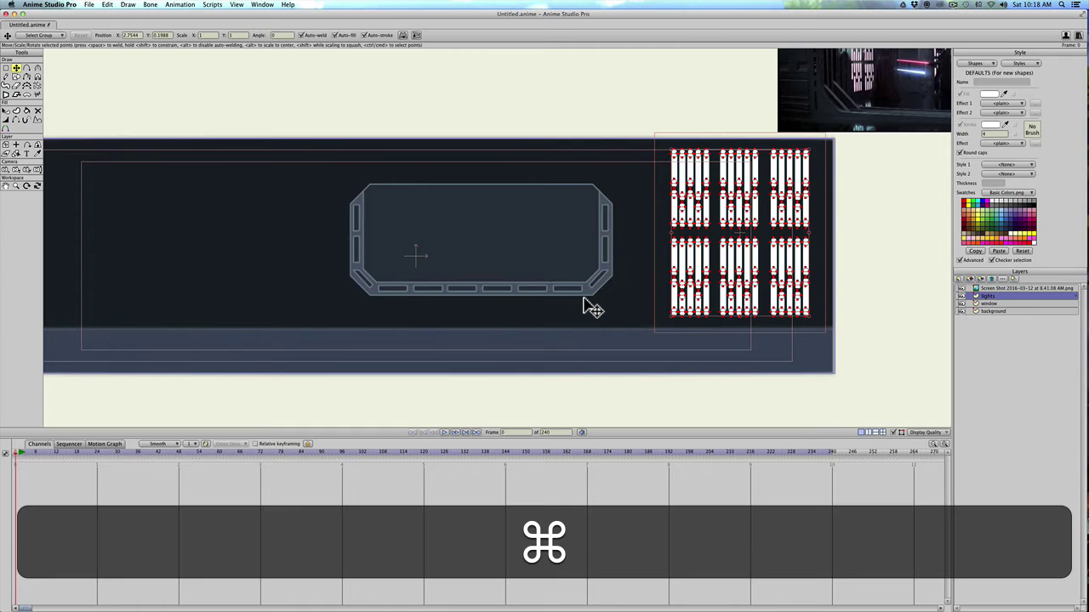
pyautogui.press('super+v')
pyautogui.moveTo(736, 276); pyautogui.dragTo(254, 311)
pyautogui.scroll(-2, 401, 335)
pyautogui.scroll(1, 402, 338)
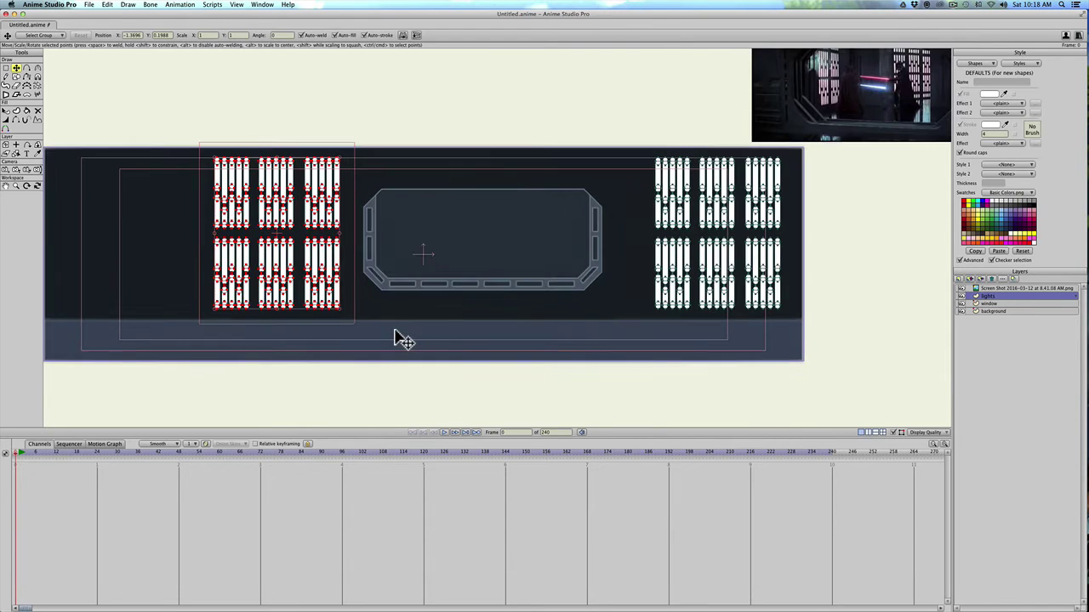
pyautogui.moveTo(323, 265)
pyautogui.mouseDown()
pyautogui.moveTo(311, 275)
pyautogui.moveTo(330, 279)
pyautogui.moveTo(320, 273)
pyautogui.mouseUp()
pyautogui.press('g')
pyautogui.moveTo(636, 317); pyautogui.dragTo(815, 139)
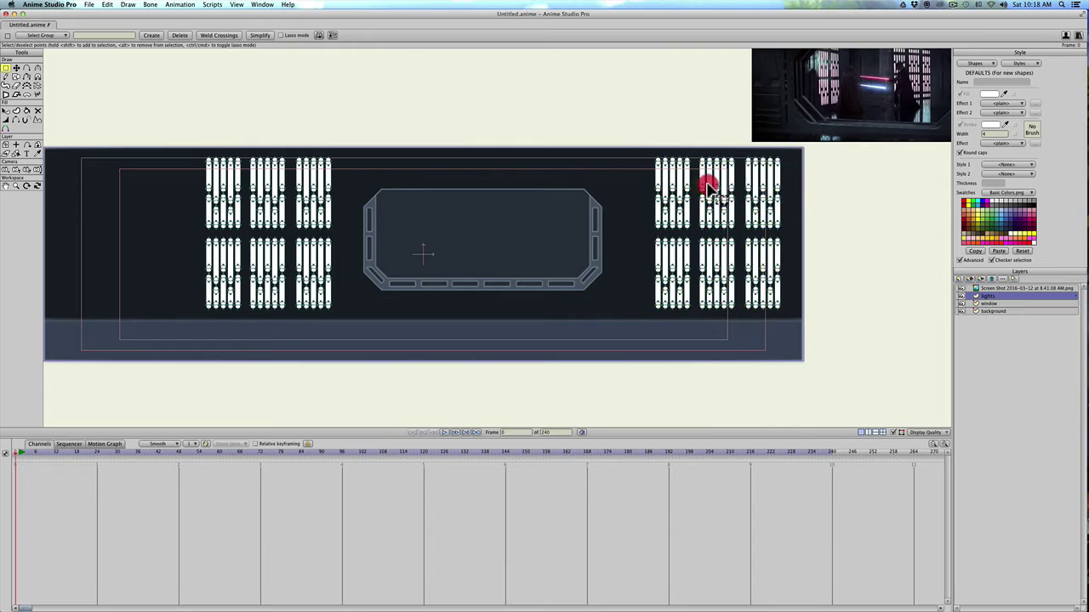
pyautogui.keyDown('shift'); pyautogui.click(690, 184); pyautogui.keyUp('shift')
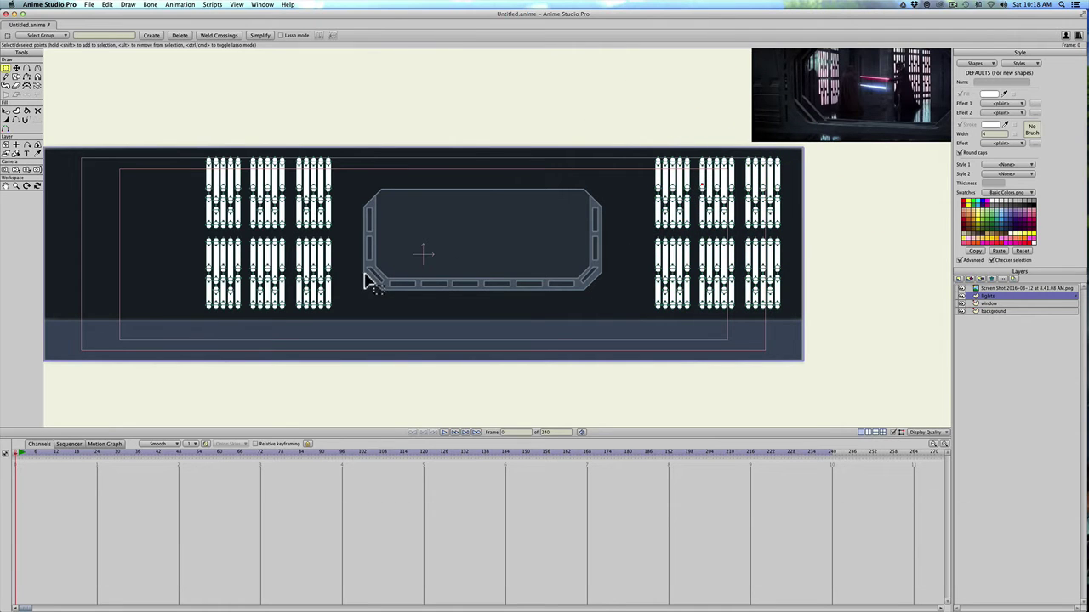
pyautogui.click(348, 270)
pyautogui.press('g')
pyautogui.moveTo(639, 332); pyautogui.dragTo(804, 158)
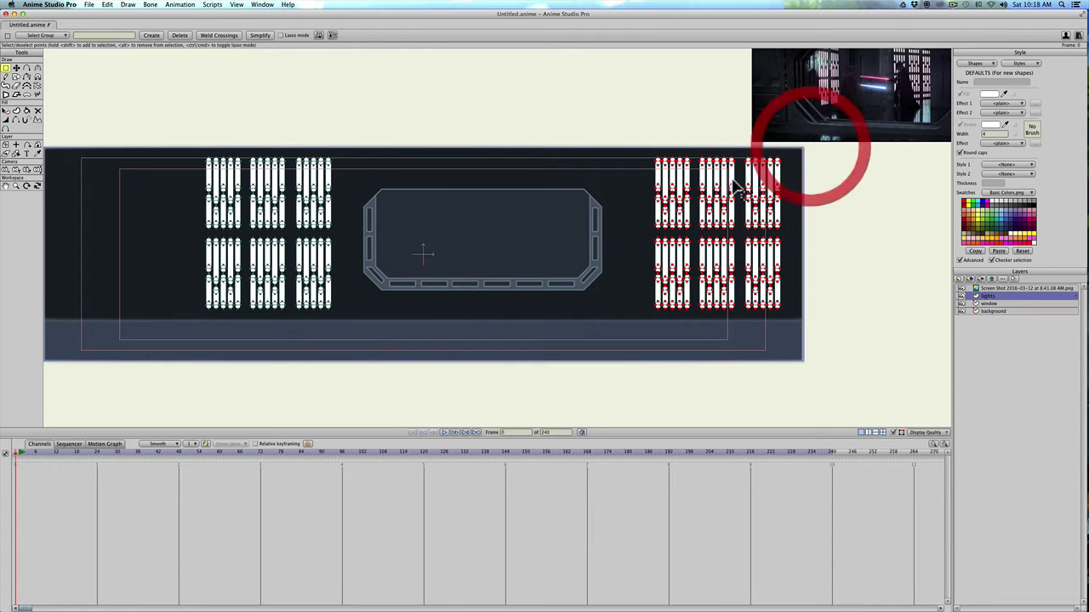
pyautogui.click(701, 180)
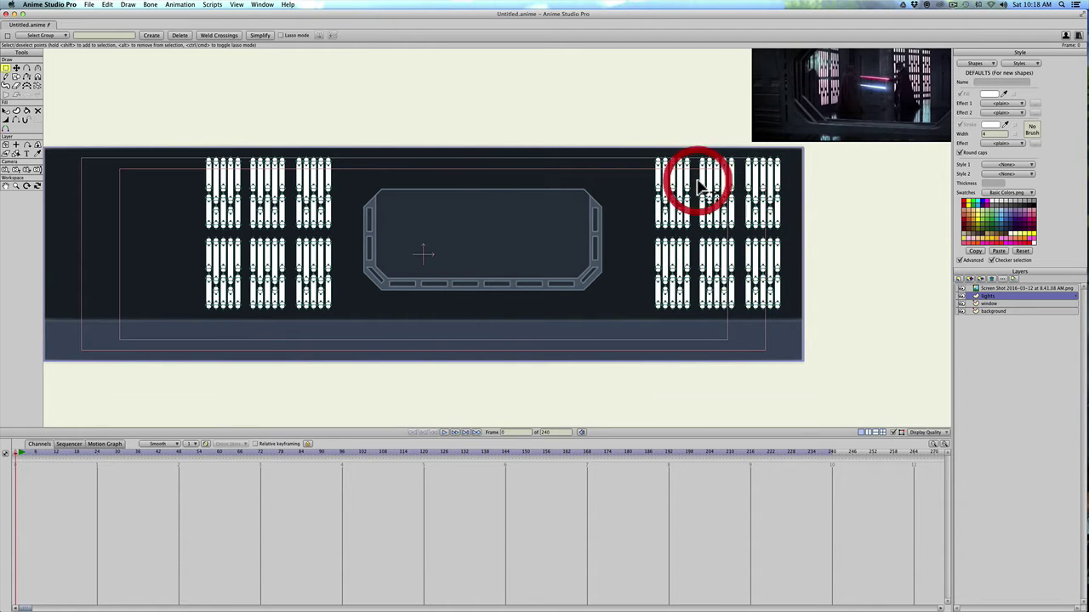
# - Select the right-hand light block and move it straight toward the window to X 2.5674
pyautogui.press('g')
pyautogui.moveTo(639, 323); pyautogui.dragTo(800, 145)
pyautogui.press('t')
pyautogui.moveTo(721, 219); pyautogui.dragTo(698, 208)
pyautogui.scroll(-1, 447, 272)
pyautogui.moveTo(406, 280); pyautogui.dragTo(476, 293)
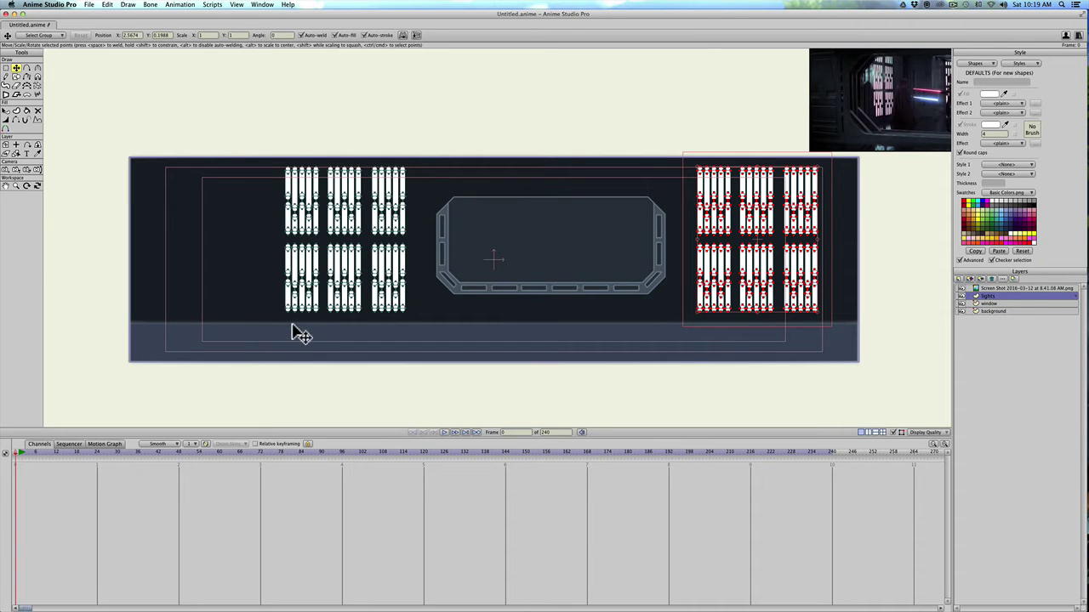
# - Add a new vector layer above the lights layer and name it wall
pyautogui.click(960, 281)
pyautogui.click(960, 289)
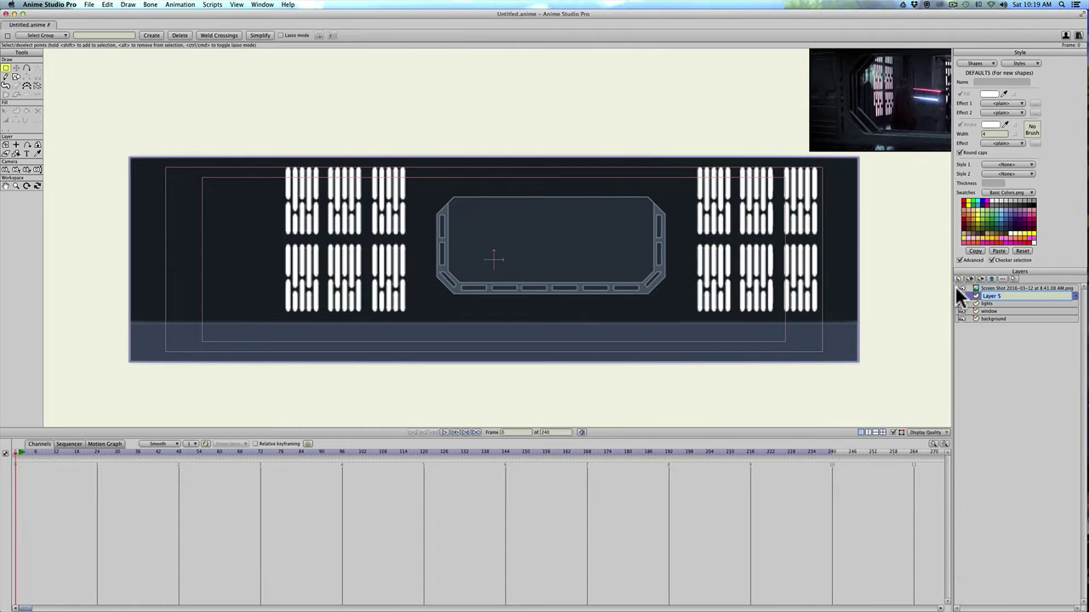
pyautogui.write('wall')
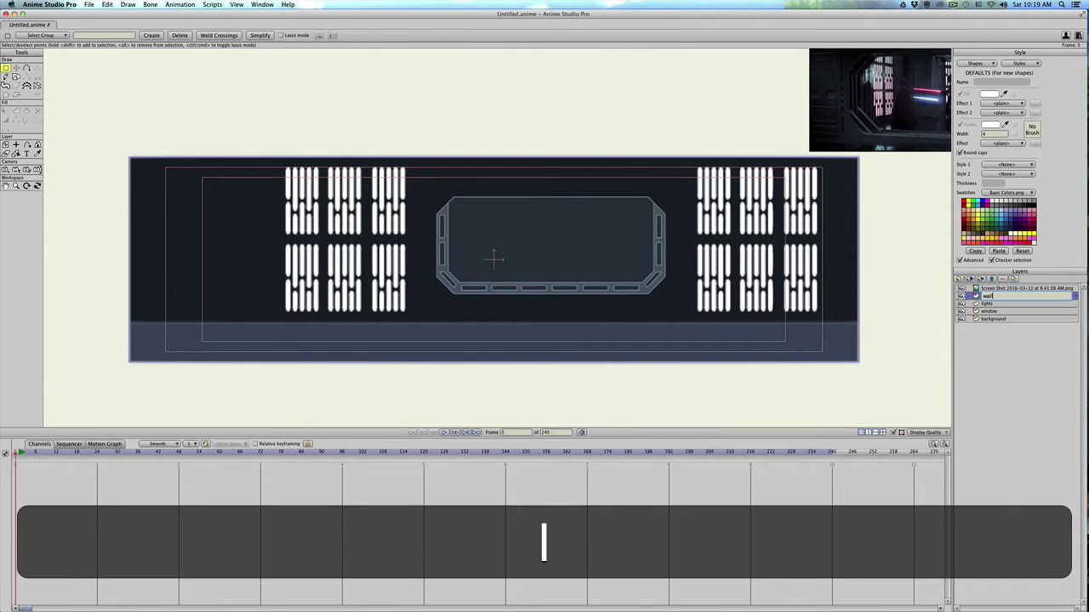
pyautogui.press('Return')
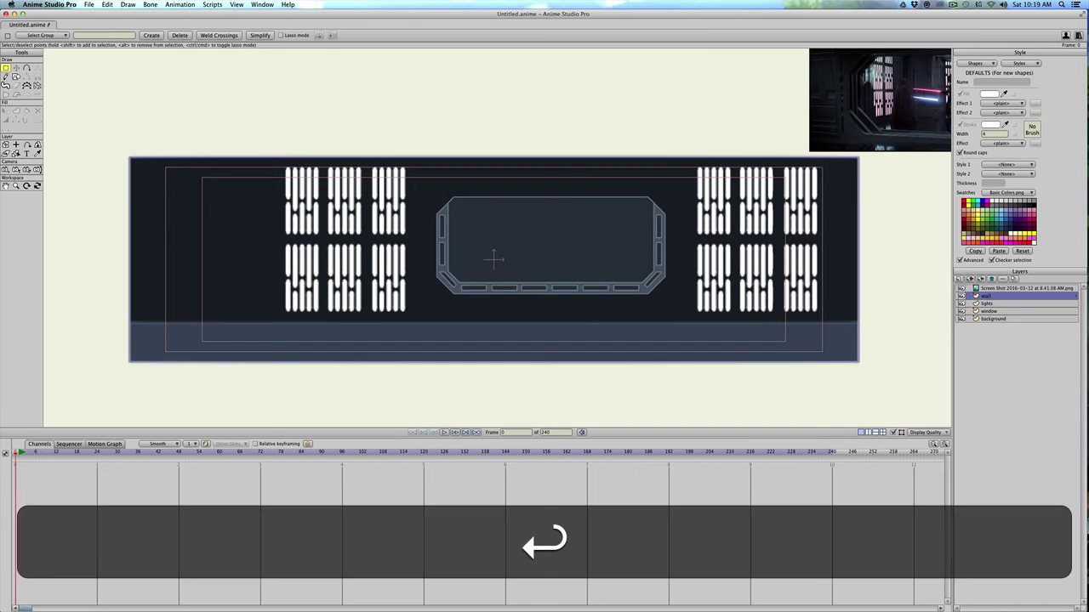
# - Turn on the grid, framing the left end of the background for drawing
pyautogui.press('space')
pyautogui.moveTo(421, 323); pyautogui.dragTo(513, 337)
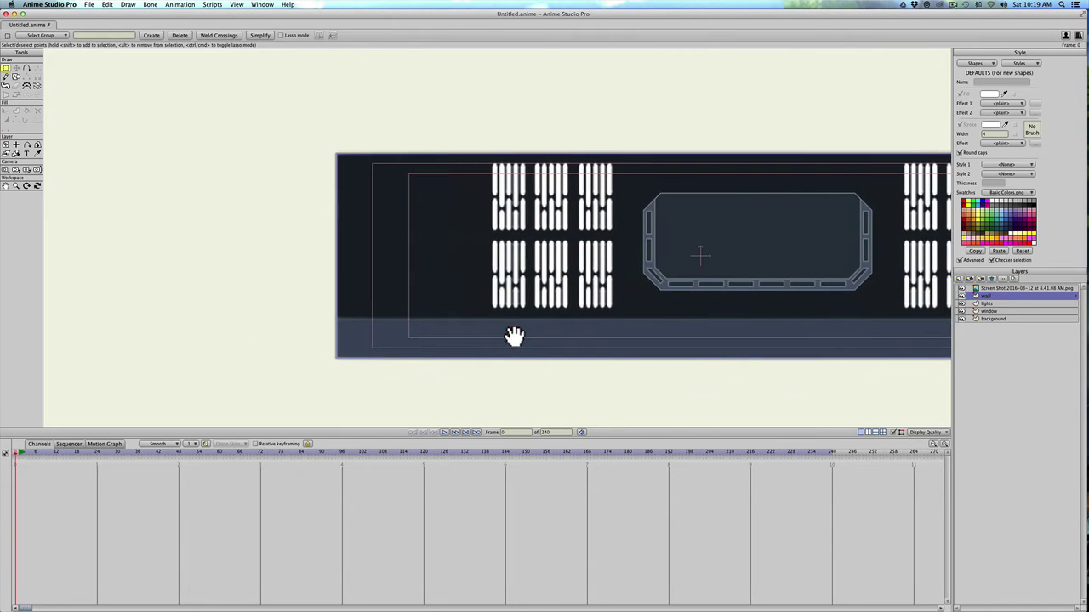
pyautogui.scroll(1, 408, 313)
pyautogui.press('space')
pyautogui.moveTo(441, 352); pyautogui.dragTo(488, 345)
pyautogui.scroll(1, 490, 346)
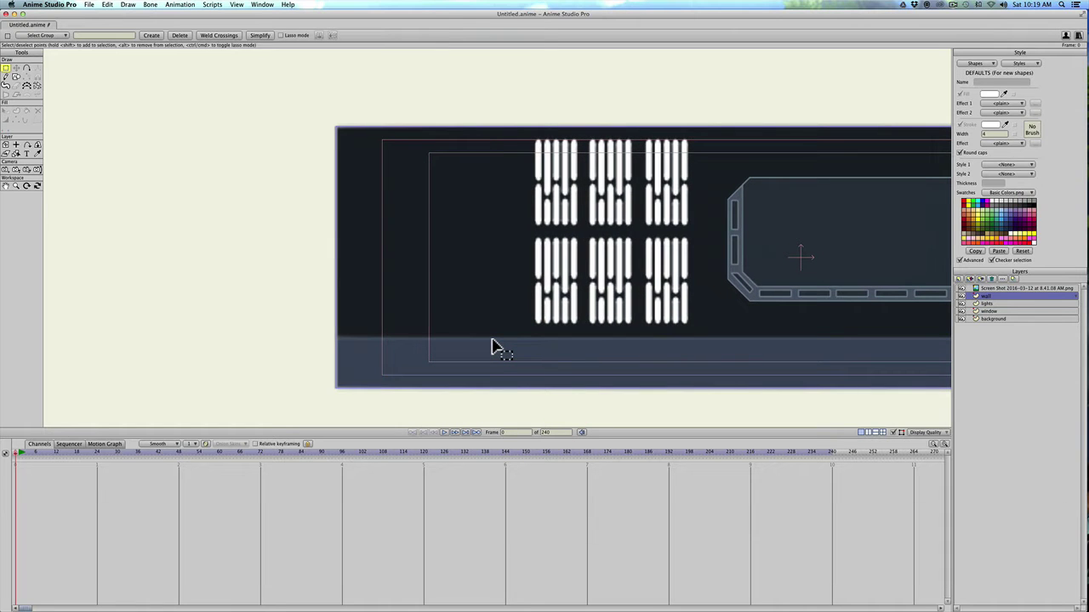
pyautogui.press('super+g')
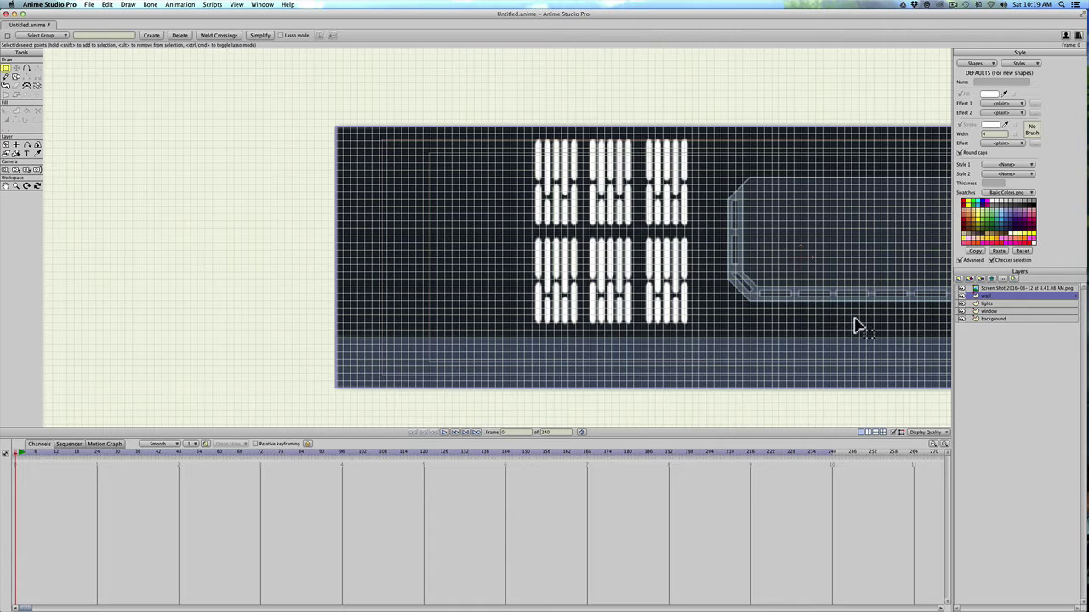
pyautogui.press('s')
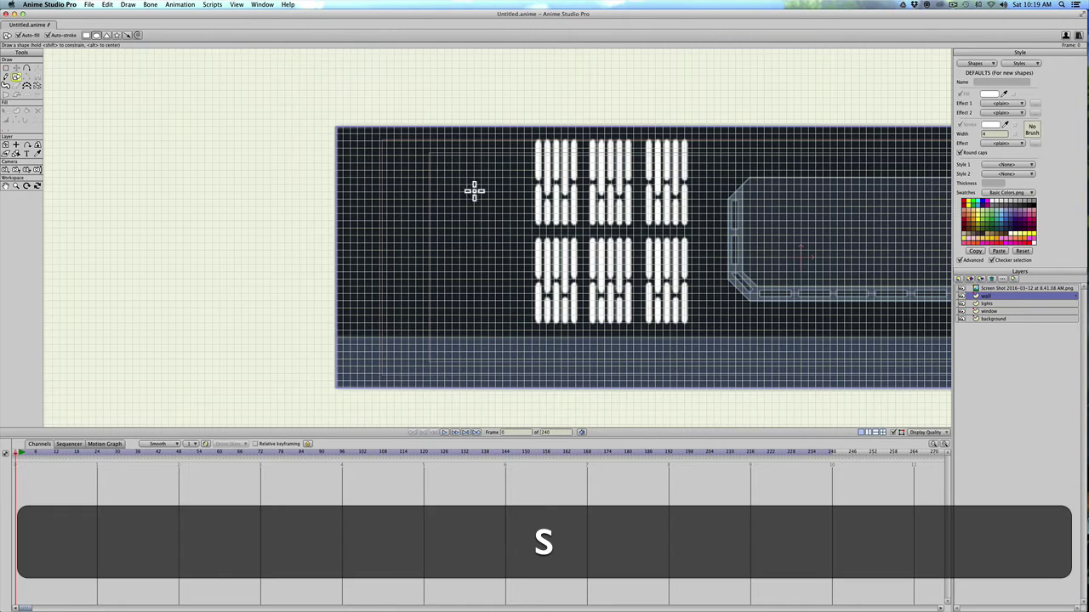
pyautogui.moveTo(421, 129); pyautogui.dragTo(481, 255)
pyautogui.press('super+z')
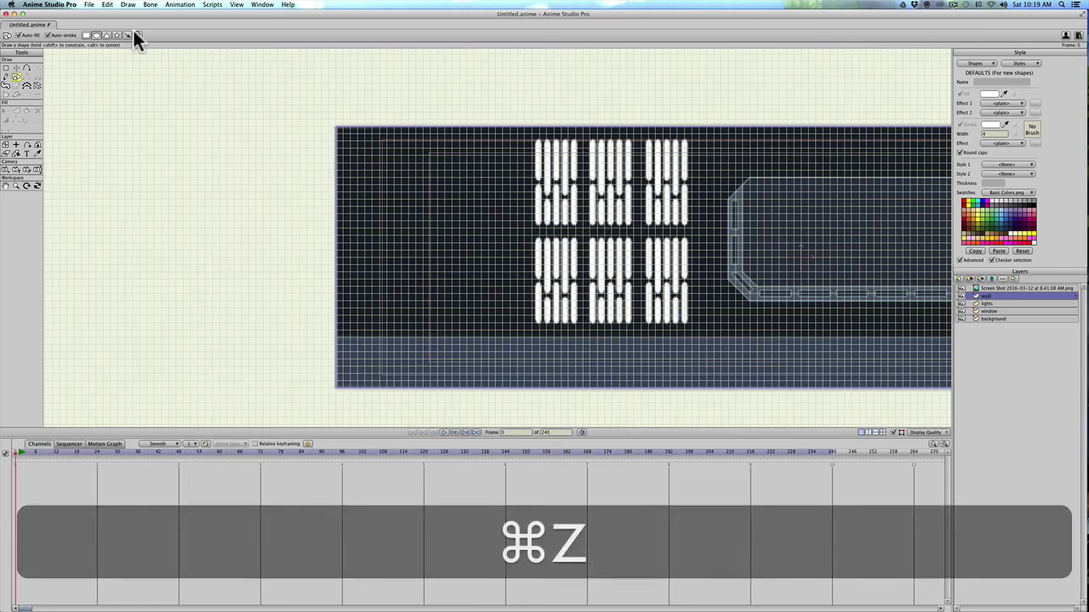
# - Copy the fill and stroke style of the dark back wall shape on the background layer
pyautogui.click(85, 35)
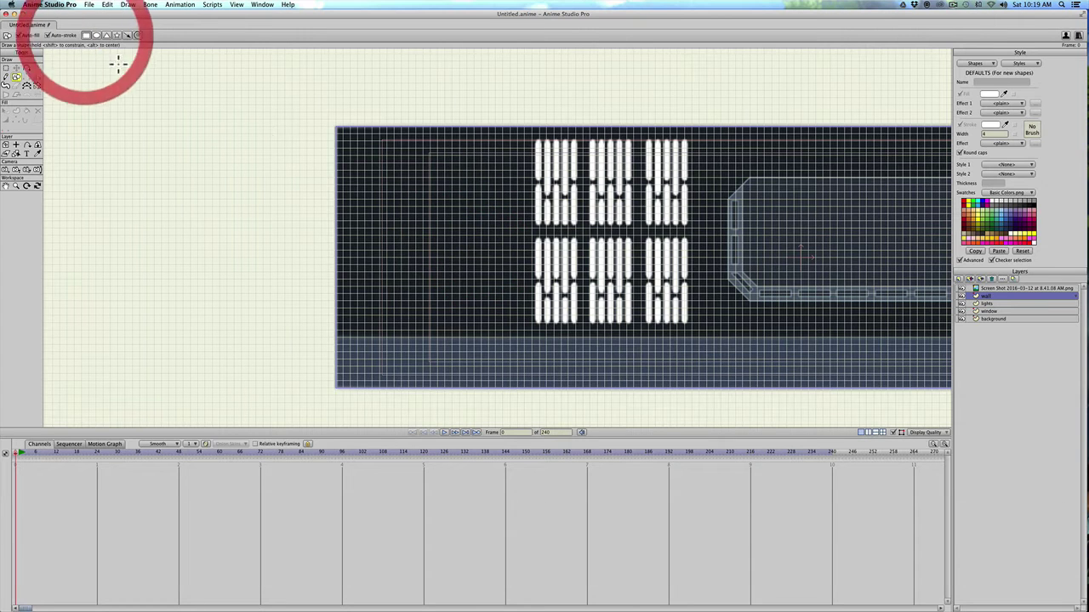
pyautogui.click(994, 318)
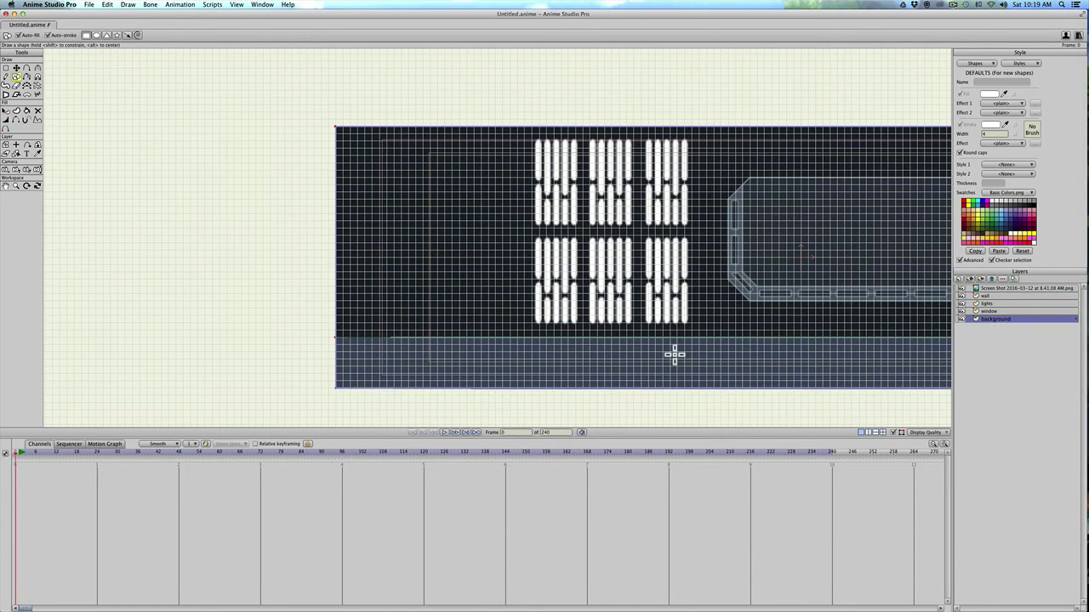
pyautogui.press('q')
pyautogui.click(700, 325)
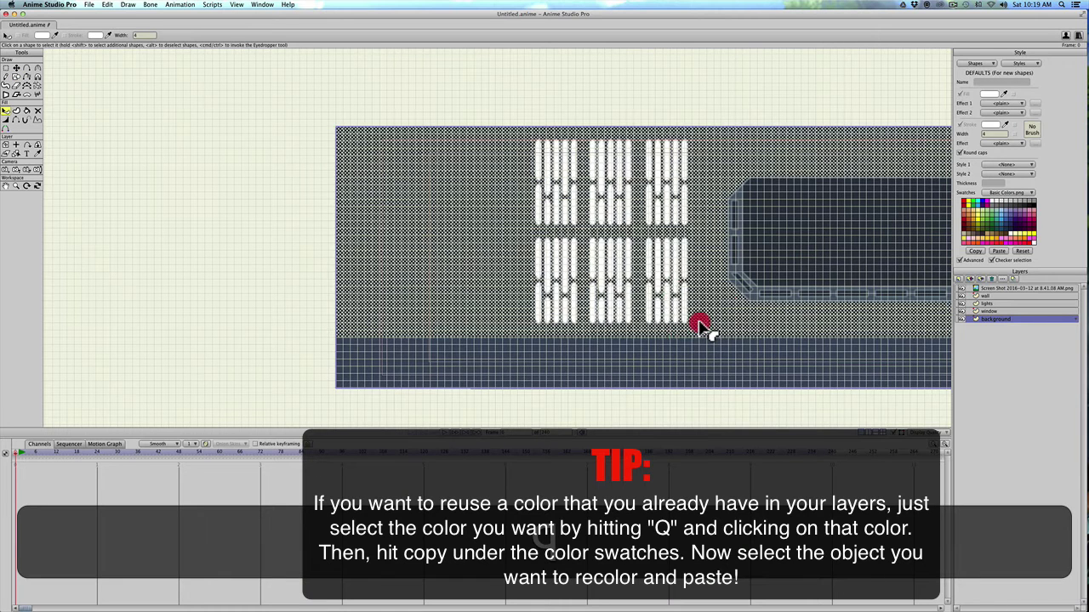
pyautogui.click(975, 251)
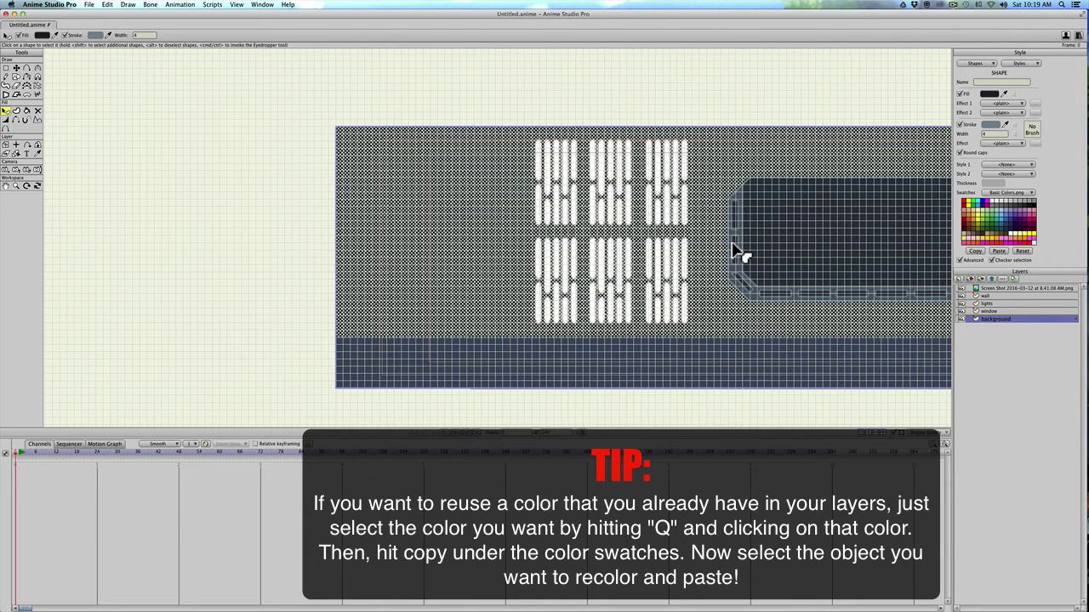
# - On the wall layer, draw a tall narrow rectangle beside the left light block, from the background's top edge down to the floor line
pyautogui.click(992, 295)
pyautogui.press('e')
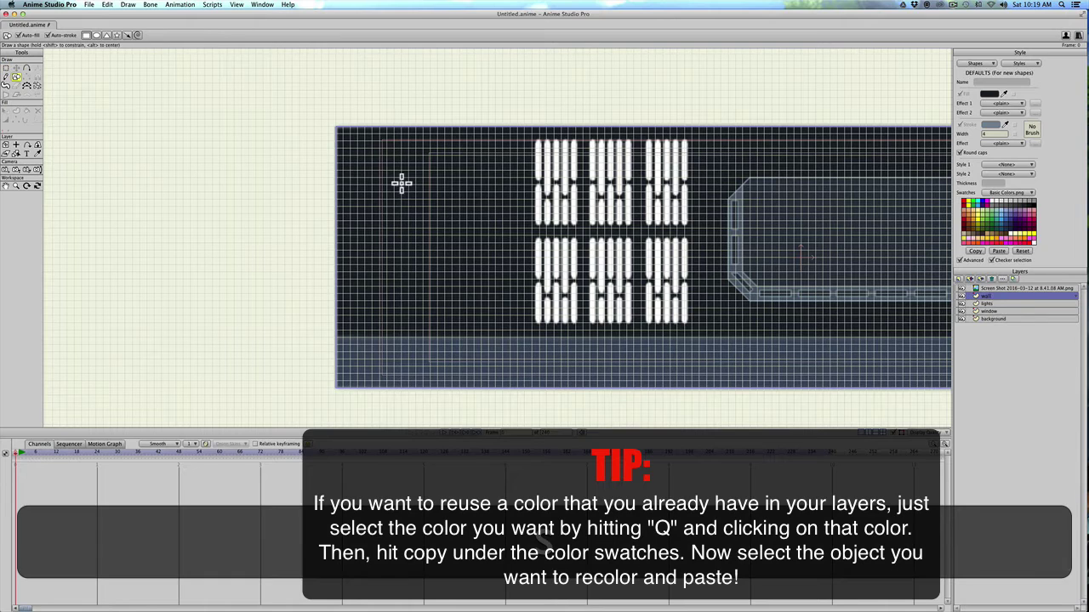
pyautogui.moveTo(446, 127)
pyautogui.mouseDown()
pyautogui.moveTo(462, 246)
pyautogui.moveTo(501, 337)
pyautogui.mouseUp()
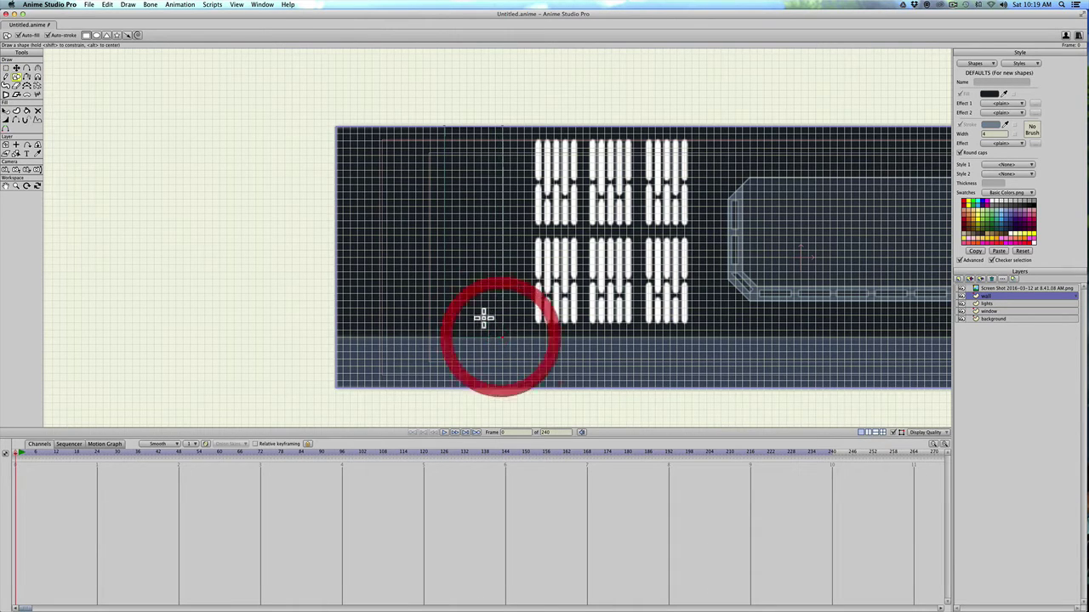
# - Set the new vertical strip's fill to the lighter slate blue 2F3C4A
pyautogui.press('q')
pyautogui.click(470, 247)
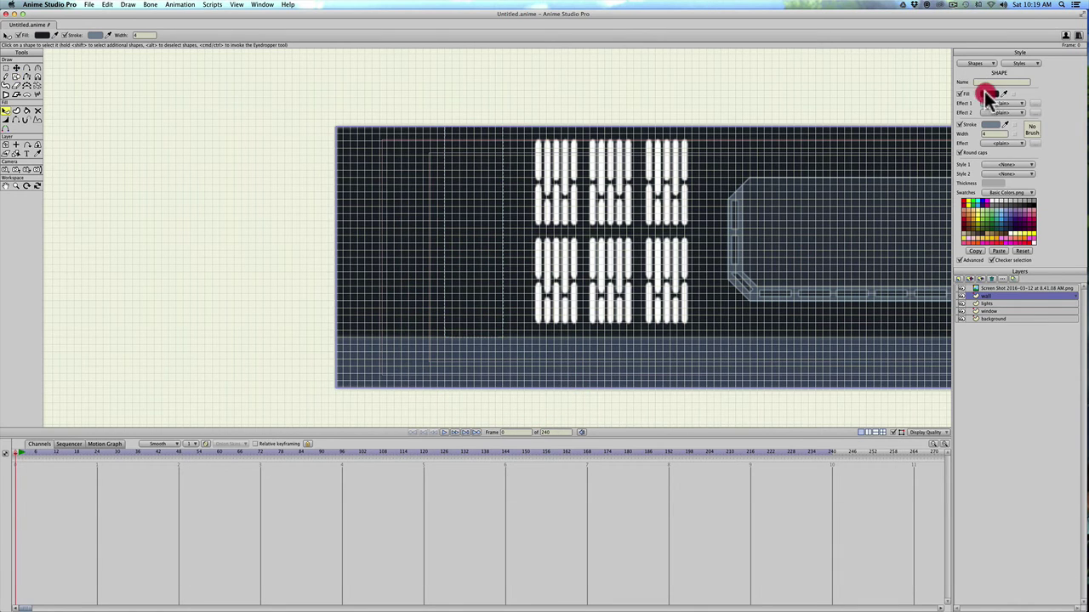
pyautogui.click(987, 96)
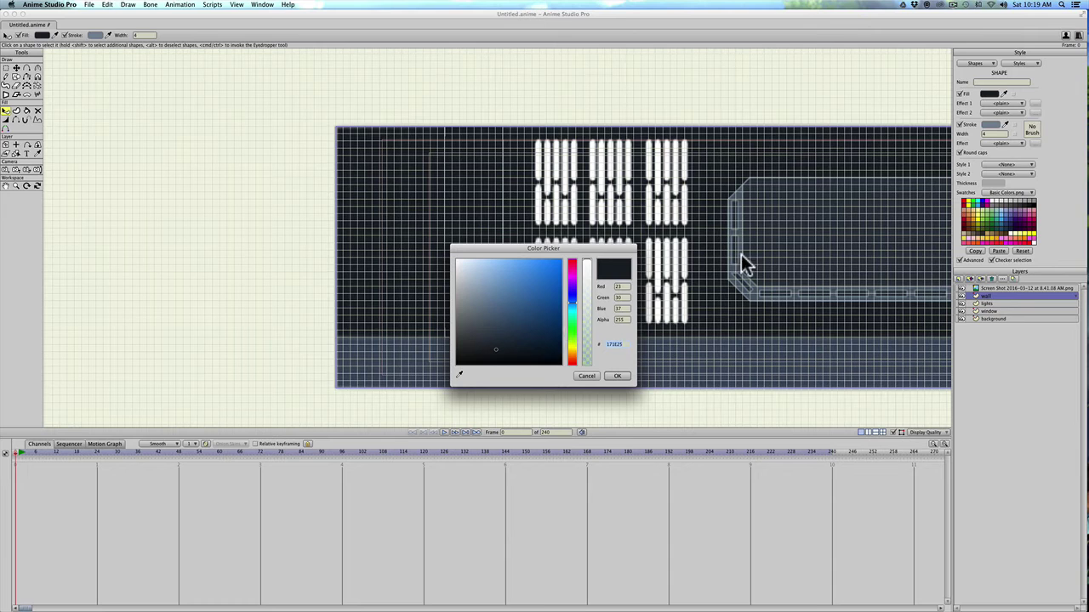
pyautogui.click(494, 333)
pyautogui.click(494, 334)
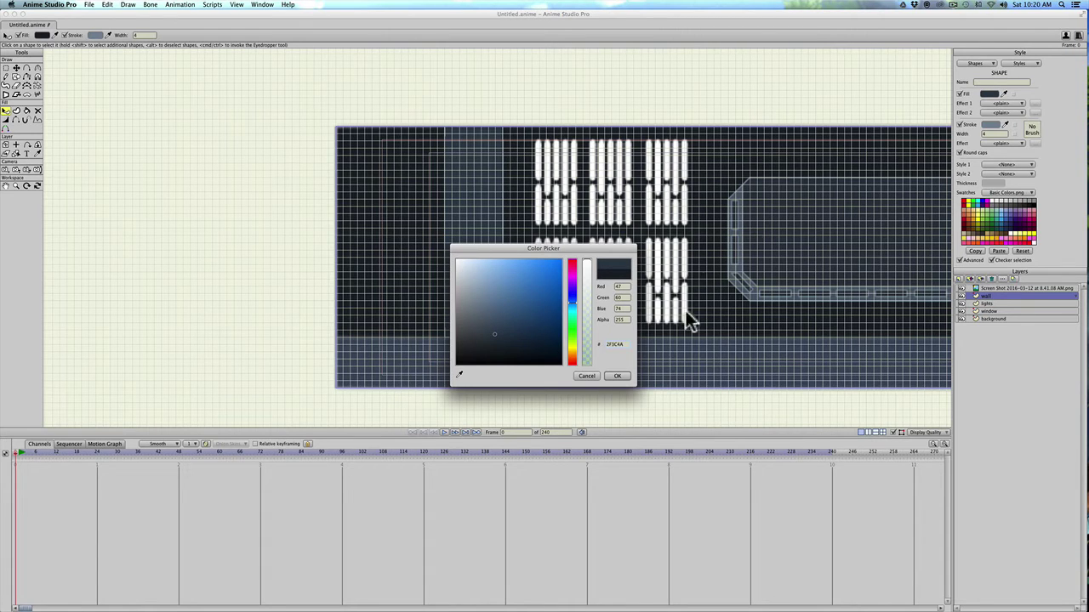
pyautogui.click(617, 377)
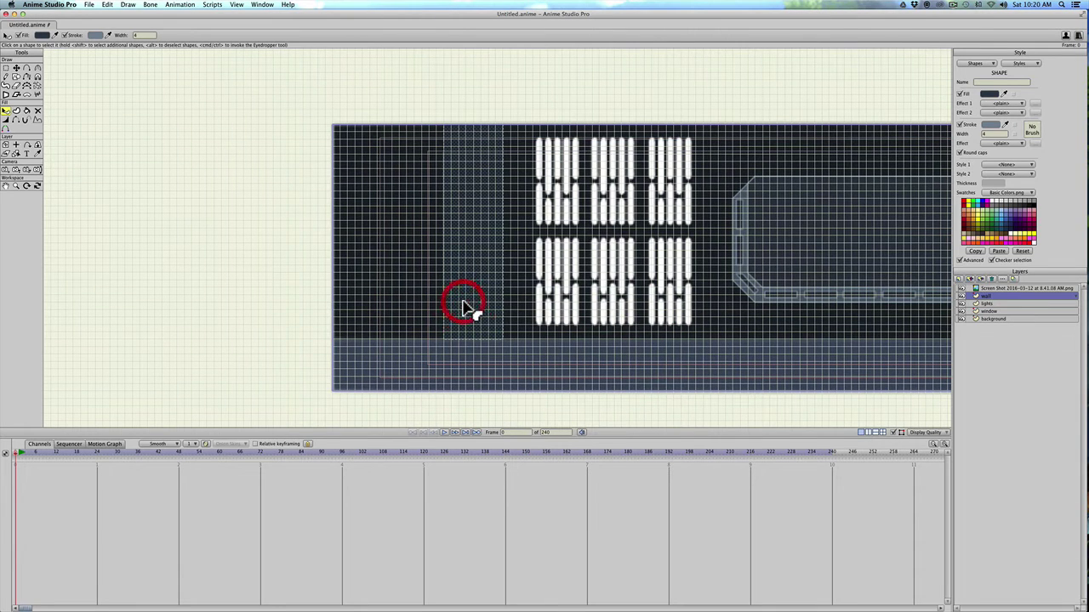
# - Hide the grid to check the recoloured strip and show the grid again
pyautogui.press('super')
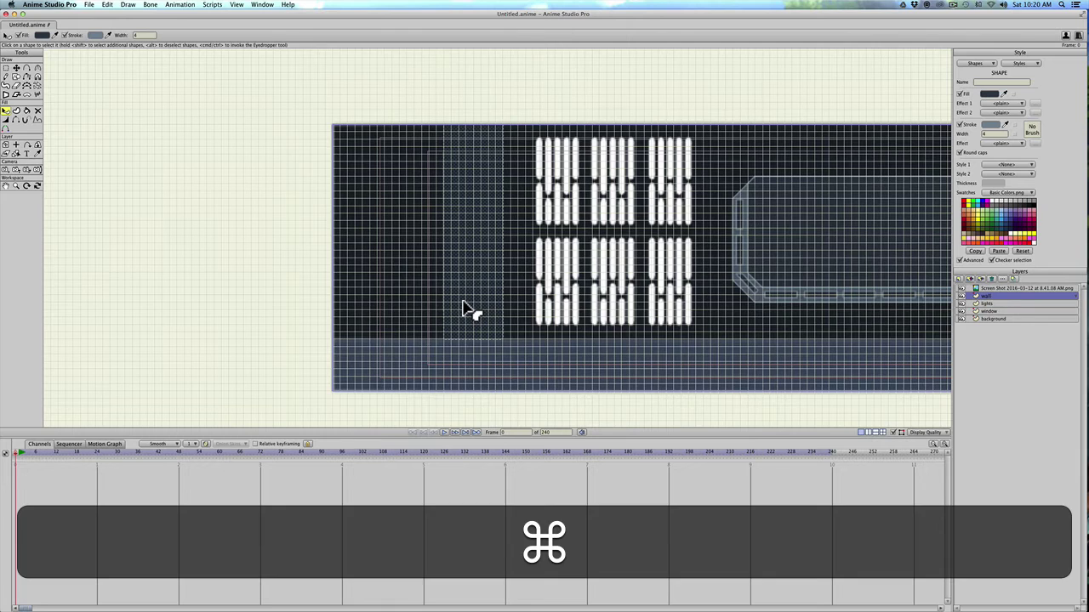
pyautogui.press('super+g')
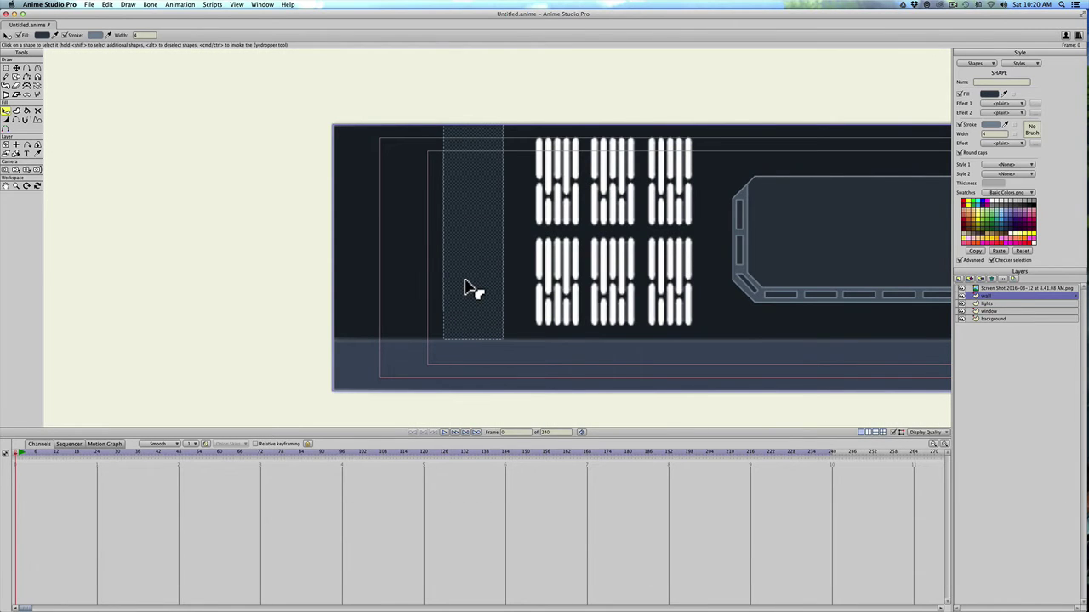
pyautogui.press('super+g')
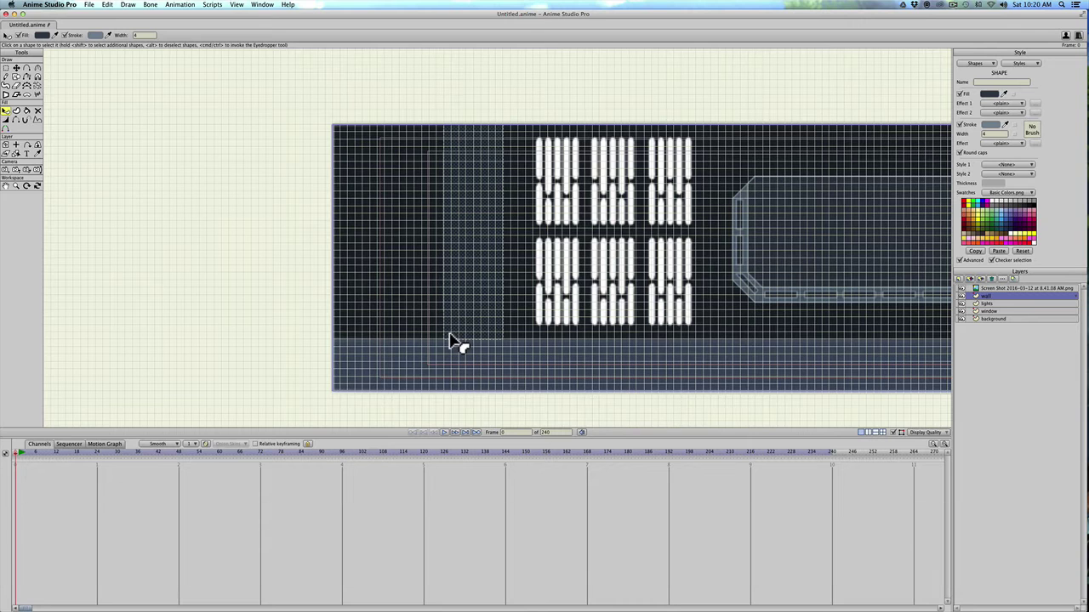
# - Move the strip's outer bottom corner to X -2.6111, Y -0.7778 and its outer top corner to X -2.6111, Y 1
pyautogui.press('t')
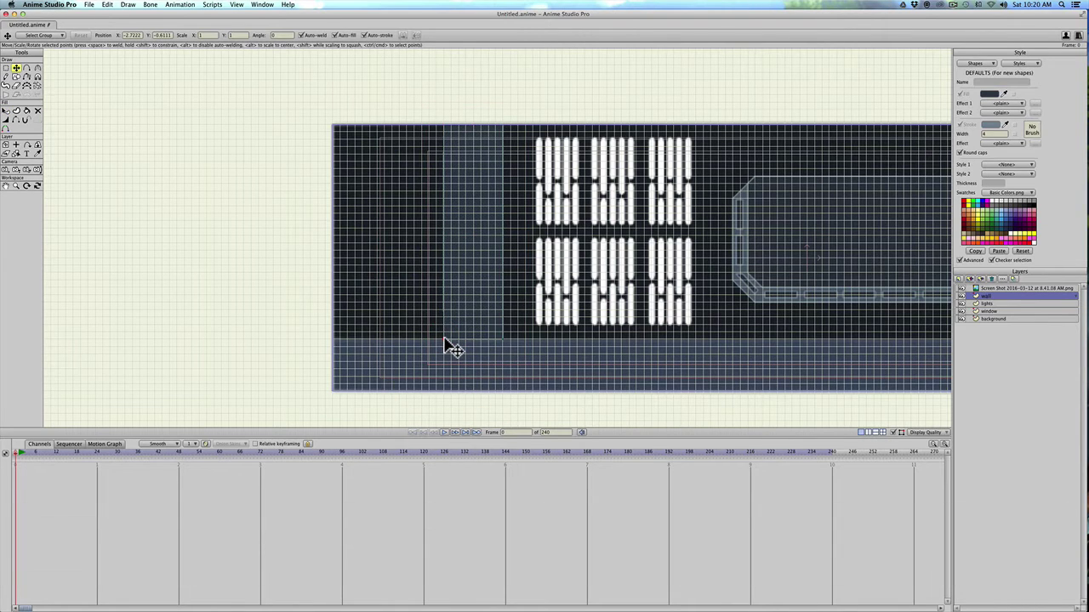
pyautogui.moveTo(442, 340); pyautogui.dragTo(458, 363)
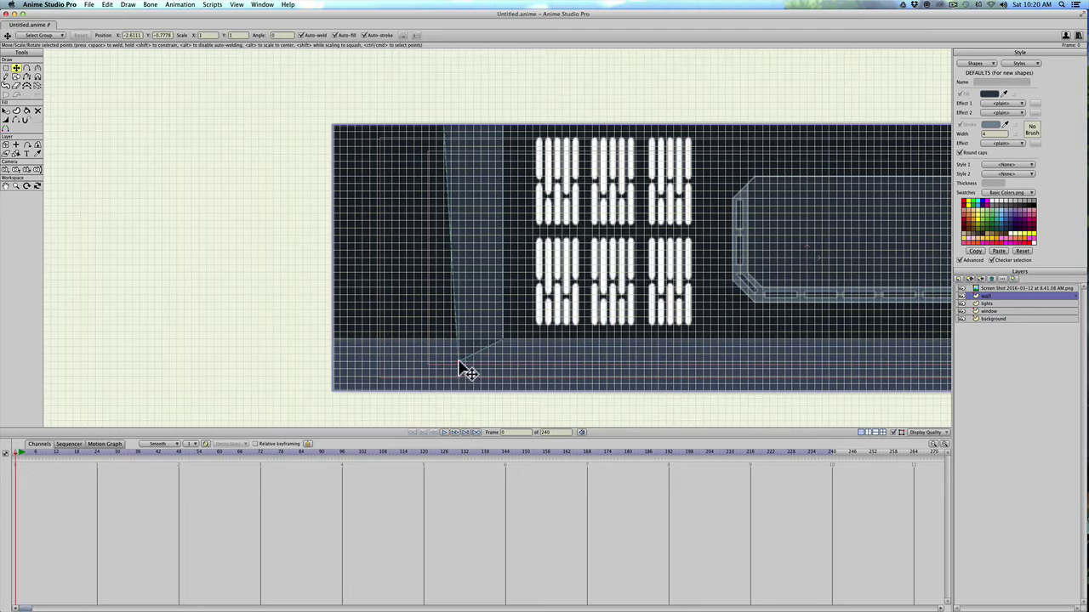
pyautogui.moveTo(446, 126); pyautogui.dragTo(458, 126)
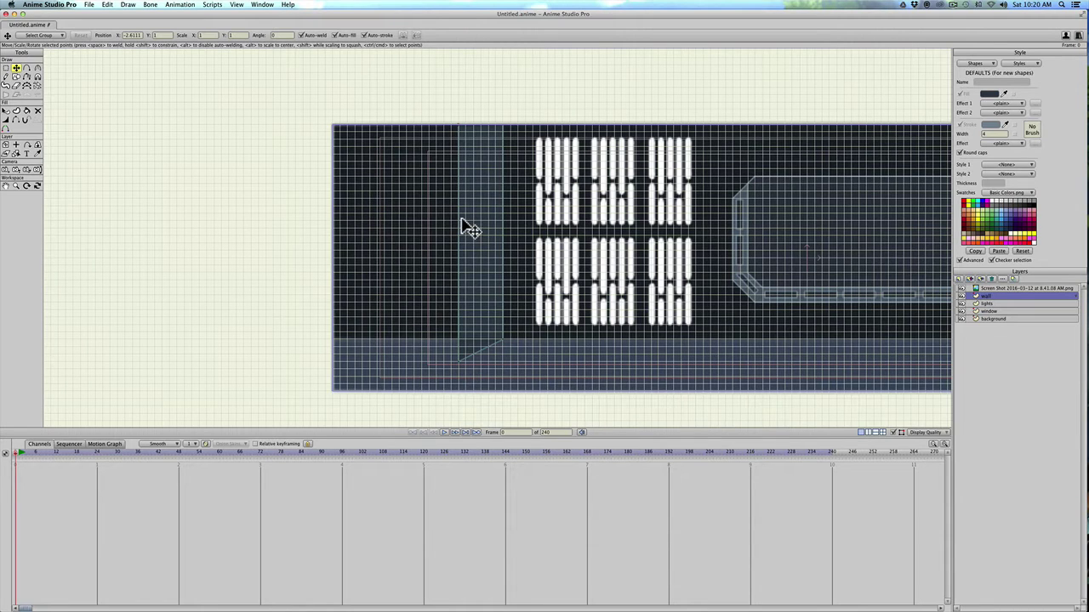
# - Draw a rectangle from the strip's lower outer corner to the background's top-left corner and fill it with 415061
pyautogui.press('s')
pyautogui.moveTo(460, 363); pyautogui.dragTo(335, 128)
pyautogui.press('q')
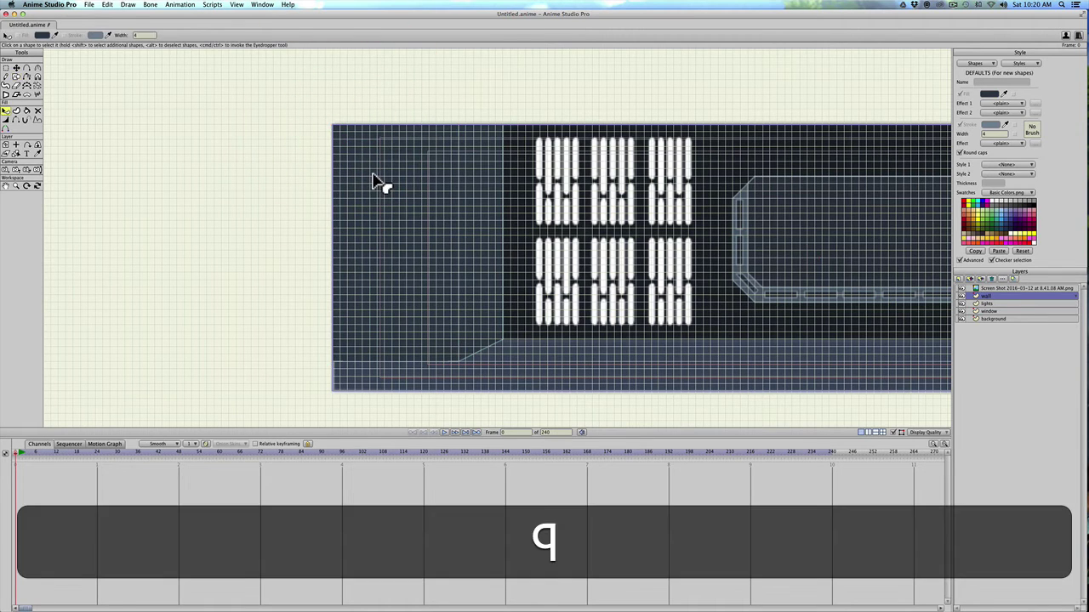
pyautogui.click(374, 178)
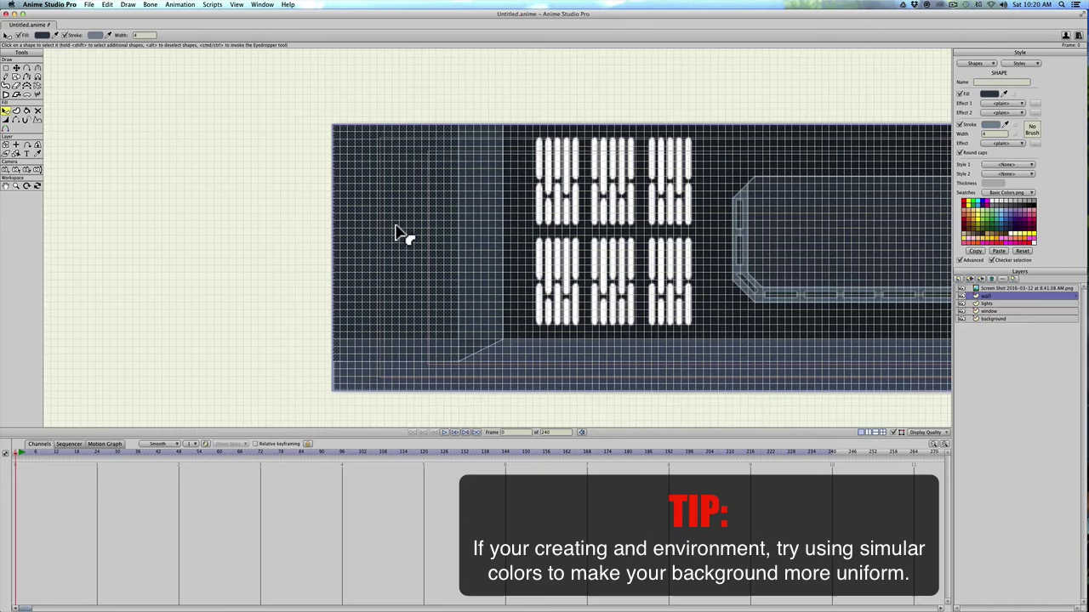
pyautogui.click(985, 93)
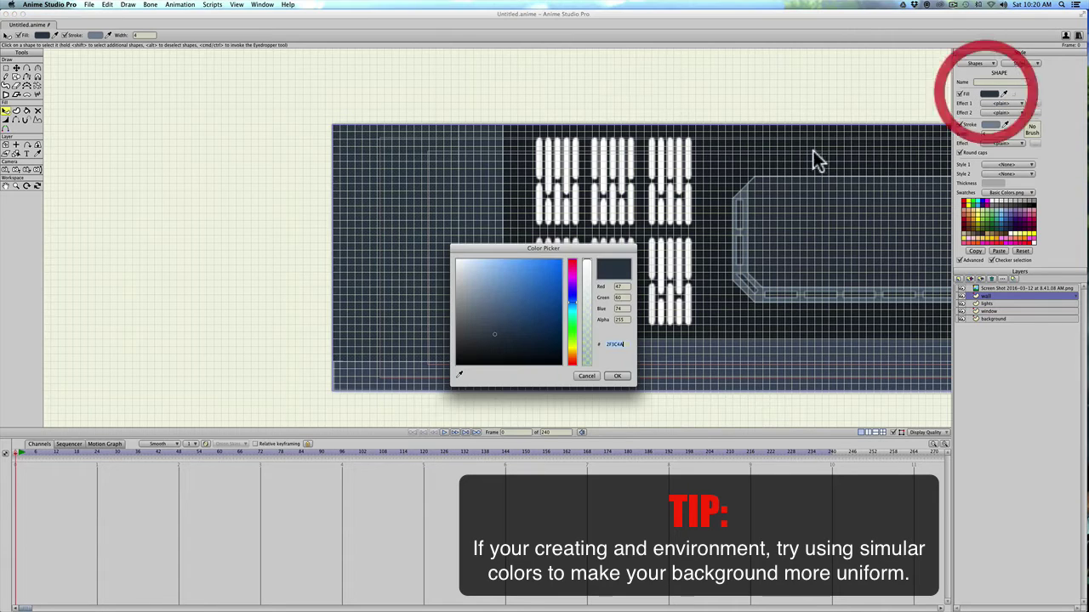
pyautogui.click(490, 329)
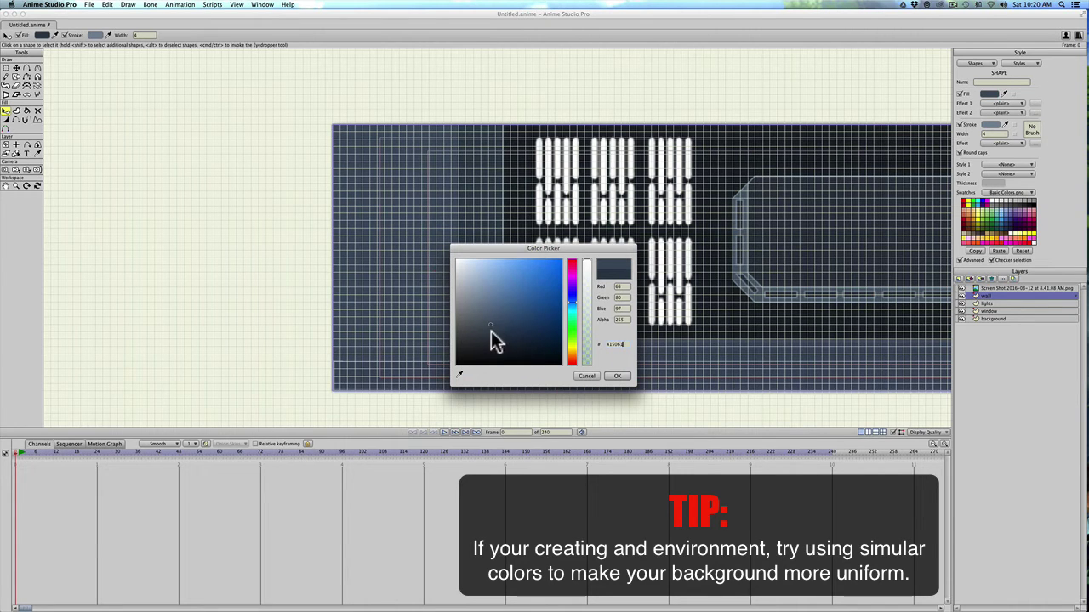
pyautogui.click(619, 376)
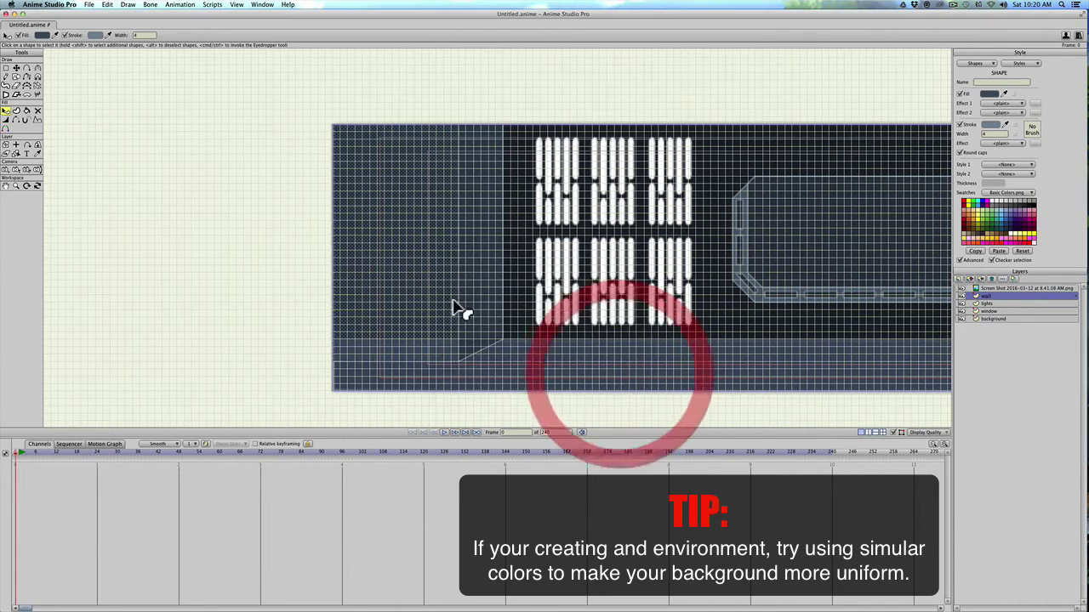
# - Deselect the front wall rectangle and turn off the grid
pyautogui.click(291, 264)
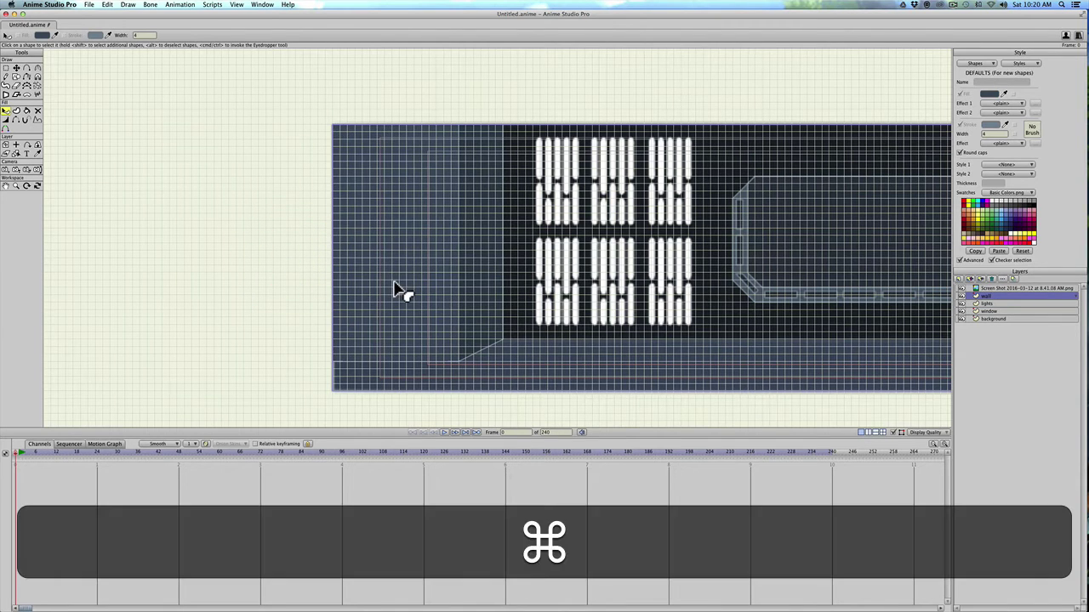
pyautogui.press('super+g')
pyautogui.scroll(-1, 482, 314)
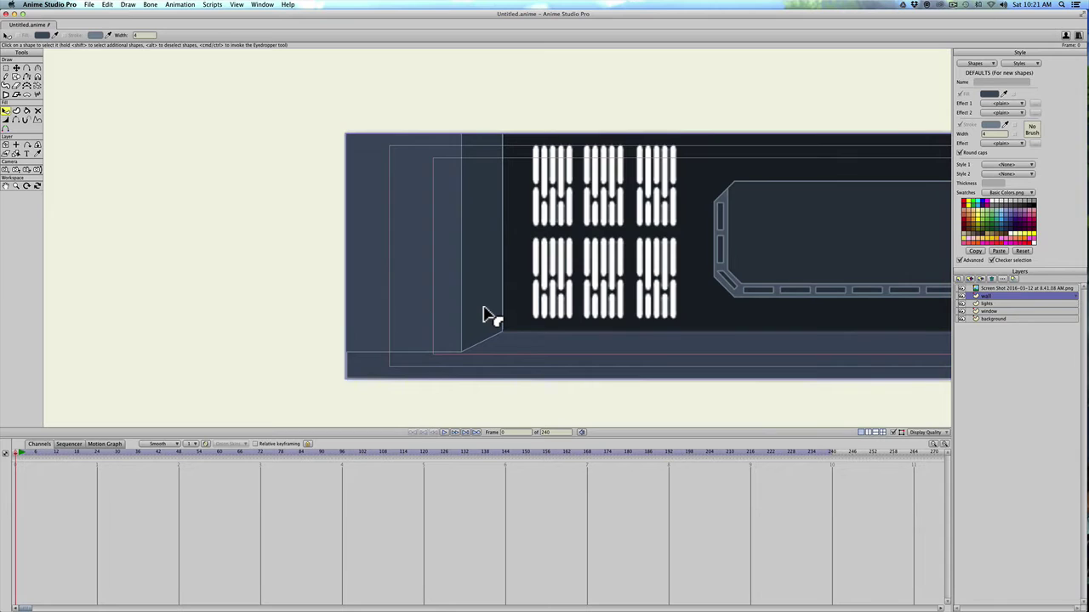
pyautogui.scroll(1, 482, 315)
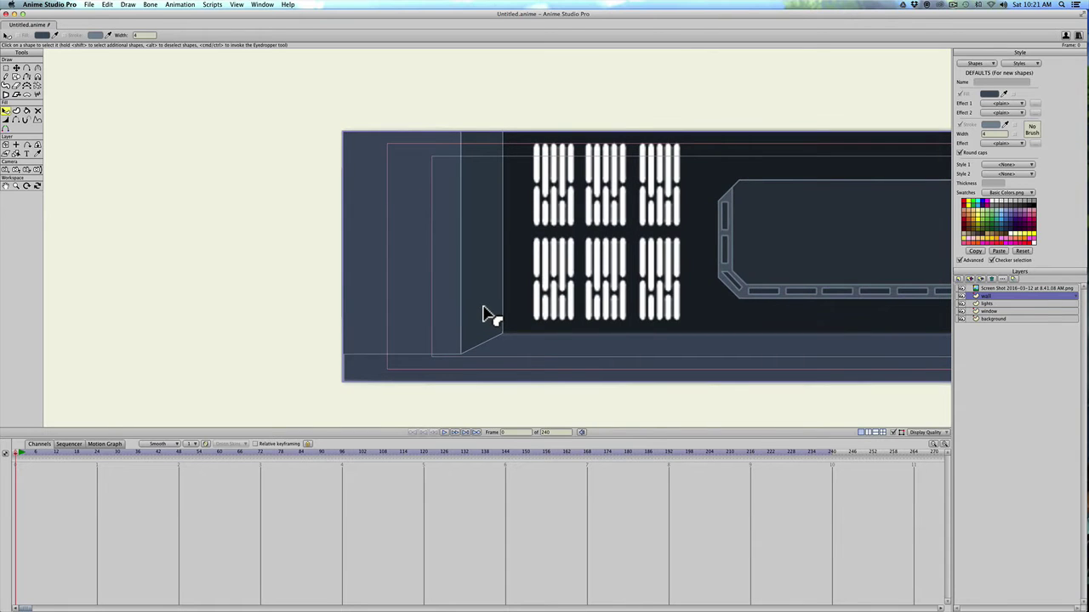
# - Set the fill of the front wall rectangle at the background's left end to the dark blue 212D3B
pyautogui.press('q')
pyautogui.click(404, 293)
pyautogui.click(989, 93)
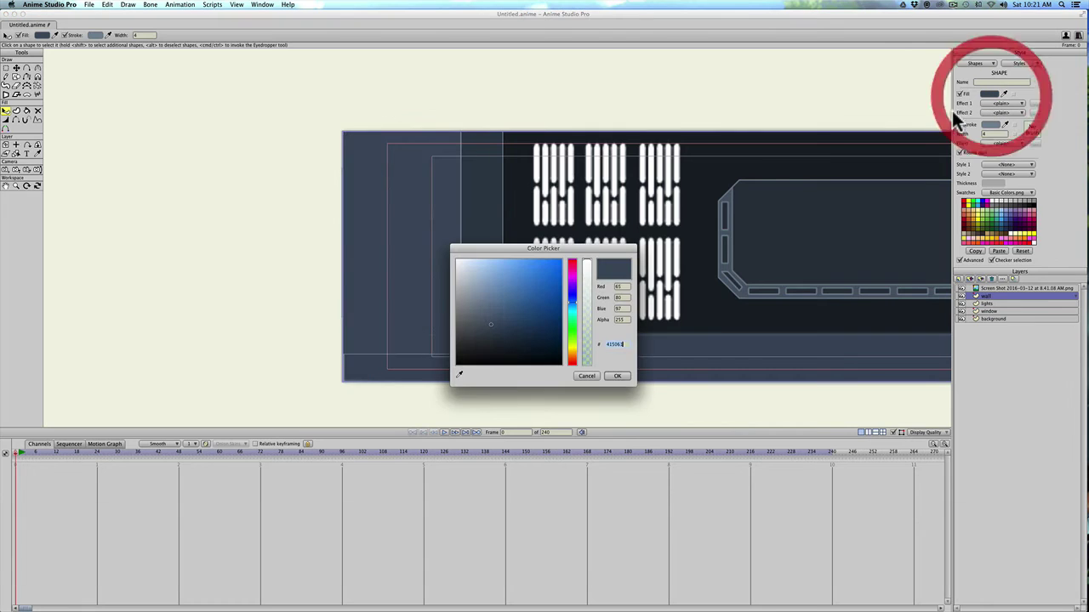
pyautogui.click(498, 336)
pyautogui.moveTo(498, 339); pyautogui.dragTo(502, 340)
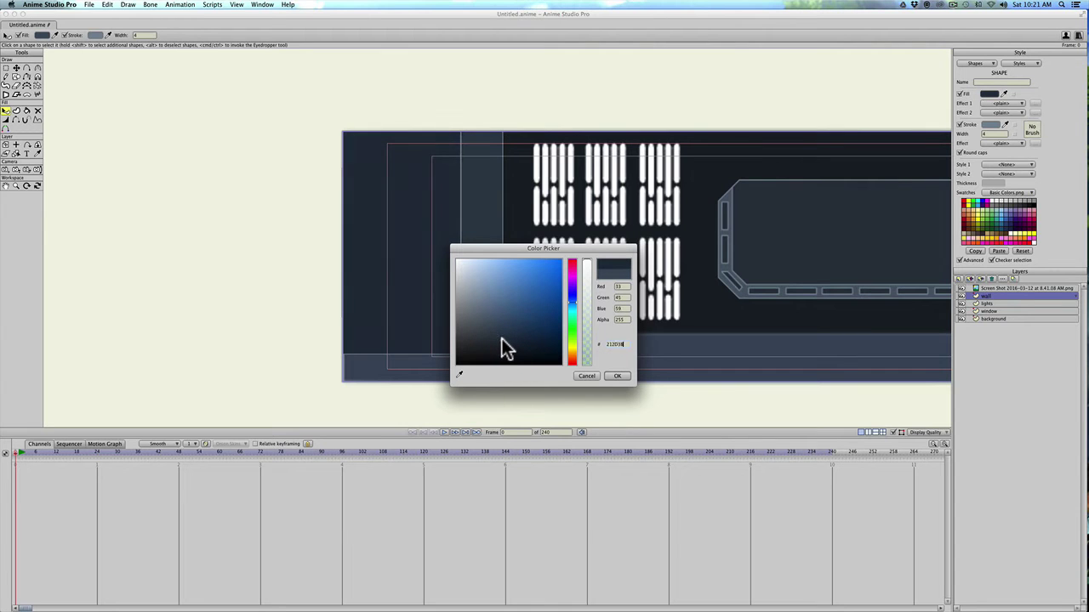
pyautogui.click(502, 340)
pyautogui.click(618, 377)
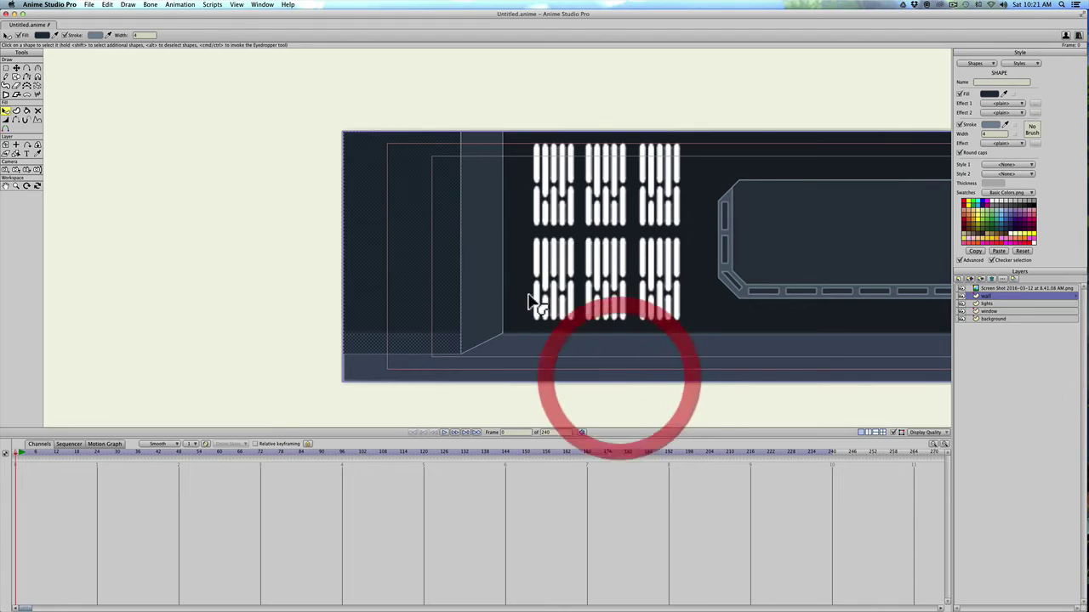
# - Try a more saturated dark blue fill on the angled strip beside the front wall and deselect it
pyautogui.press('q')
pyautogui.click(485, 242)
pyautogui.click(989, 95)
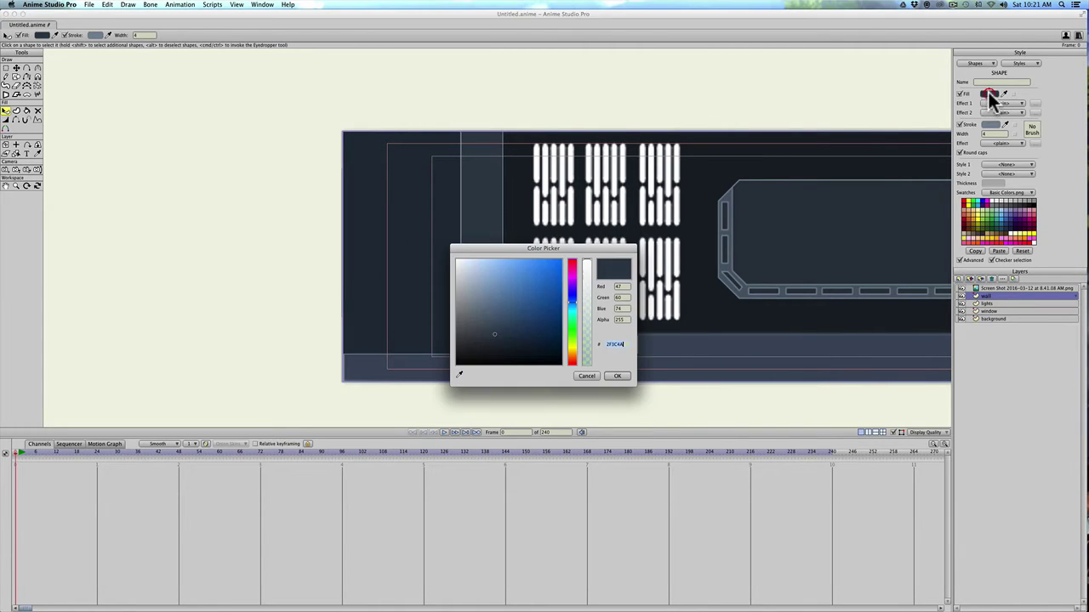
pyautogui.click(474, 351)
pyautogui.moveTo(474, 352); pyautogui.dragTo(507, 332)
pyautogui.click(618, 376)
pyautogui.scroll(-2, 514, 341)
pyautogui.scroll(1, 514, 338)
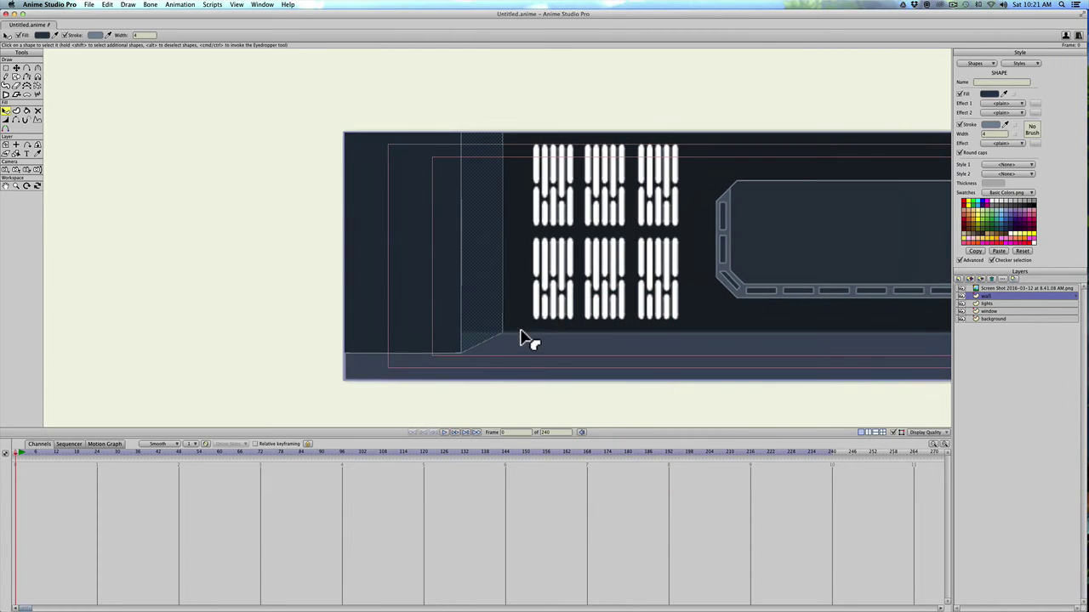
pyautogui.click(514, 338)
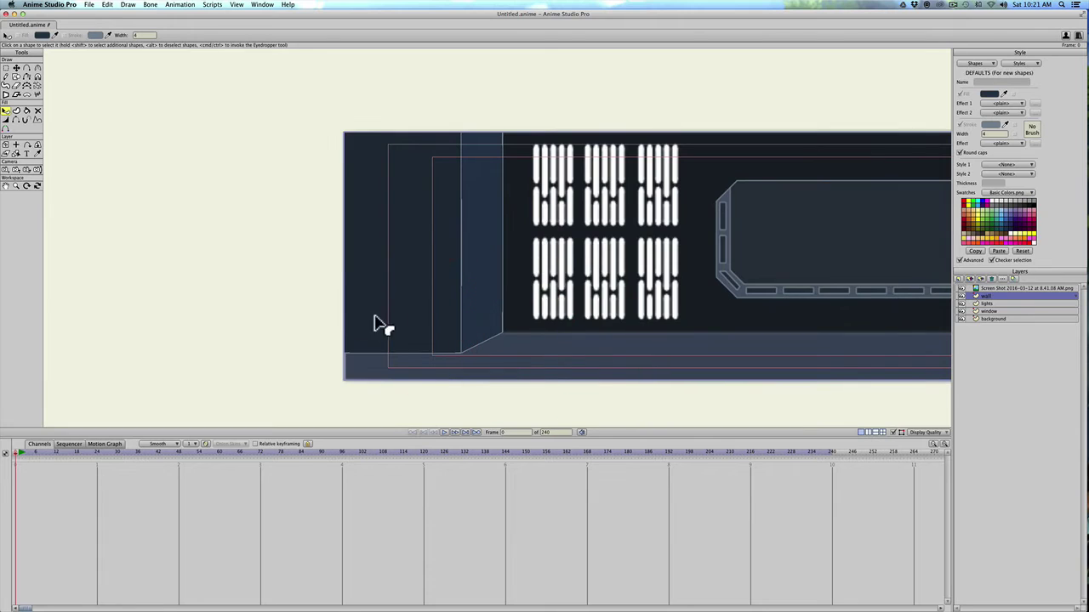
pyautogui.scroll(-2, 485, 312)
pyautogui.scroll(1, 549, 326)
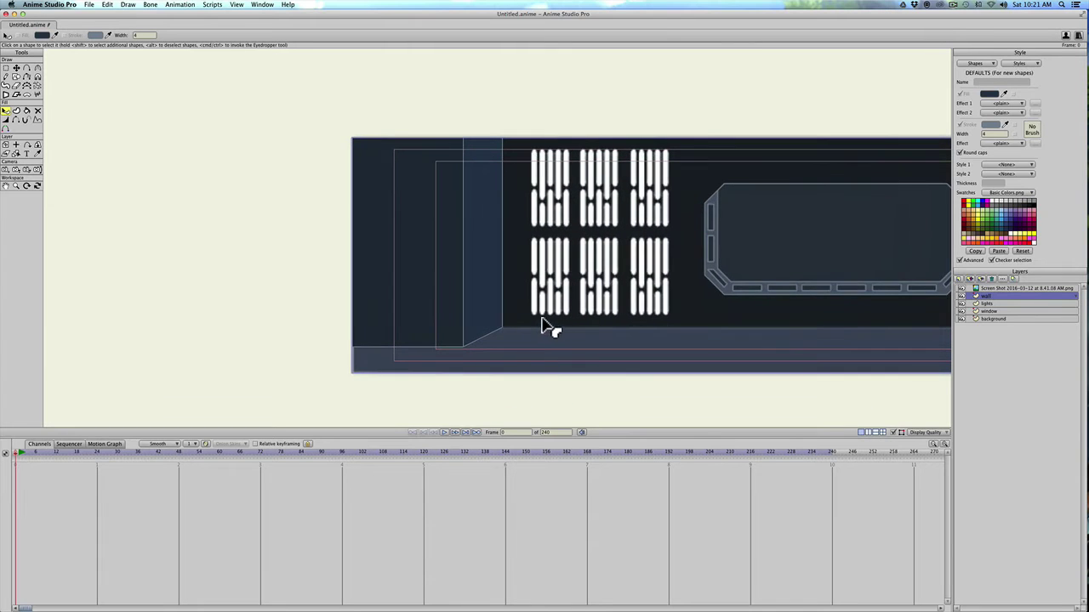
# - Set the angled strip's fill to a muted slate blue, about 2F3D4D, and bring the whole background into view
pyautogui.press('q')
pyautogui.click(489, 276)
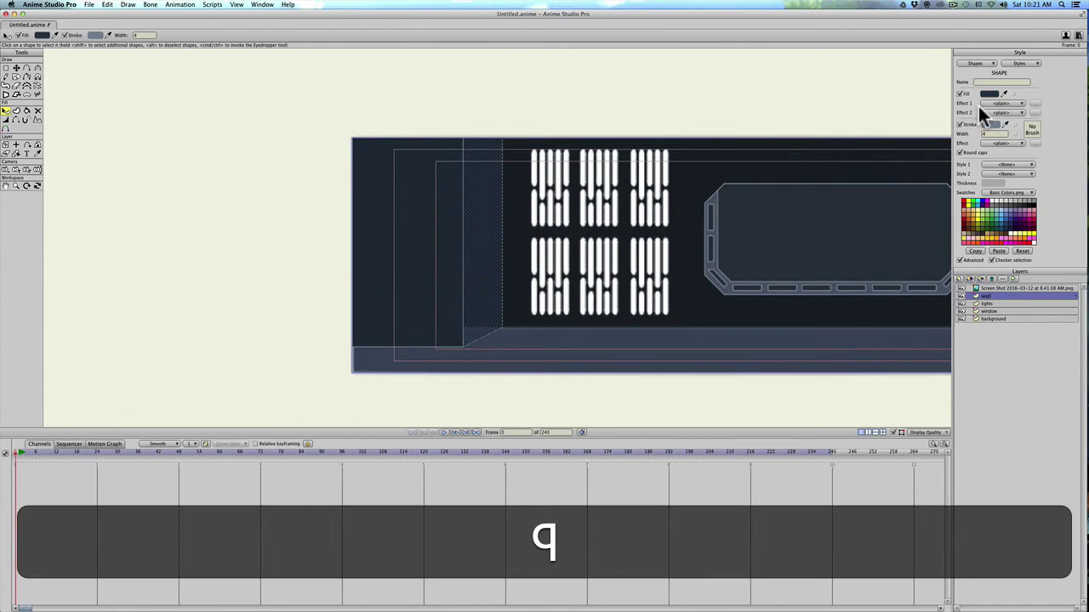
pyautogui.click(985, 94)
pyautogui.moveTo(500, 339); pyautogui.dragTo(491, 338)
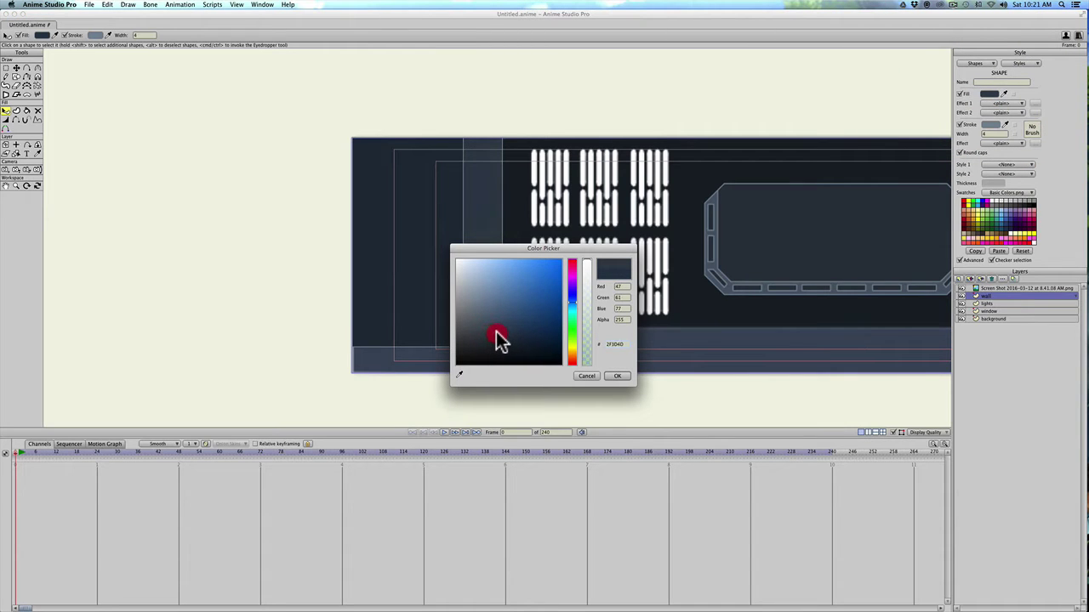
pyautogui.click(618, 376)
pyautogui.moveTo(617, 374); pyautogui.dragTo(548, 311)
pyautogui.scroll(-2, 551, 311)
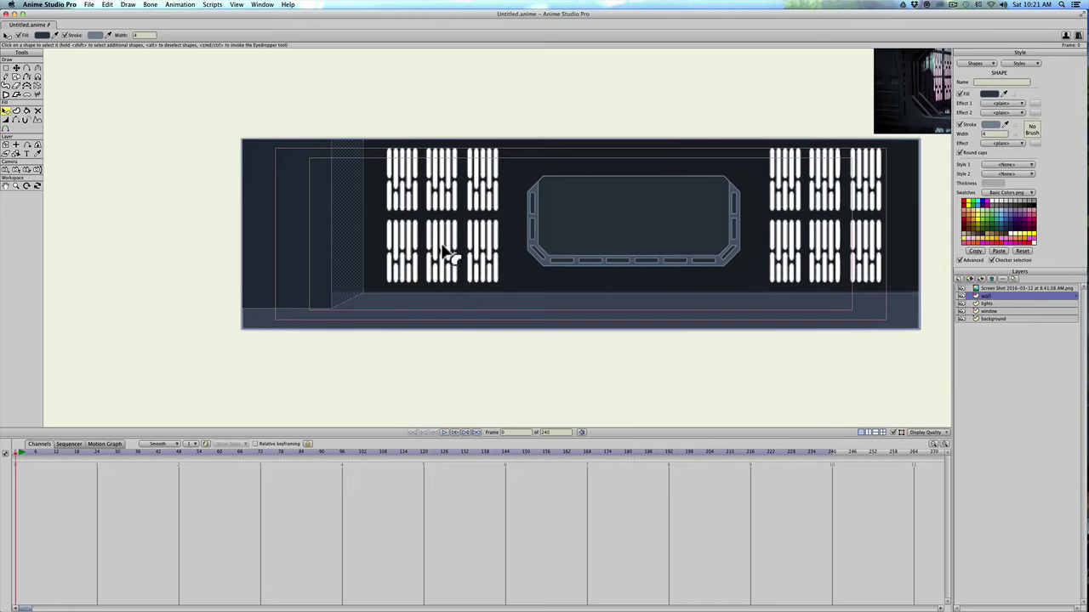
pyautogui.scroll(-1, 530, 270)
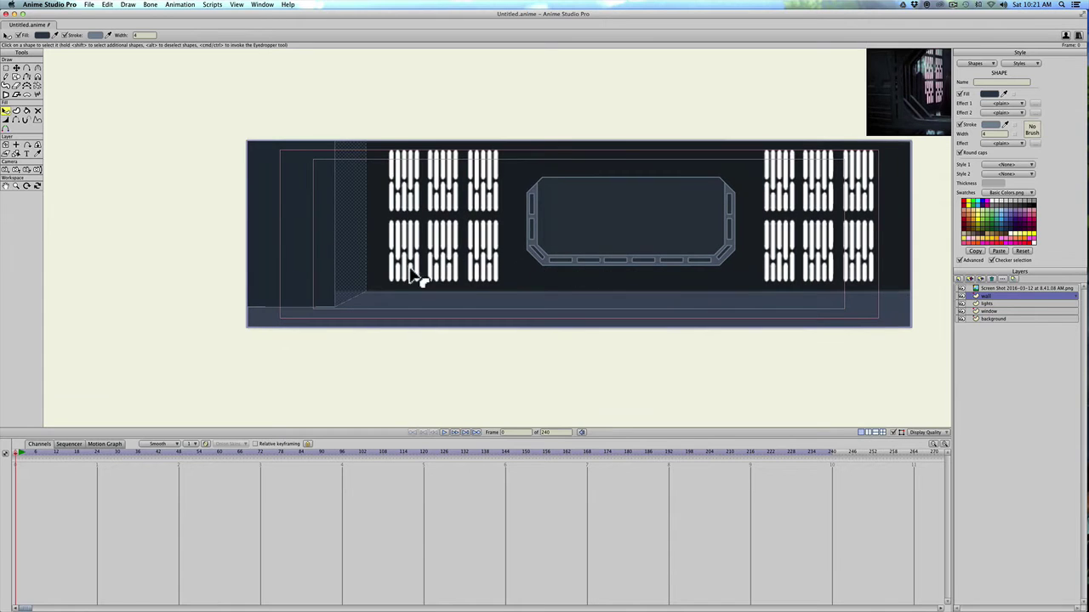
# - Add a new vector layer above the wall layer and name it details
pyautogui.scroll(-1, 578, 287)
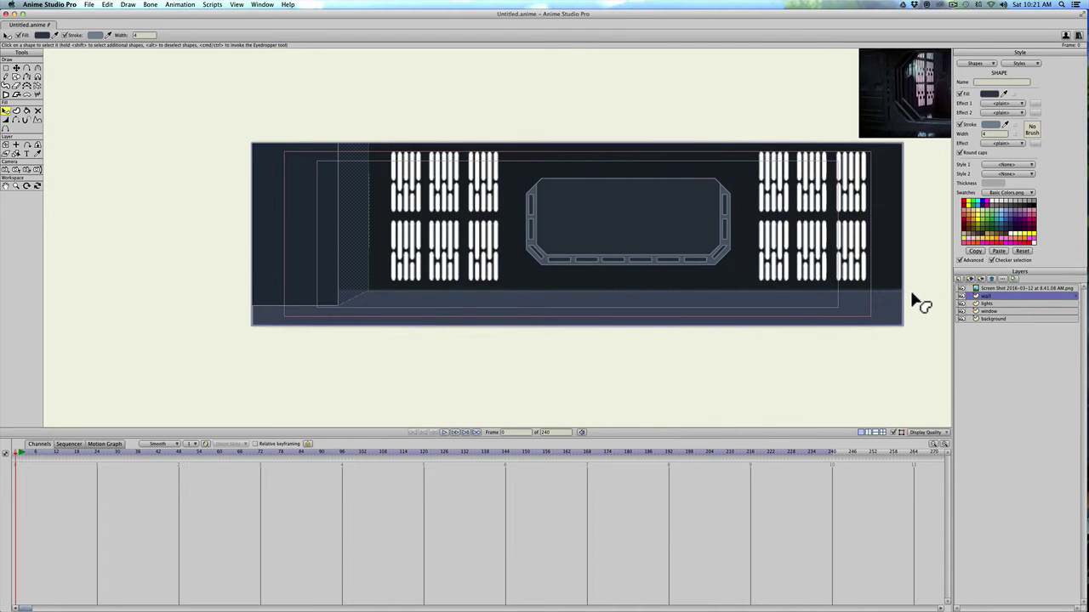
pyautogui.click(959, 279)
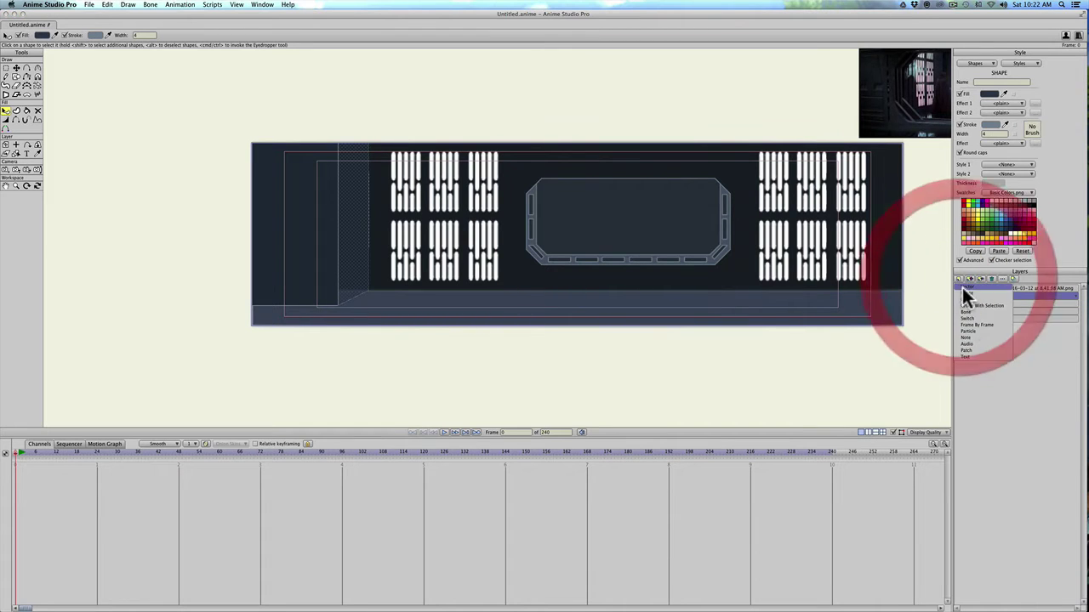
pyautogui.click(964, 289)
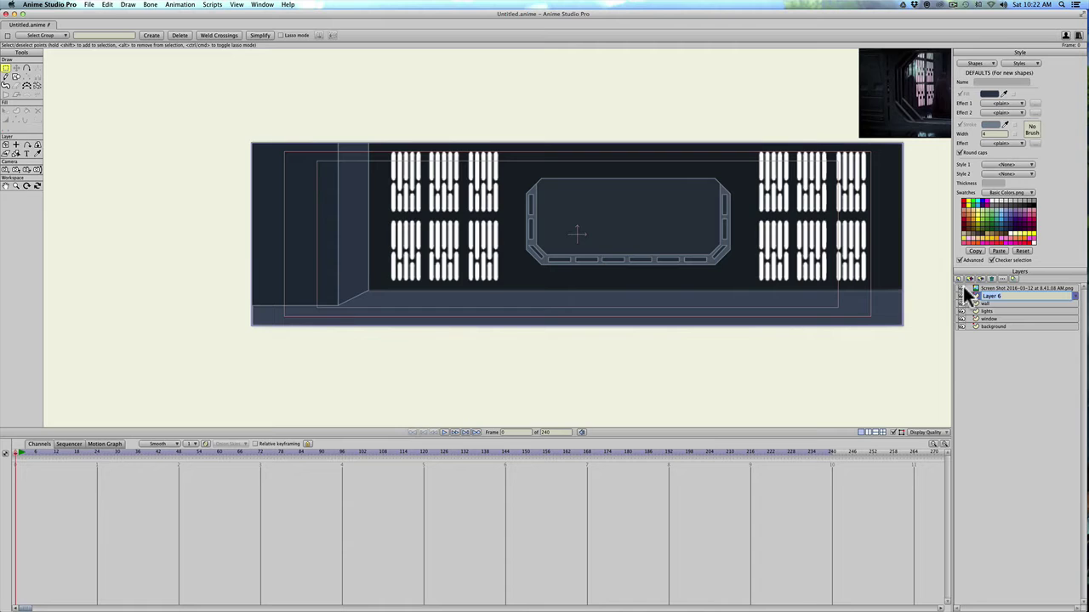
pyautogui.write('details')
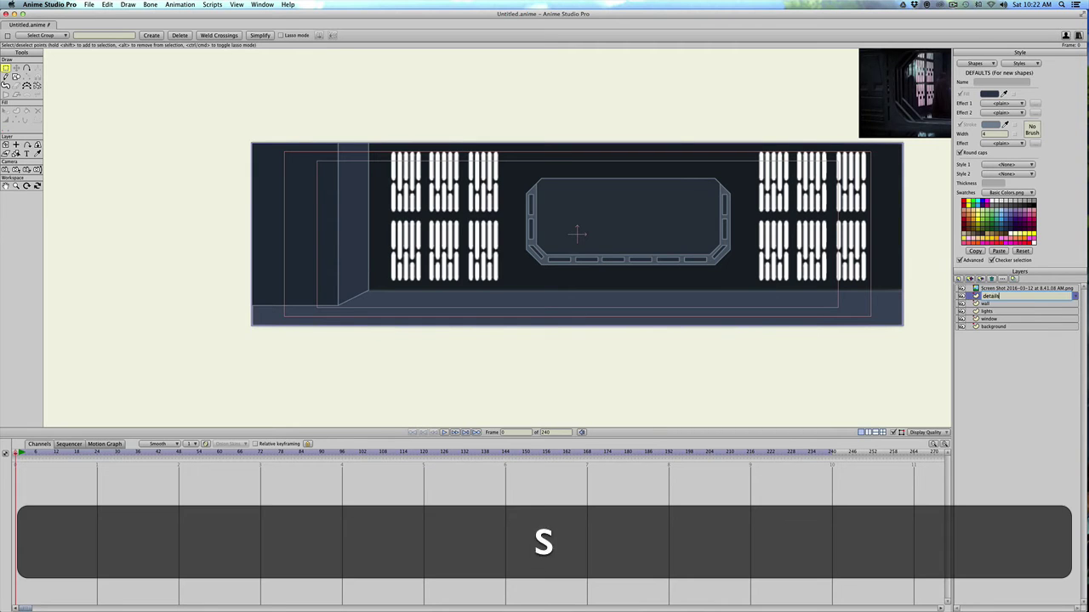
pyautogui.press('Return')
# - Draw the seam lines of the central floor panel below the window with the Add Point tool
pyautogui.scroll(1, 706, 324)
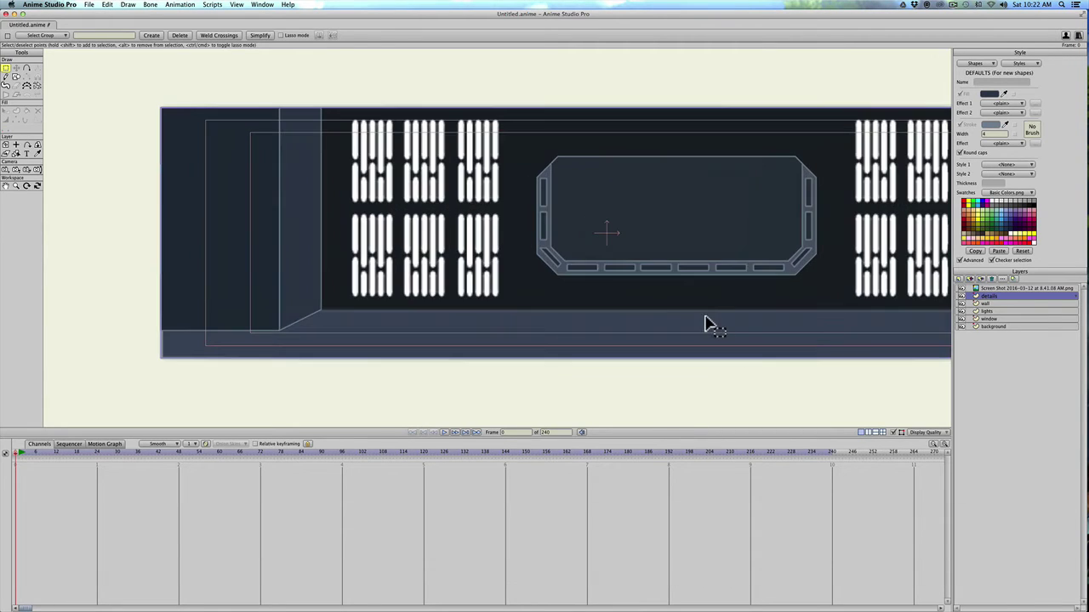
pyautogui.press('space')
pyautogui.moveTo(714, 324); pyautogui.dragTo(635, 307)
pyautogui.scroll(-5, 605, 297)
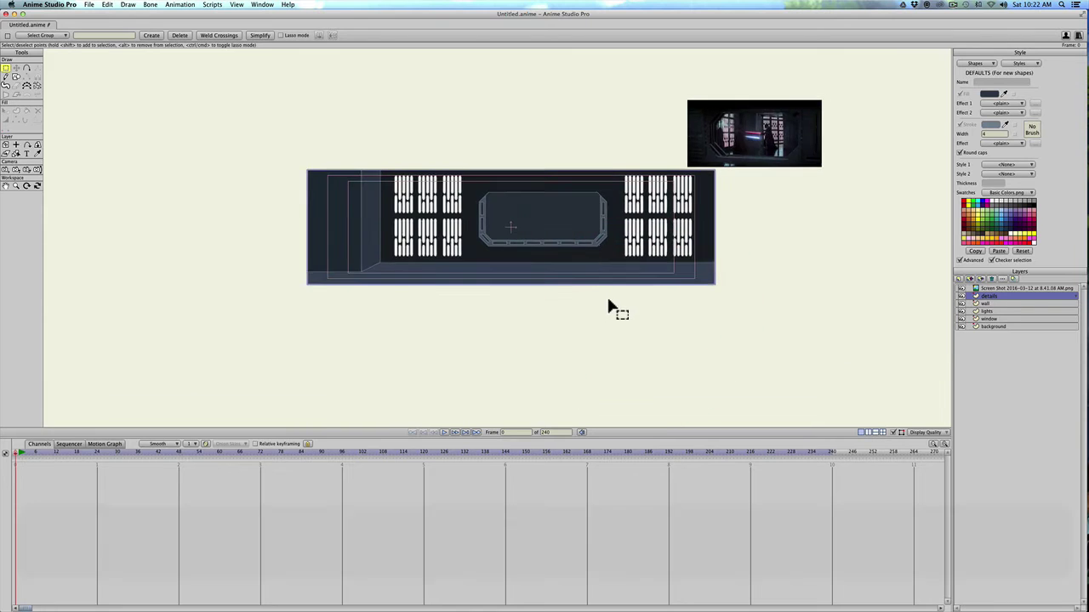
pyautogui.scroll(3, 604, 296)
pyautogui.scroll(3, 583, 295)
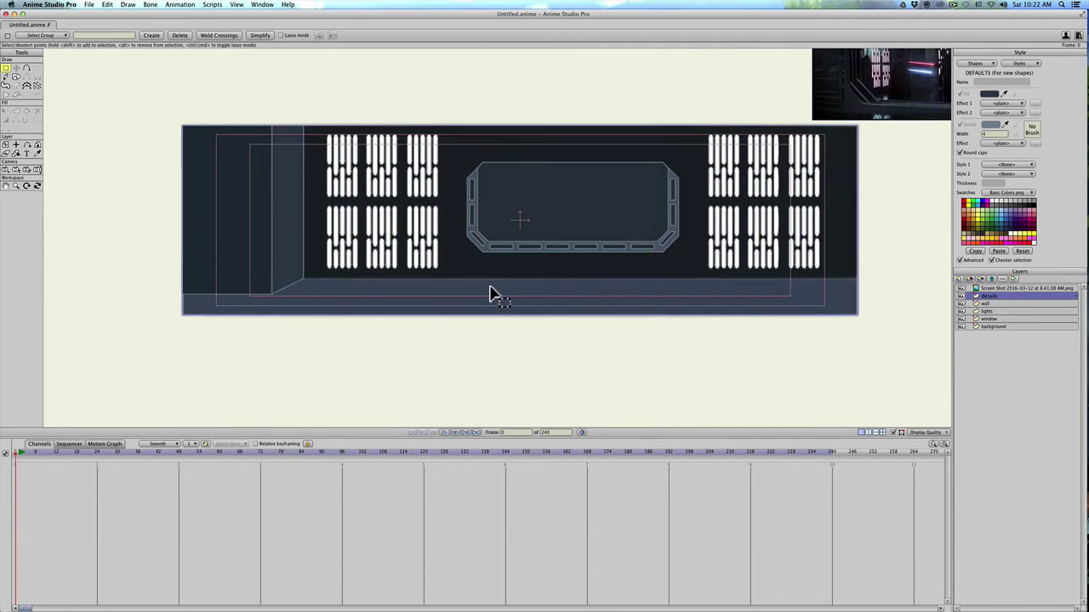
pyautogui.scroll(-1, 494, 295)
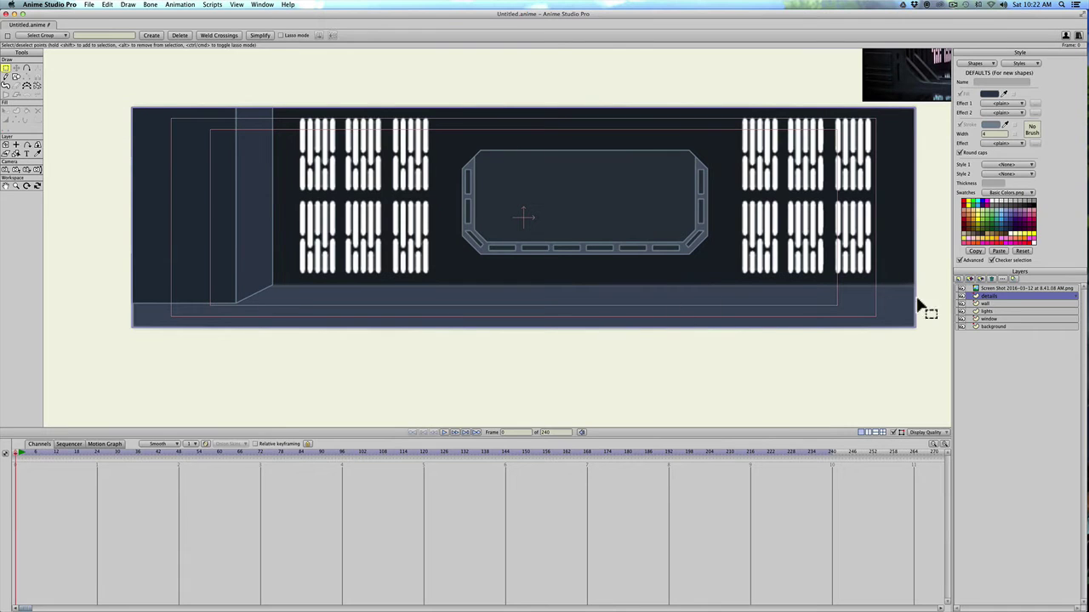
pyautogui.click(26, 70)
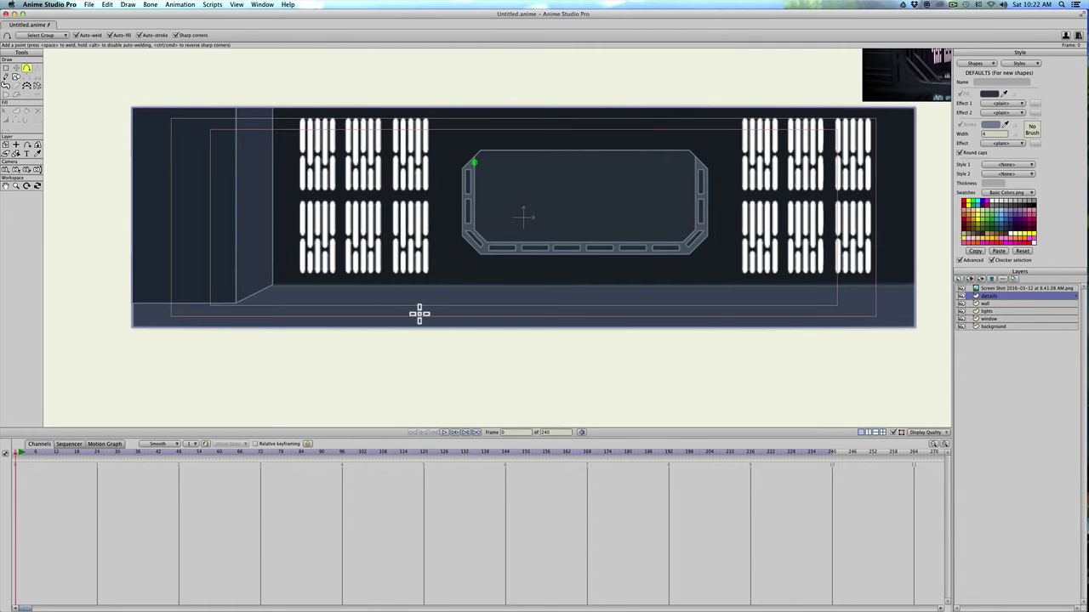
pyautogui.moveTo(421, 326)
pyautogui.mouseDown()
pyautogui.moveTo(439, 306)
pyautogui.moveTo(467, 304)
pyautogui.mouseUp()
pyautogui.moveTo(508, 303)
pyautogui.mouseDown()
pyautogui.moveTo(761, 306)
pyautogui.moveTo(772, 327)
pyautogui.moveTo(760, 311)
pyautogui.mouseUp()
# - Add angled floor panel seams on both sides of the central panel, running to the right edge and towards the left wall
pyautogui.press('shift')
pyautogui.moveTo(765, 312)
pyautogui.mouseDown()
pyautogui.moveTo(888, 313)
pyautogui.moveTo(872, 301)
pyautogui.moveTo(914, 296)
pyautogui.mouseUp()
pyautogui.press('shift')
pyautogui.moveTo(390, 315)
pyautogui.mouseDown()
pyautogui.moveTo(328, 314)
pyautogui.moveTo(368, 289)
pyautogui.moveTo(391, 301)
pyautogui.moveTo(303, 296)
pyautogui.moveTo(268, 326)
pyautogui.moveTo(245, 328)
pyautogui.mouseUp()
pyautogui.press('shift')
pyautogui.press('shift')
# - Compare with the reference picture and extend the floor seam to the background's left edge
pyautogui.press('space')
pyautogui.moveTo(724, 234); pyautogui.dragTo(506, 345)
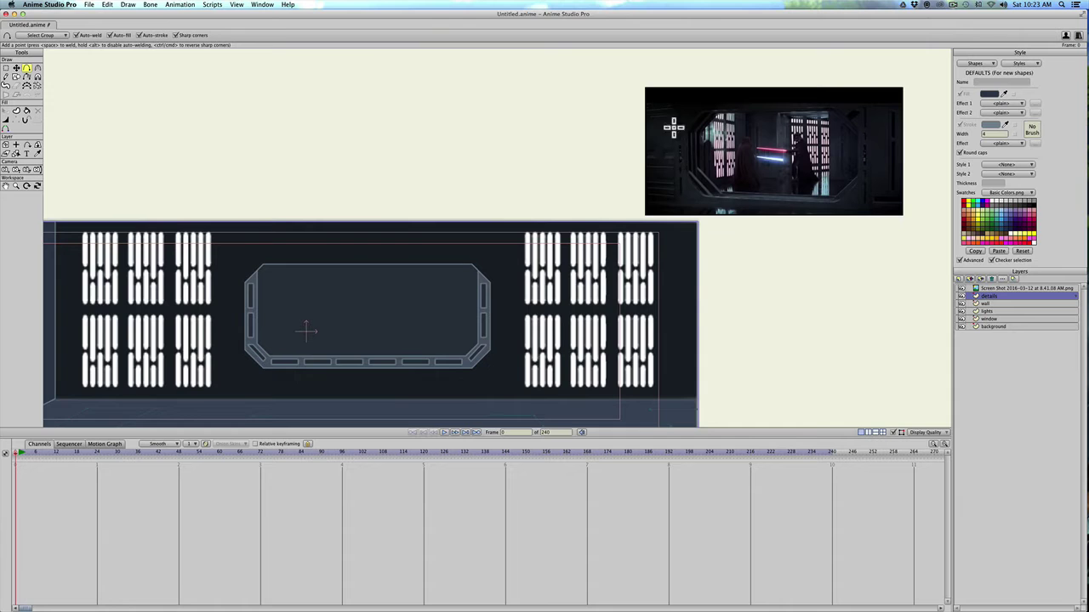
pyautogui.press('space')
pyautogui.moveTo(331, 383); pyautogui.dragTo(484, 255)
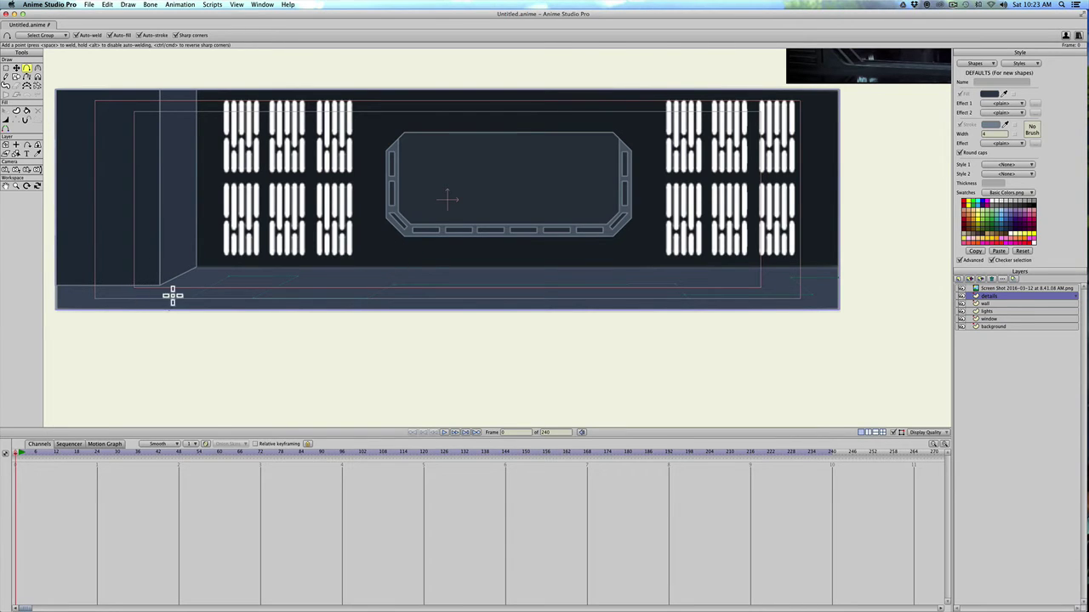
pyautogui.keyDown('shift'); pyautogui.click(57, 301); pyautogui.keyUp('shift')
# - Draw a short slanted line low on the angled strip and vertical lines on the front wall and the back wall's right end
pyautogui.click(191, 264)
pyautogui.click(146, 269)
pyautogui.keyDown('shift'); pyautogui.click(139, 104); pyautogui.keyUp('shift')
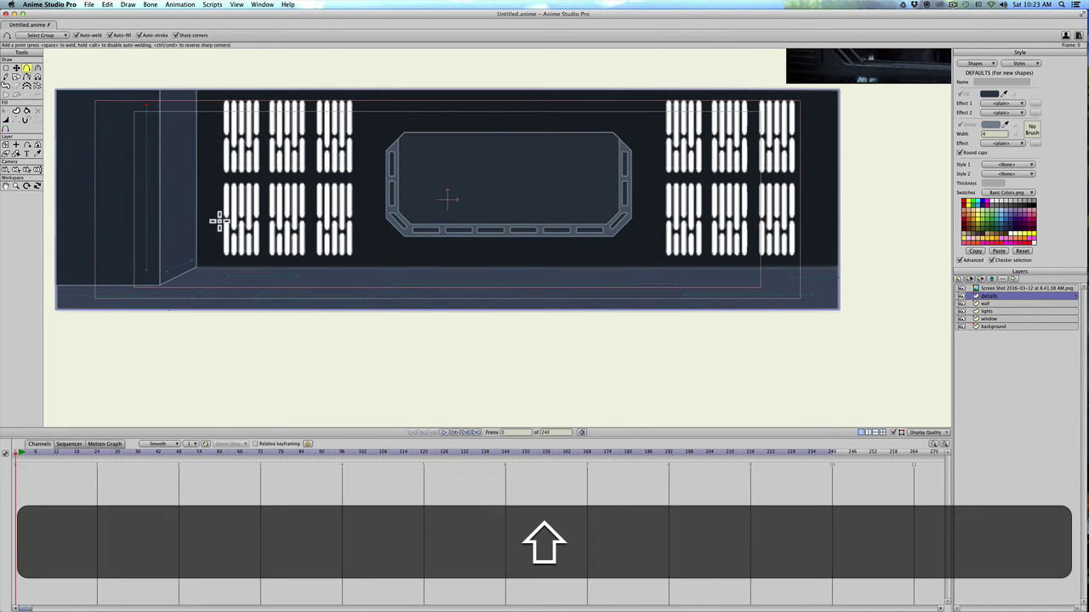
pyautogui.click(818, 258)
pyautogui.keyDown('shift'); pyautogui.click(813, 133); pyautogui.keyUp('shift')
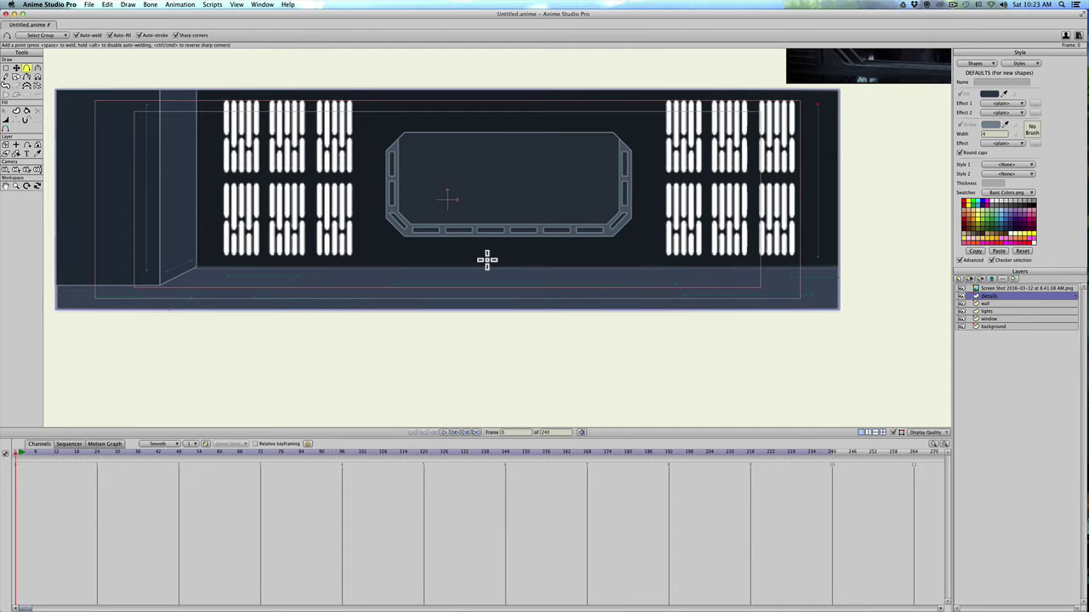
# - Create a stroked shape from all the detail lines and preview the scene in a render
pyautogui.press('super+a')
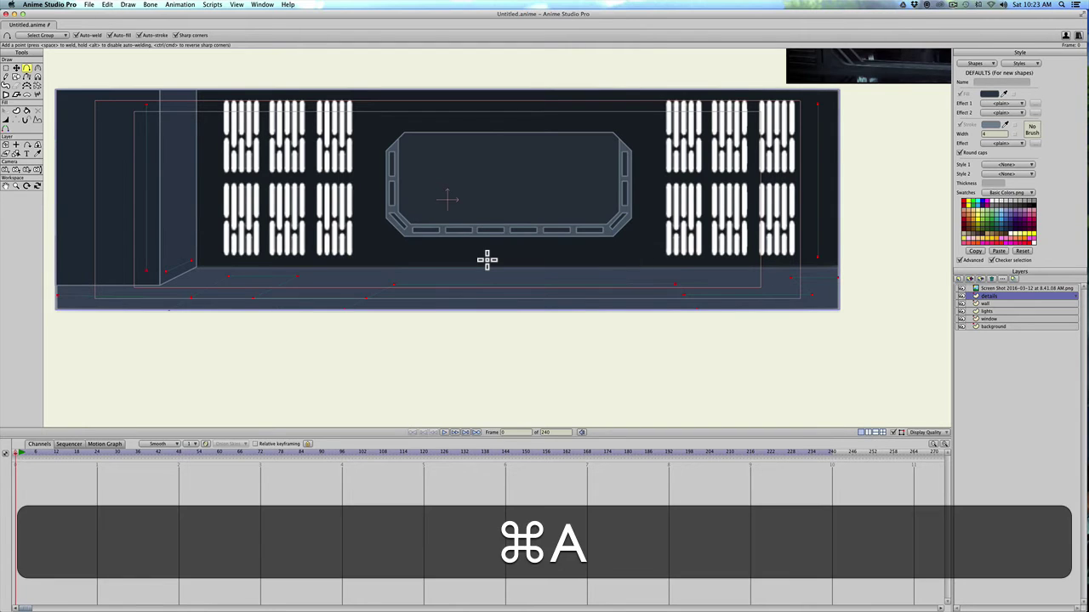
pyautogui.press('u')
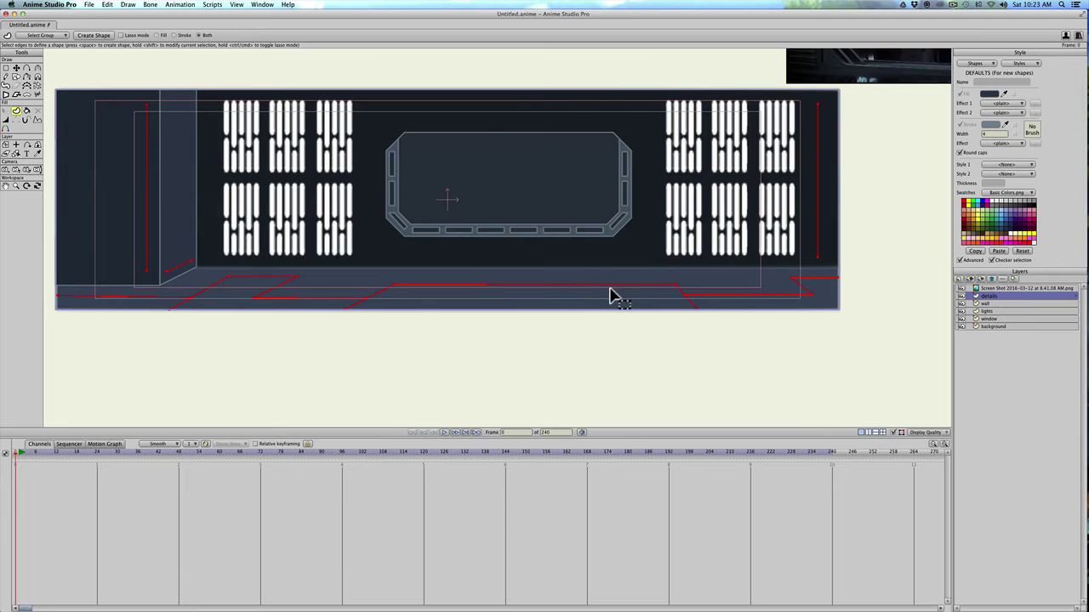
pyautogui.press('space')
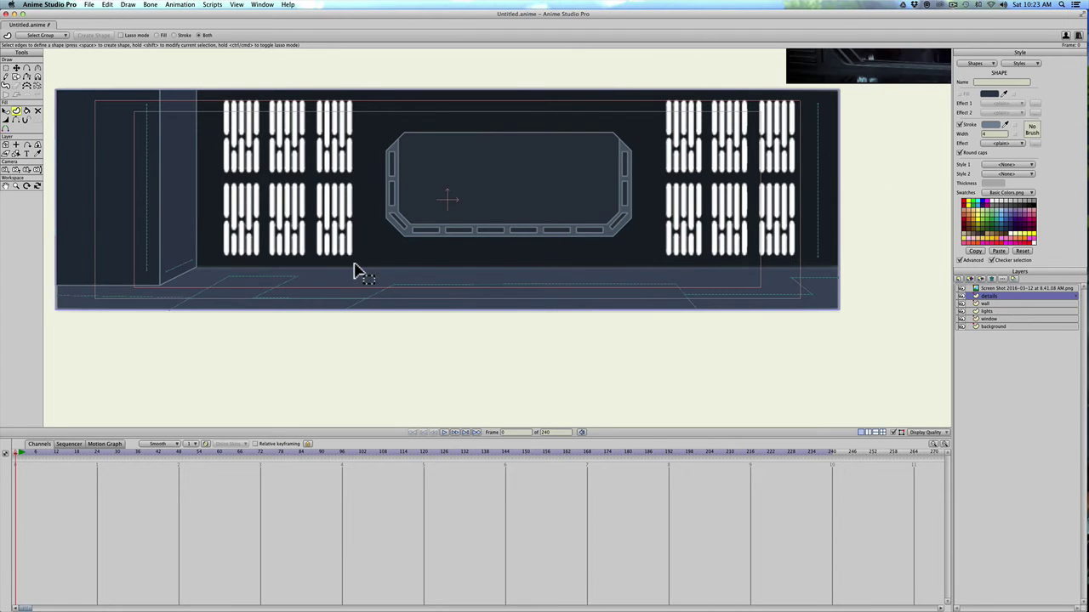
pyautogui.press('super+r')
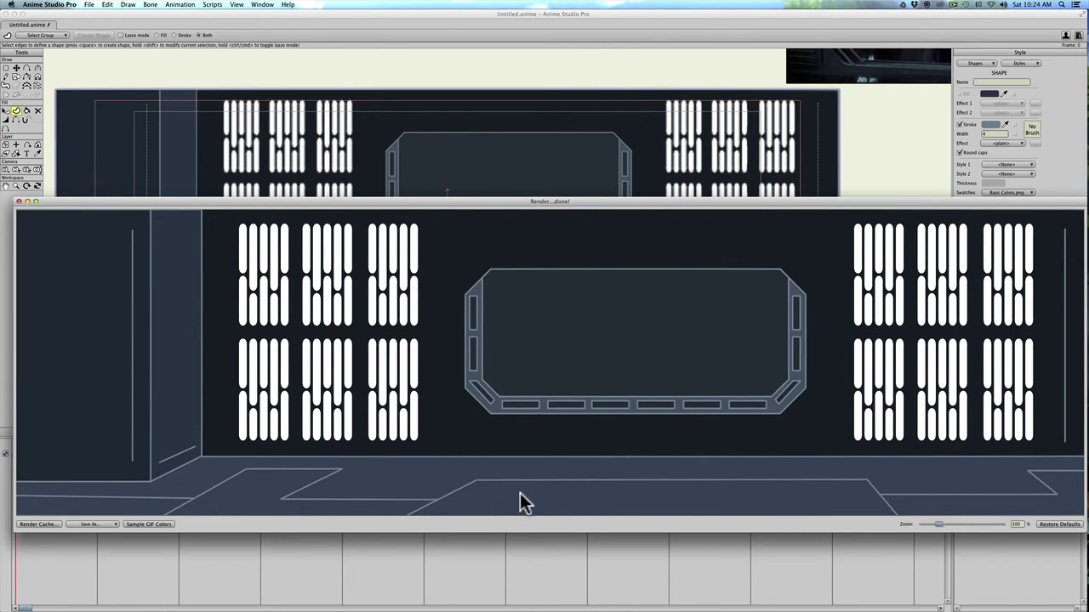
pyautogui.click(19, 202)
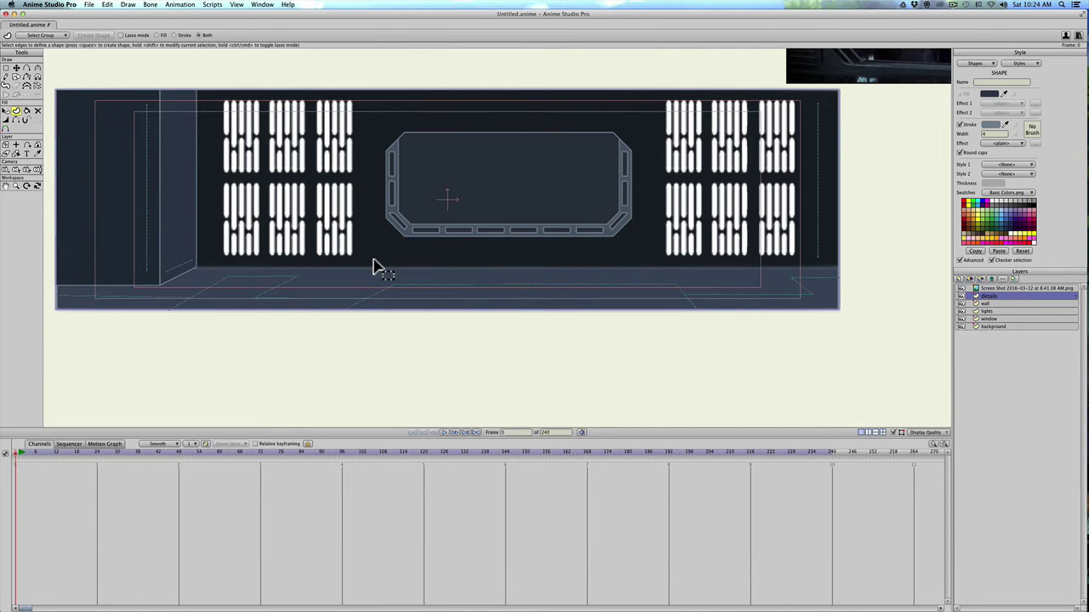
# - Draw a long, thin rectangle above the window, slightly wider than the window frame
pyautogui.scroll(2, 479, 213)
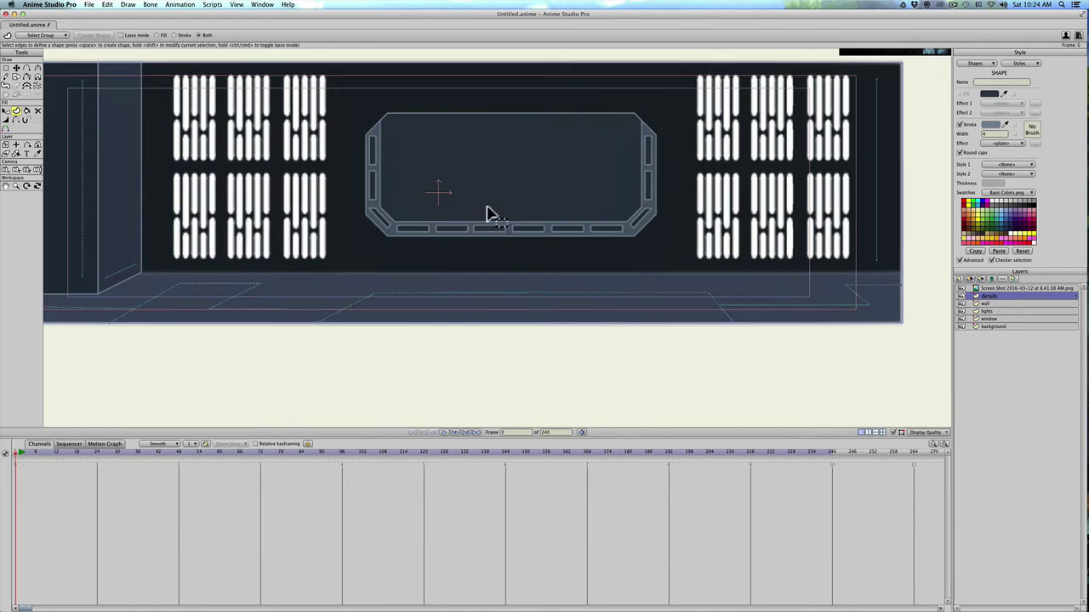
pyautogui.press('space')
pyautogui.moveTo(503, 212); pyautogui.dragTo(540, 236)
pyautogui.scroll(1, 451, 245)
pyautogui.press('space')
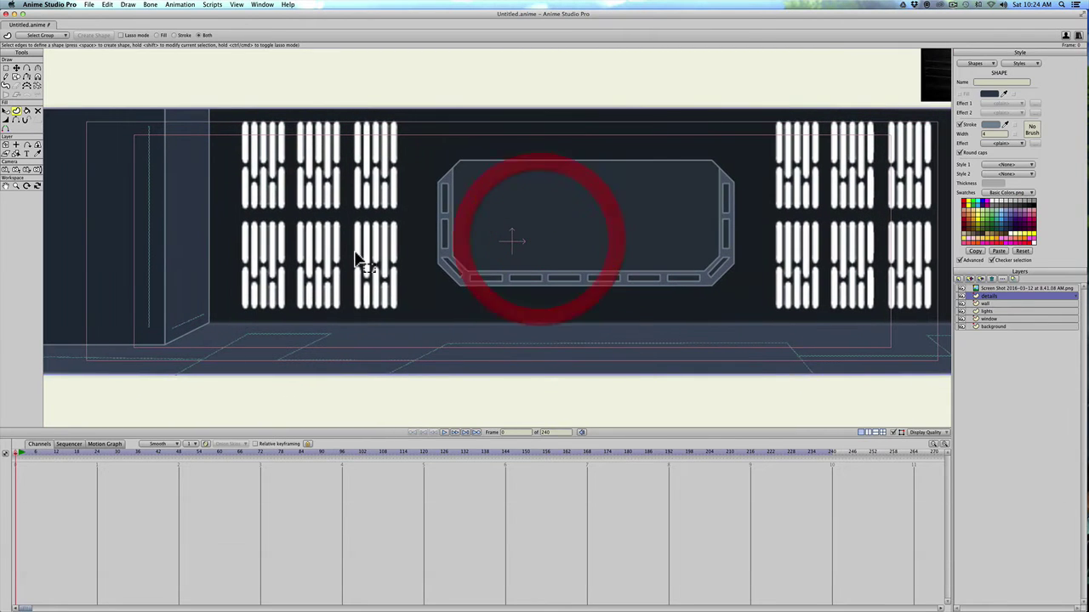
pyautogui.press('space')
pyautogui.moveTo(460, 241)
pyautogui.mouseDown()
pyautogui.moveTo(476, 243)
pyautogui.moveTo(457, 252)
pyautogui.mouseUp()
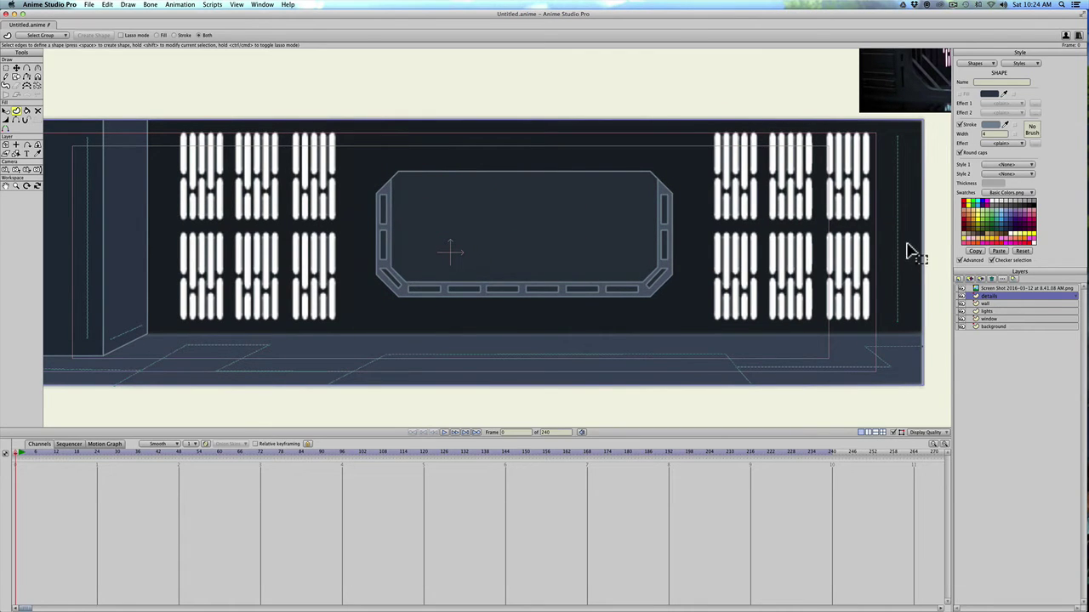
pyautogui.press('s')
pyautogui.click(85, 35)
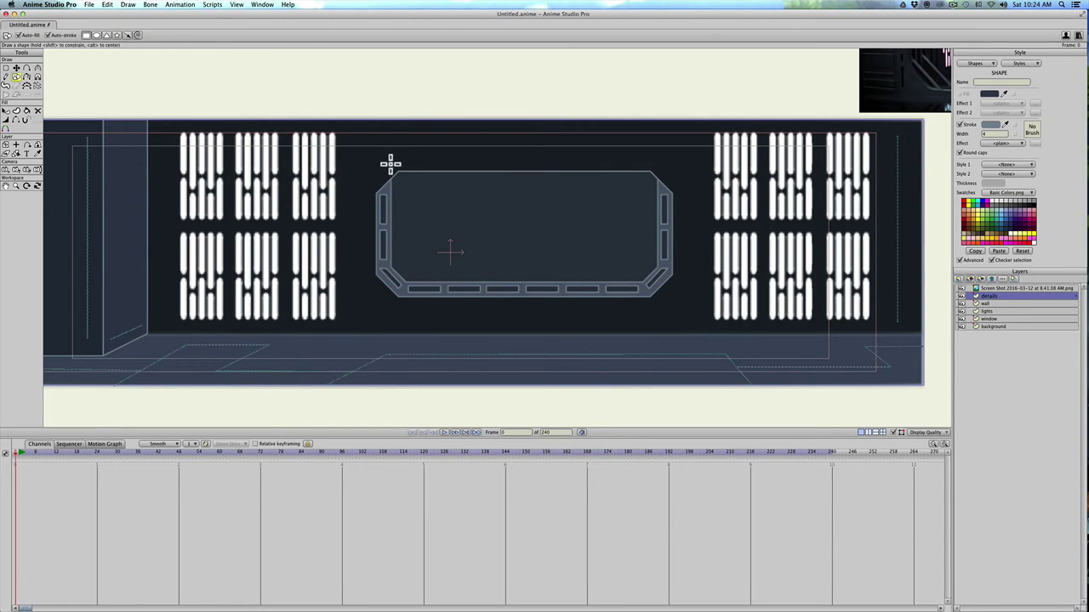
pyautogui.moveTo(375, 156); pyautogui.dragTo(678, 138)
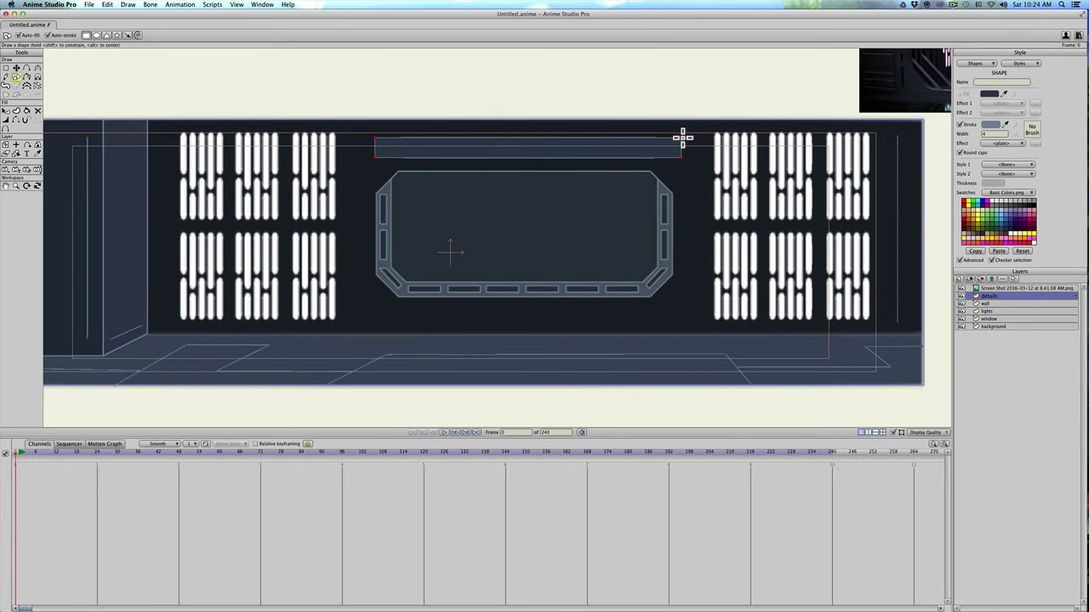
pyautogui.click(682, 137)
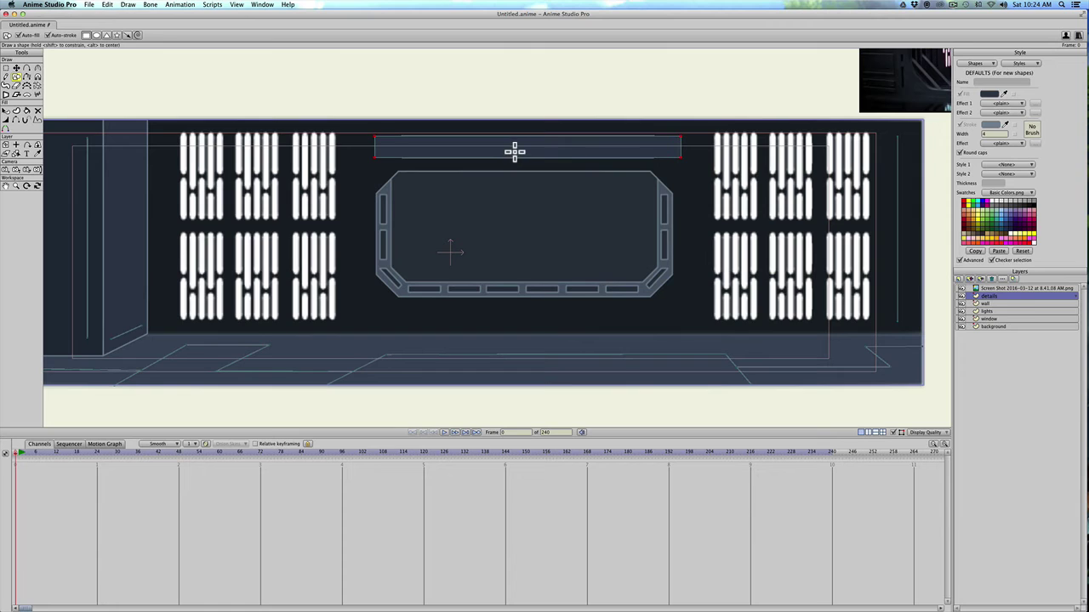
# - Draw a small rectangle inside the left end of the long bar and give it a darker navy fill
pyautogui.moveTo(382, 154); pyautogui.dragTo(403, 142)
pyautogui.press('q')
pyautogui.click(389, 149)
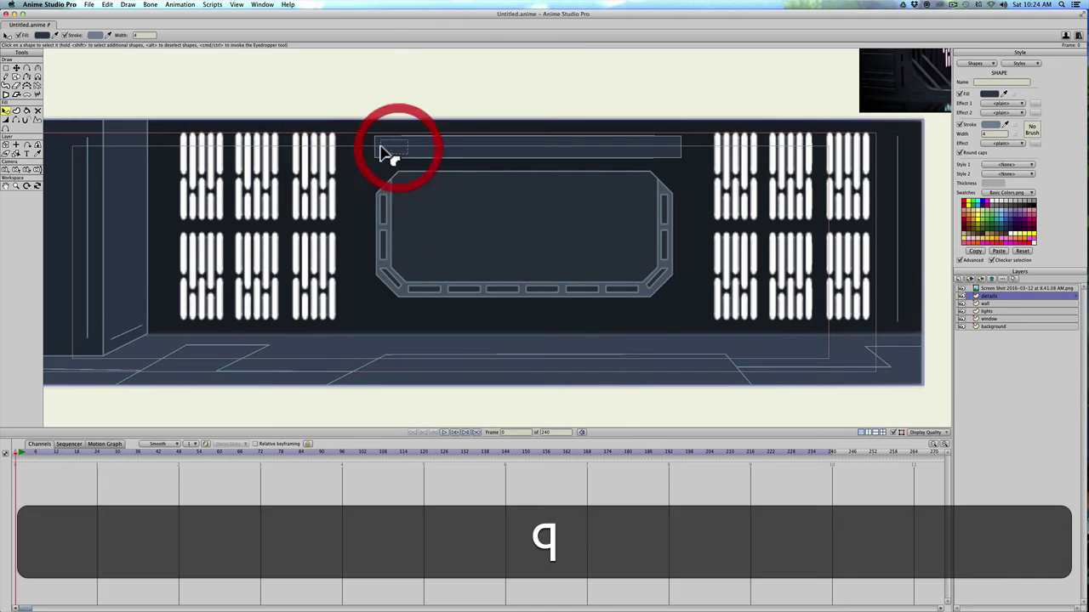
pyautogui.click(988, 95)
pyautogui.moveTo(508, 332)
pyautogui.mouseDown()
pyautogui.moveTo(510, 323)
pyautogui.moveTo(518, 340)
pyautogui.moveTo(496, 334)
pyautogui.mouseUp()
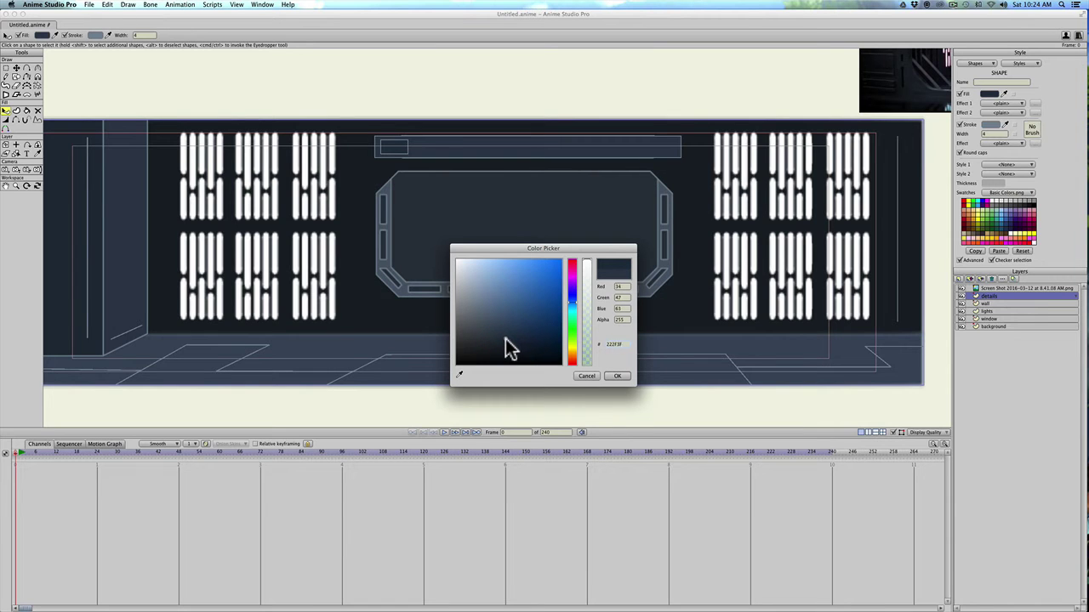
pyautogui.click(508, 349)
pyautogui.click(616, 376)
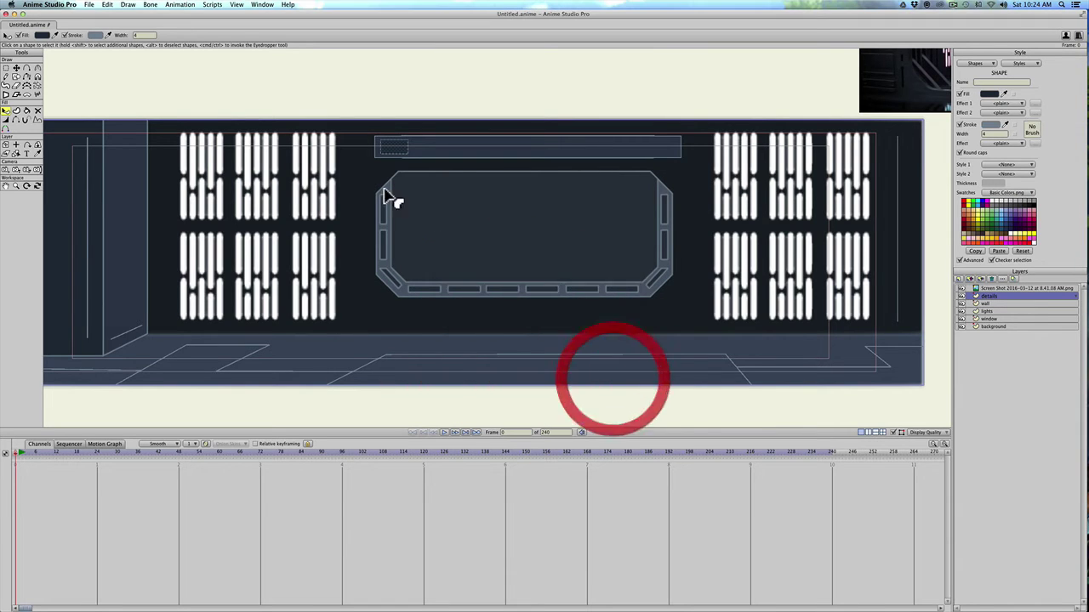
# - Duplicate the small rectangle twice and place the copies beside it in the bar, making an evenly spaced row of three
pyautogui.click(391, 151)
pyautogui.press('t')
pyautogui.click(394, 151)
pyautogui.press('super+c')
pyautogui.press('super+v')
pyautogui.press('shift+super+v')
pyautogui.moveTo(401, 161); pyautogui.dragTo(425, 157)
pyautogui.keyDown('shift'); pyautogui.click(413, 153); pyautogui.keyUp('shift')
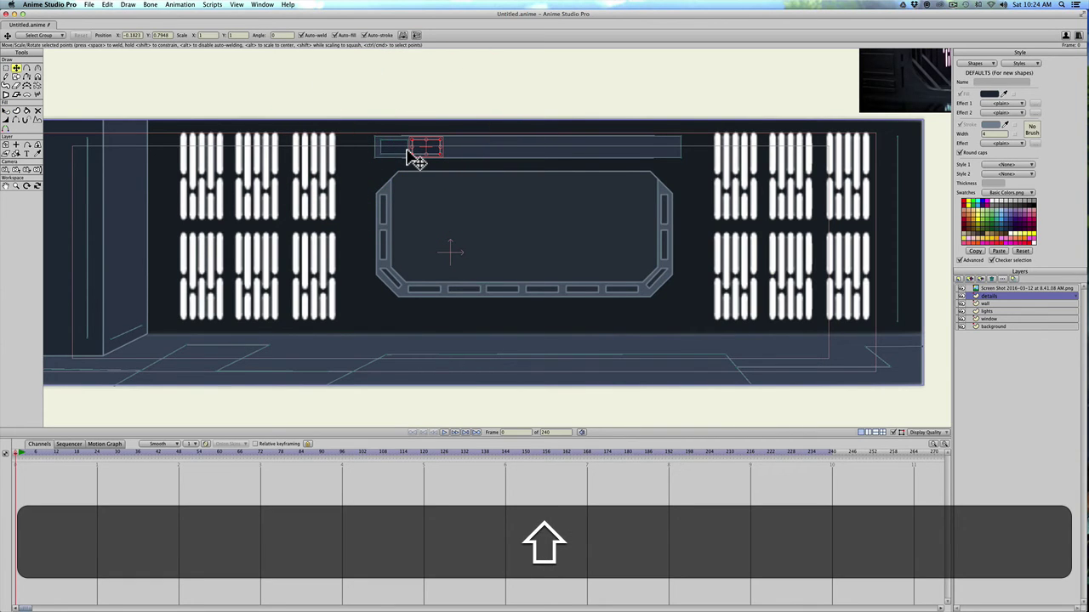
pyautogui.press('super+v')
pyautogui.press('shift+super+v')
pyautogui.moveTo(409, 162); pyautogui.dragTo(450, 151)
pyautogui.press('t')
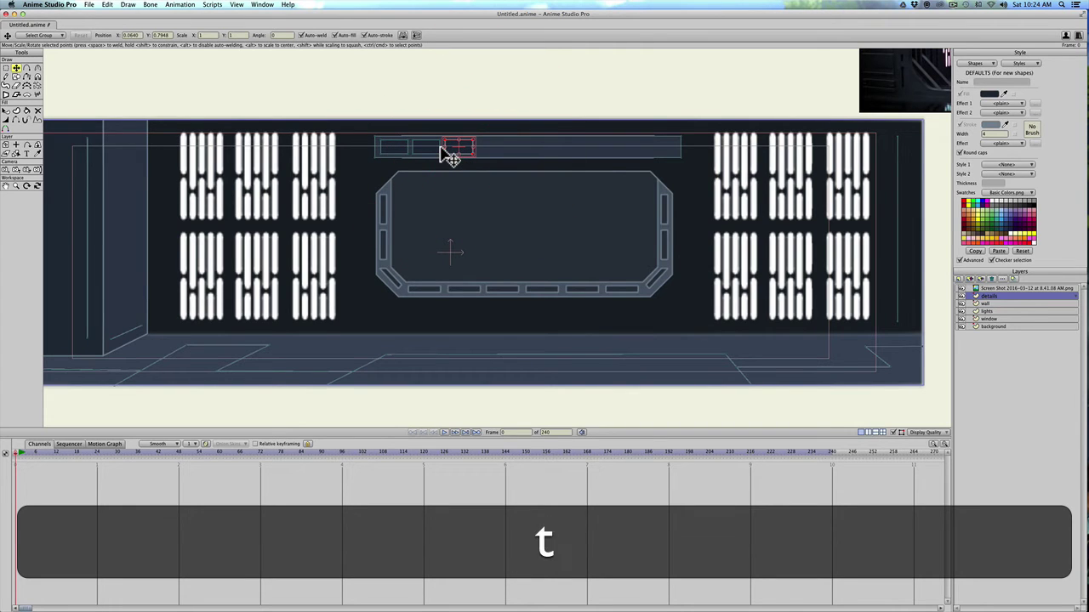
# - Duplicate the group of three small rectangles twice along the bar to make a row of nine, and deselect them
pyautogui.press('shift')
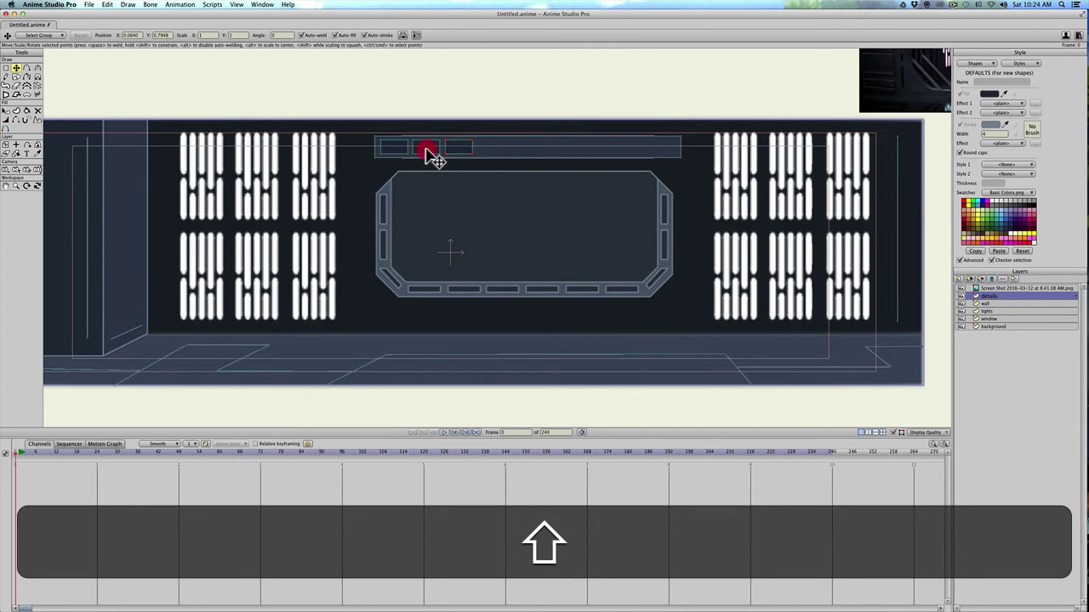
pyautogui.keyDown('shift'); pyautogui.click(427, 151); pyautogui.keyUp('shift')
pyautogui.keyDown('shift'); pyautogui.click(402, 149); pyautogui.keyUp('shift')
pyautogui.press('shift+super+c')
pyautogui.press('super+v')
pyautogui.press('shift+super+v')
pyautogui.moveTo(476, 156); pyautogui.dragTo(562, 154)
pyautogui.press('shift+super+c')
pyautogui.press('super+v')
pyautogui.moveTo(562, 153); pyautogui.dragTo(662, 151)
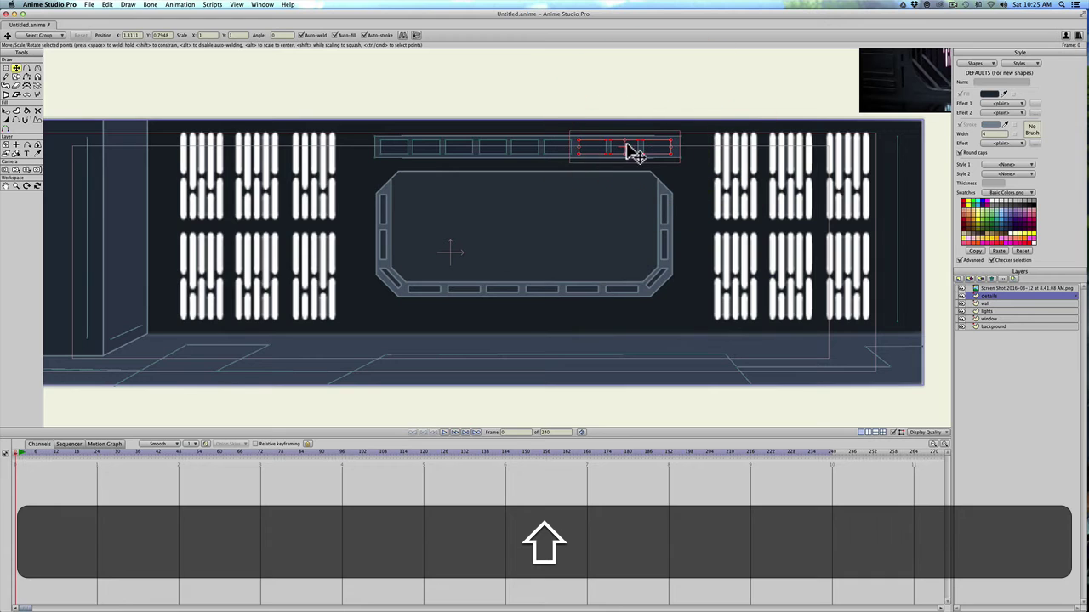
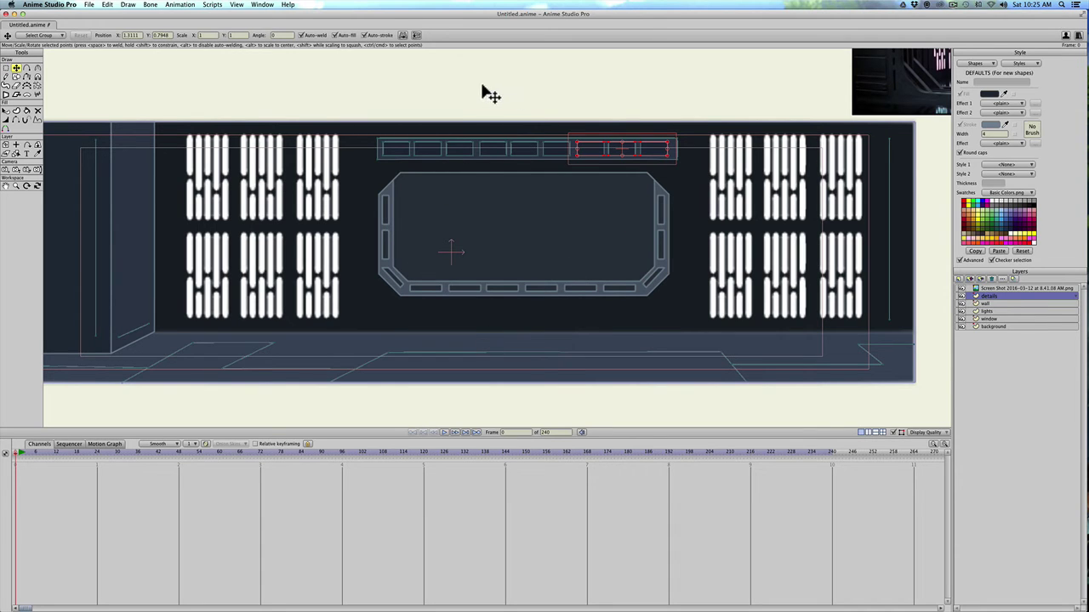
pyautogui.click(412, 111)
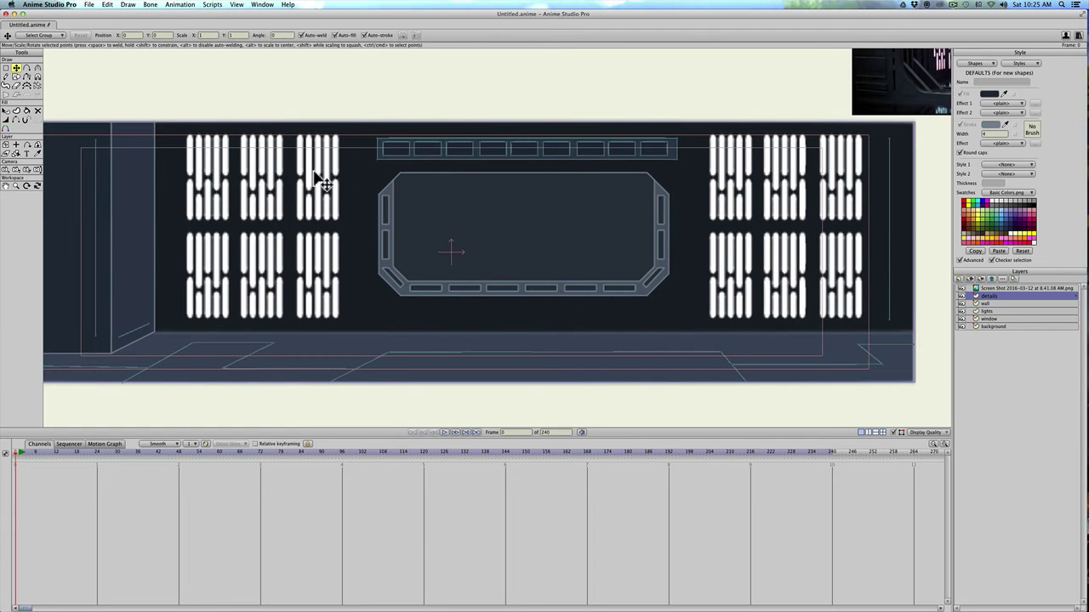
# - Set the fill of the long bar above the window to a darker, near-black blue-grey
pyautogui.press('space')
pyautogui.press('q')
pyautogui.click(383, 158)
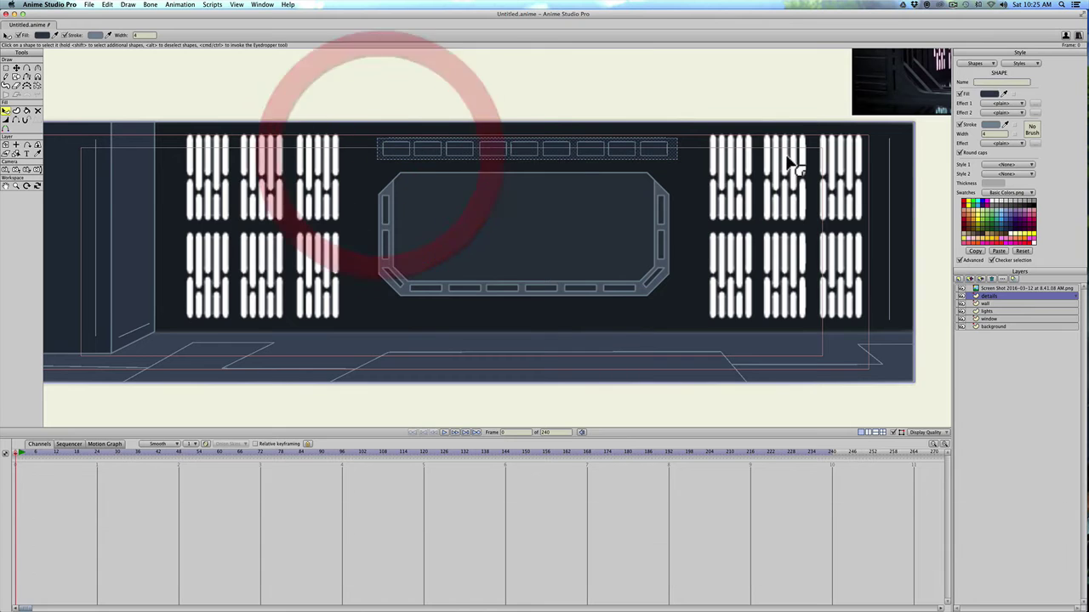
pyautogui.click(991, 94)
pyautogui.moveTo(515, 281); pyautogui.dragTo(498, 341)
pyautogui.click(618, 376)
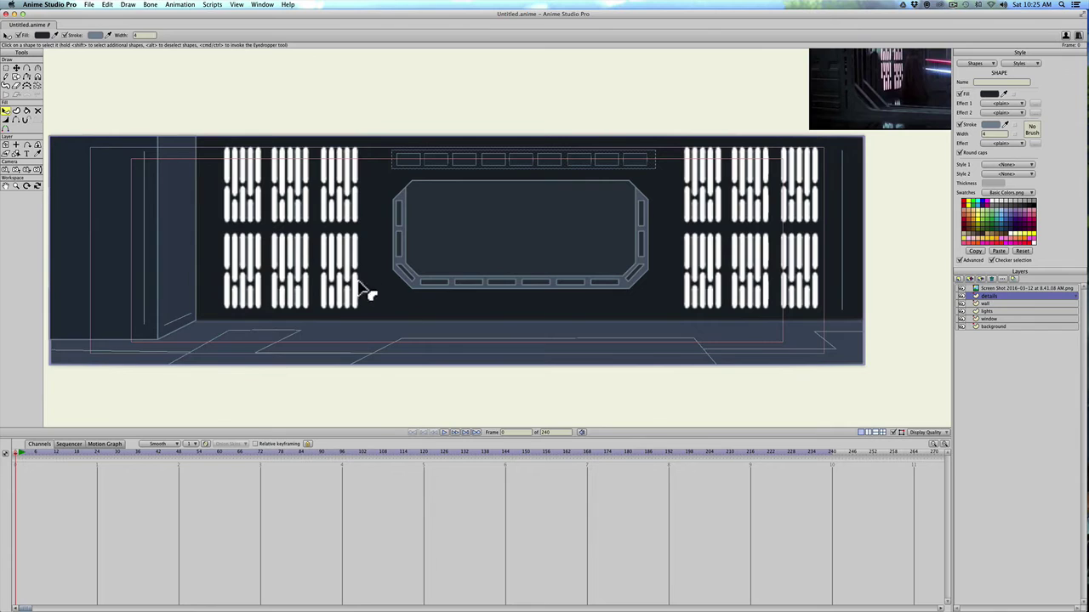
# - Draw a narrow upright rectangle between the light panels and the window's left side, with a small circle inside its upper end
pyautogui.press('s')
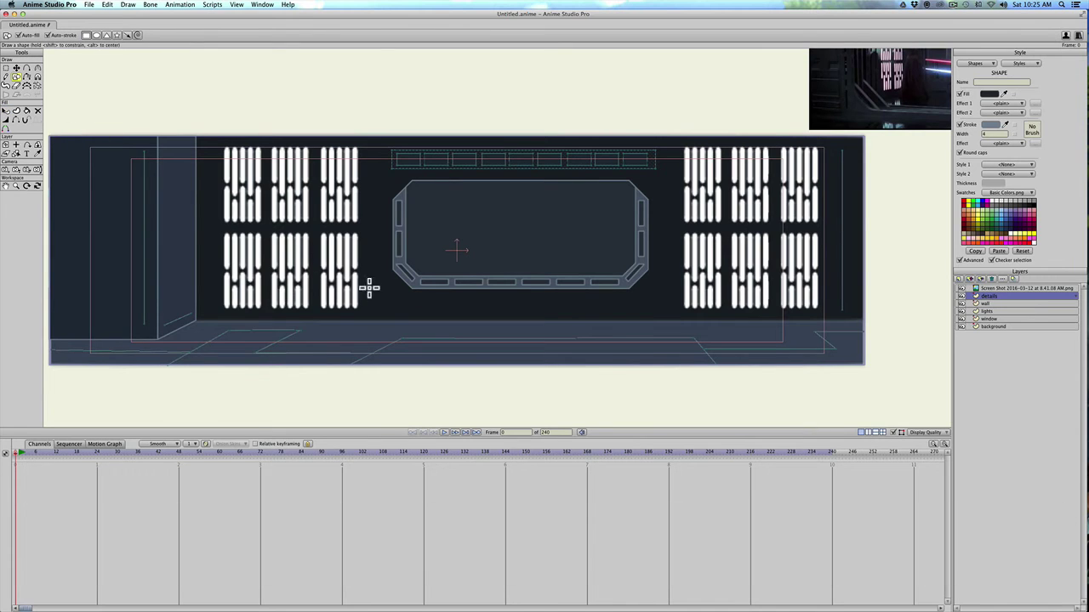
pyautogui.moveTo(367, 304); pyautogui.dragTo(379, 249)
pyautogui.click(97, 35)
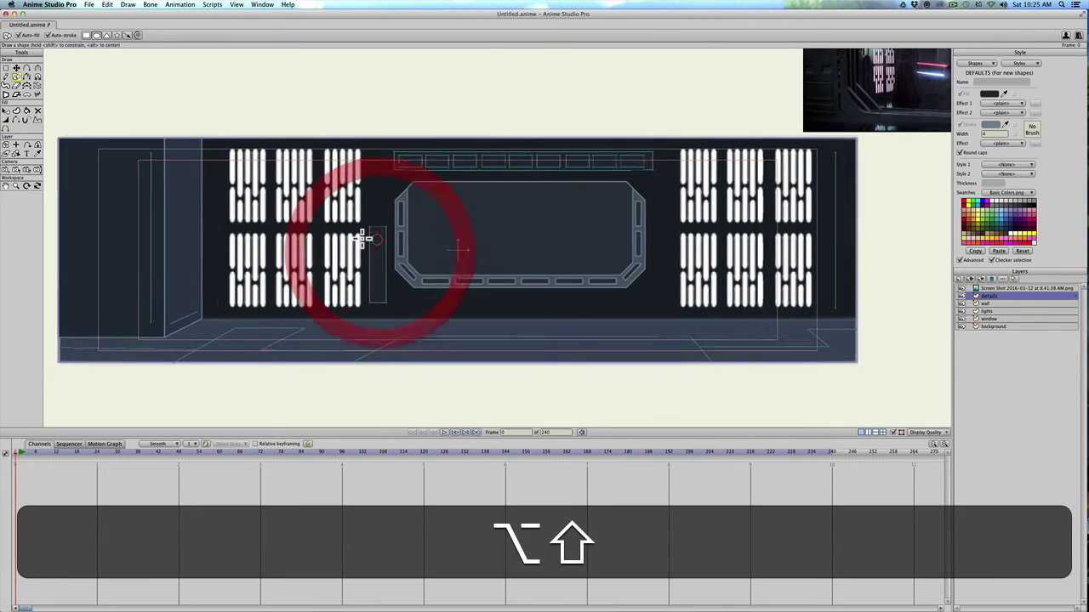
pyautogui.scroll(1, 362, 244)
pyautogui.press('space')
pyautogui.press('space')
pyautogui.press('super+z')
pyautogui.scroll(-1, 361, 270)
pyautogui.click(14, 451)
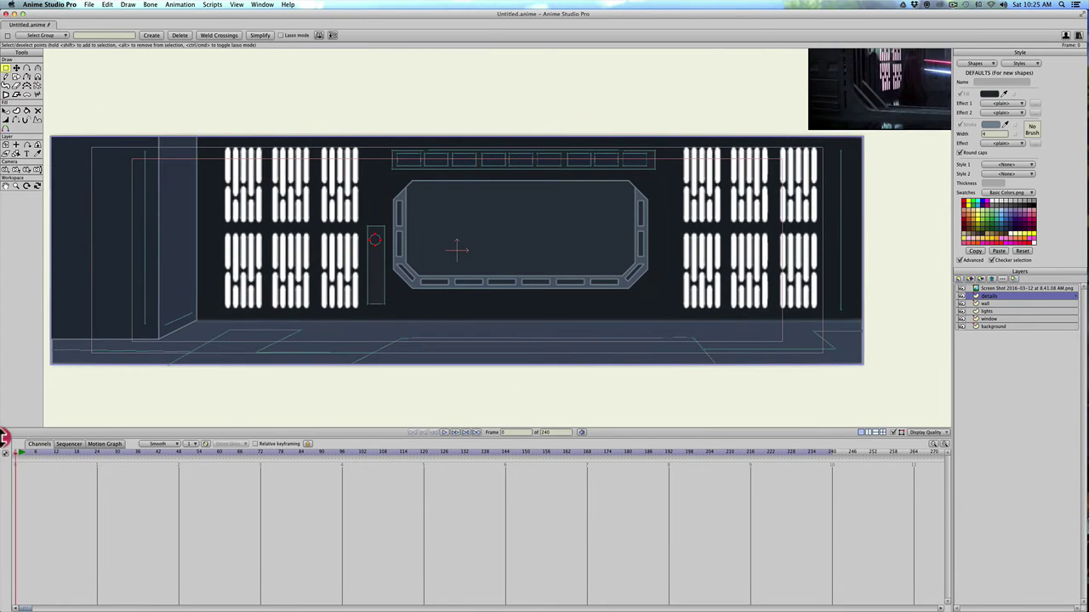
# - Reposition the small circle so it sits centred across the width of the upright rectangle, near its upper end
pyautogui.scroll(1, 329, 291)
pyautogui.press('space')
pyautogui.moveTo(257, 281); pyautogui.dragTo(426, 263)
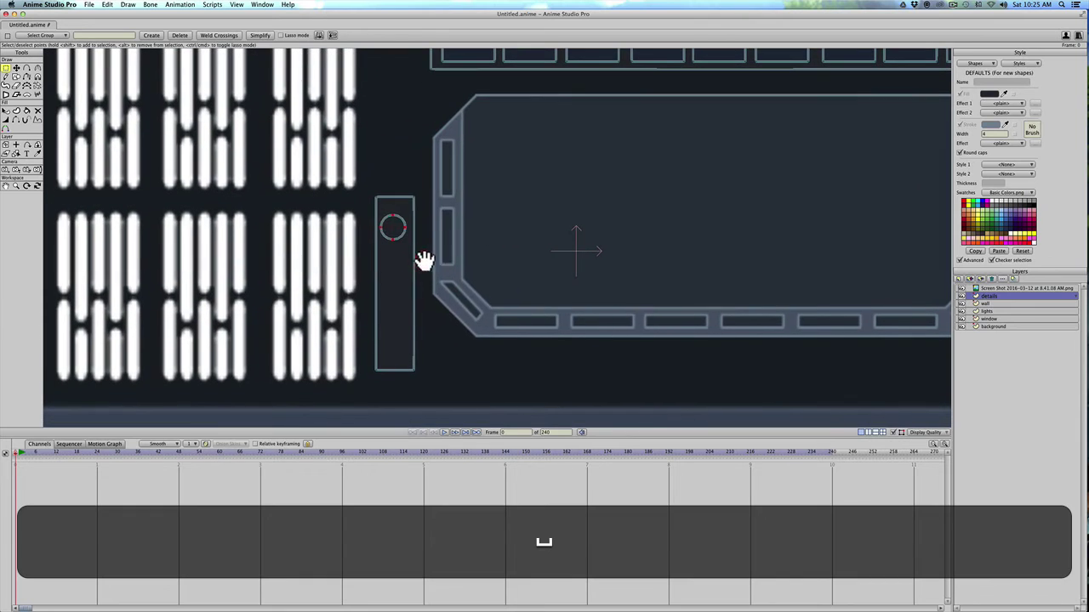
pyautogui.press('t')
pyautogui.click(394, 232)
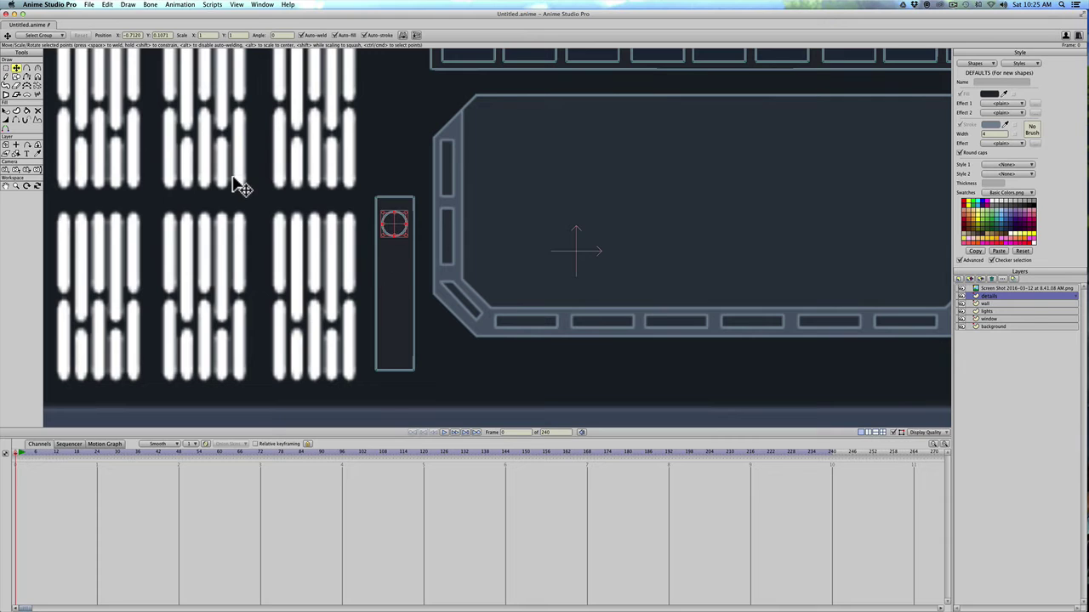
pyautogui.press('s')
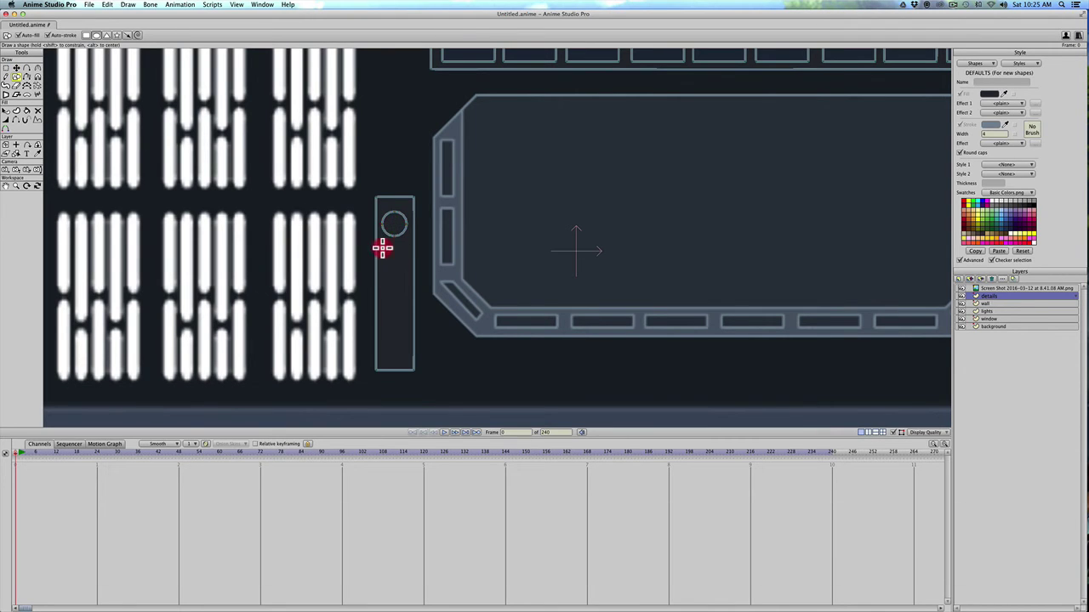
pyautogui.moveTo(405, 276); pyautogui.dragTo(391, 248)
pyautogui.moveTo(403, 272)
pyautogui.mouseDown()
pyautogui.moveTo(416, 287)
pyautogui.moveTo(396, 265)
pyautogui.mouseUp()
pyautogui.press('alt')
pyautogui.press('shift')
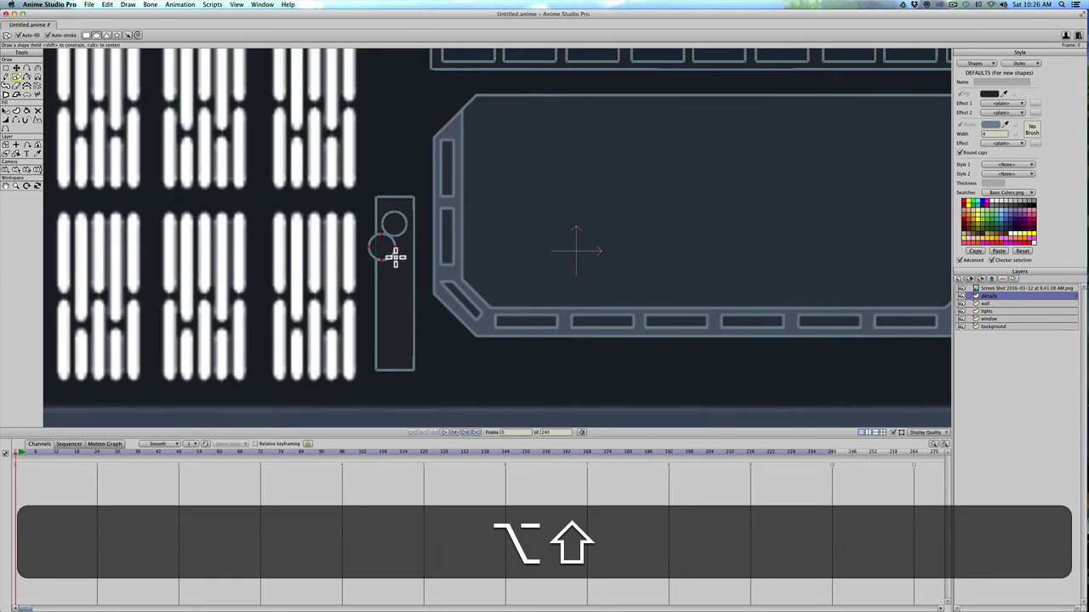
pyautogui.moveTo(390, 255); pyautogui.dragTo(390, 255)
pyautogui.press('alt+shift+super+z')
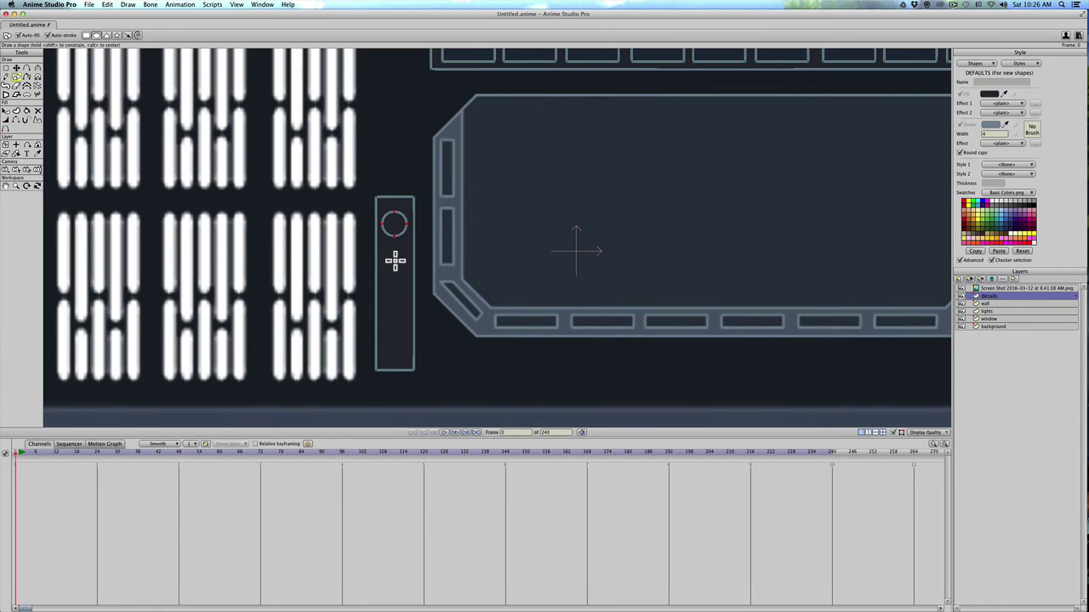
pyautogui.hotkey('alt', 'shift')
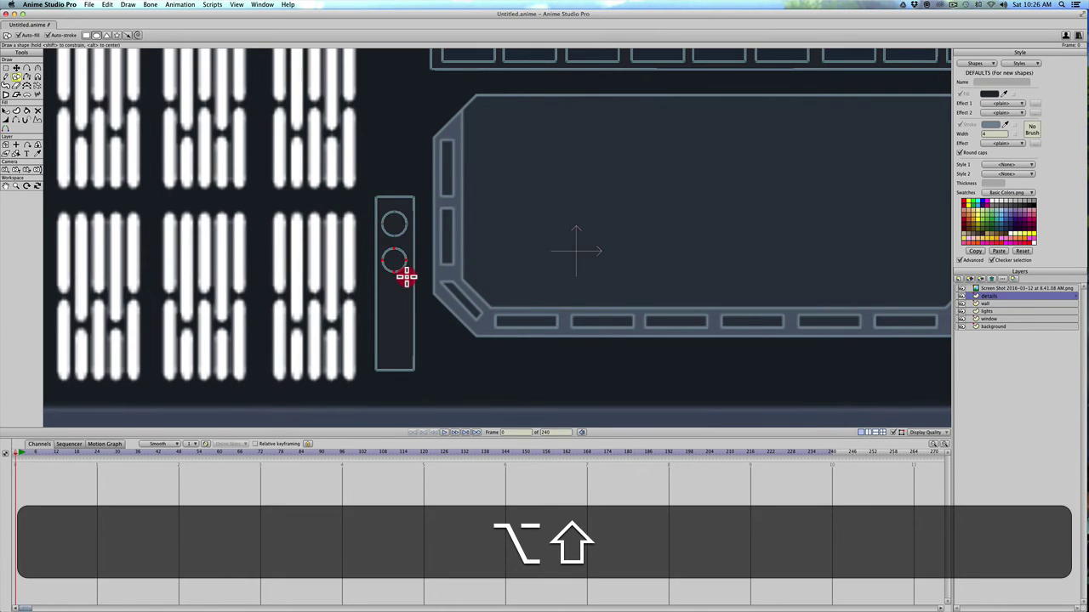
pyautogui.moveTo(395, 290); pyautogui.dragTo(403, 306)
pyautogui.press('alt+shift+super+z')
pyautogui.press('super+z')
pyautogui.press('super+z')
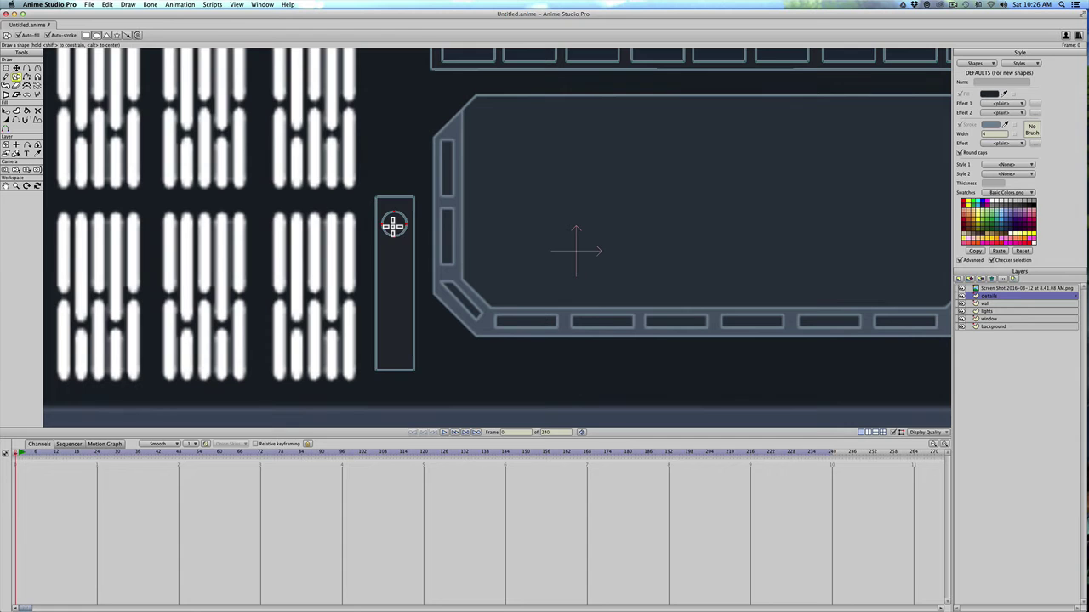
# - Duplicate the circle below itself, and duplicate that pair further down to make a column of four circles in the upright rectangle
pyautogui.press('t')
pyautogui.press('super+v')
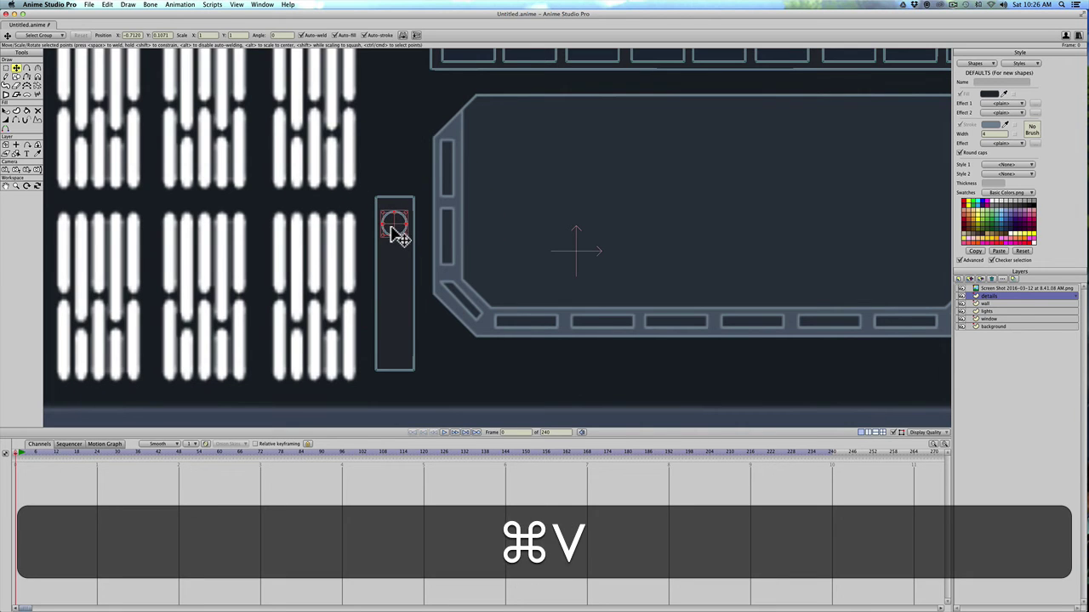
pyautogui.moveTo(399, 236); pyautogui.dragTo(399, 269)
pyautogui.keyDown('shift'); pyautogui.click(396, 228); pyautogui.keyUp('shift')
pyautogui.press('super+v')
pyautogui.moveTo(392, 244); pyautogui.dragTo(396, 345)
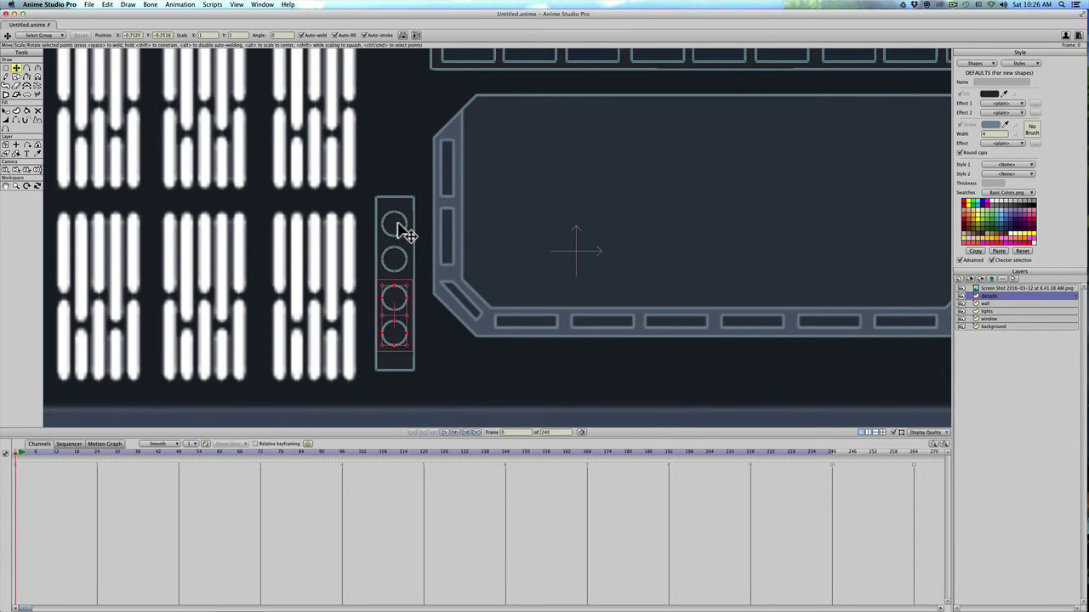
# - Set the fill of the uppermost circle to a lighter blue-grey, #484D54
pyautogui.press('q')
pyautogui.click(396, 226)
pyautogui.click(990, 93)
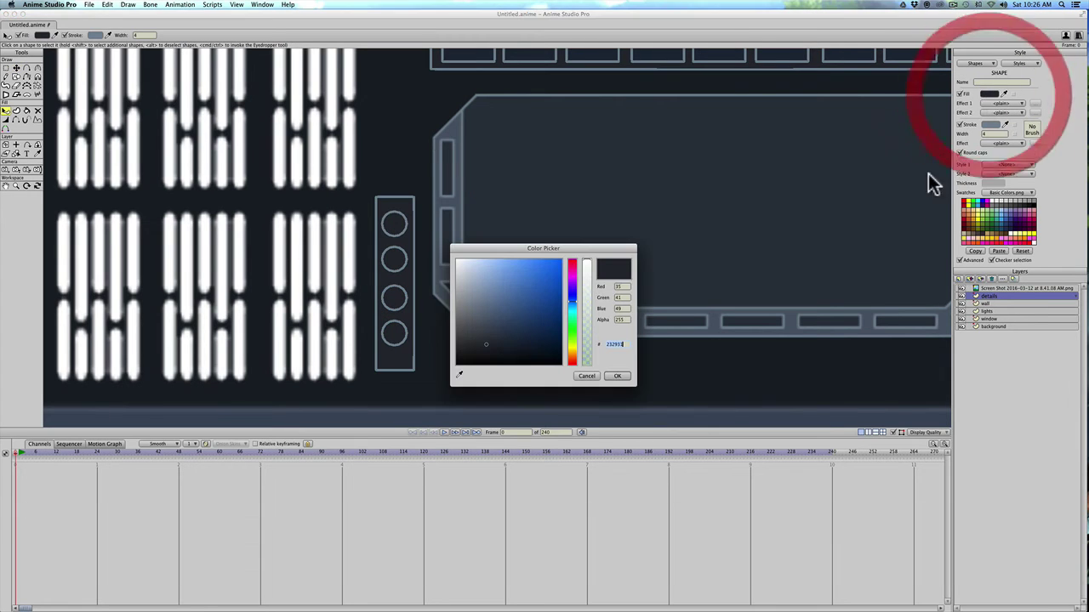
pyautogui.moveTo(466, 325)
pyautogui.mouseDown()
pyautogui.moveTo(462, 310)
pyautogui.moveTo(469, 330)
pyautogui.mouseUp()
pyautogui.click(624, 379)
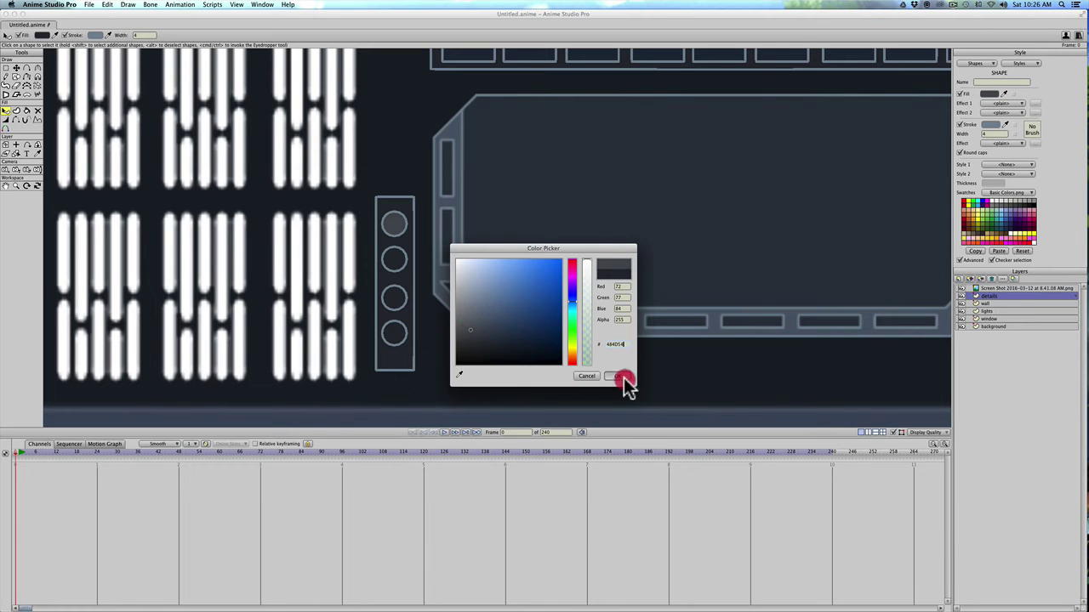
# - Fill the second circle from the top with yellow and mute it to a dull olive yellow
pyautogui.press('q')
pyautogui.click(394, 261)
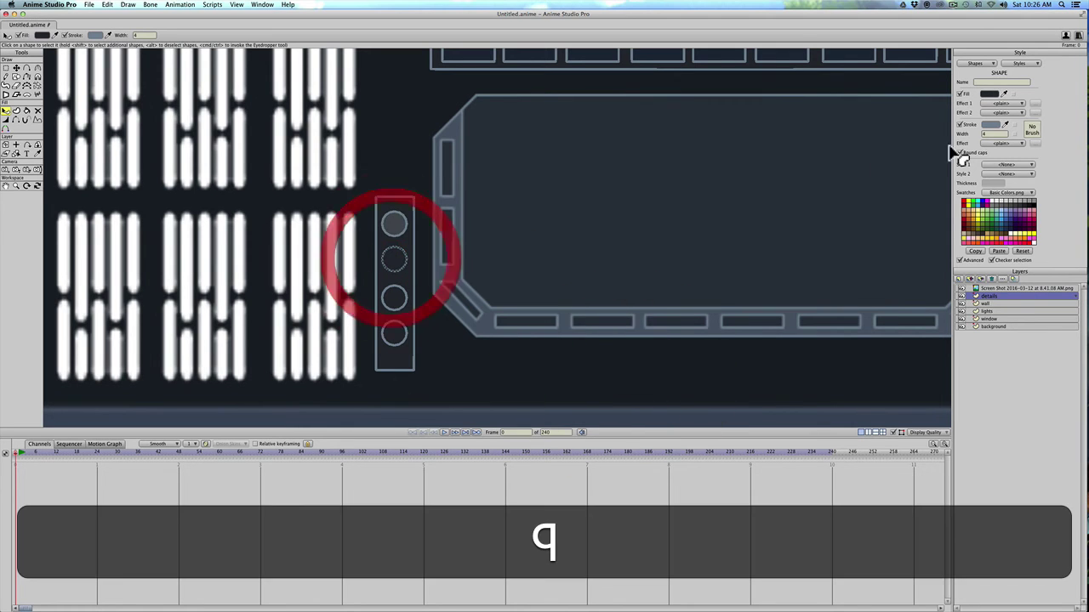
pyautogui.click(972, 202)
pyautogui.click(996, 95)
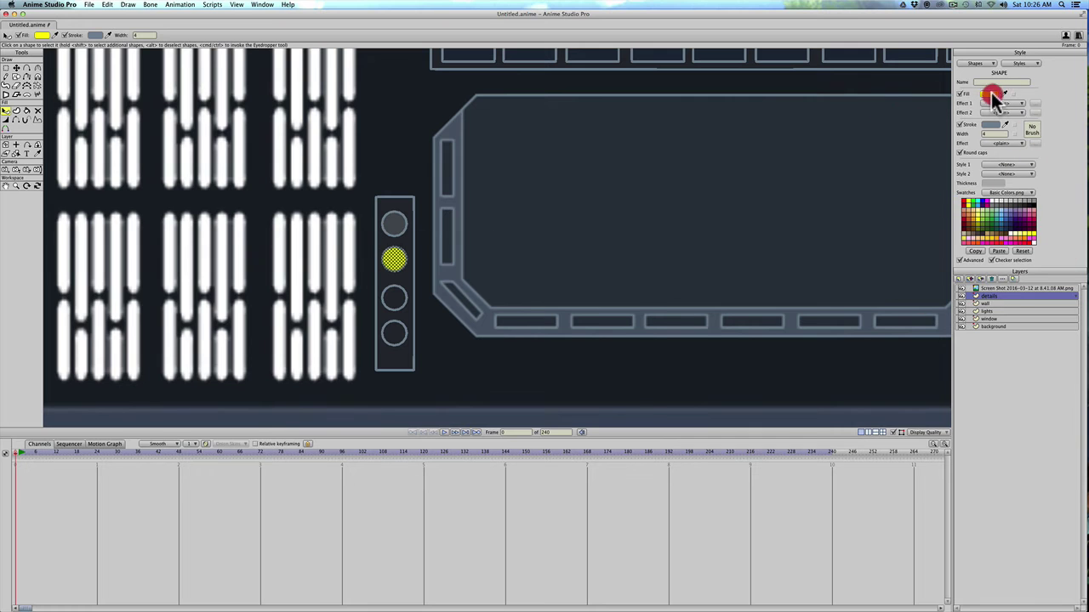
pyautogui.moveTo(486, 292); pyautogui.dragTo(477, 321)
pyautogui.click(616, 376)
# - Set the fill of the third circle from the top to a muted dark red, #653E44
pyautogui.click(394, 299)
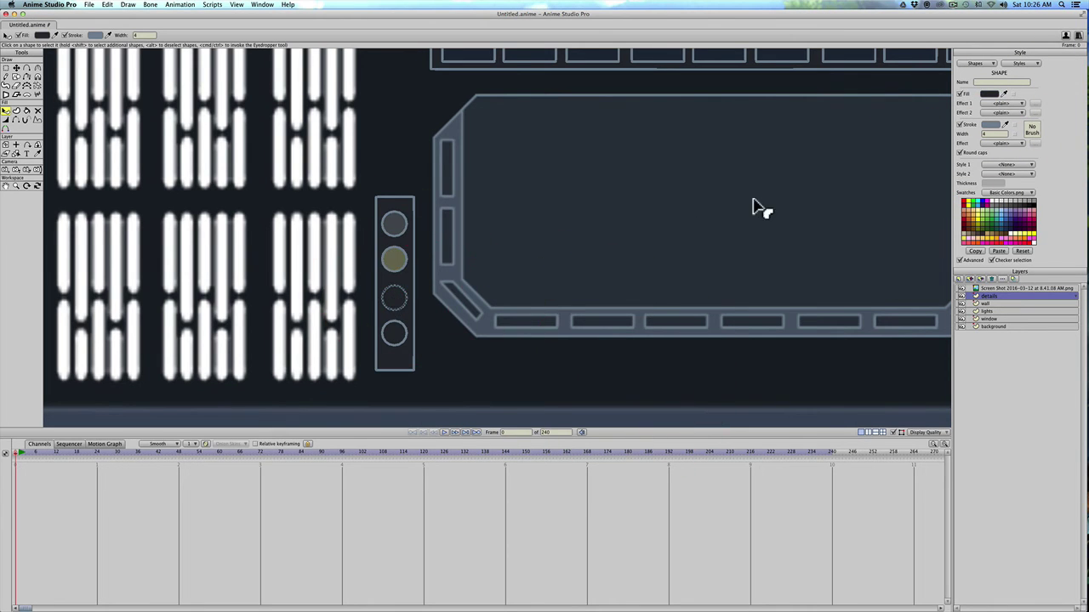
pyautogui.click(991, 95)
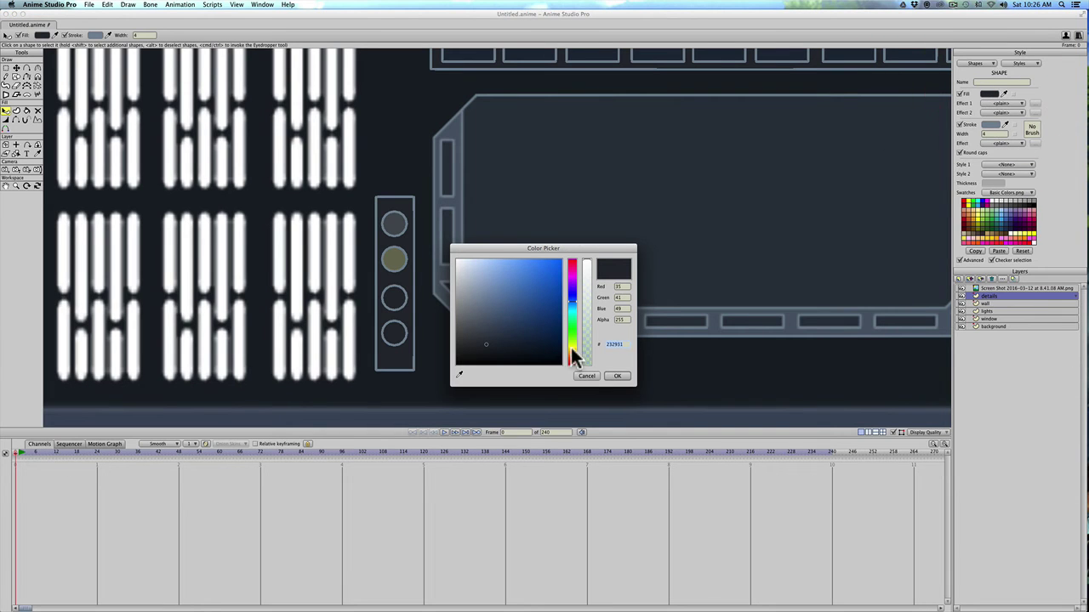
pyautogui.click(571, 356)
pyautogui.click(571, 265)
pyautogui.moveTo(555, 299)
pyautogui.mouseDown()
pyautogui.moveTo(549, 311)
pyautogui.moveTo(502, 319)
pyautogui.moveTo(518, 314)
pyautogui.mouseUp()
pyautogui.moveTo(520, 322)
pyautogui.mouseDown()
pyautogui.moveTo(517, 332)
pyautogui.moveTo(500, 330)
pyautogui.mouseUp()
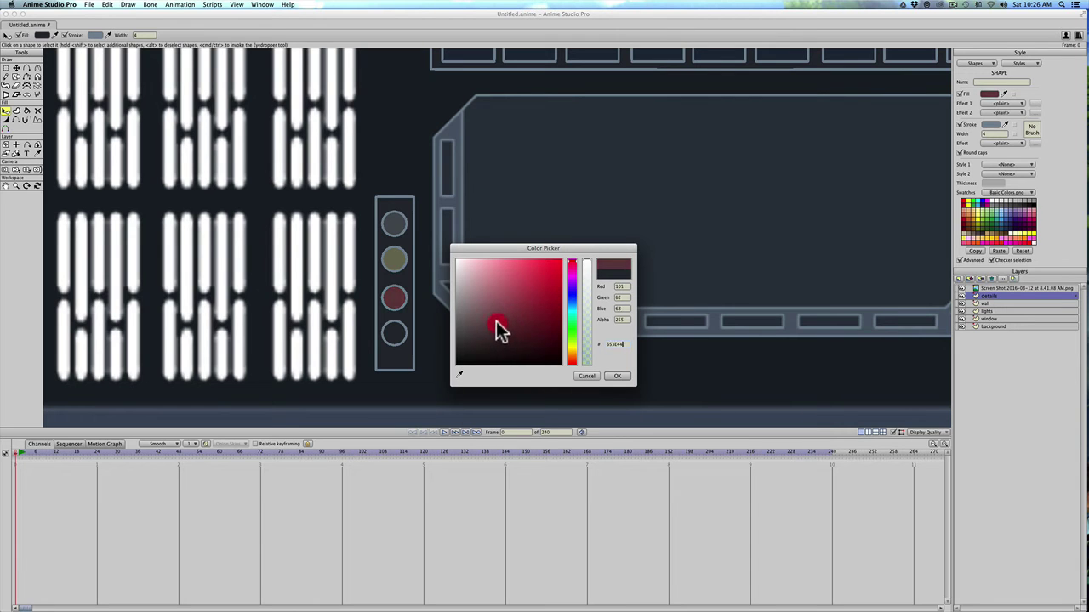
pyautogui.click(618, 376)
# - Set the fill of the lowest circle to a muted dark green, #444E3E
pyautogui.click(403, 340)
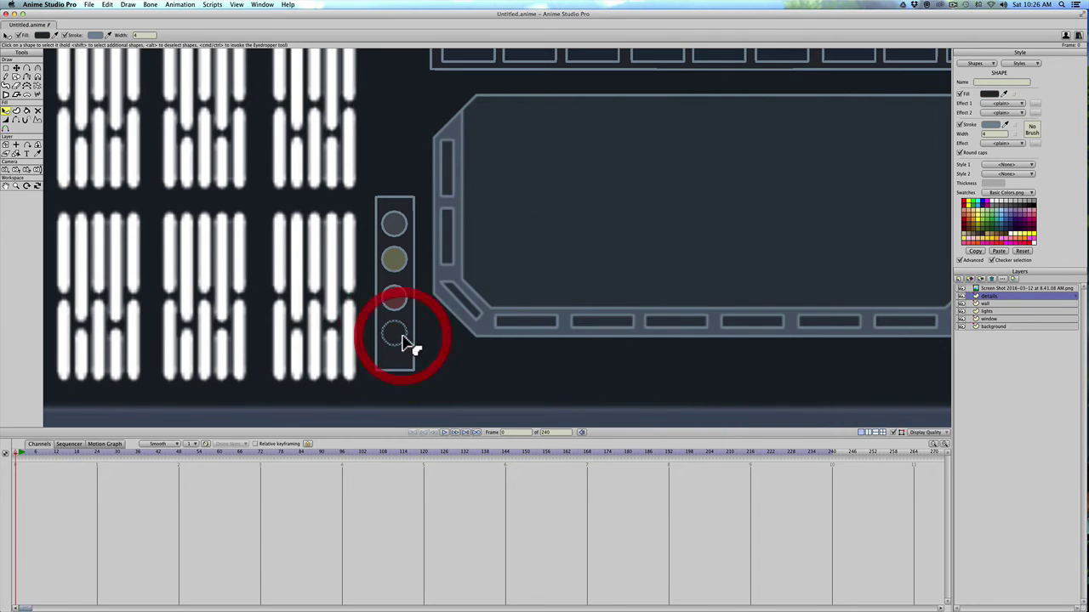
pyautogui.click(979, 214)
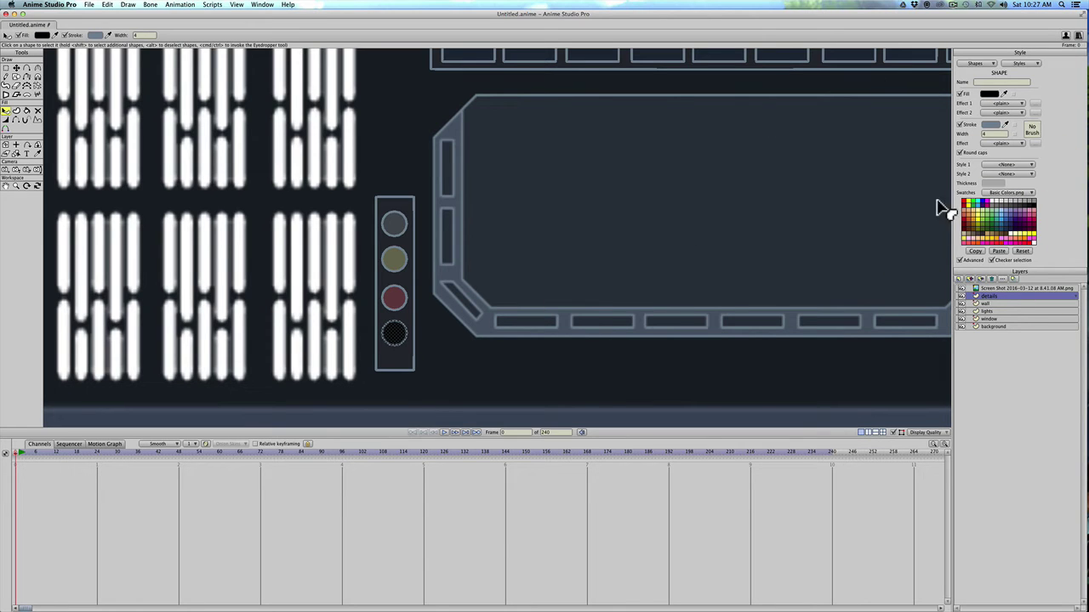
pyautogui.click(989, 95)
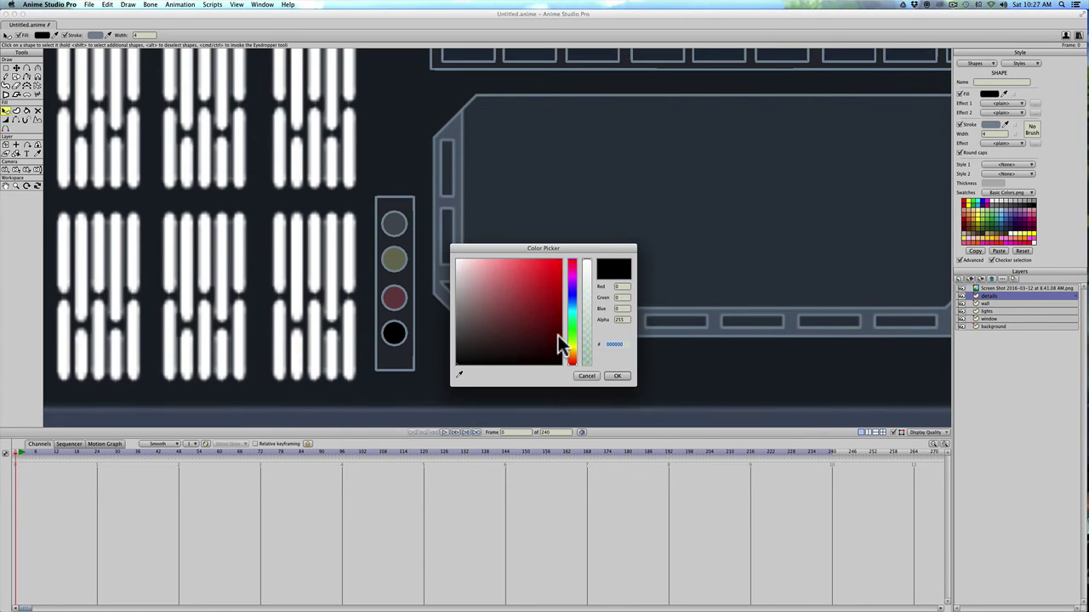
pyautogui.click(572, 335)
pyautogui.click(479, 337)
pyautogui.click(619, 376)
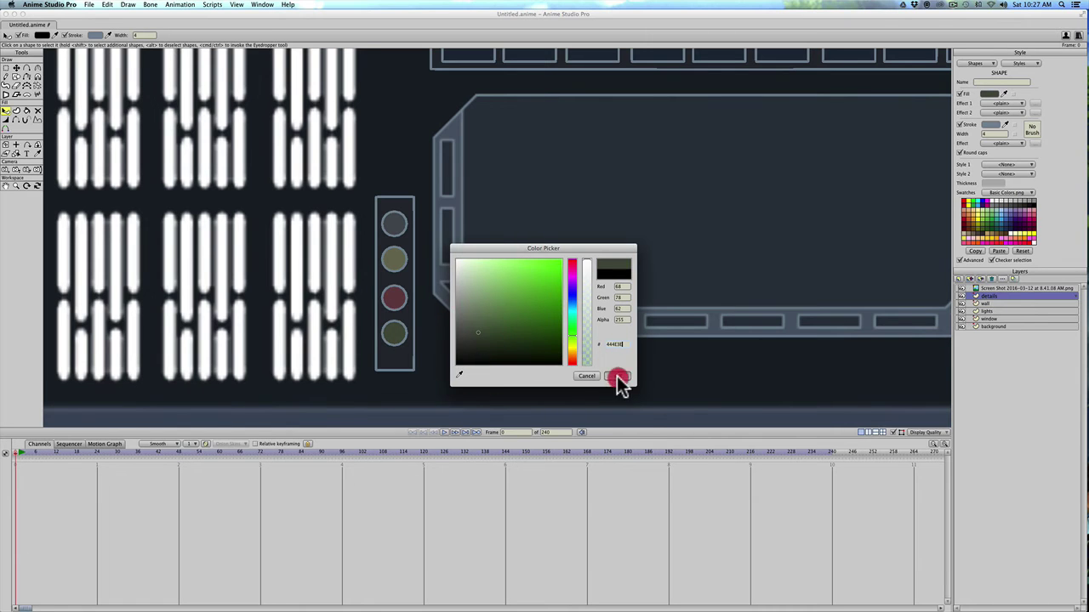
# - Select all four circles in the upright panel, give them the same dark grey fill, and deselect them
pyautogui.scroll(-6, 518, 291)
pyautogui.scroll(6, 518, 289)
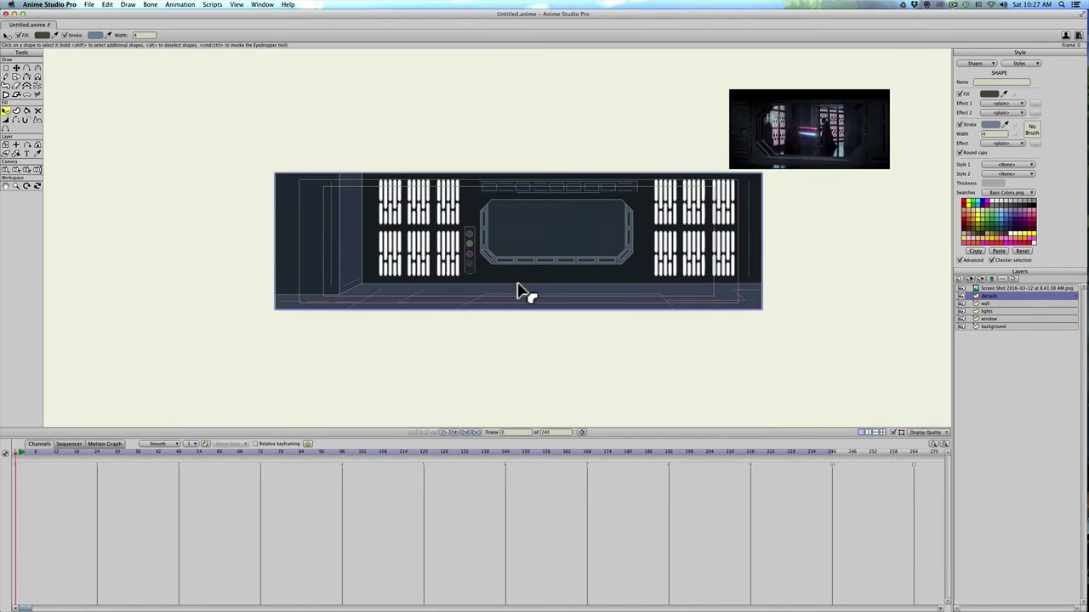
pyautogui.scroll(8, 513, 287)
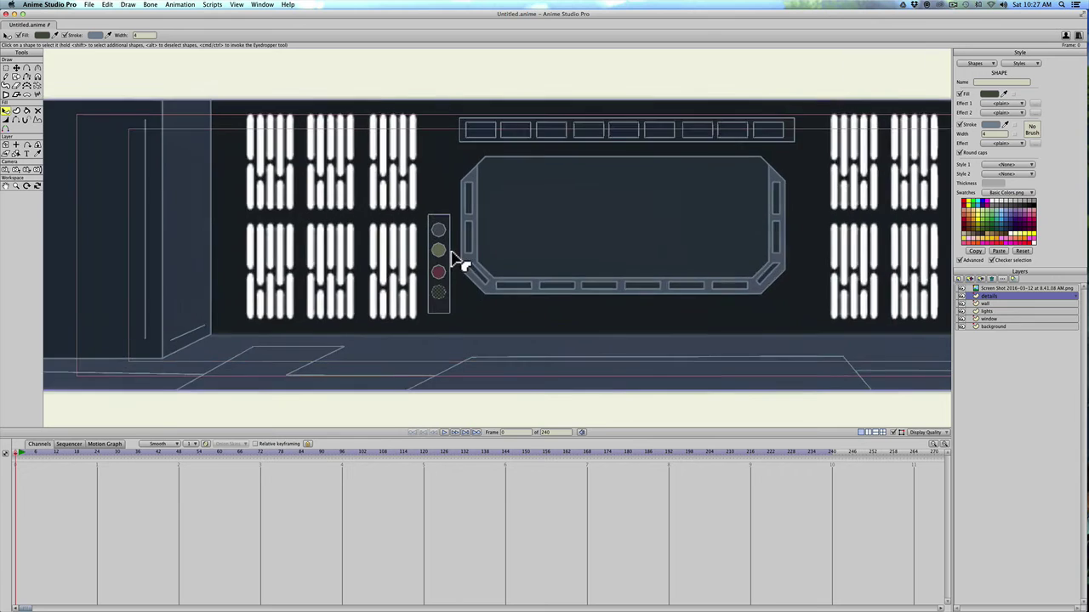
pyautogui.scroll(-5, 418, 304)
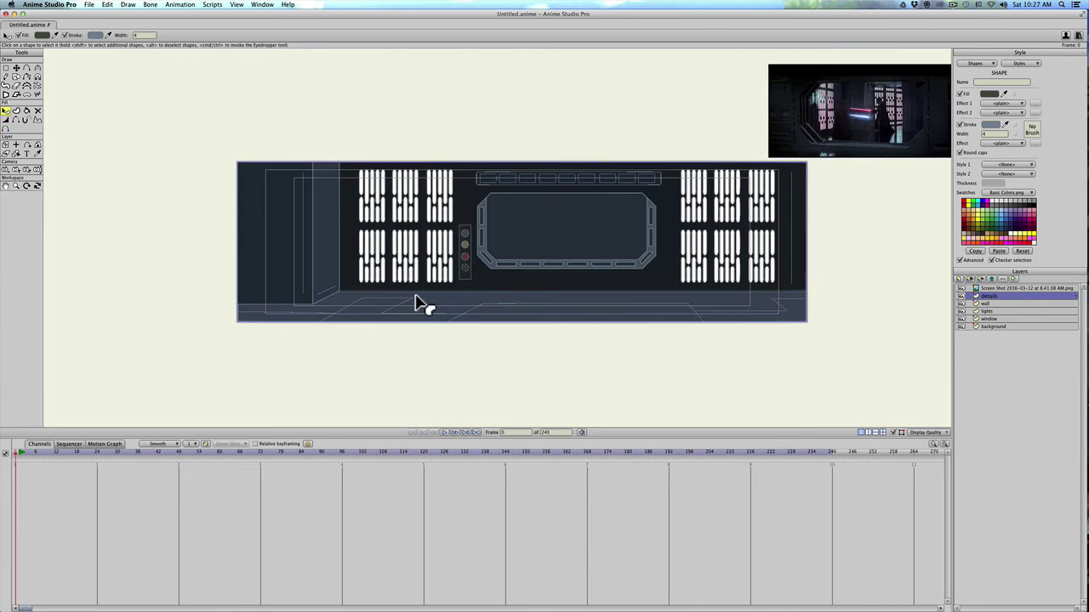
pyautogui.scroll(4, 417, 303)
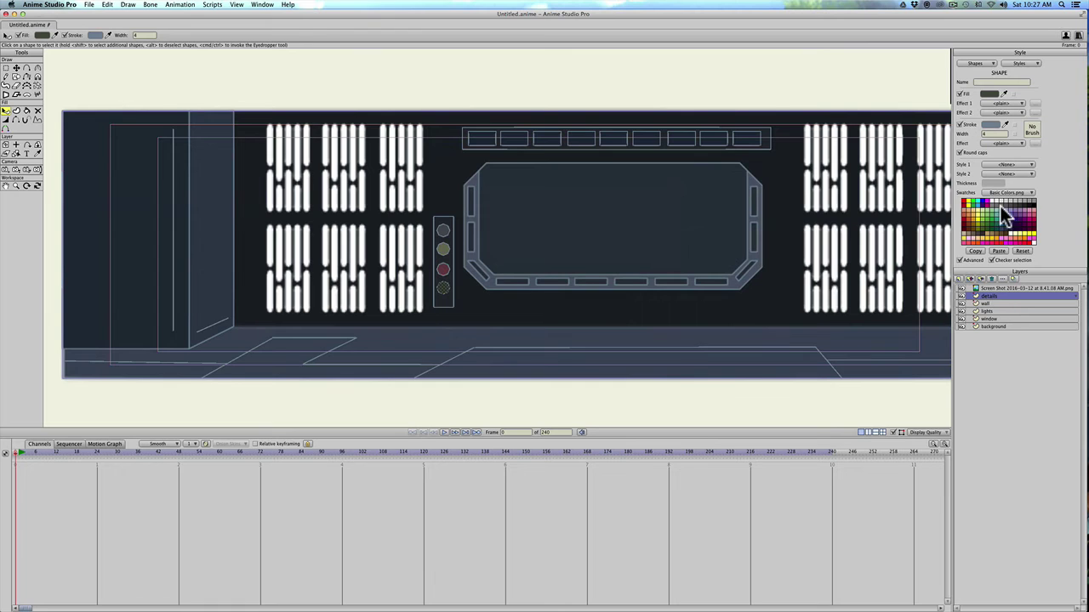
pyautogui.press('q')
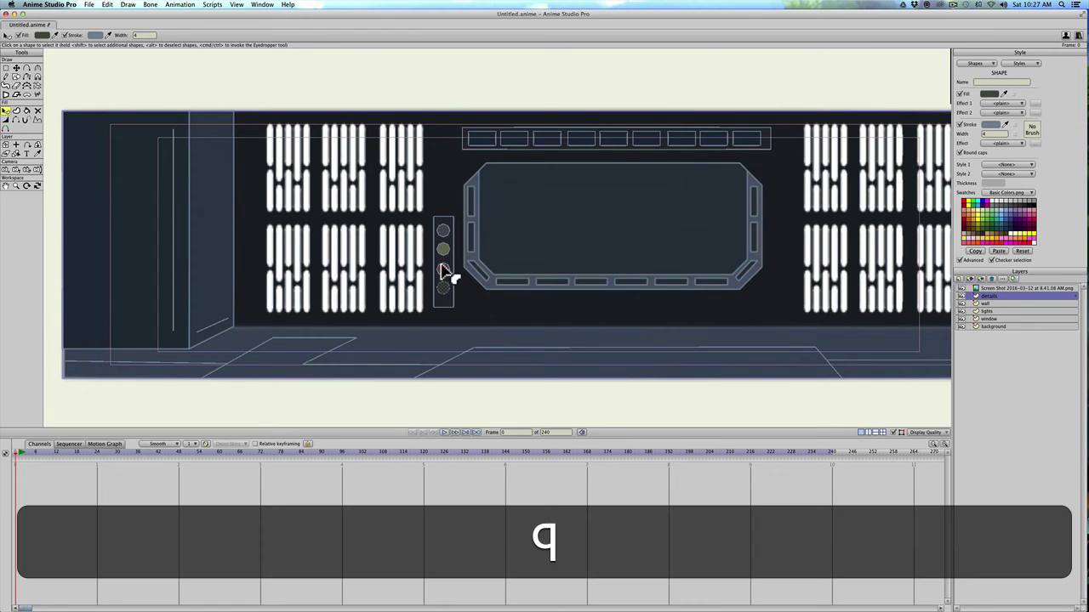
pyautogui.keyDown('shift'); pyautogui.click(443, 269); pyautogui.keyUp('shift')
pyautogui.keyDown('shift'); pyautogui.click(443, 230); pyautogui.keyUp('shift')
pyautogui.keyDown('shift'); pyautogui.click(443, 249); pyautogui.keyUp('shift')
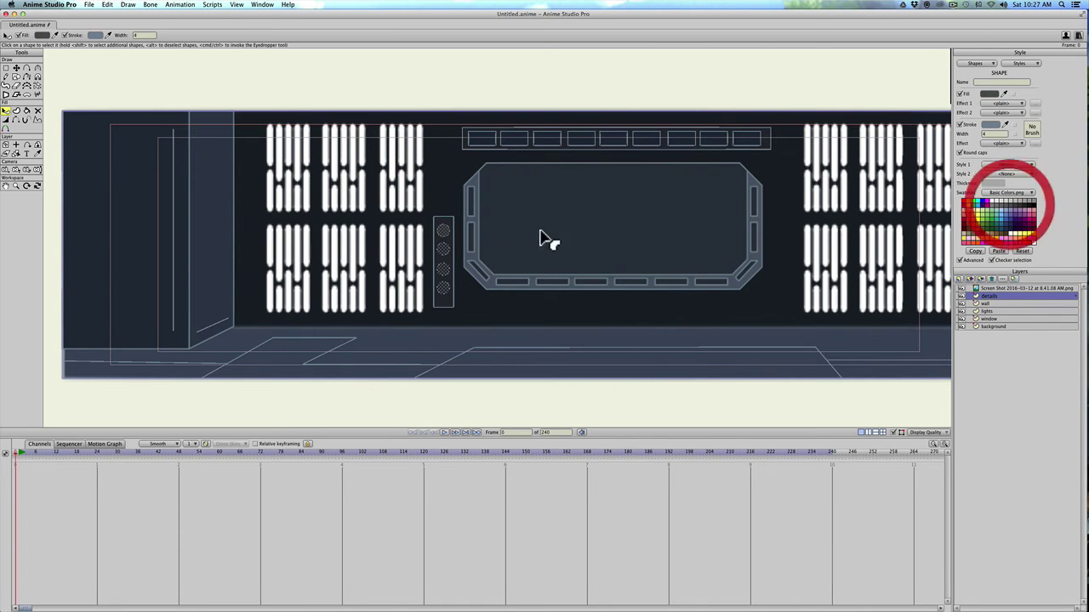
pyautogui.scroll(3, 443, 249)
pyautogui.scroll(-2, 436, 249)
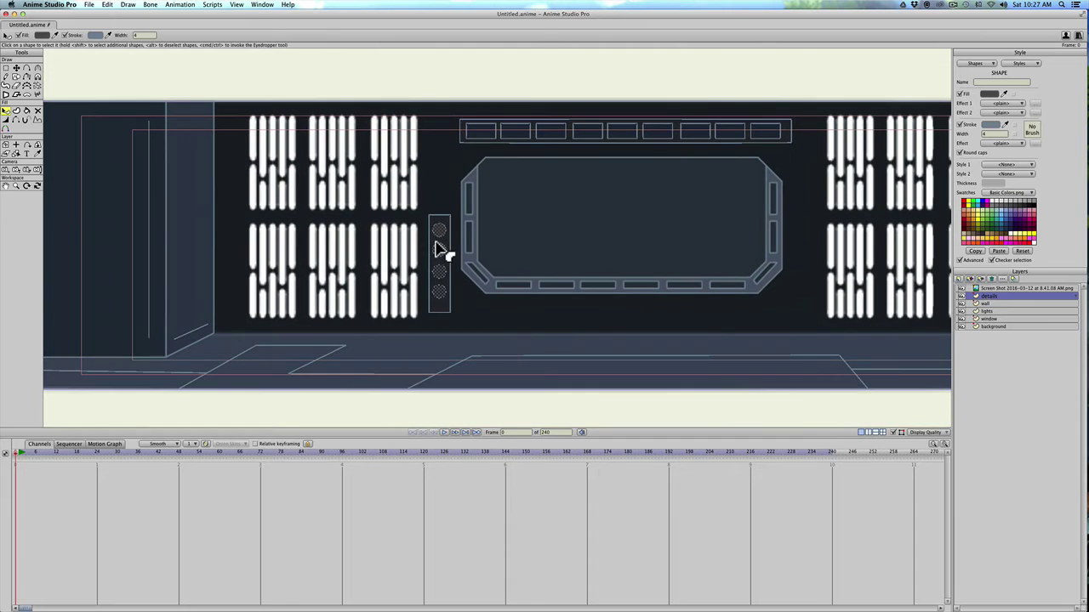
pyautogui.press('v')
pyautogui.click(420, 88)
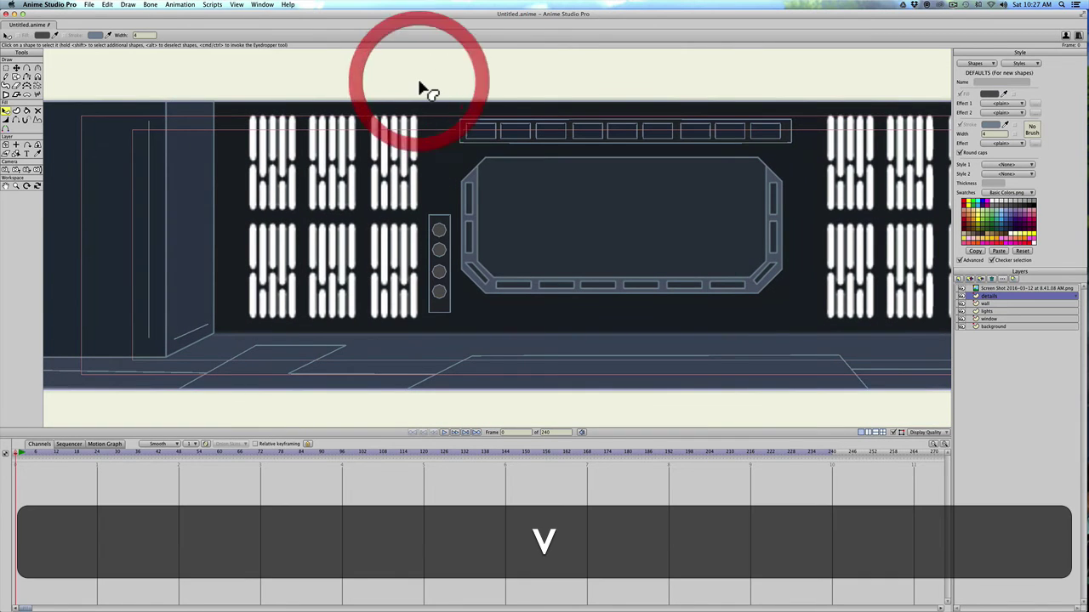
# - Select all points in the details layer, reduce their line width to 42 percent, and check the result in a render
pyautogui.scroll(1, 390, 270)
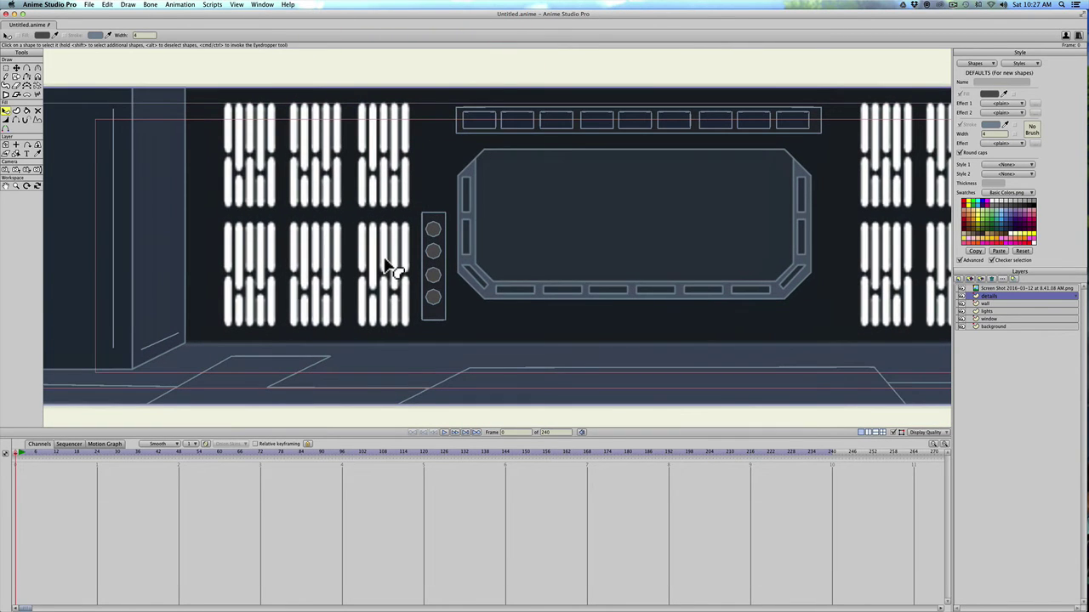
pyautogui.scroll(-2, 390, 271)
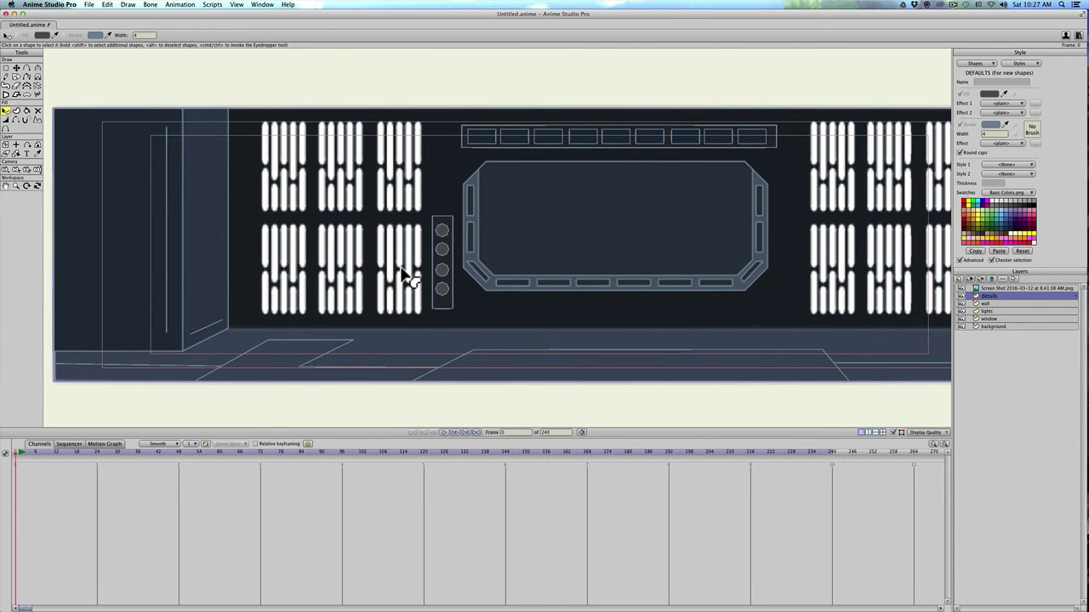
pyautogui.press('super+a')
pyautogui.press('super+a')
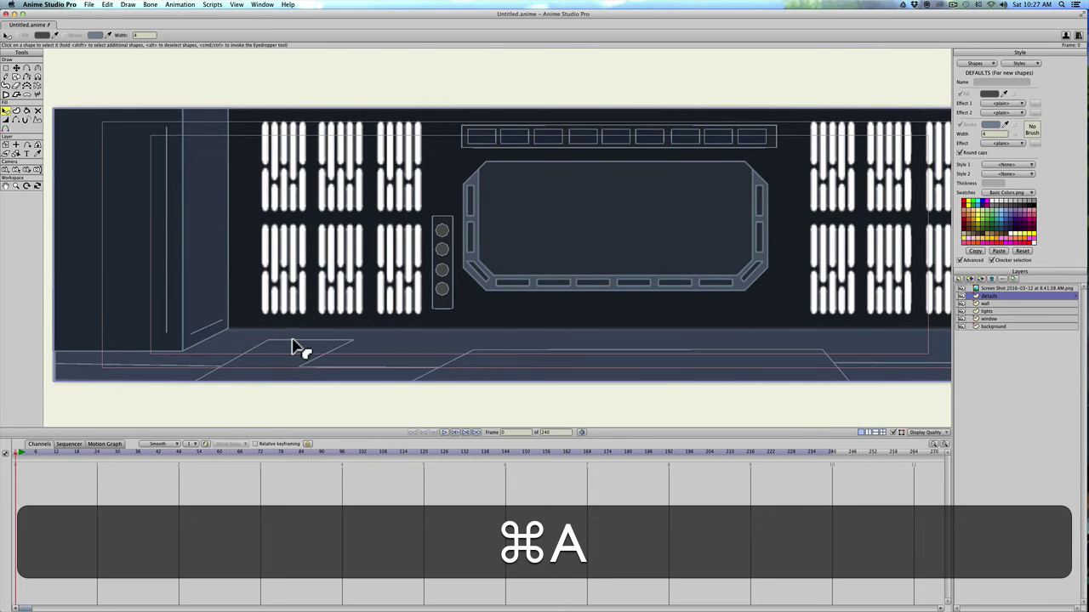
pyautogui.press('t')
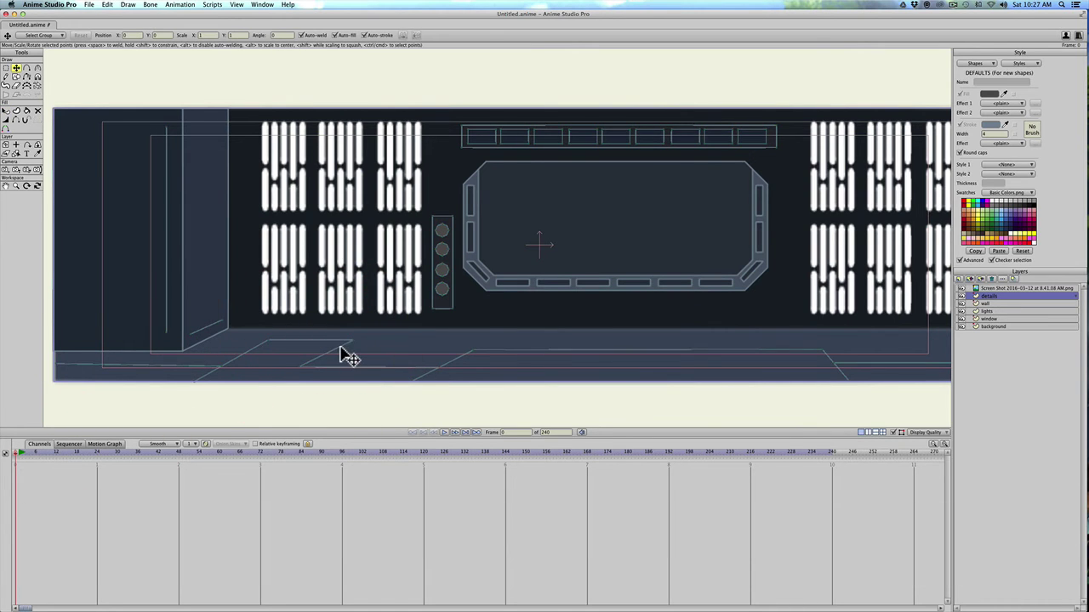
pyautogui.scroll(1, 352, 355)
pyautogui.press('t')
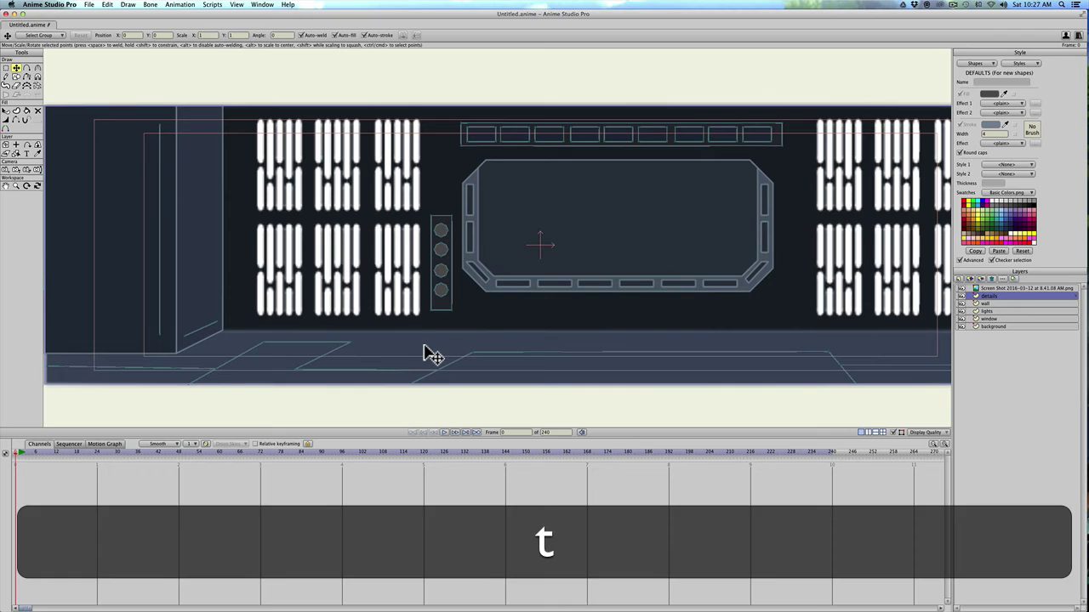
pyautogui.press('super+a')
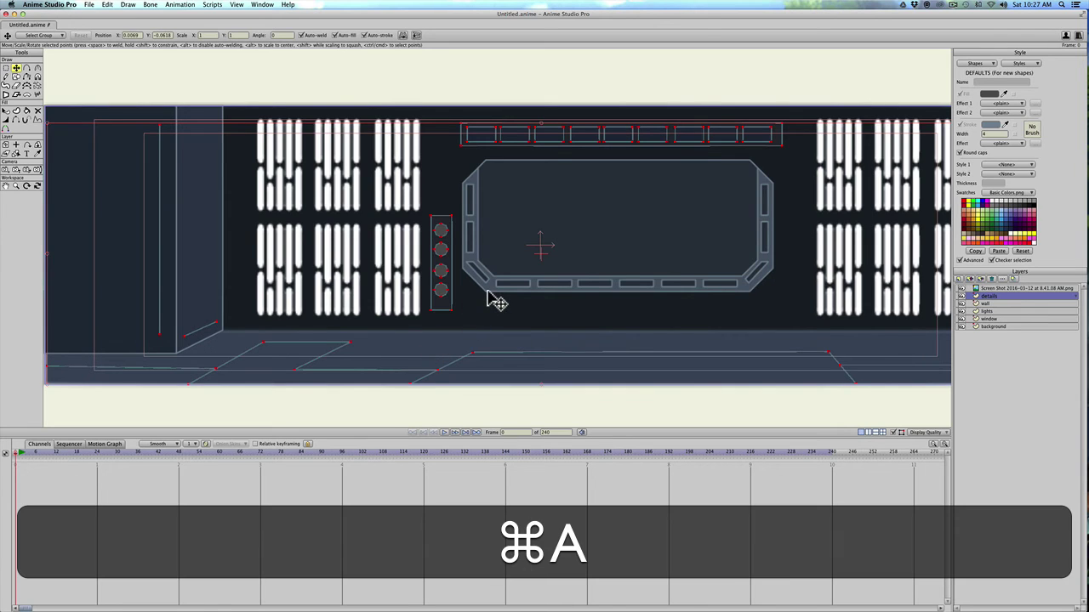
pyautogui.press('w')
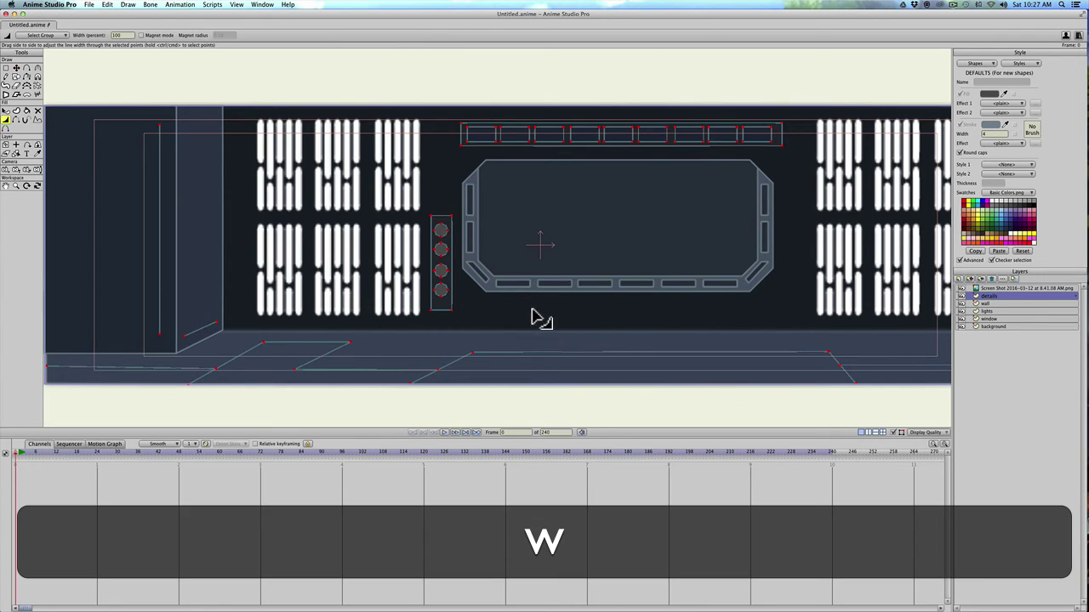
pyautogui.click(549, 308)
pyautogui.moveTo(550, 308)
pyautogui.mouseDown()
pyautogui.moveTo(520, 311)
pyautogui.moveTo(697, 322)
pyautogui.moveTo(513, 311)
pyautogui.mouseUp()
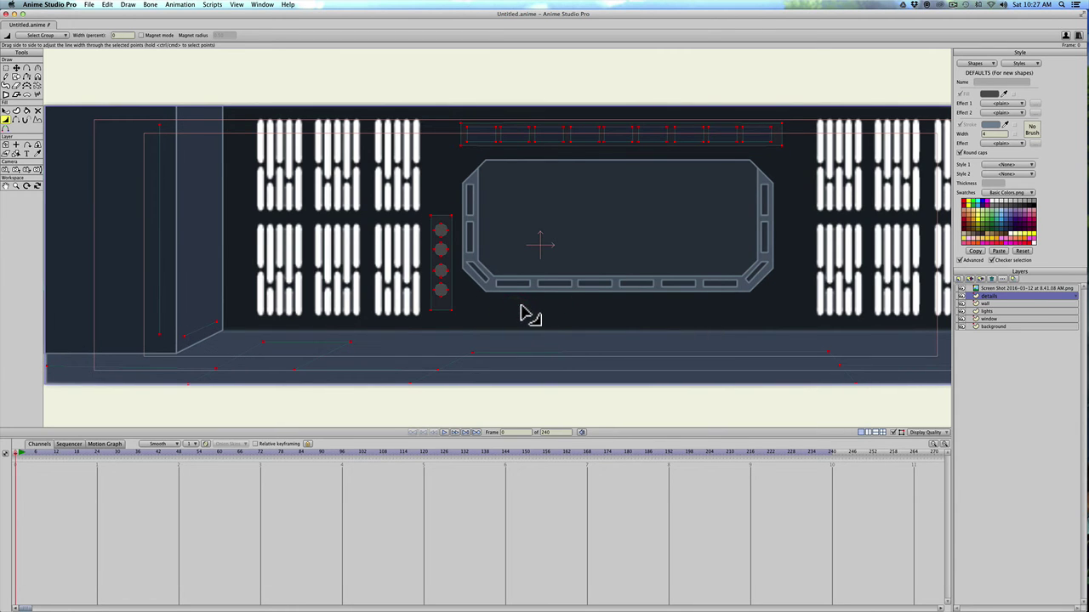
pyautogui.scroll(5, 425, 292)
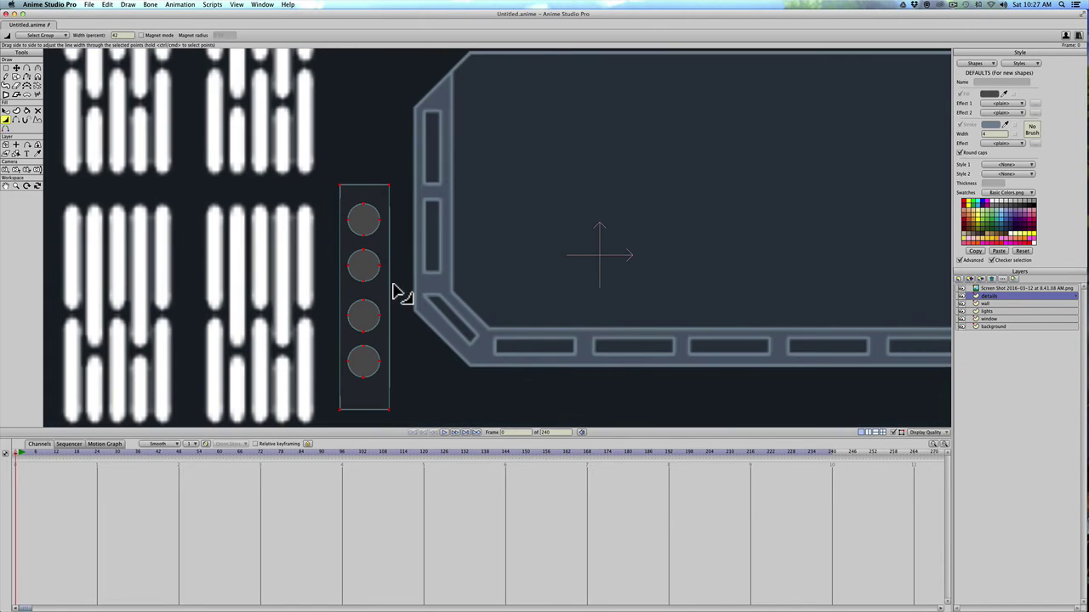
pyautogui.press('super+r')
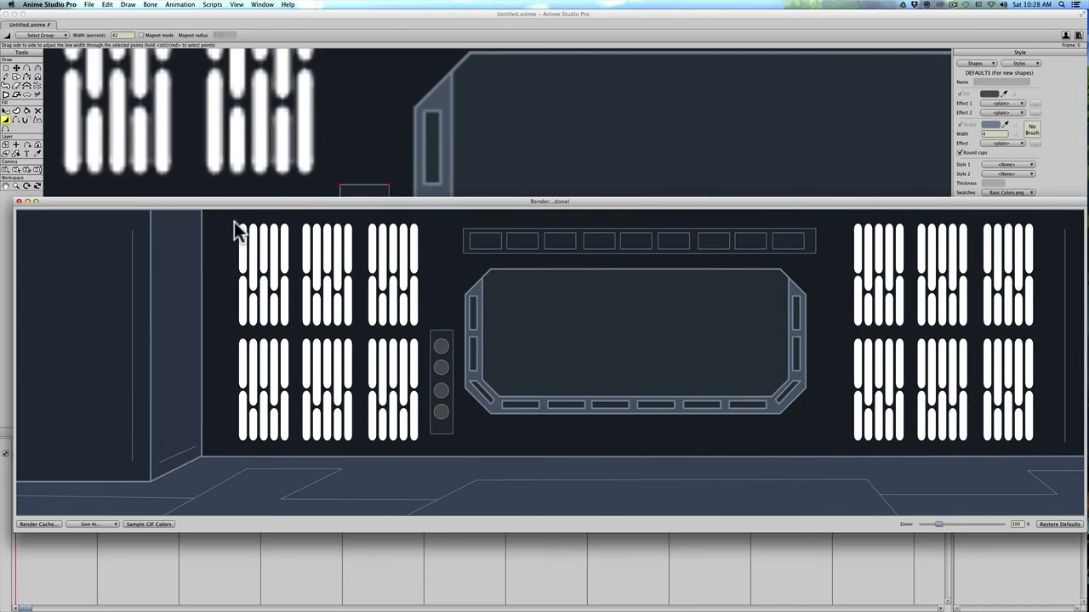
pyautogui.click(18, 202)
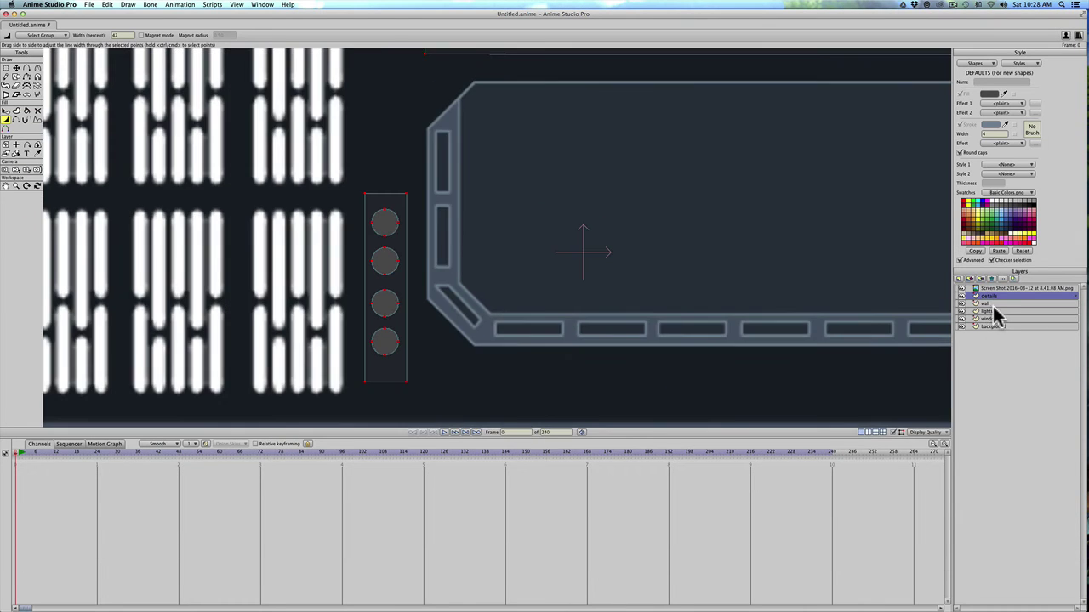
# - Select all points in the wall layer and thin their line width
pyautogui.click(987, 303)
pyautogui.scroll(-5, 598, 253)
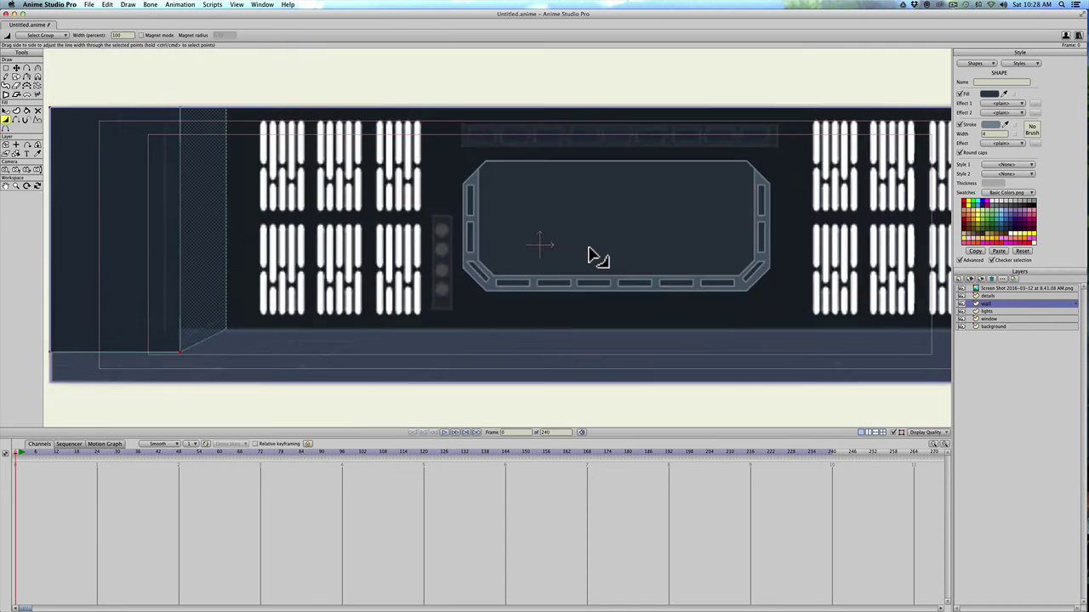
pyautogui.press('super+a')
pyautogui.scroll(-1, 502, 240)
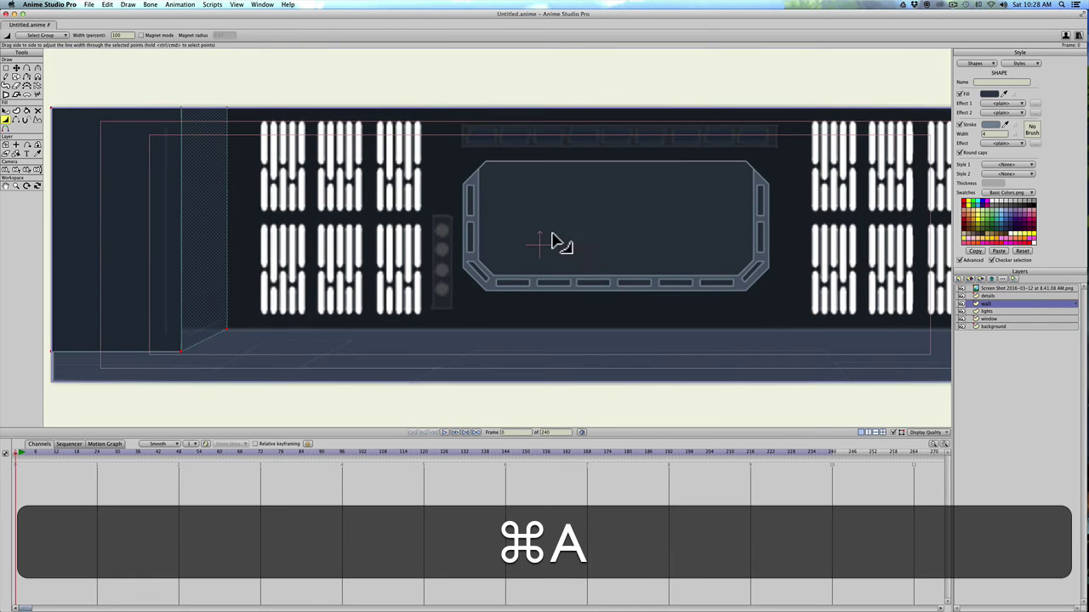
pyautogui.press('w')
pyautogui.moveTo(165, 275); pyautogui.dragTo(228, 280)
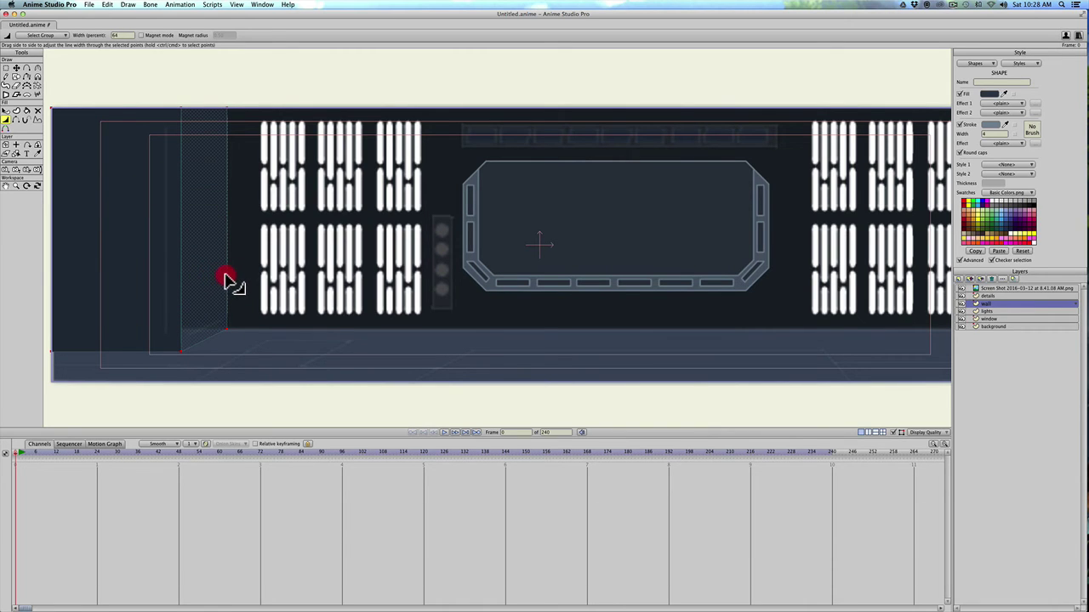
pyautogui.click(224, 284)
# - Select all points in the window layer and reduce their line width to 22 percent
pyautogui.click(987, 311)
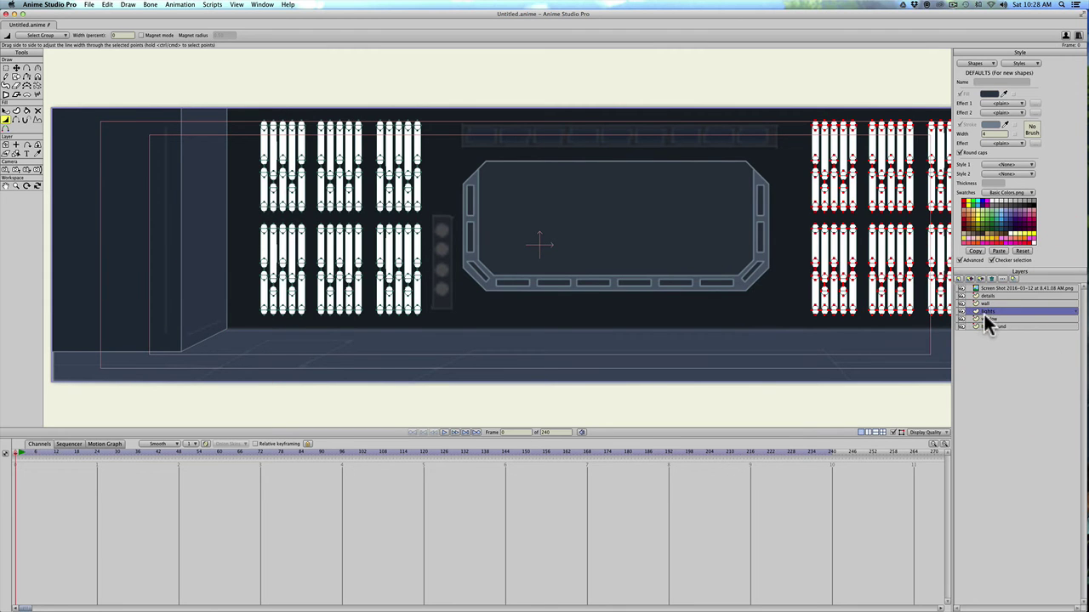
pyautogui.click(989, 319)
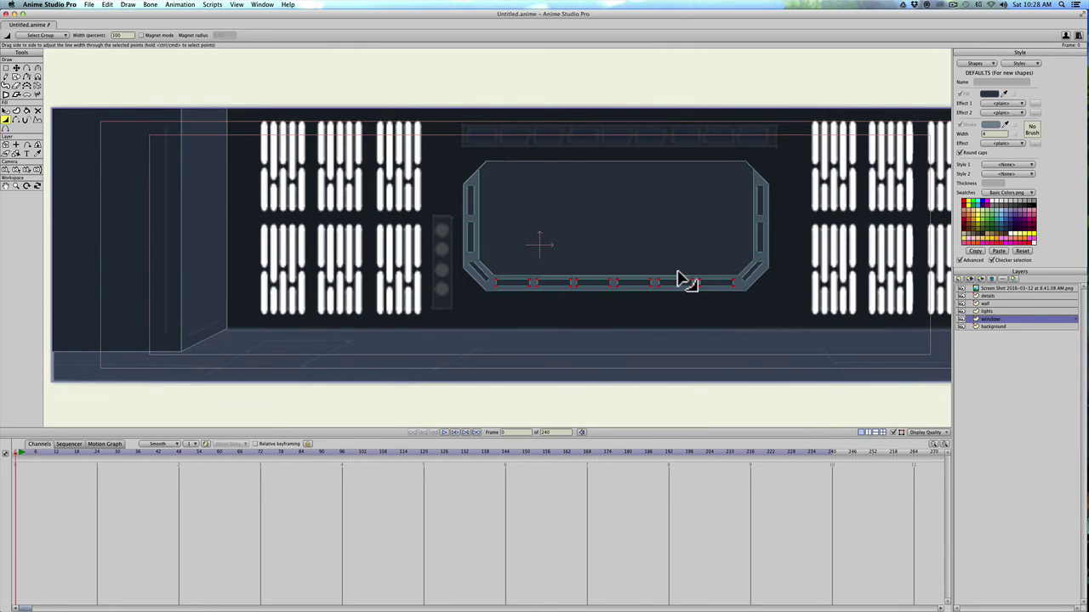
pyautogui.press('super+a')
pyautogui.press('w')
pyautogui.moveTo(657, 274); pyautogui.dragTo(599, 266)
pyautogui.scroll(2, 587, 274)
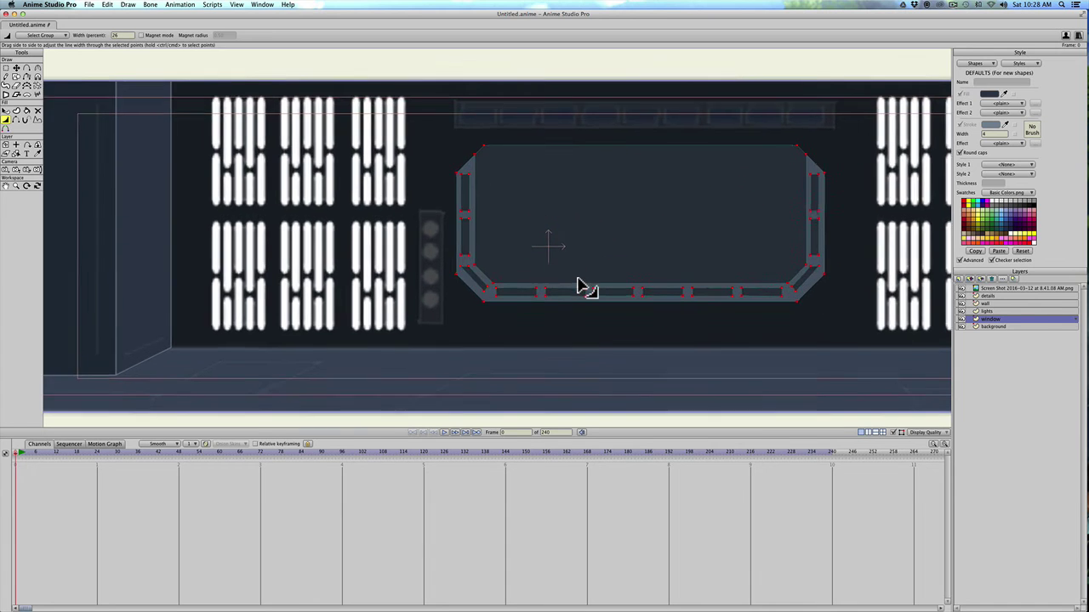
pyautogui.scroll(3, 578, 283)
pyautogui.moveTo(530, 285); pyautogui.dragTo(528, 279)
# - Render the frame, inspect the thinned outlines across the whole background, and close the preview
pyautogui.press('super+r')
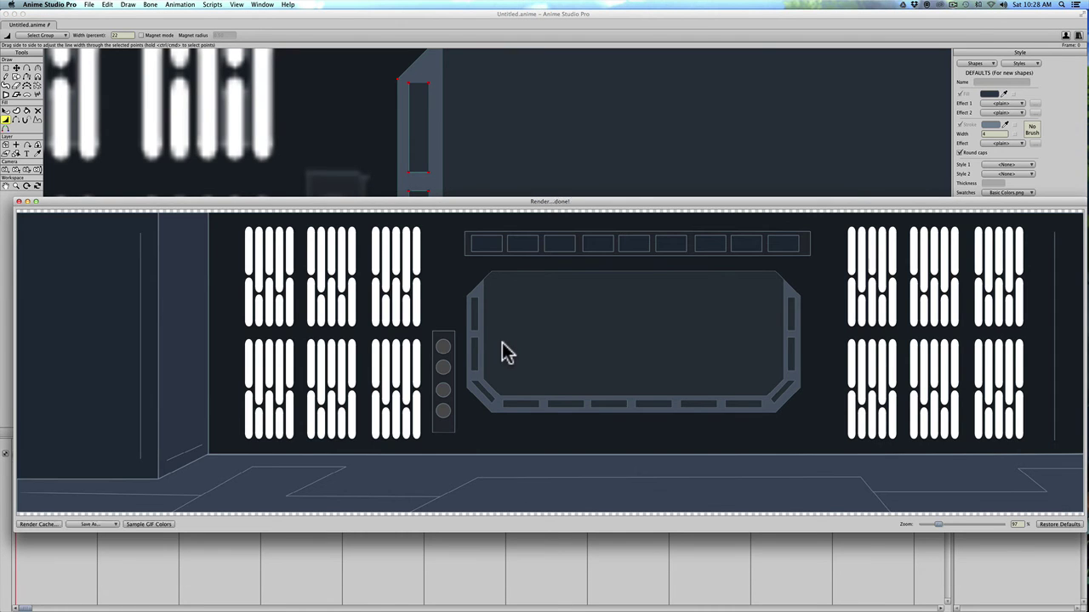
pyautogui.scroll(-3, 330, 377)
pyautogui.scroll(2, 345, 379)
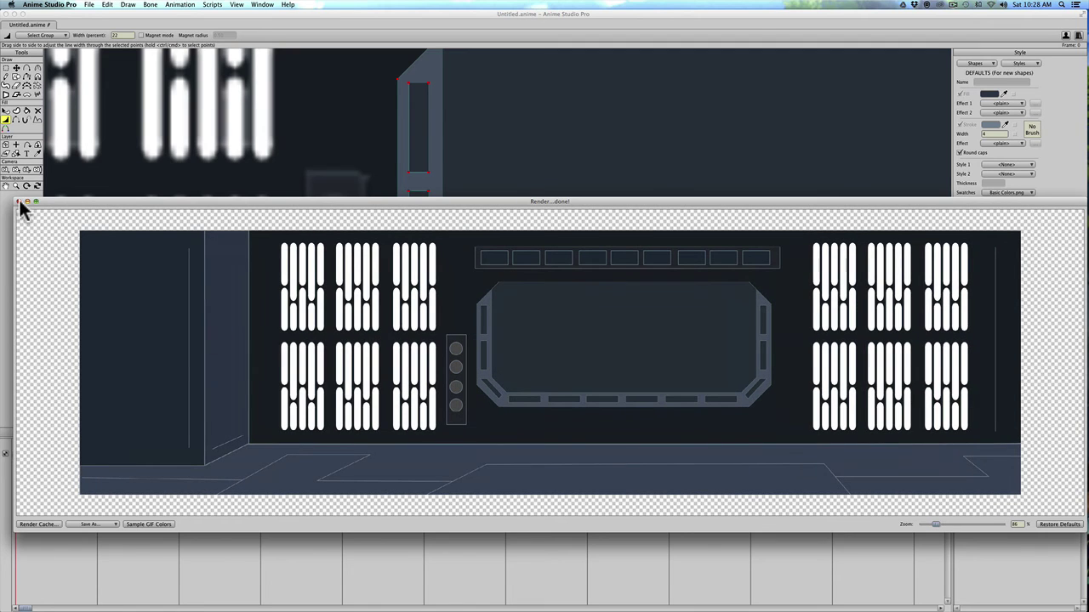
pyautogui.click(18, 202)
# - Make the details layer active and display the grid over the left wall section
pyautogui.scroll(-5, 437, 260)
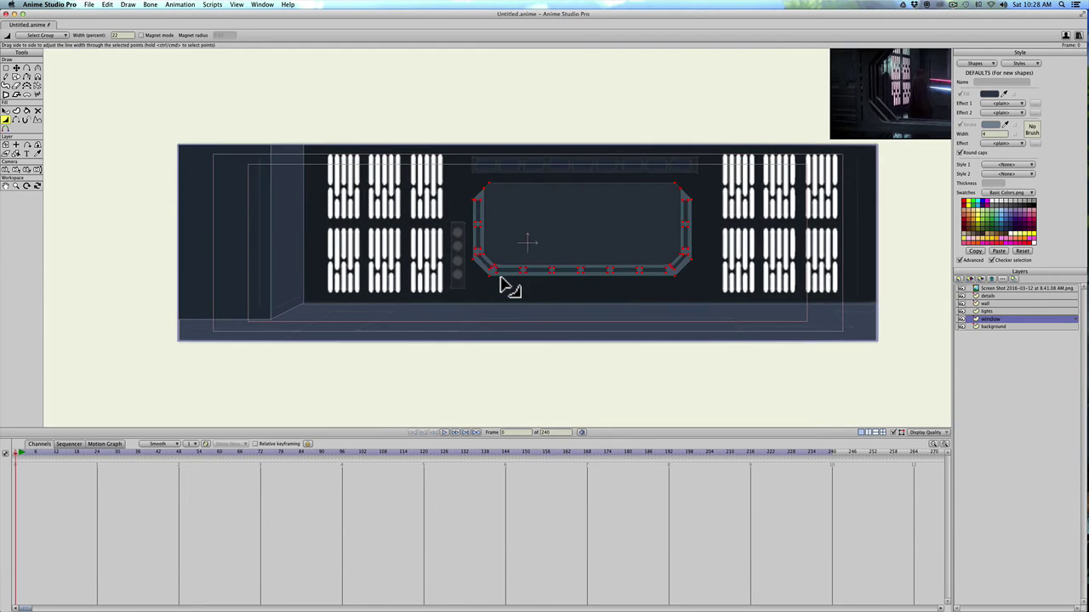
pyautogui.scroll(3, 498, 281)
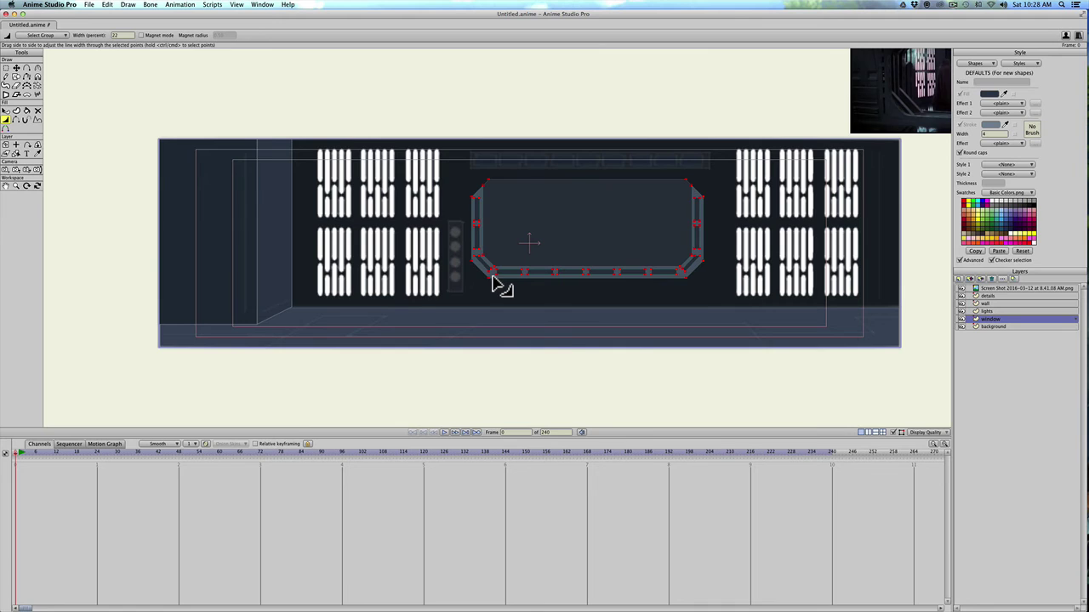
pyautogui.scroll(-3, 498, 280)
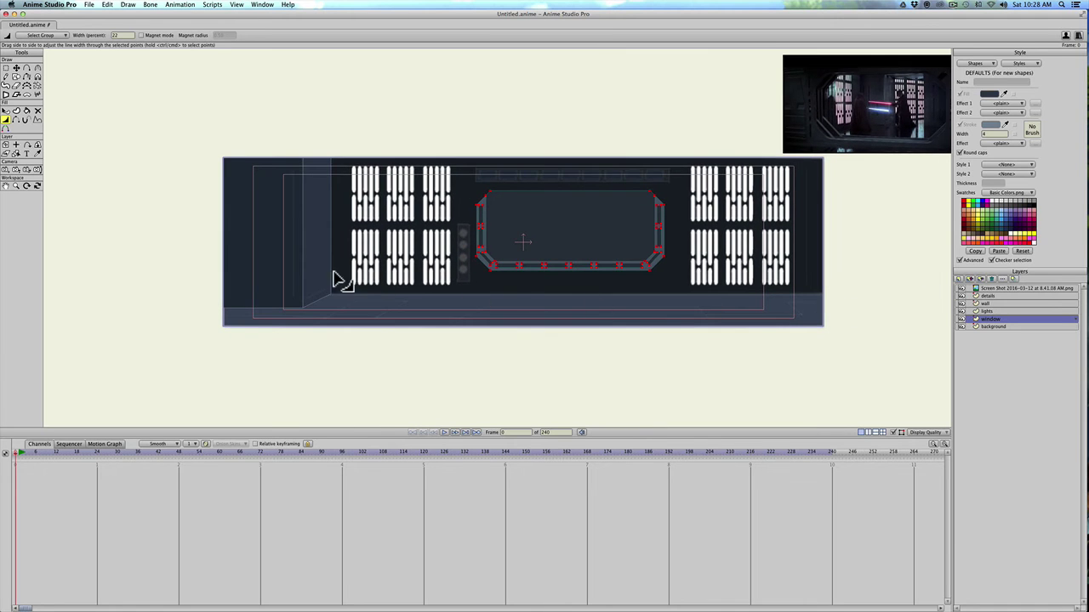
pyautogui.scroll(3, 306, 291)
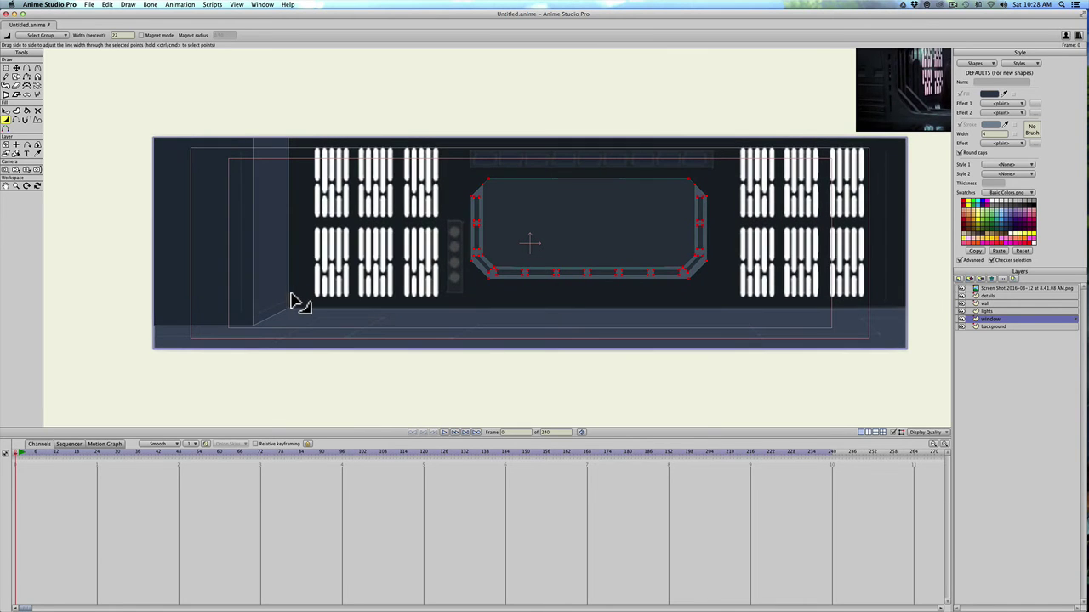
pyautogui.scroll(2, 290, 290)
pyautogui.press('space')
pyautogui.moveTo(279, 289); pyautogui.dragTo(414, 282)
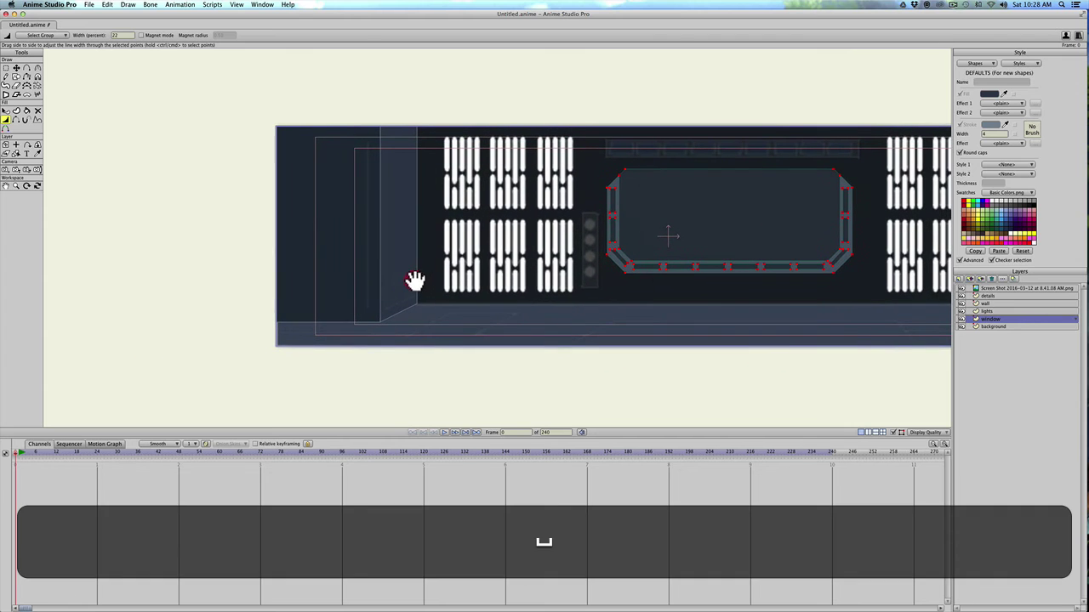
pyautogui.click(985, 289)
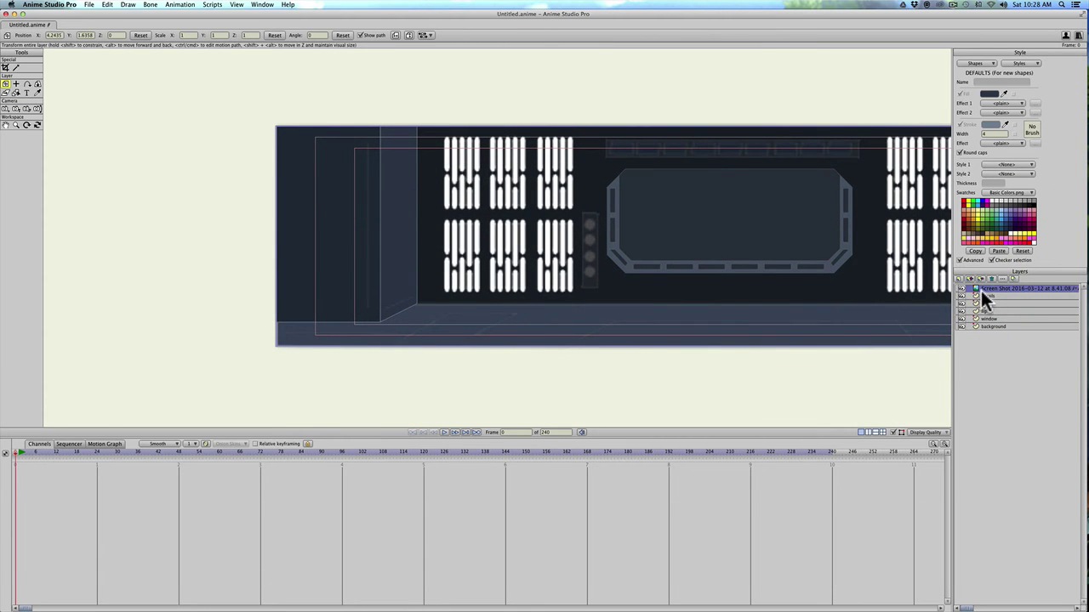
pyautogui.click(984, 295)
pyautogui.scroll(4, 280, 267)
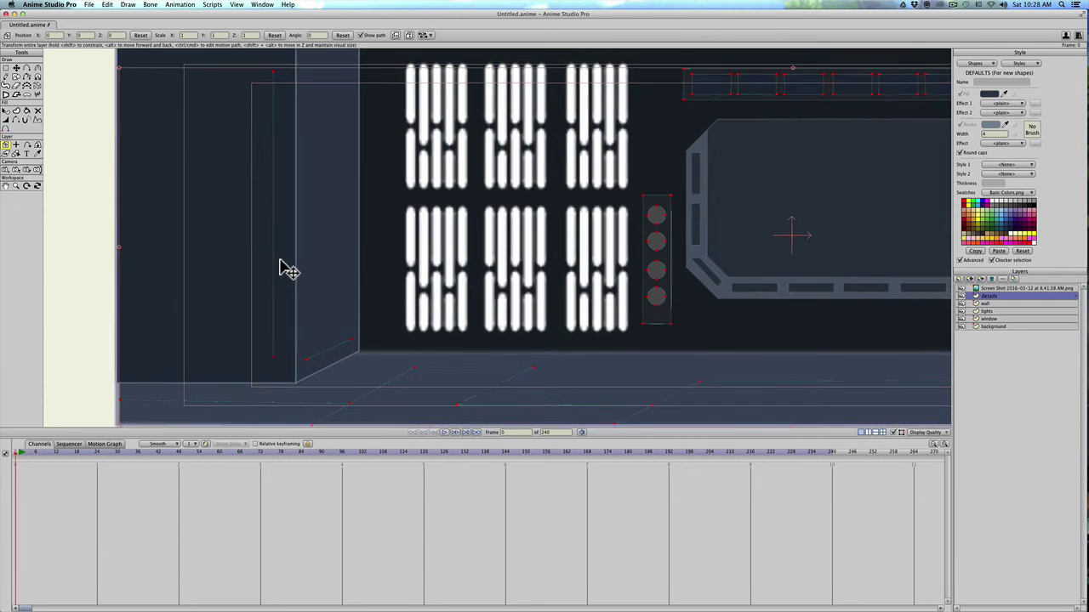
pyautogui.press('super+g')
pyautogui.press('space')
pyautogui.moveTo(229, 263); pyautogui.dragTo(448, 269)
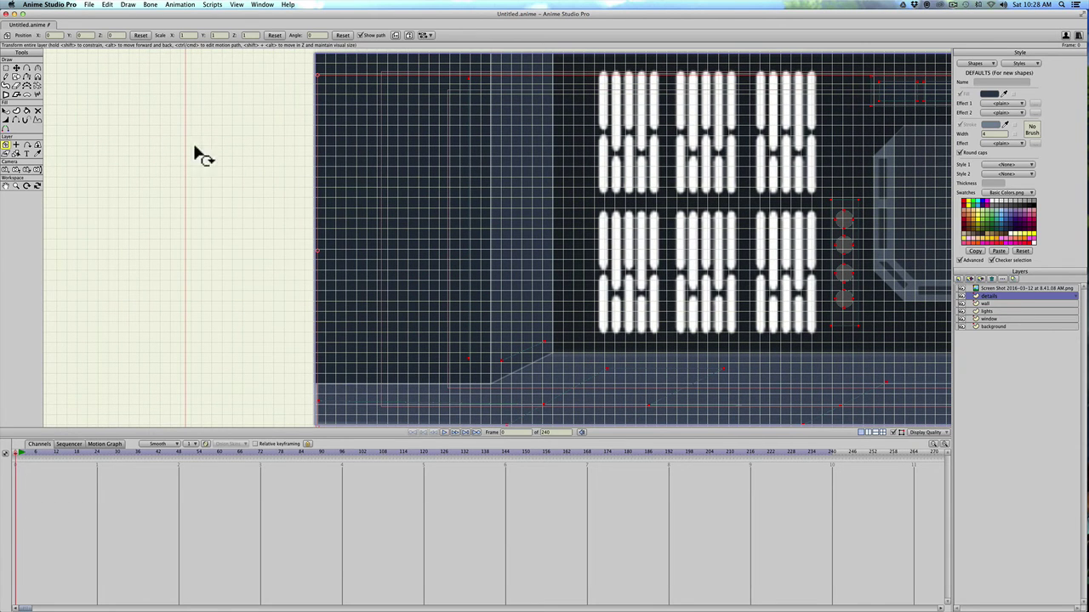
pyautogui.press('s')
pyautogui.moveTo(363, 344); pyautogui.dragTo(445, 132)
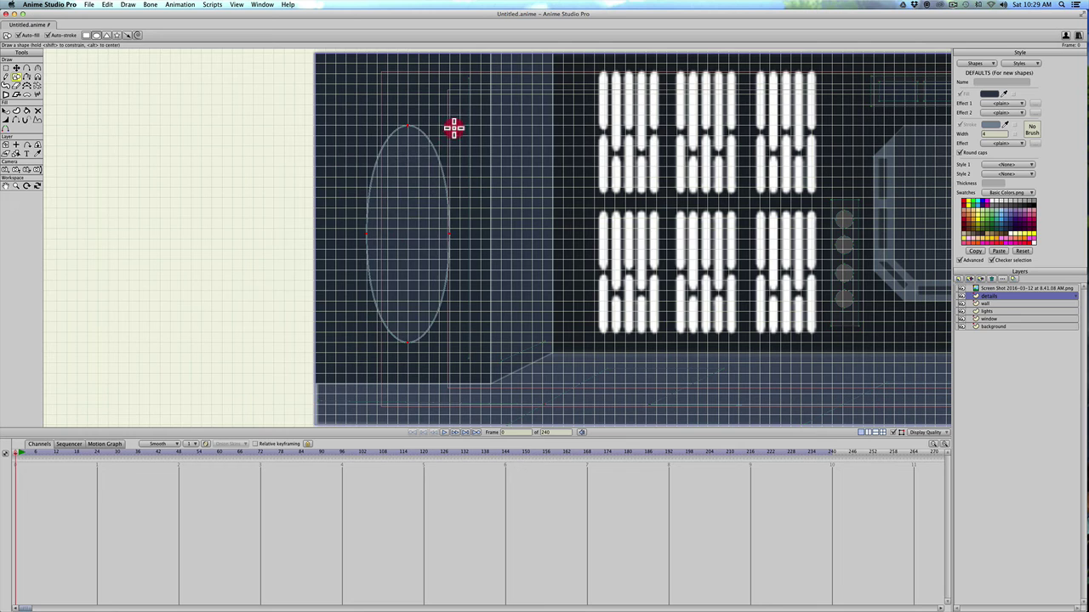
pyautogui.press('super+z')
# - Draw a tall rectangle on the left wall and bevel its four corners by adding points on the grid
pyautogui.click(86, 35)
pyautogui.moveTo(376, 85); pyautogui.dragTo(384, 350)
pyautogui.press('a')
pyautogui.moveTo(387, 76); pyautogui.dragTo(462, 76)
pyautogui.click(456, 72)
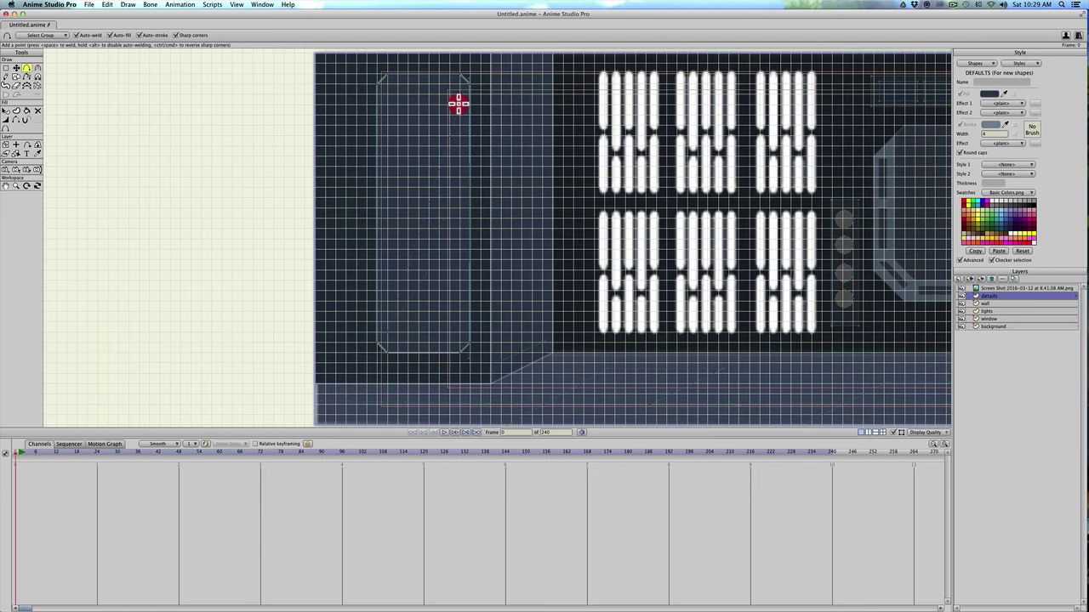
pyautogui.press('super+z')
pyautogui.press('super+t')
pyautogui.press('t')
pyautogui.click(471, 86)
pyautogui.press('BackSpace')
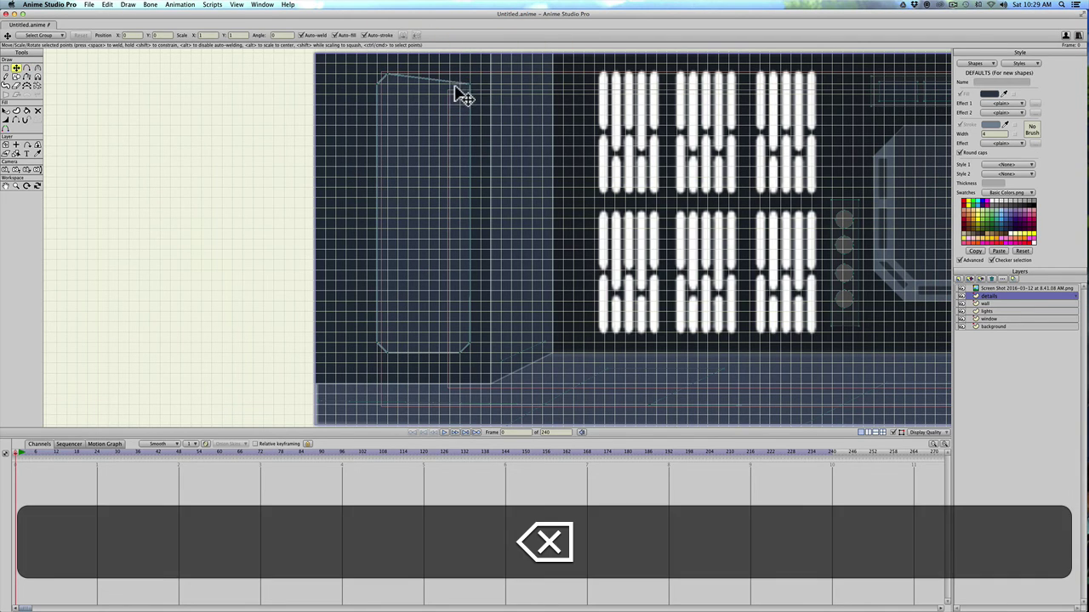
pyautogui.press('a')
pyautogui.click(460, 76)
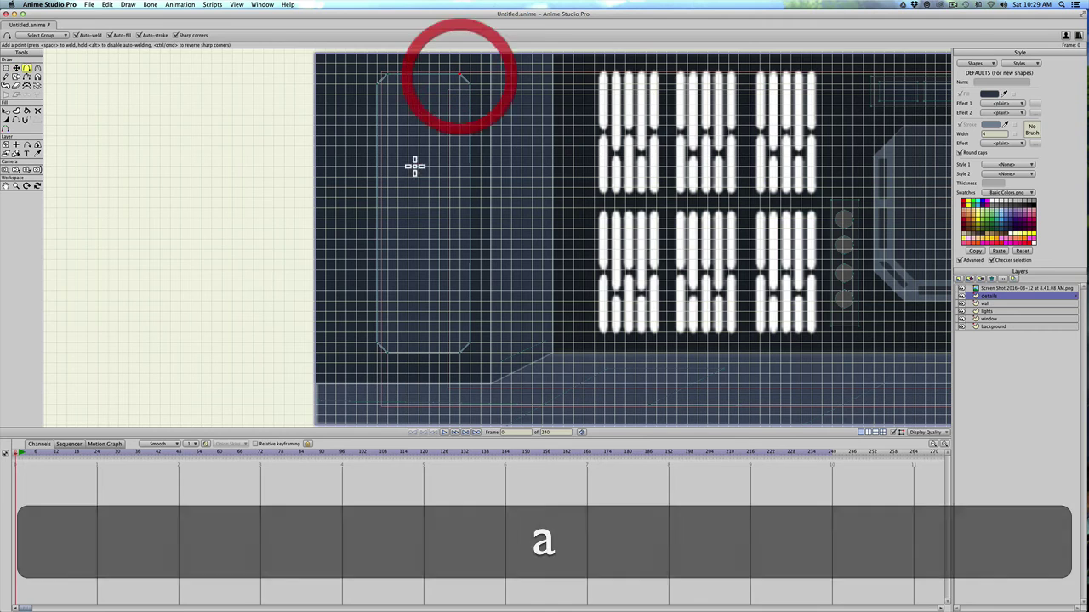
# - Draw a smaller rectangle inside the tall left-wall panel and bevel its four corners to match the outer outline
pyautogui.press('s')
pyautogui.moveTo(387, 93)
pyautogui.mouseDown()
pyautogui.moveTo(430, 168)
pyautogui.moveTo(459, 309)
pyautogui.moveTo(450, 340)
pyautogui.moveTo(398, 339)
pyautogui.mouseUp()
pyautogui.press('a')
pyautogui.press('super+z')
pyautogui.press('t')
pyautogui.click(397, 343)
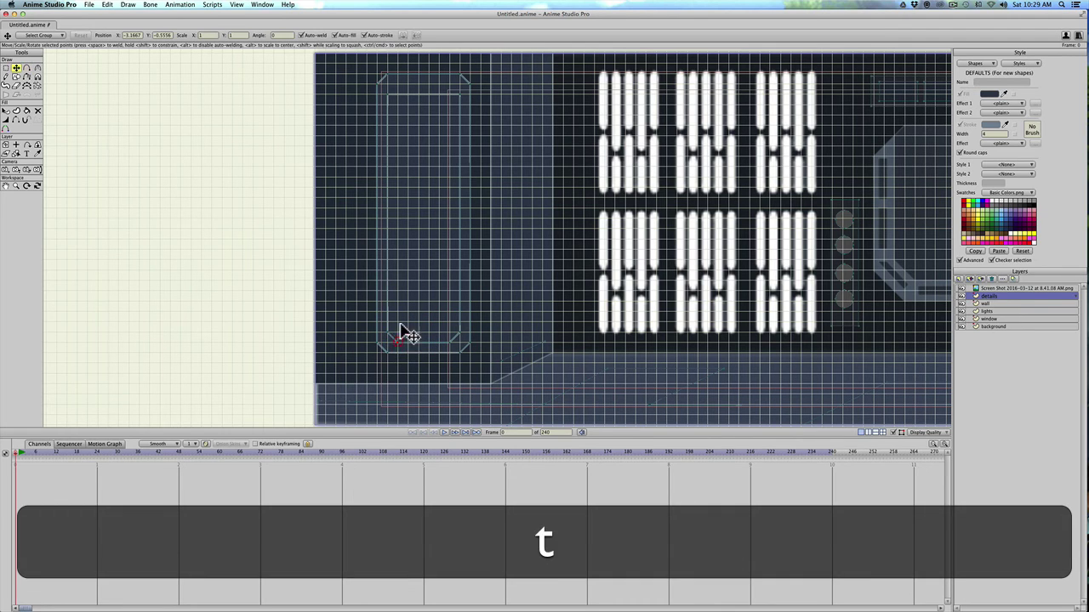
pyautogui.press('a')
pyautogui.click(398, 94)
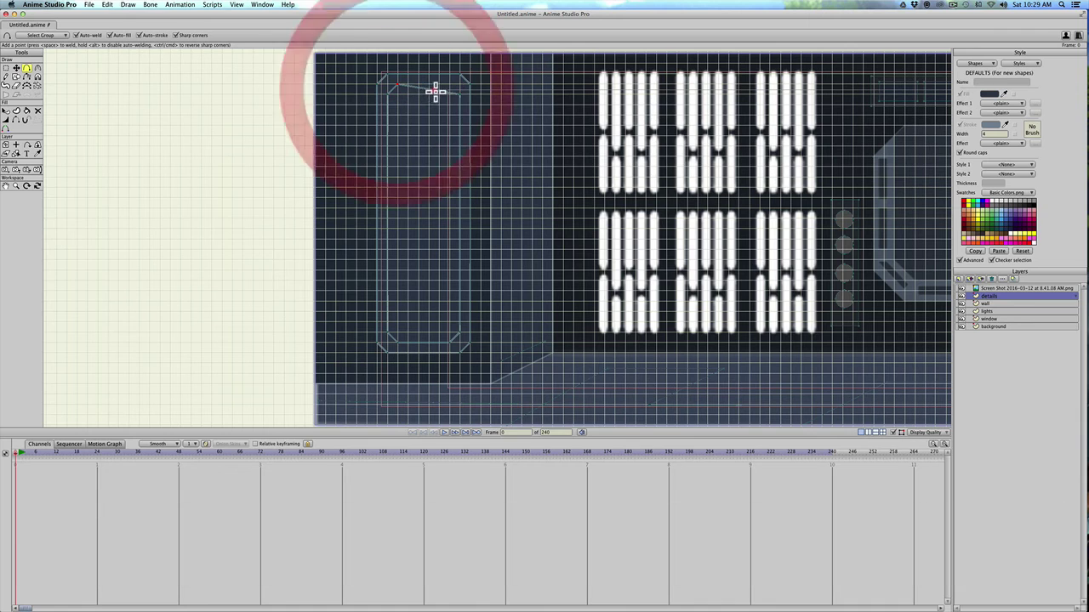
pyautogui.click(451, 84)
pyautogui.click(387, 186)
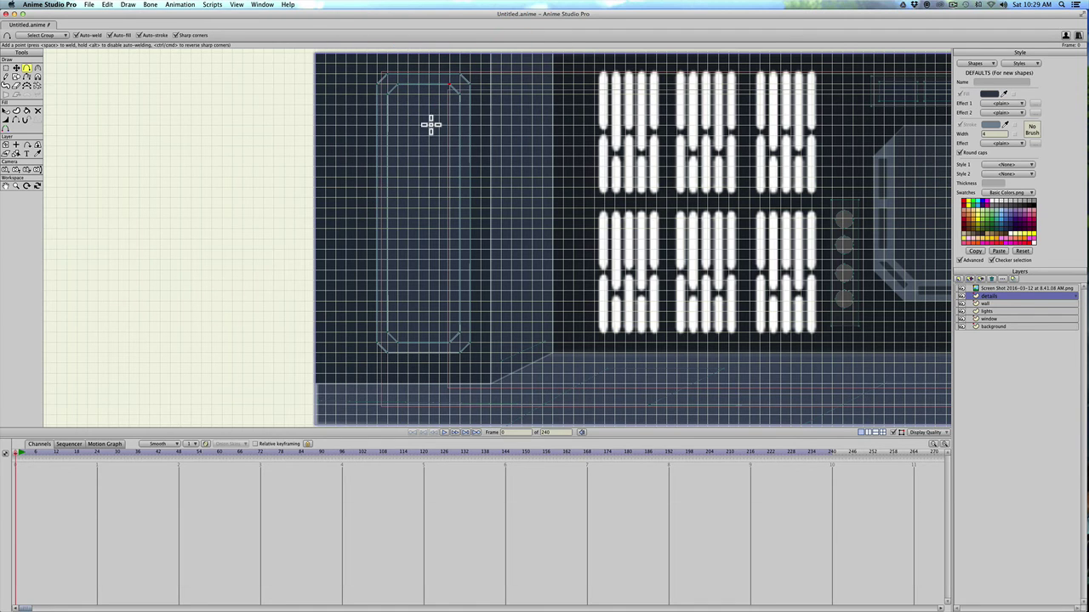
# - Select the inner bevelled shape of the left-wall panel and set its fill to a darker shade
pyautogui.press('q')
pyautogui.click(411, 246)
pyautogui.click(987, 93)
pyautogui.moveTo(484, 330); pyautogui.dragTo(502, 344)
pyautogui.click(617, 376)
pyautogui.press('s')
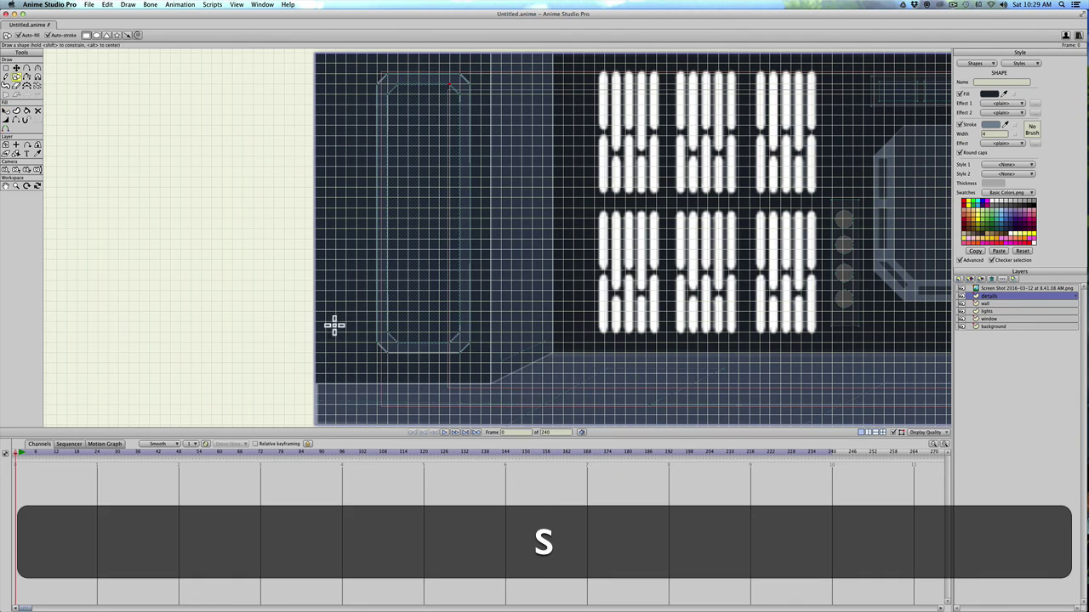
# - Draw two stacked tall rectangles on the left wall beside the bevelled panel and hide the grid
pyautogui.moveTo(324, 352); pyautogui.dragTo(365, 240)
pyautogui.moveTo(367, 105); pyautogui.dragTo(373, 195)
pyautogui.scroll(-1, 373, 195)
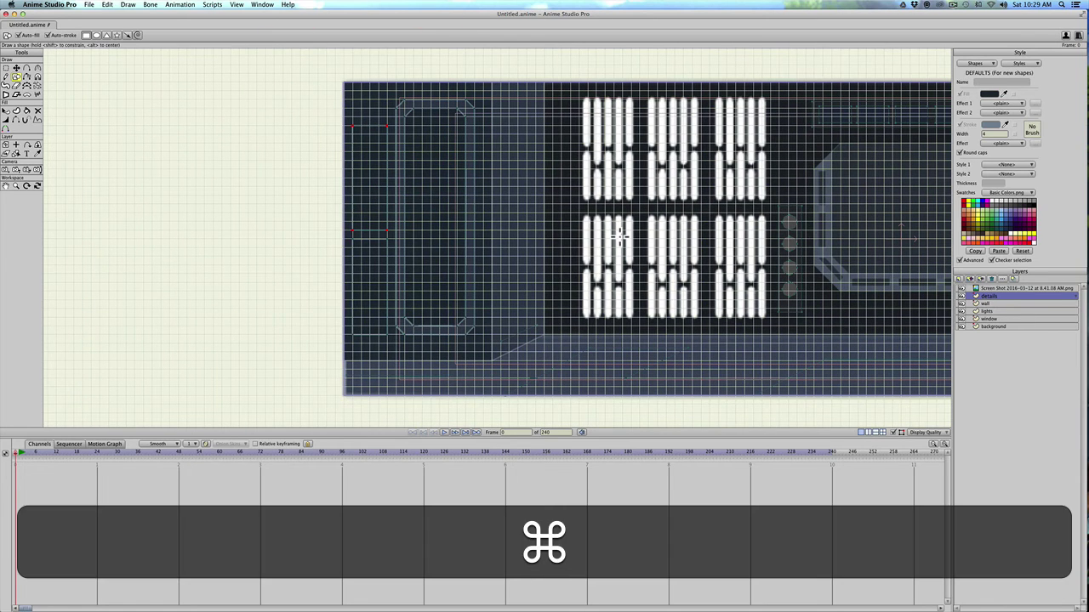
pyautogui.press('super+g')
pyautogui.moveTo(554, 214); pyautogui.dragTo(486, 263)
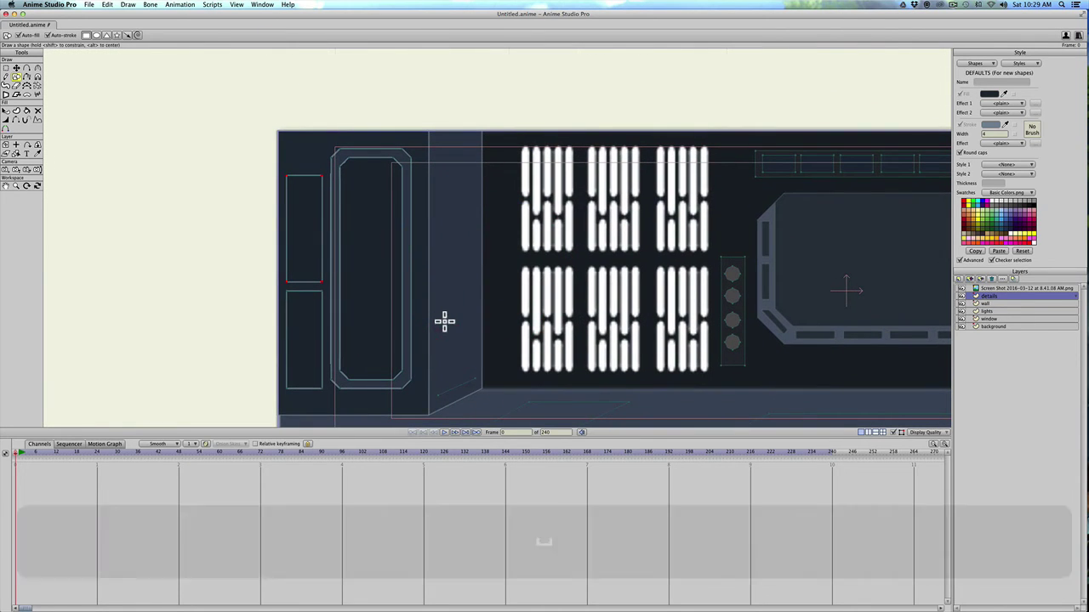
# - Draw a tall rectangle on the angled wall section and move its corner points to match the wall's perspective
pyautogui.moveTo(439, 333); pyautogui.dragTo(471, 181)
pyautogui.press('t')
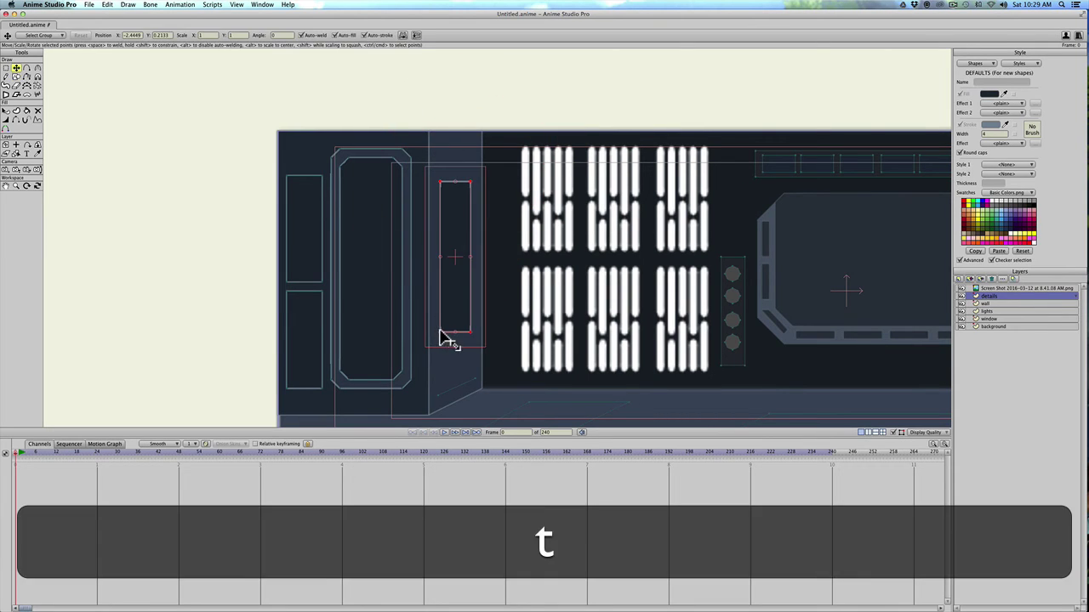
pyautogui.click(447, 340)
pyautogui.moveTo(441, 332)
pyautogui.mouseDown()
pyautogui.moveTo(438, 365)
pyautogui.moveTo(441, 346)
pyautogui.mouseUp()
pyautogui.moveTo(439, 181); pyautogui.dragTo(437, 170)
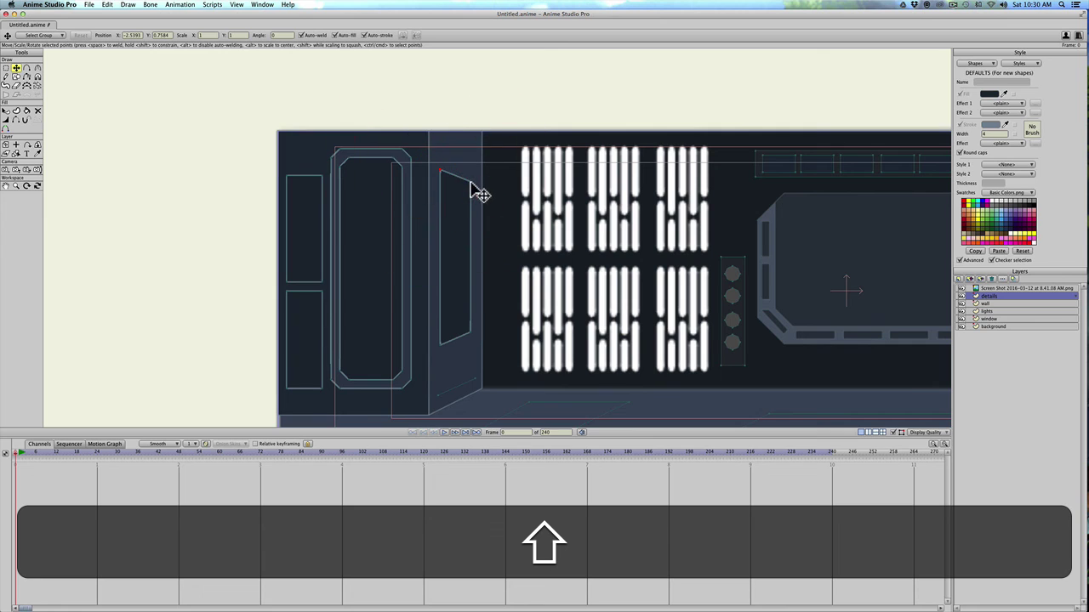
pyautogui.click(472, 179)
pyautogui.click(440, 163)
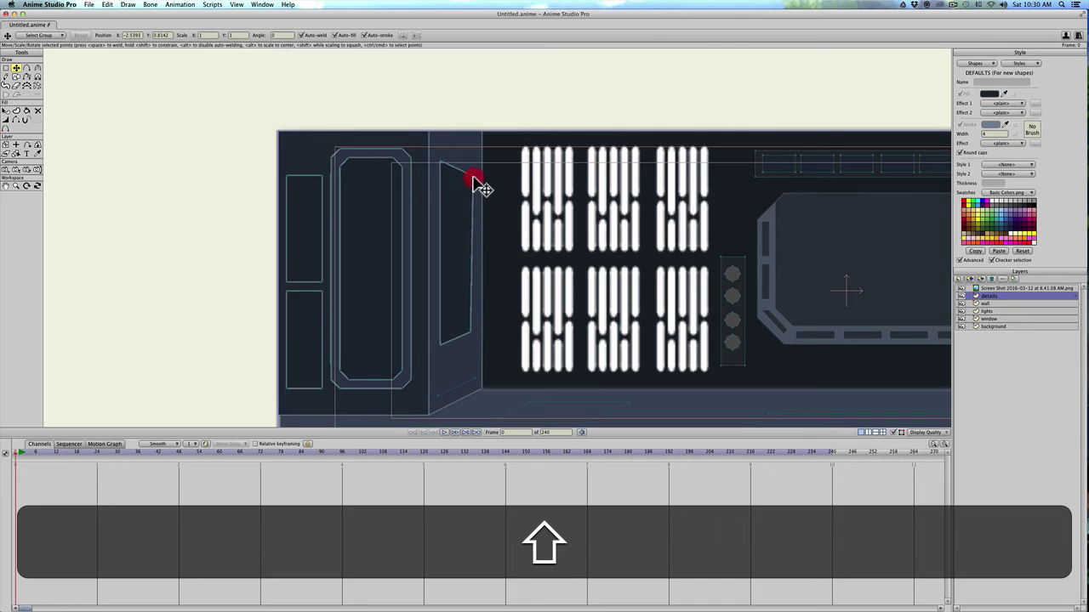
pyautogui.moveTo(467, 182); pyautogui.dragTo(477, 182)
# - Select all points on the details layer and thin their outlines by reducing the line width
pyautogui.scroll(-3, 501, 272)
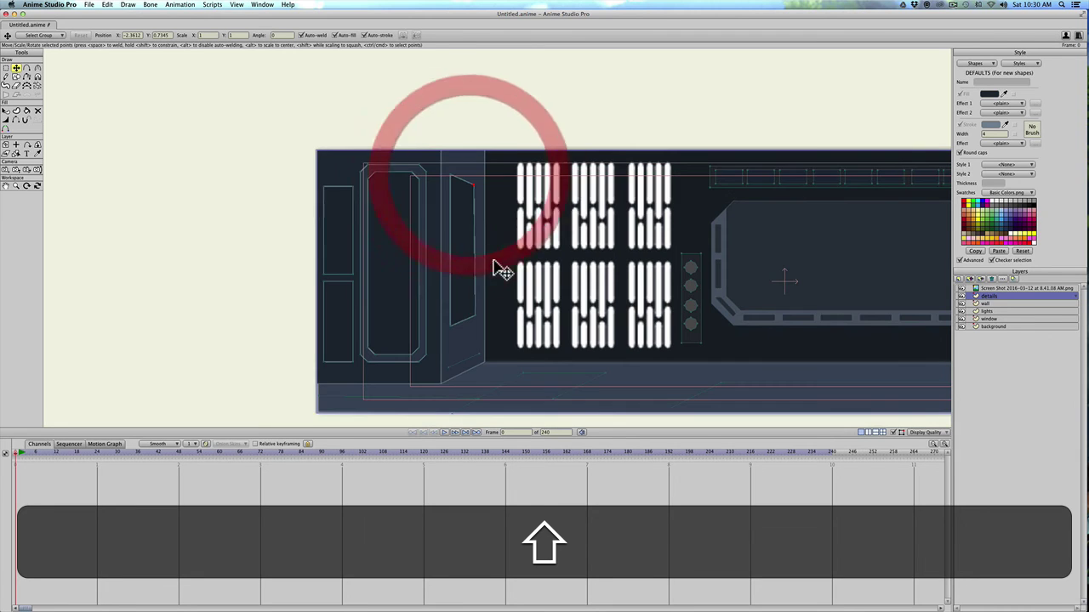
pyautogui.moveTo(549, 344); pyautogui.dragTo(510, 331)
pyautogui.press('super+a')
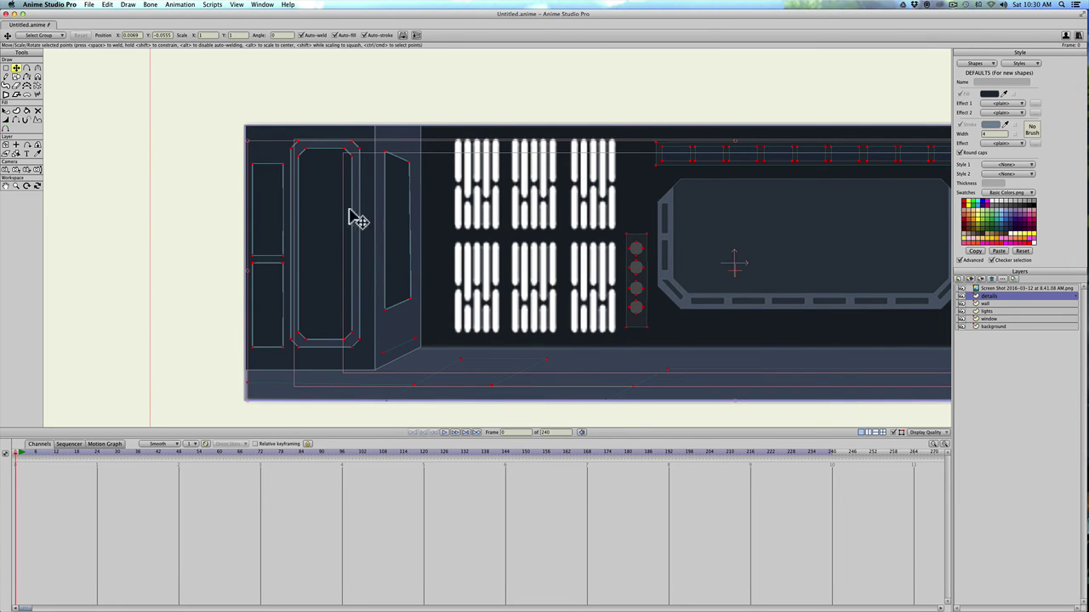
pyautogui.press('w')
pyautogui.moveTo(322, 265); pyautogui.dragTo(476, 286)
pyautogui.click(460, 279)
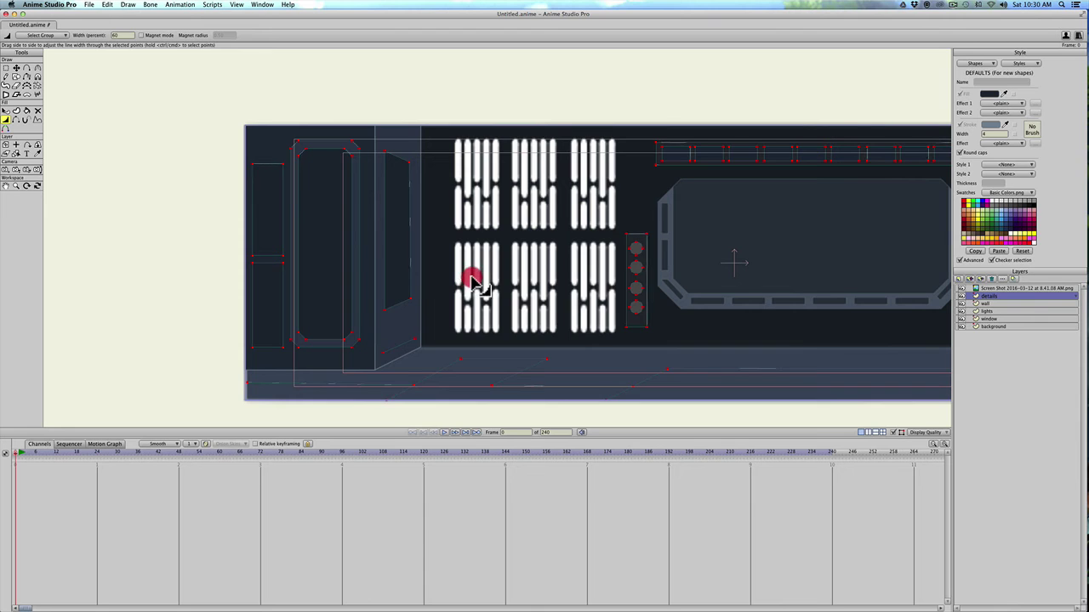
# - Render a preview of the whole background to check the thinned outlines, and close it
pyautogui.press('super+r')
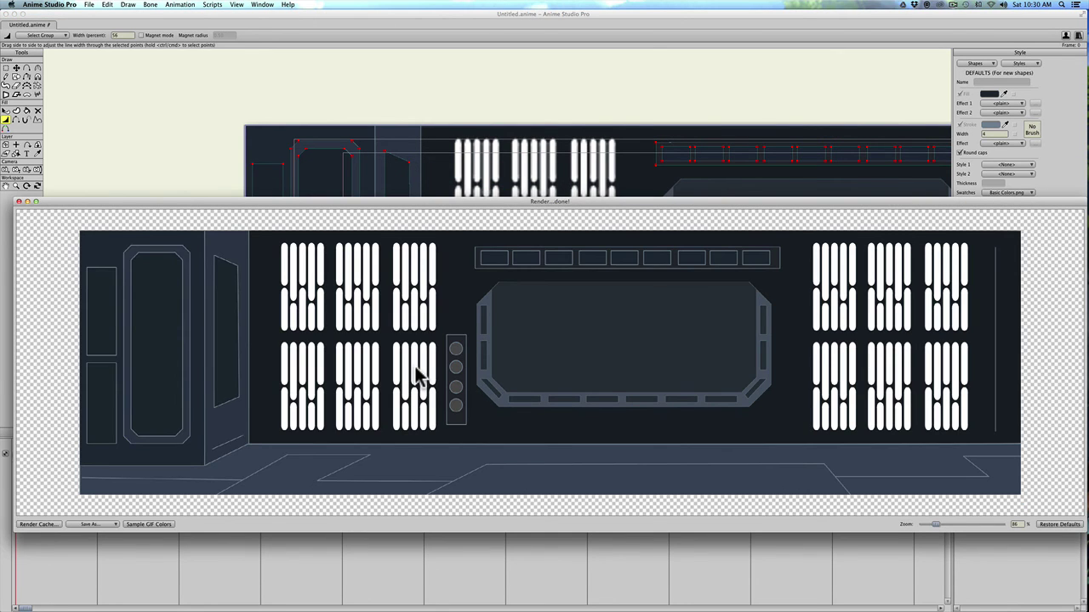
pyautogui.scroll(-1, 695, 387)
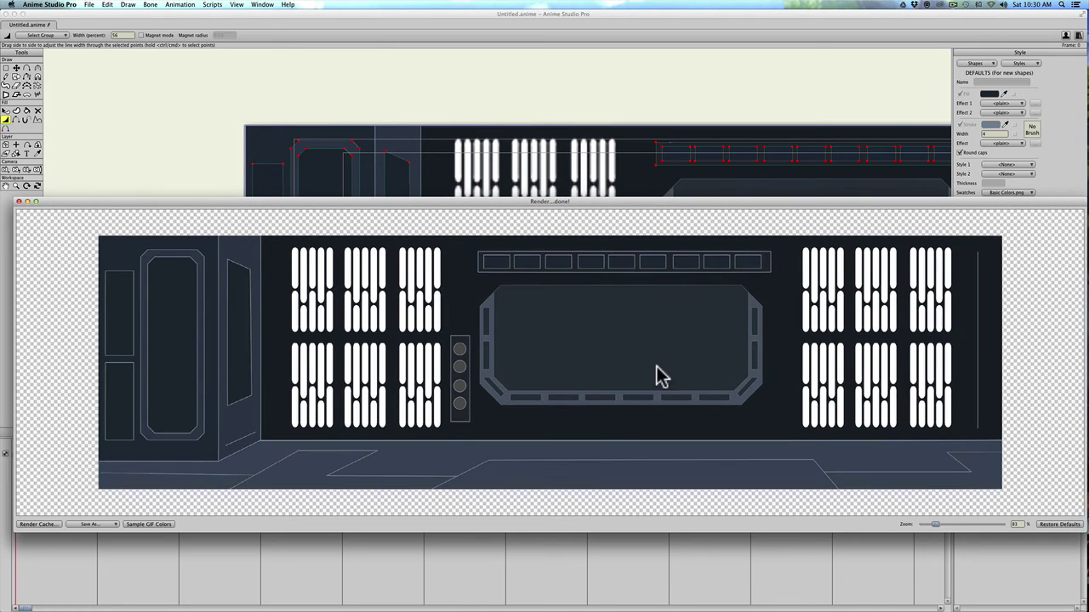
pyautogui.click(20, 201)
# - Select the four circles in the small panel beside the window and scale them down into its upper corner
pyautogui.scroll(2, 608, 284)
pyautogui.moveTo(669, 289); pyautogui.dragTo(474, 247)
pyautogui.scroll(5, 512, 284)
pyautogui.press('t')
pyautogui.click(477, 214)
pyautogui.press('t')
pyautogui.click(478, 250)
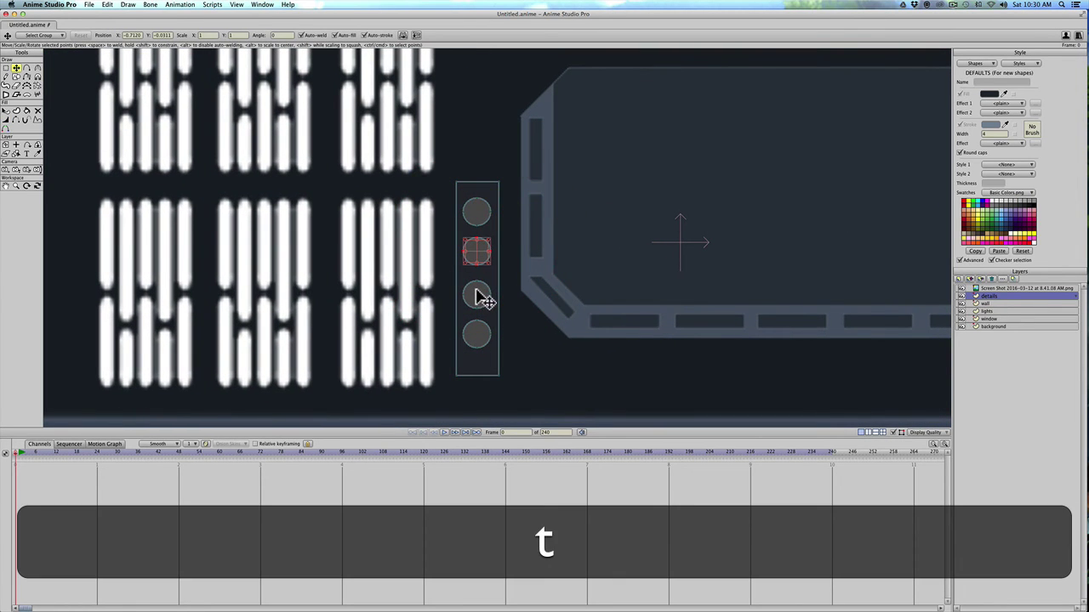
pyautogui.keyDown('shift'); pyautogui.click(477, 214); pyautogui.keyUp('shift')
pyautogui.keyDown('shift'); pyautogui.click(477, 294); pyautogui.keyUp('shift')
pyautogui.keyDown('shift'); pyautogui.click(478, 334); pyautogui.keyUp('shift')
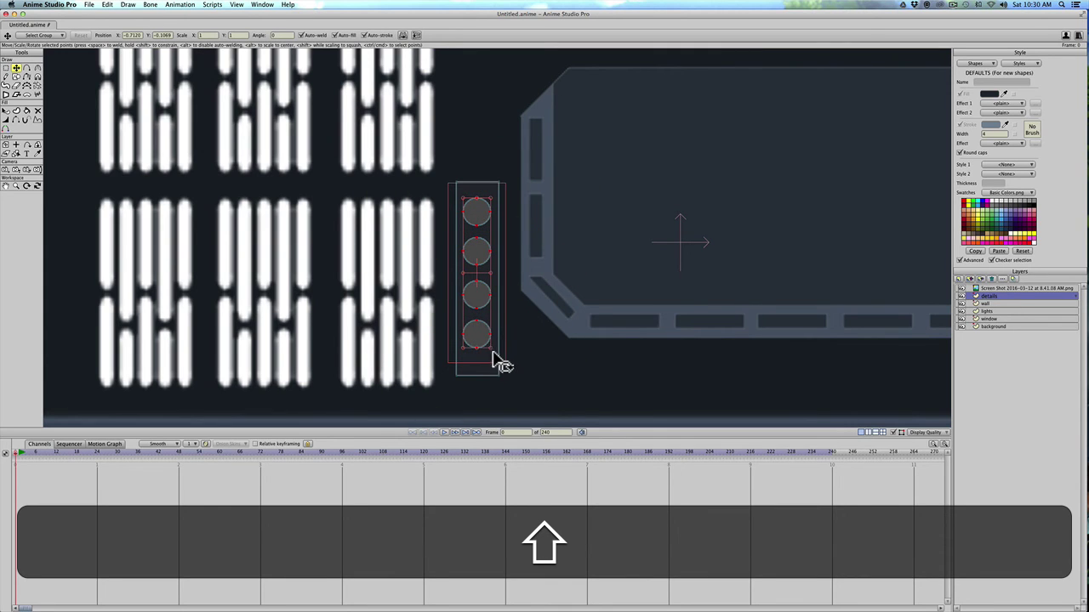
pyautogui.moveTo(499, 360); pyautogui.dragTo(478, 288)
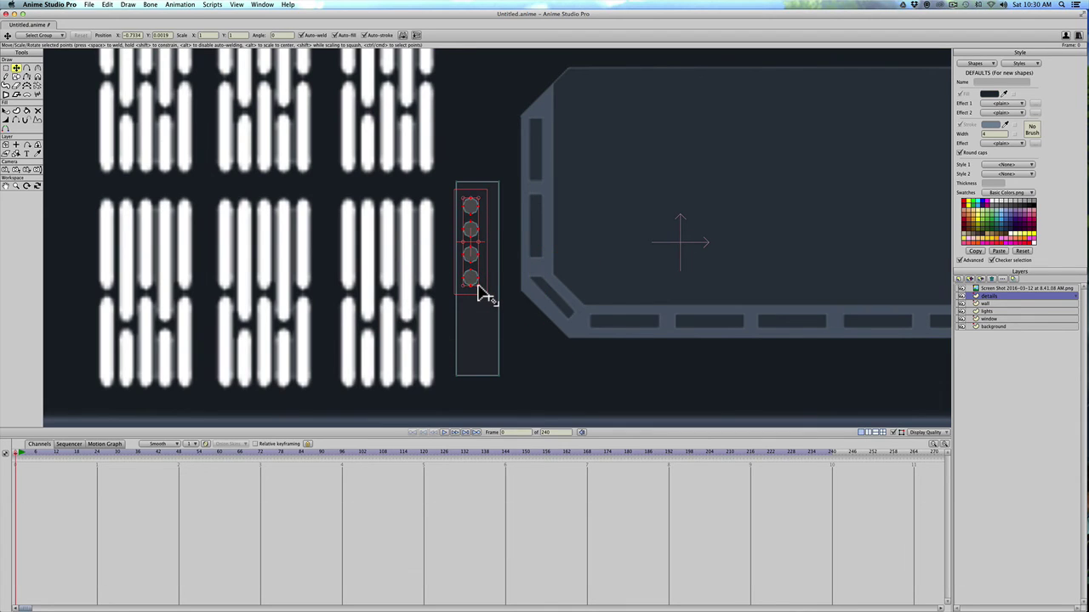
# - Duplicate the column of four small circles and place the copy beside it as a second column
pyautogui.press('cmd+c')
pyautogui.press('cmd+v')
pyautogui.moveTo(478, 288); pyautogui.dragTo(496, 286)
# - Shift the original circle column slightly up and outward, and shorten the surrounding rectangle to fit both columns
pyautogui.press('t')
pyautogui.hotkey('shift', 't')
pyautogui.keyDown('shift'); pyautogui.click(470, 279); pyautogui.keyUp('shift')
pyautogui.keyDown('shift'); pyautogui.click(470, 257); pyautogui.keyUp('shift')
pyautogui.keyDown('shift'); pyautogui.click(470, 228); pyautogui.keyUp('shift')
pyautogui.keyDown('shift'); pyautogui.click(469, 209); pyautogui.keyUp('shift')
pyautogui.moveTo(470, 210); pyautogui.dragTo(466, 202)
pyautogui.click(478, 371)
pyautogui.moveTo(480, 372); pyautogui.dragTo(478, 291)
# - Examine the resized circle panel and the overall composition of the background
pyautogui.scroll(-5, 471, 394)
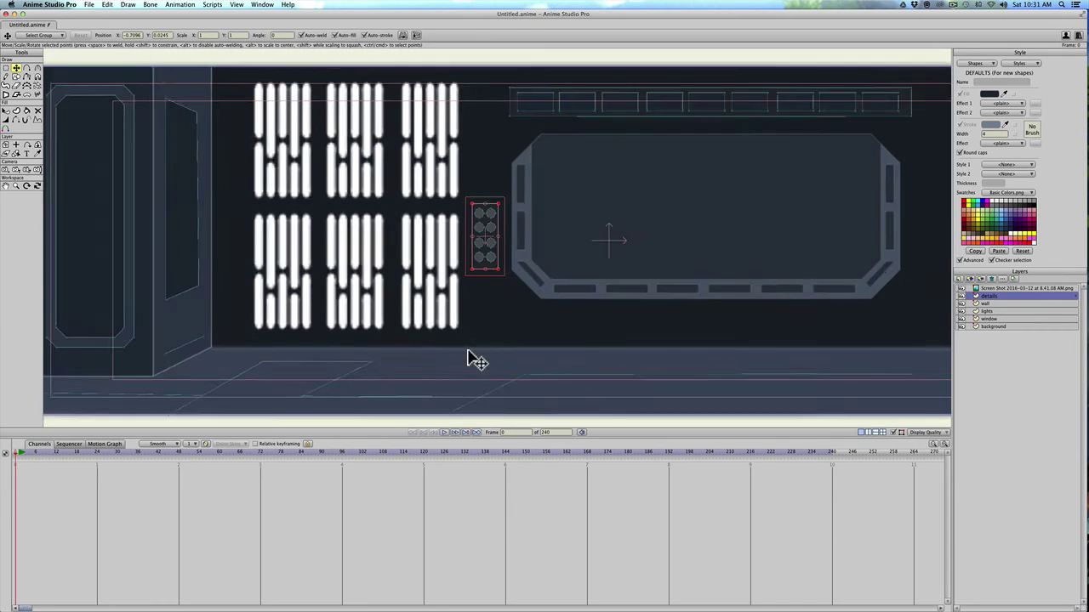
pyautogui.scroll(4, 491, 372)
pyautogui.scroll(-3, 482, 372)
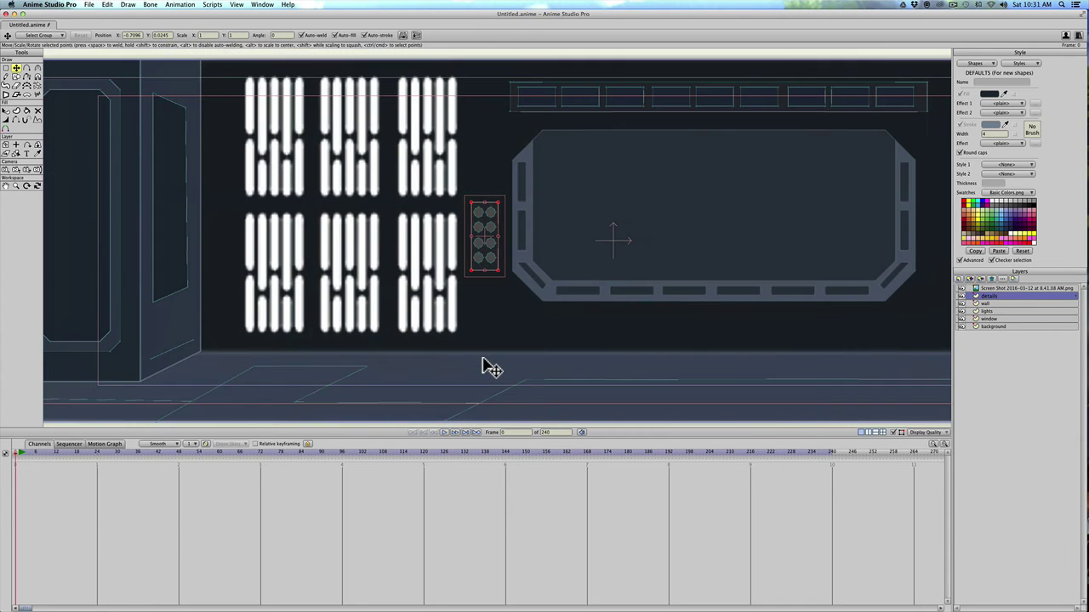
pyautogui.moveTo(615, 345); pyautogui.dragTo(486, 359)
pyautogui.scroll(-1, 489, 361)
pyautogui.scroll(-2, 492, 359)
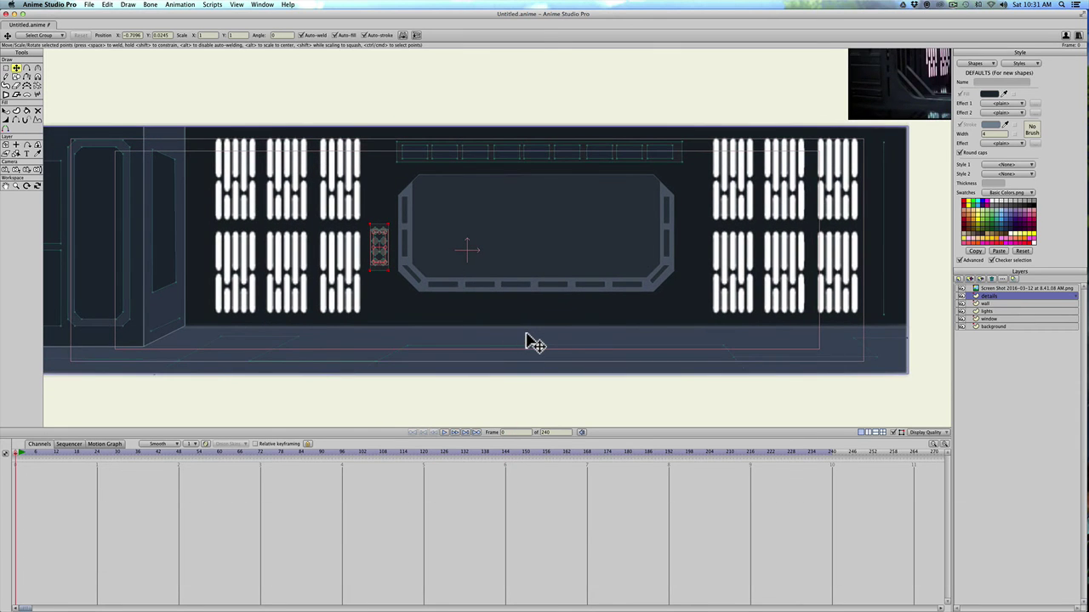
pyautogui.press('space')
pyautogui.moveTo(450, 341); pyautogui.dragTo(473, 363)
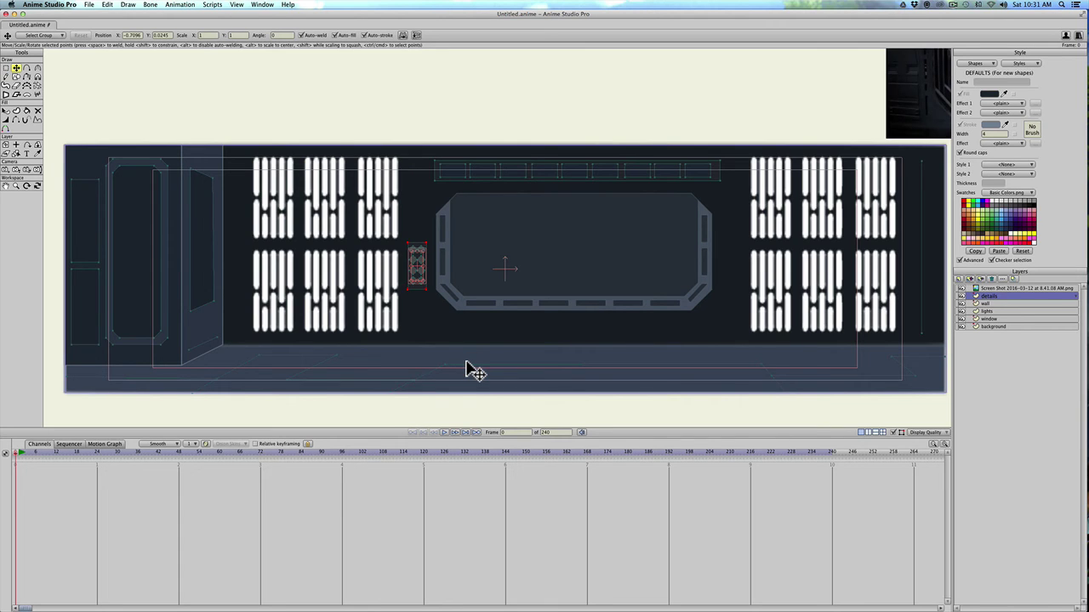
pyautogui.press('space')
pyautogui.moveTo(493, 368); pyautogui.dragTo(479, 365)
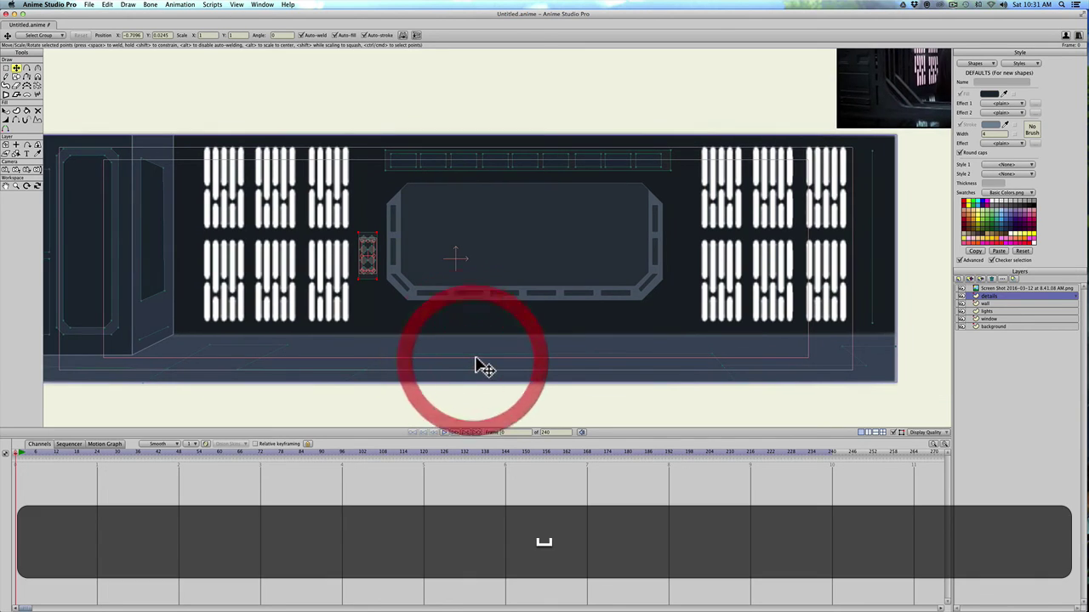
pyautogui.scroll(-2, 661, 275)
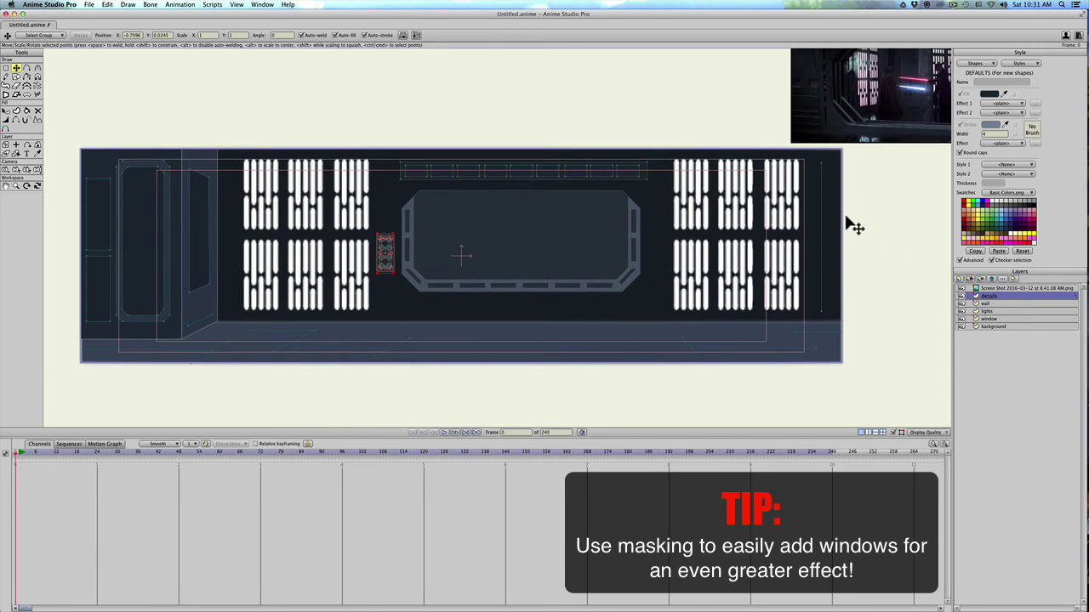
# - Delete the reference screenshot layer from the project
pyautogui.click(987, 289)
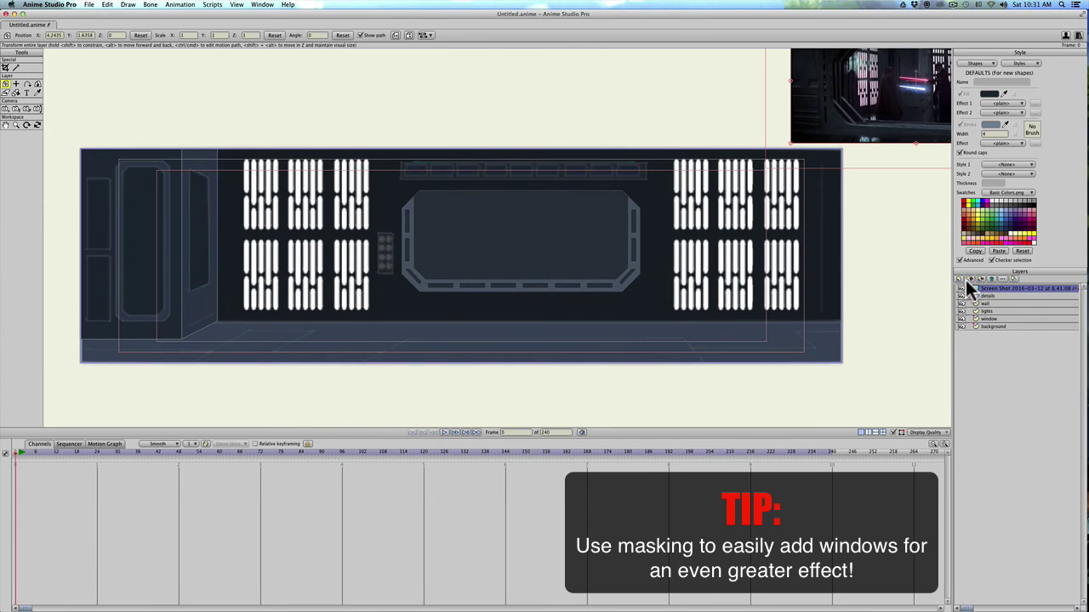
pyautogui.click(992, 278)
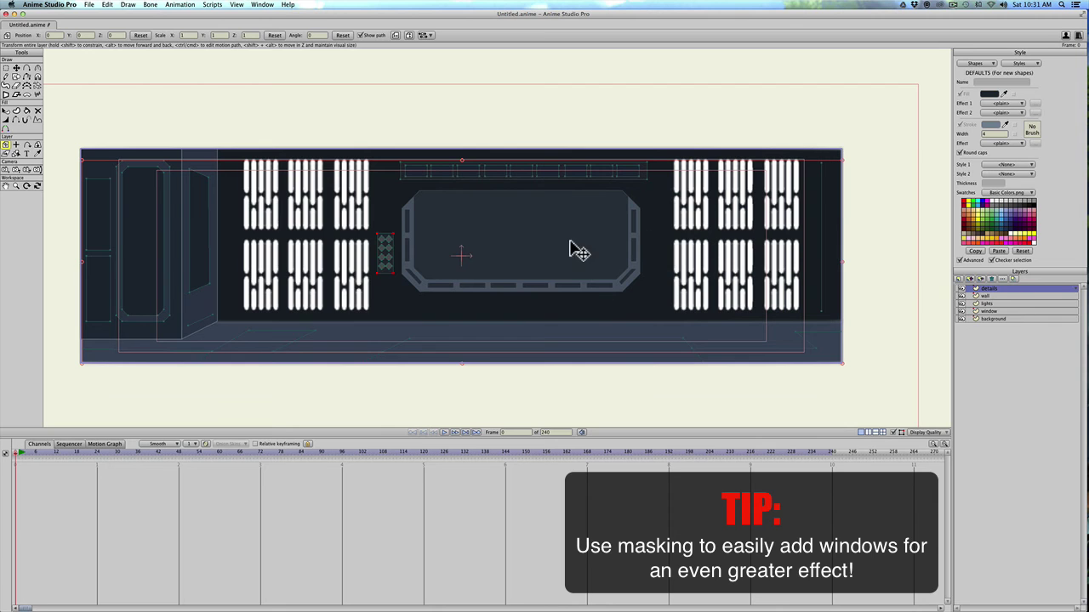
pyautogui.scroll(3, 566, 255)
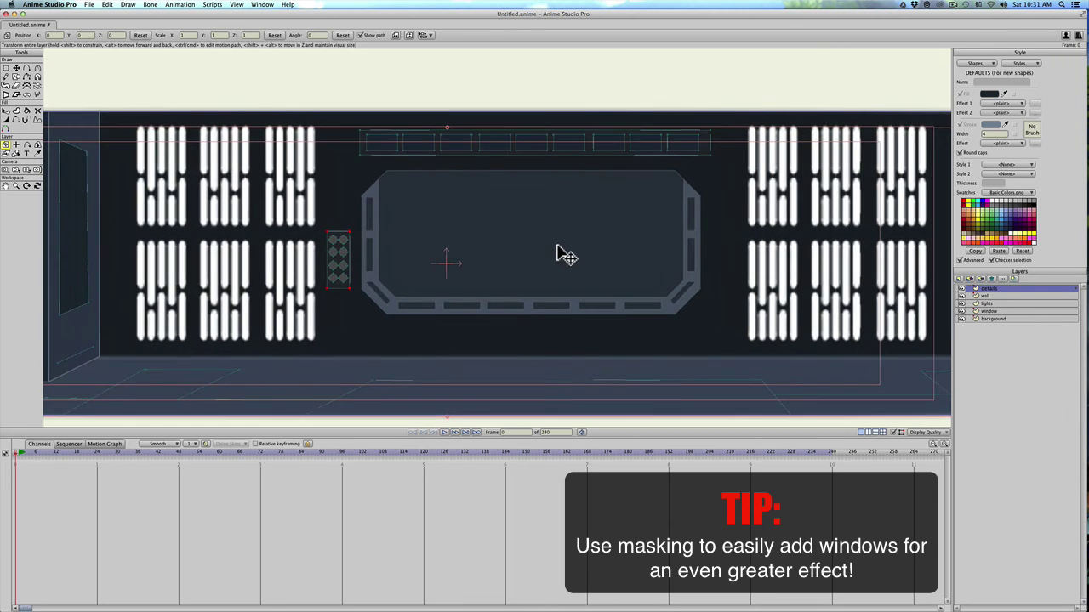
pyautogui.scroll(1, 518, 257)
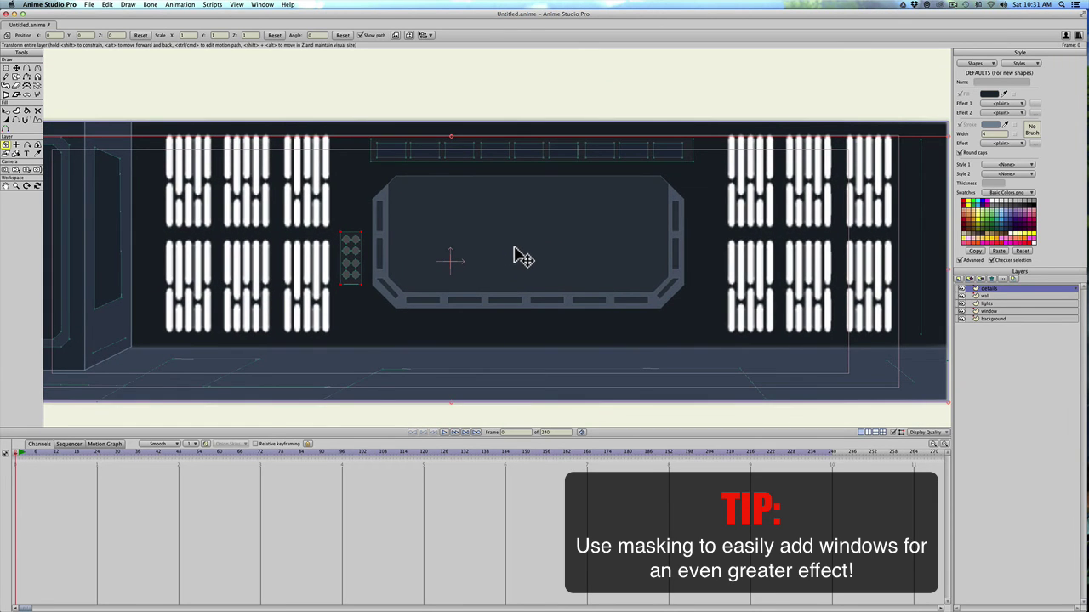
pyautogui.scroll(1, 520, 265)
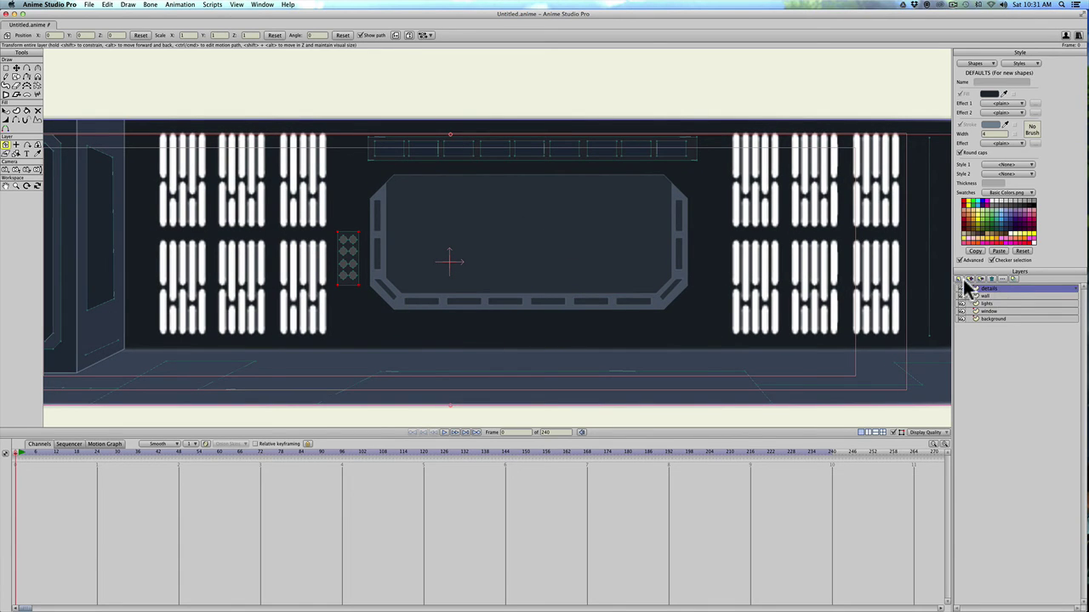
# - Import the image STAR-WARS-DESTROYER.jpg and position it over the window area
pyautogui.click(89, 5)
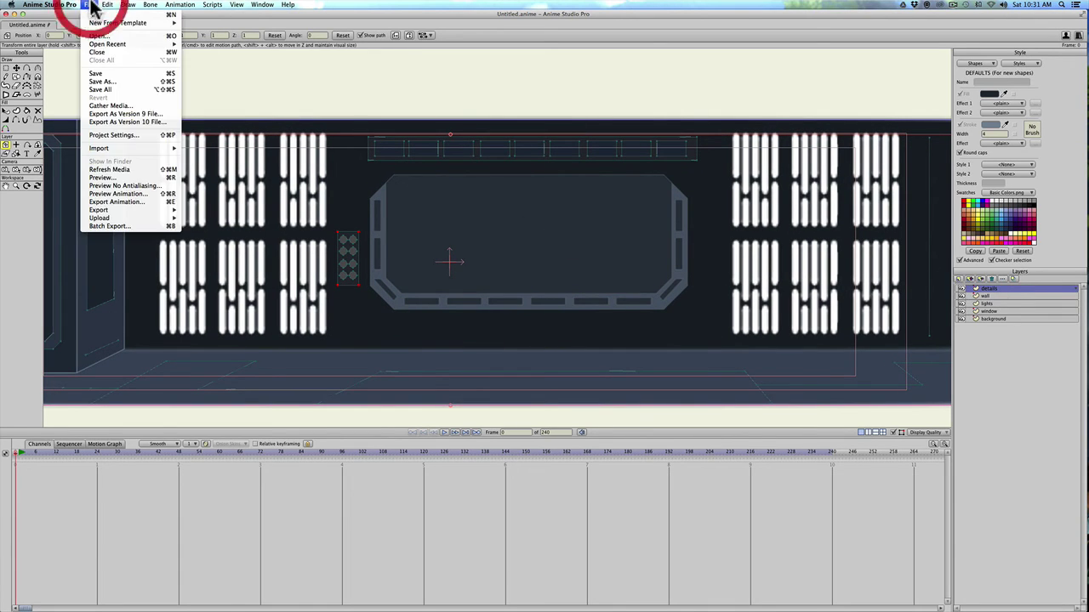
pyautogui.moveTo(134, 154)
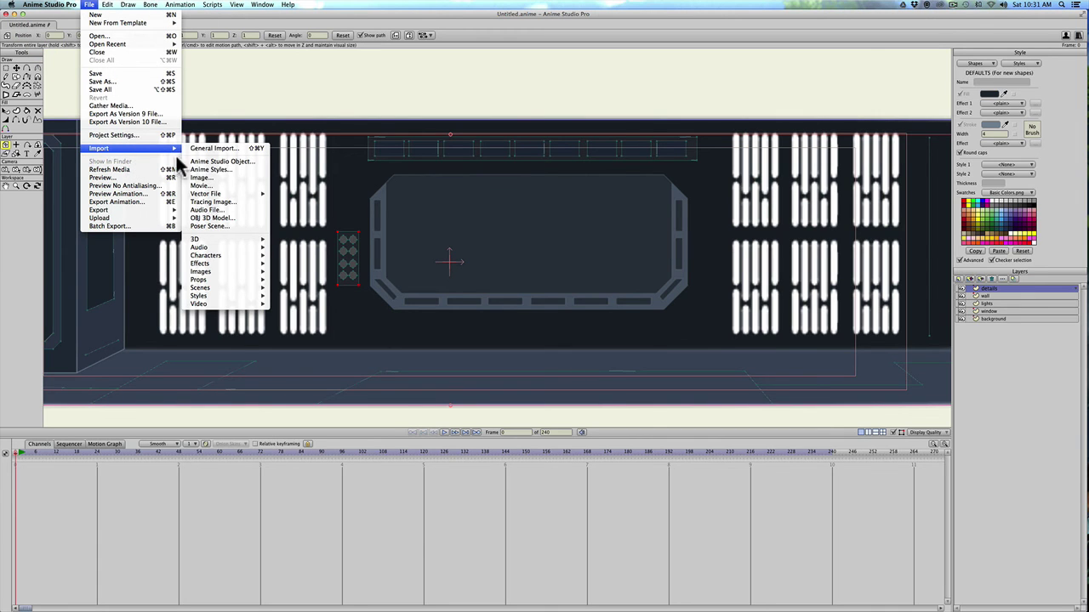
pyautogui.click(199, 177)
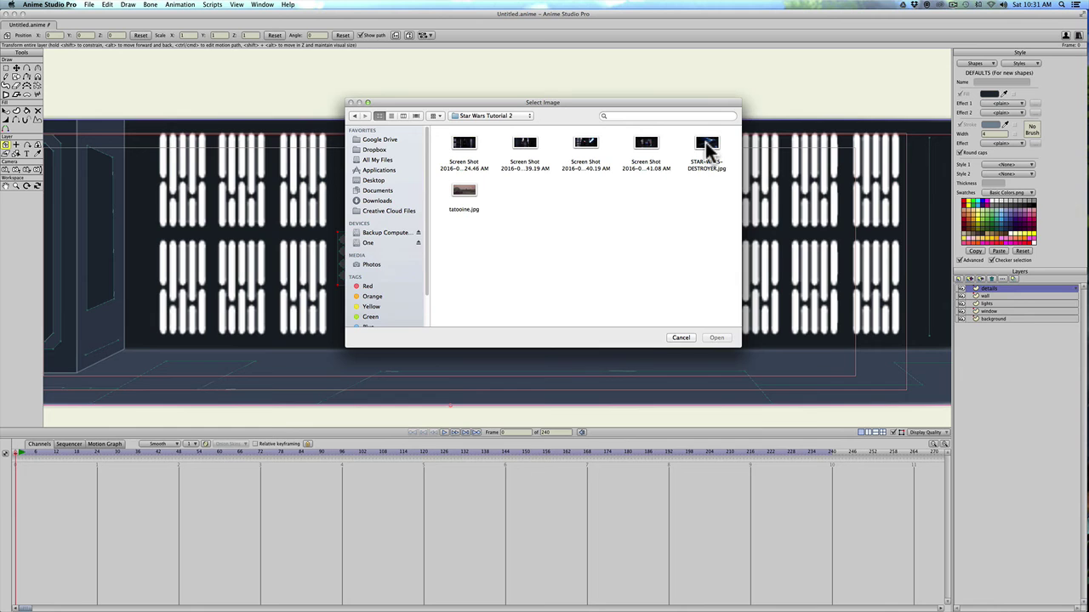
pyautogui.click(706, 146)
pyautogui.click(717, 337)
pyautogui.scroll(-3, 539, 287)
pyautogui.scroll(4, 539, 287)
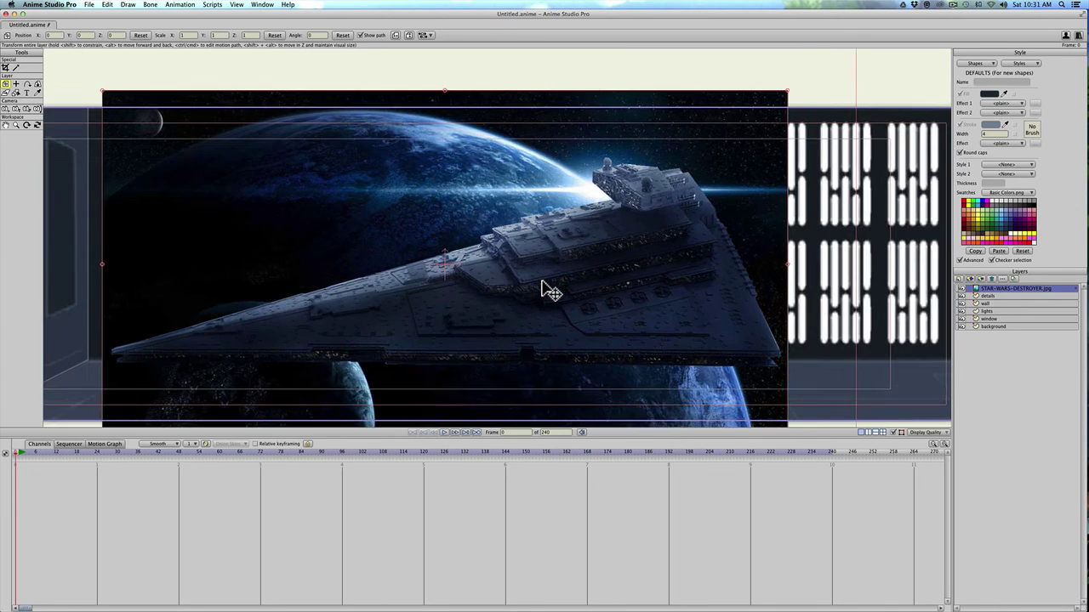
pyautogui.moveTo(549, 287)
pyautogui.mouseDown()
pyautogui.moveTo(527, 262)
pyautogui.moveTo(576, 272)
pyautogui.moveTo(553, 255)
pyautogui.mouseUp()
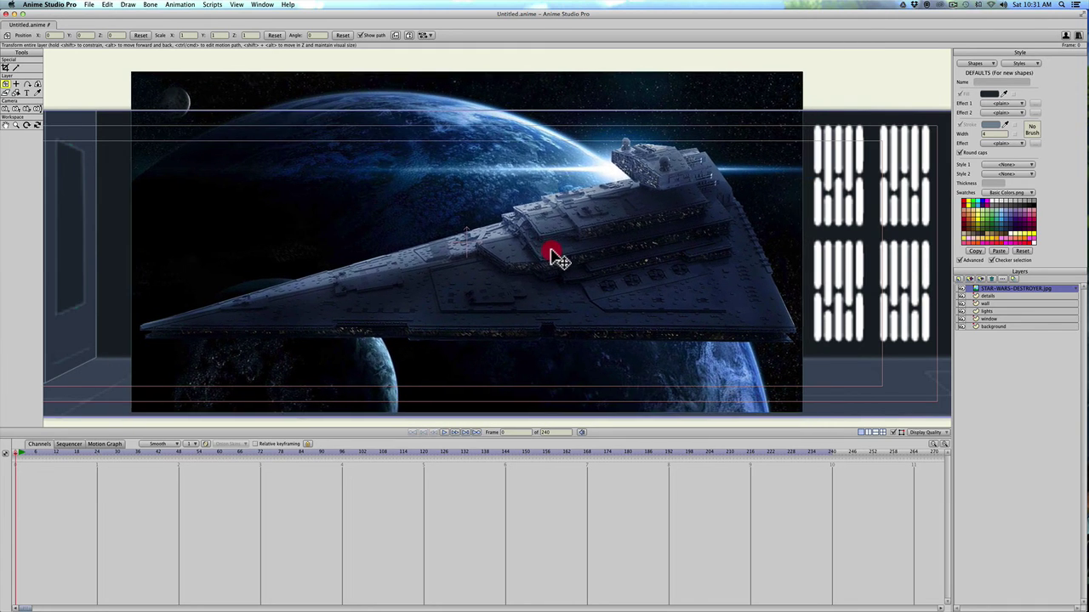
# - With the STAR-WARS-DESTROYER.jpg layer temporarily hidden, copy the inner pane shape from the window layer, and reselect the image layer
pyautogui.click(963, 290)
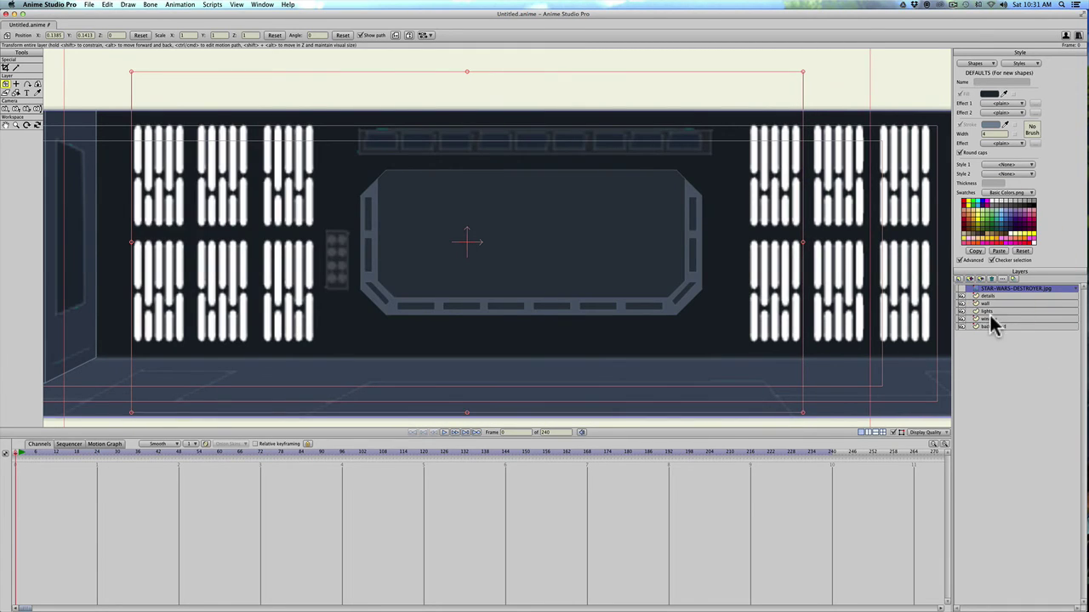
pyautogui.click(991, 319)
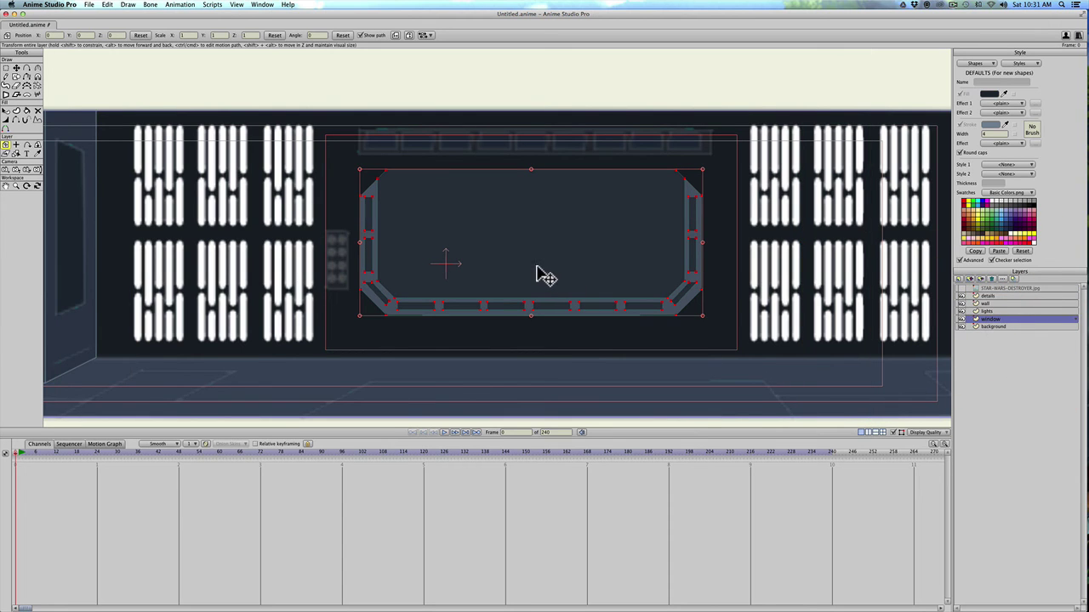
pyautogui.press('t')
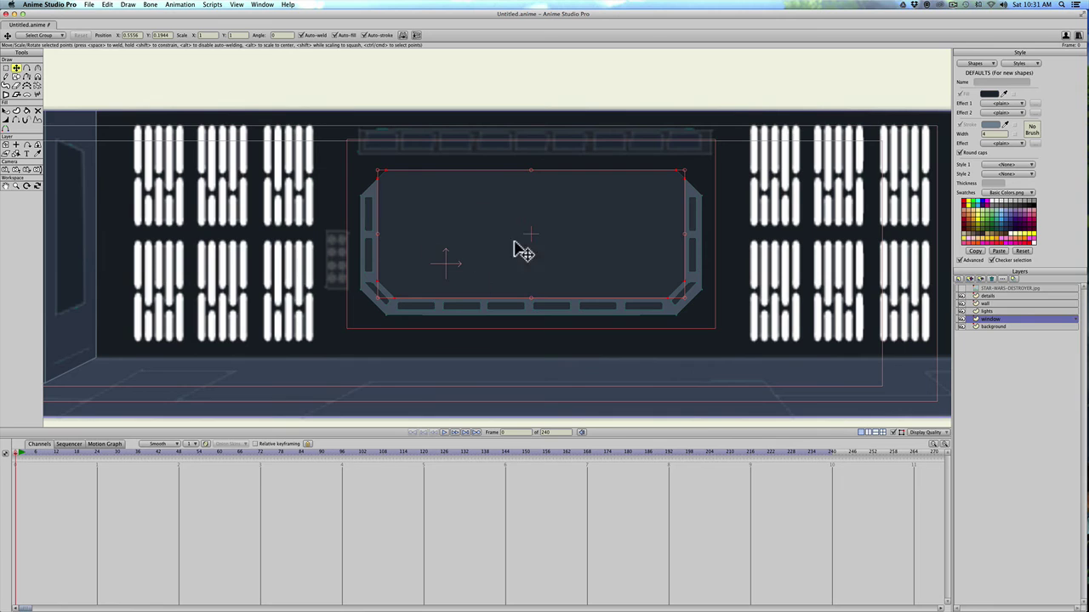
pyautogui.scroll(2, 522, 267)
pyautogui.scroll(1, 522, 267)
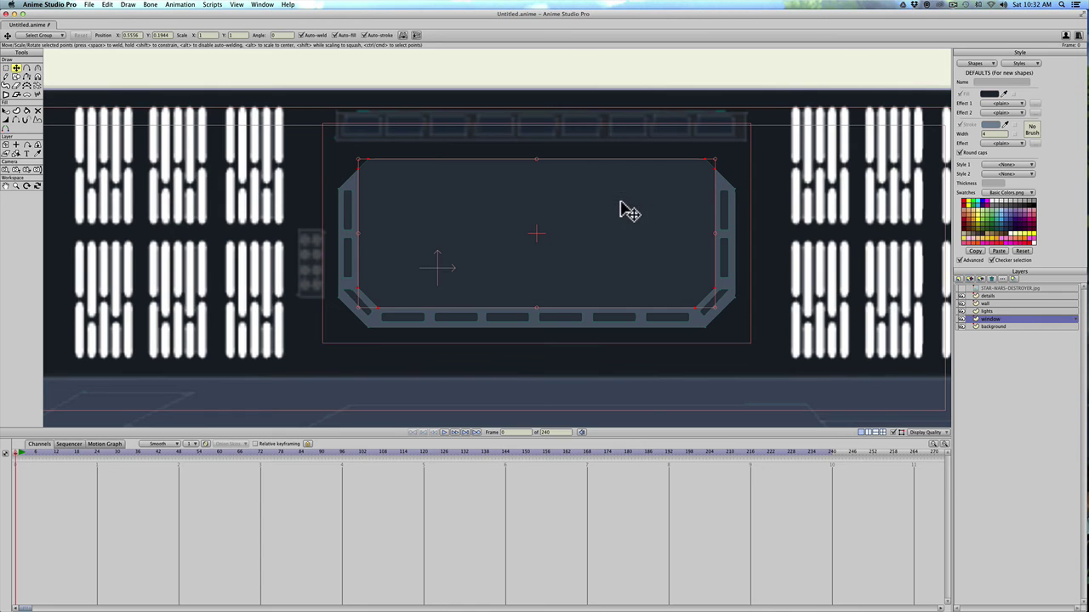
pyautogui.press('super')
pyautogui.press('super+c')
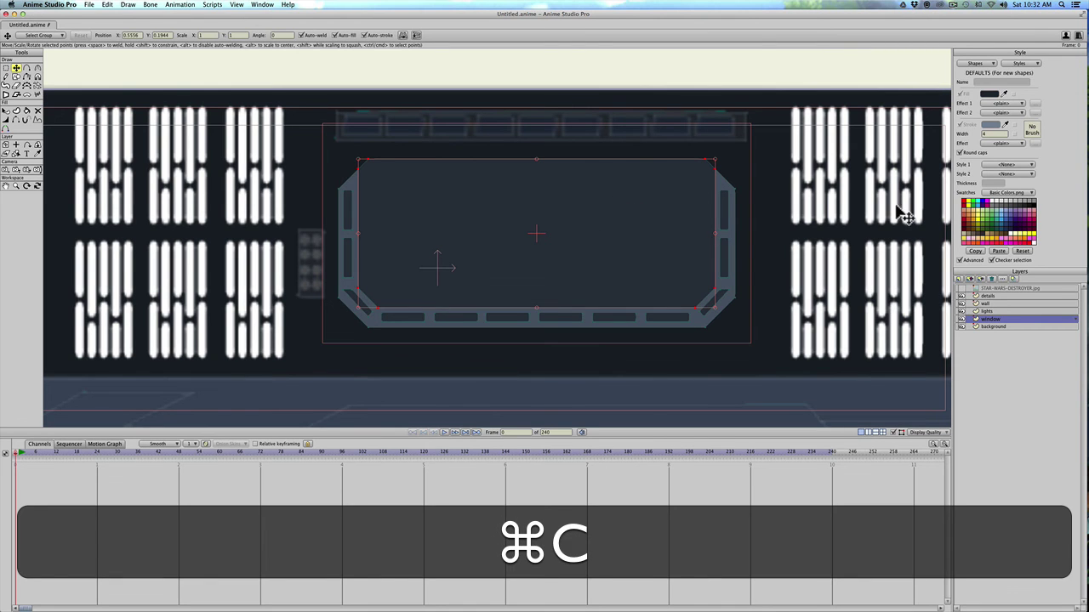
pyautogui.click(975, 290)
pyautogui.click(992, 288)
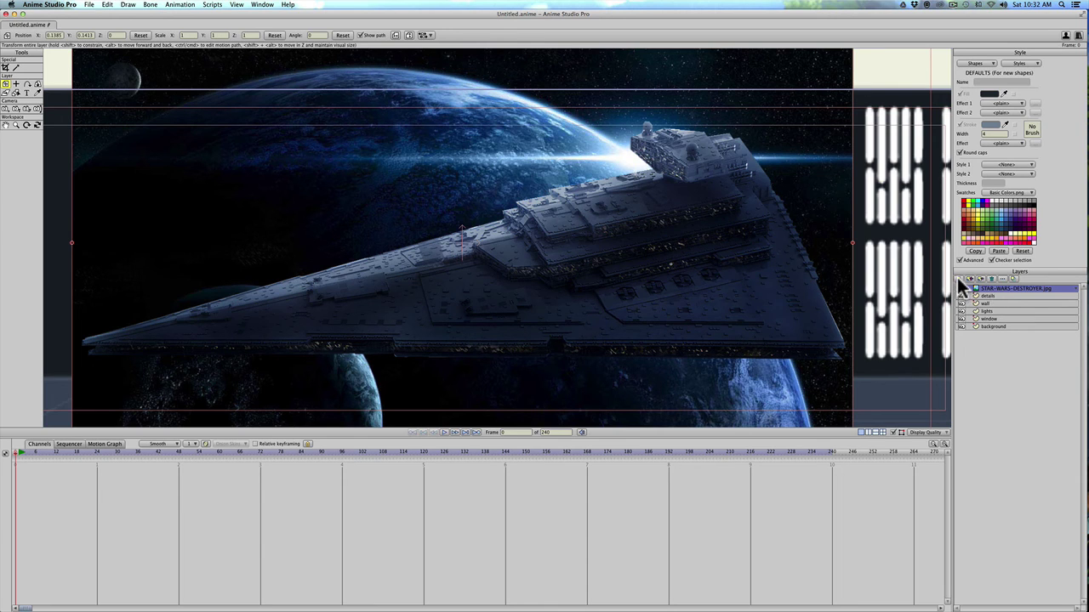
# - Create a vector layer named "window mask" above the star destroyer image and paste the copied pane shape into it
pyautogui.click(958, 278)
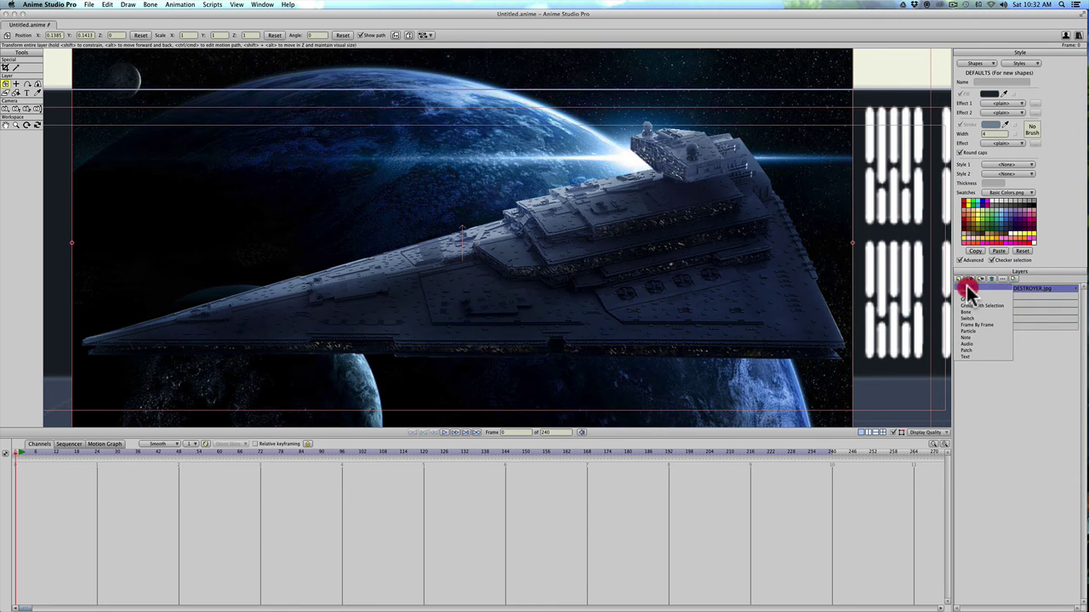
pyautogui.click(968, 289)
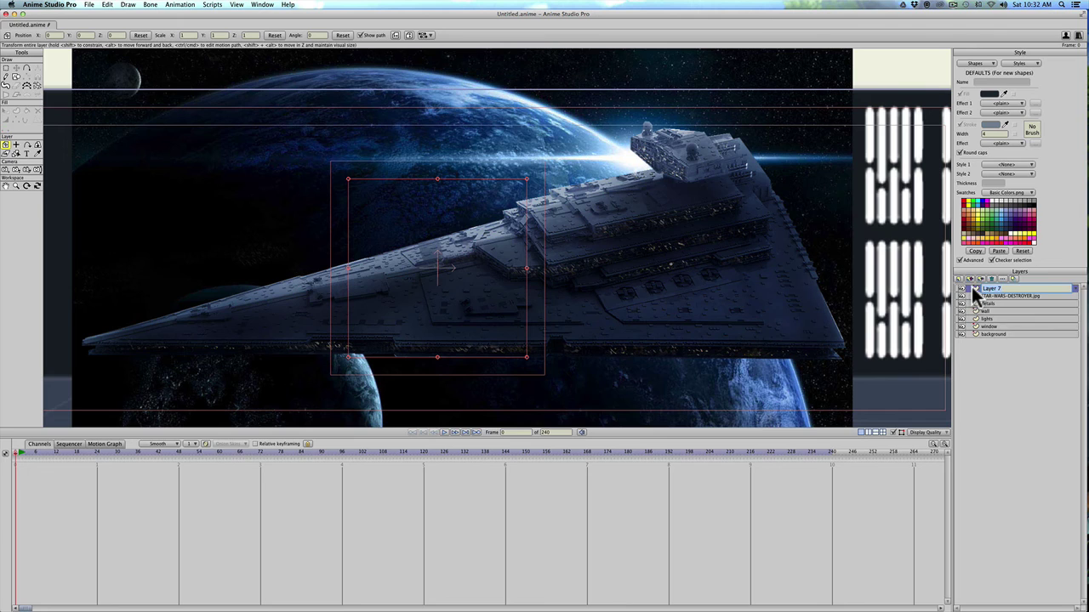
pyautogui.write('win')
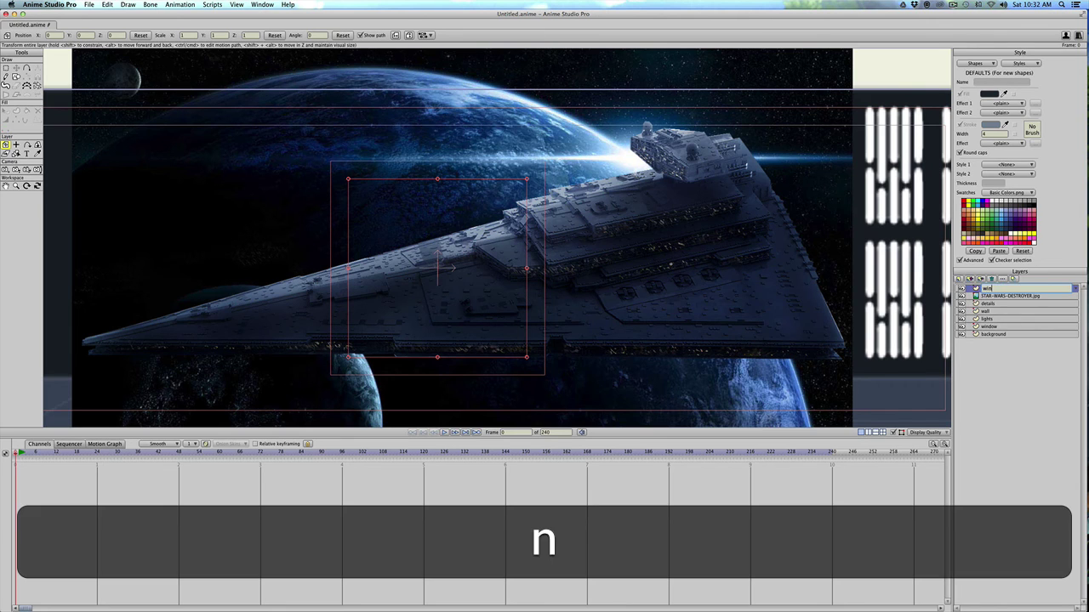
pyautogui.write('dow mask')
pyautogui.press('Return')
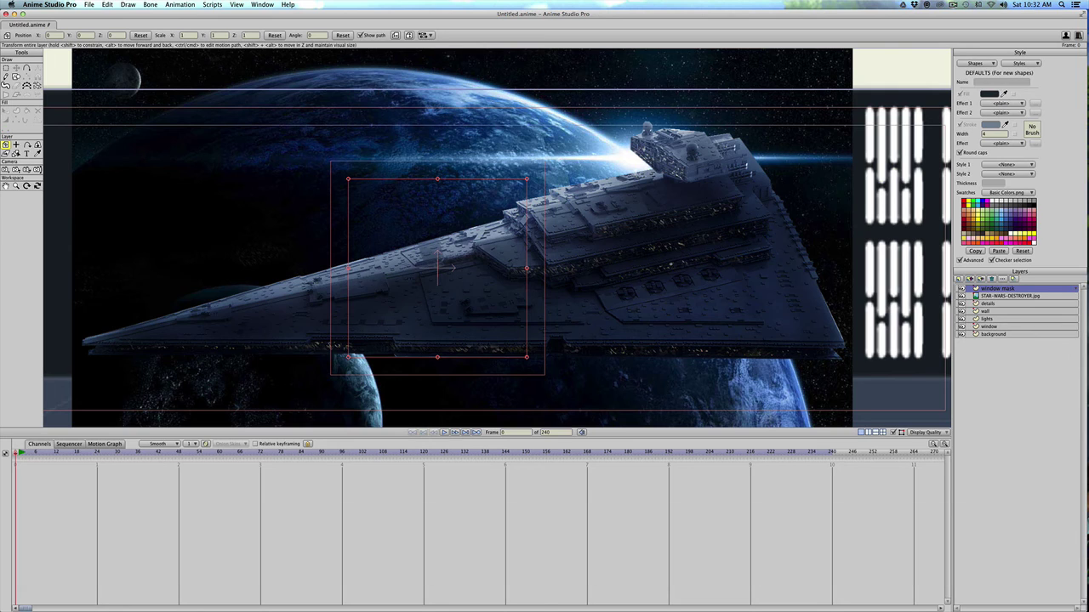
pyautogui.press('super+v')
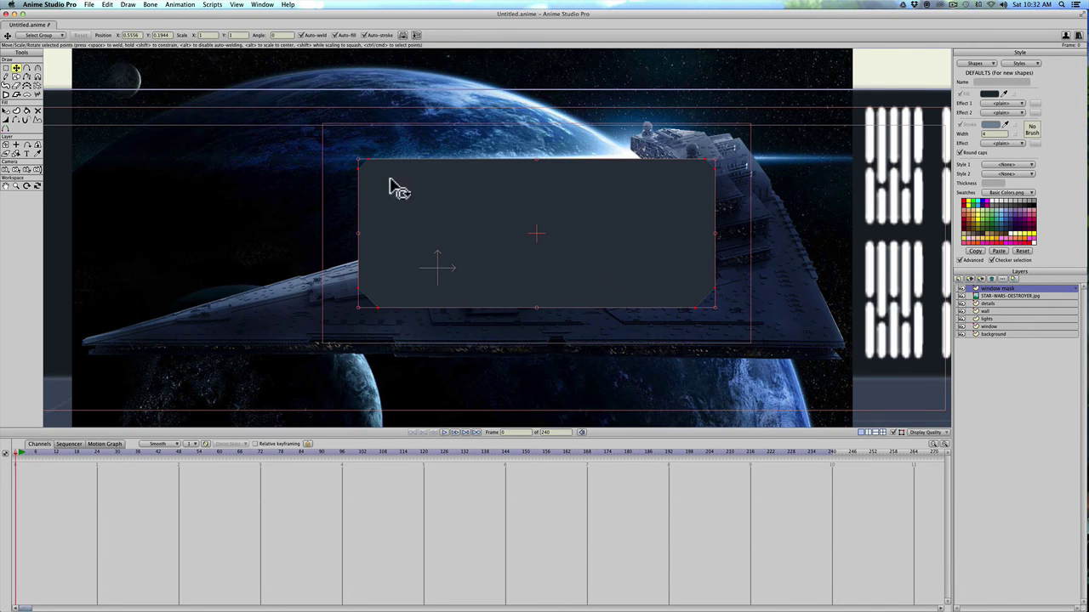
# - Move the window mask layer directly below the STAR-WARS-DESTROYER.jpg layer
pyautogui.keyDown('shift'); pyautogui.click(992, 297); pyautogui.keyUp('shift')
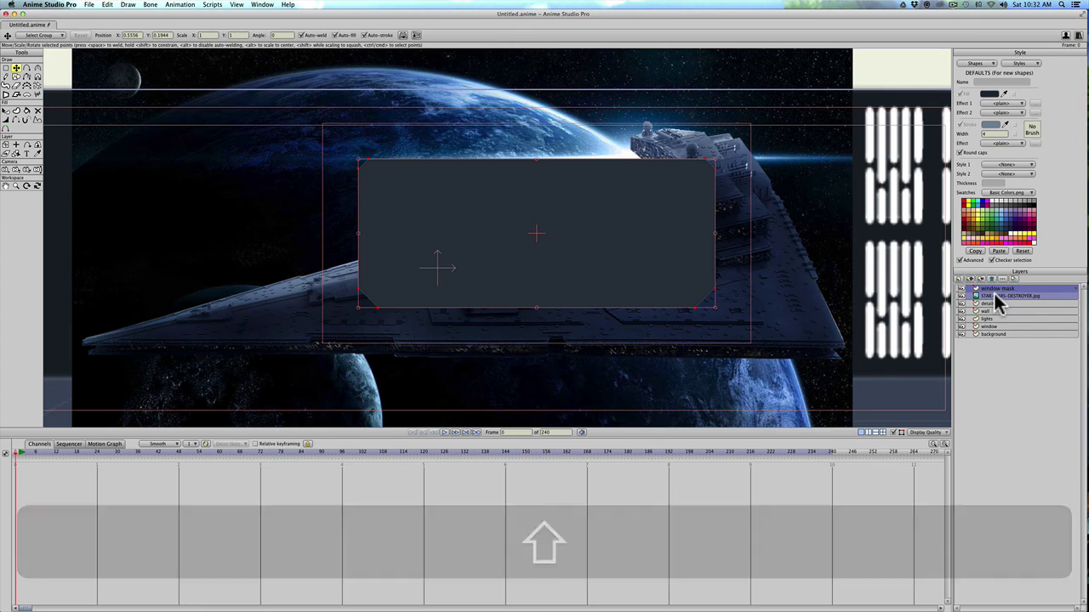
pyautogui.click(1021, 290)
pyautogui.moveTo(1023, 293); pyautogui.dragTo(1023, 307)
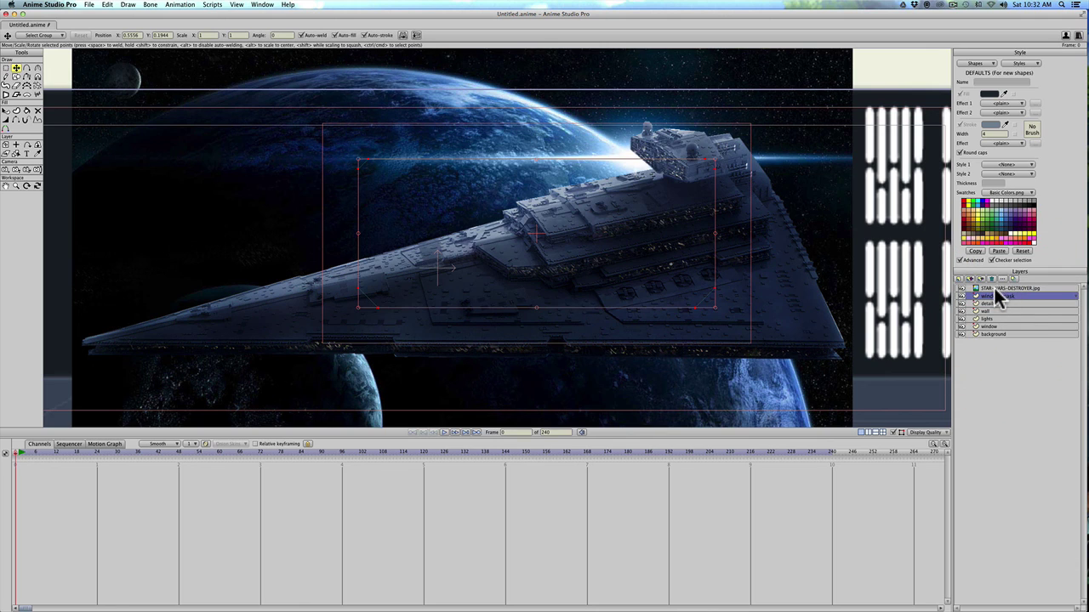
# - Create a group layer and move the STAR-WARS-DESTROYER.jpg and window mask layers into it
pyautogui.click(996, 289)
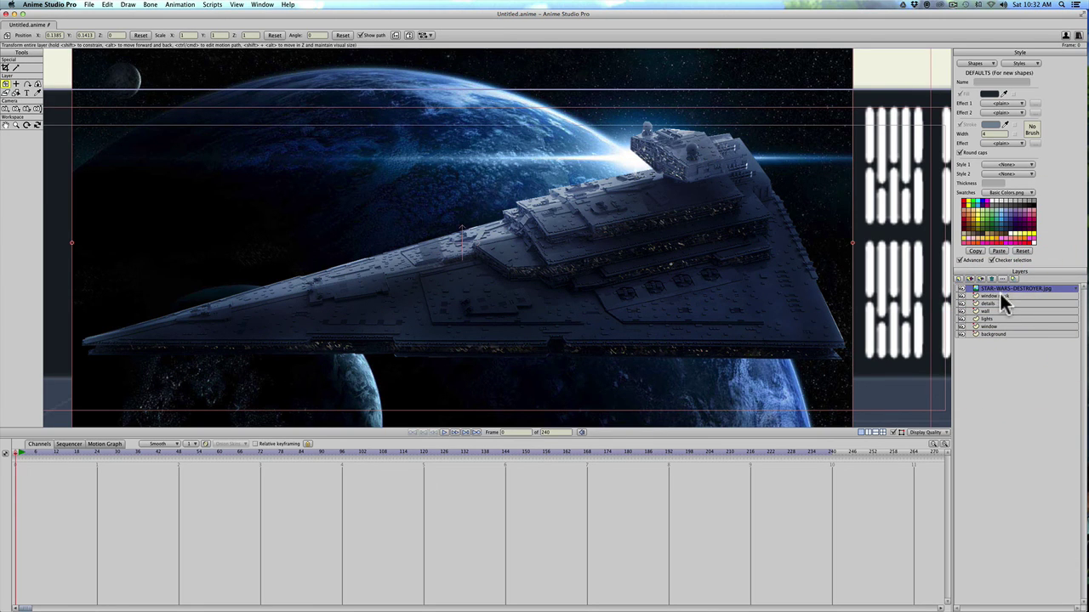
pyautogui.press('shift')
pyautogui.keyDown('shift'); pyautogui.click(1000, 292); pyautogui.keyUp('shift')
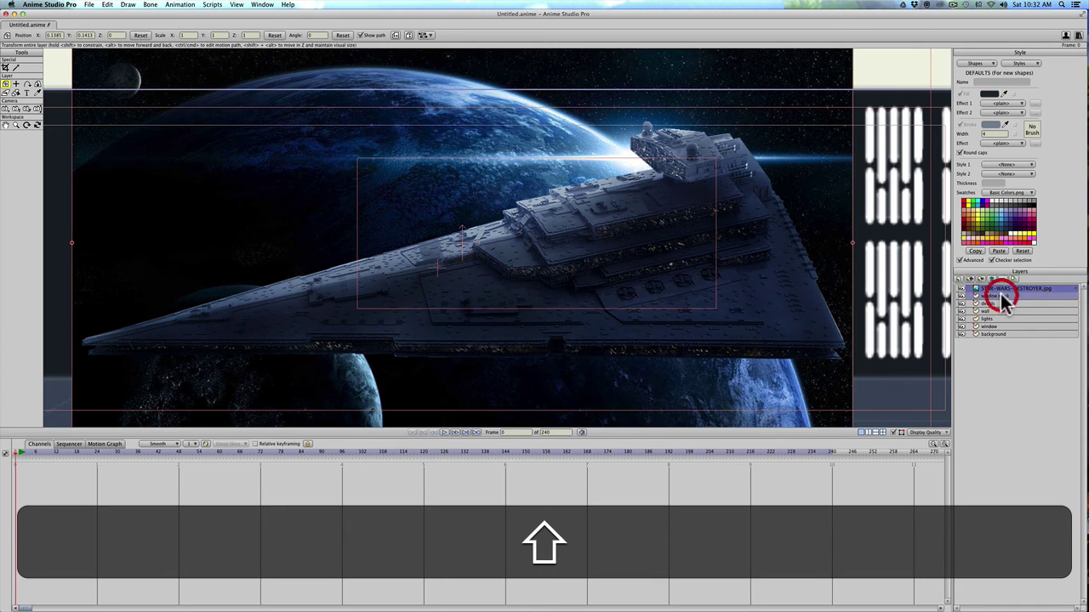
pyautogui.click(958, 280)
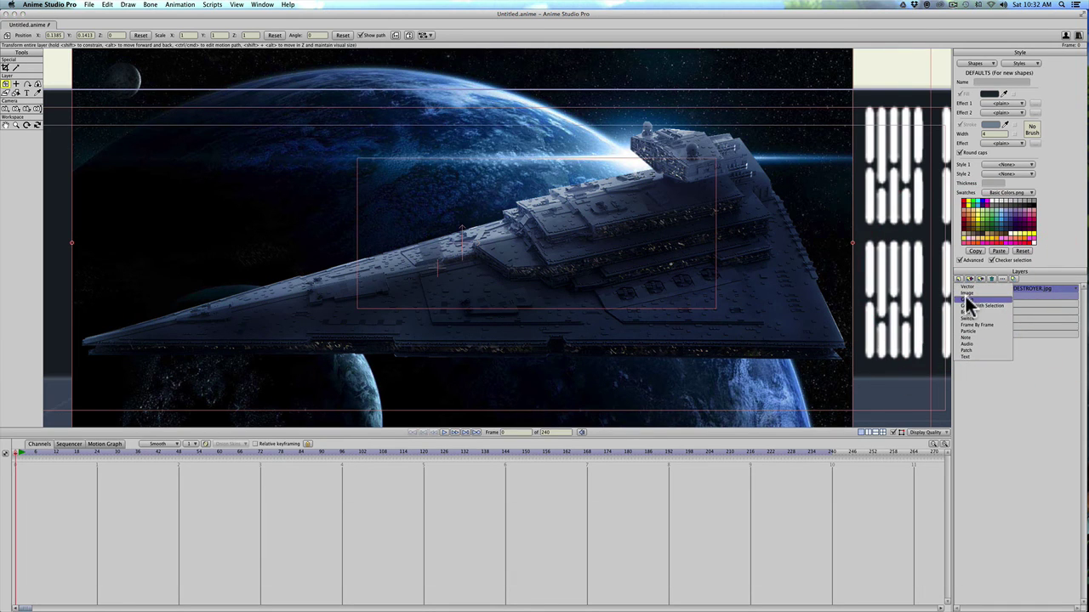
pyautogui.click(968, 302)
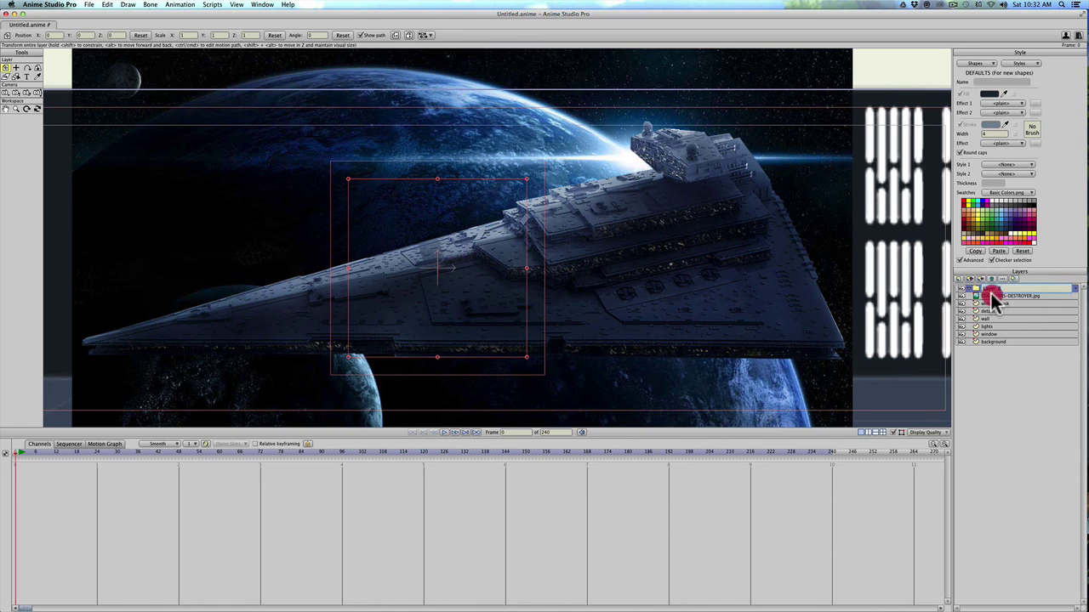
pyautogui.click(994, 297)
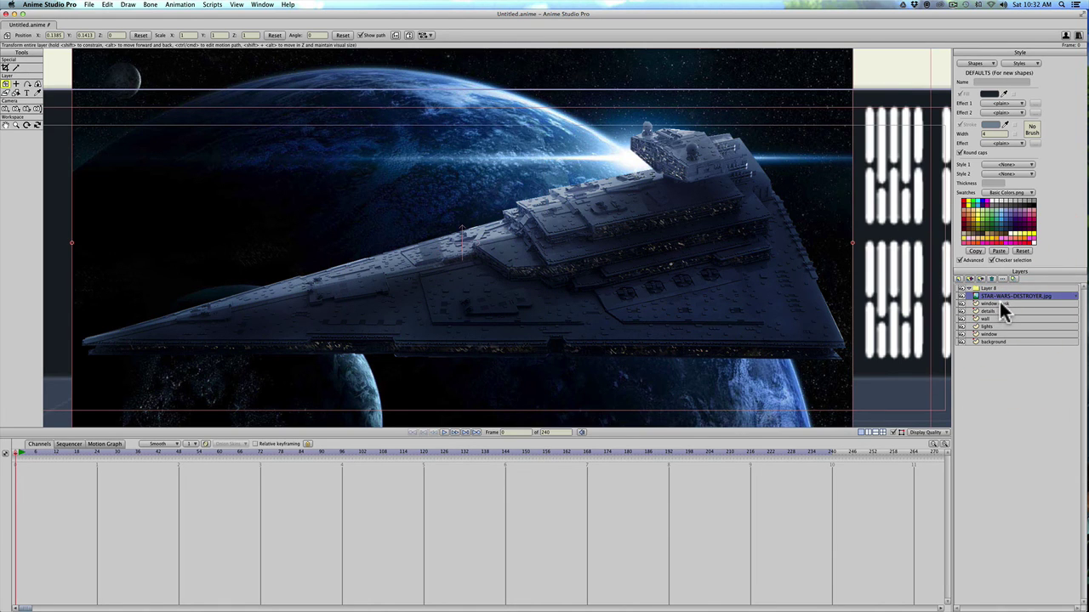
pyautogui.keyDown('shift'); pyautogui.click(1000, 292); pyautogui.keyUp('shift')
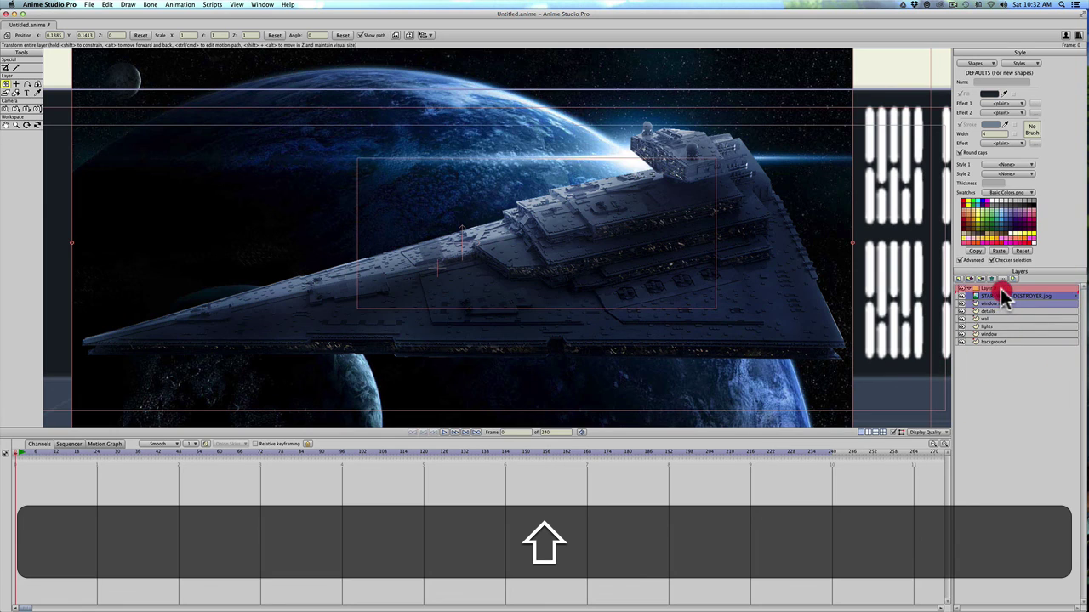
pyautogui.click(1001, 294)
# - Set the new group's masking to Hide all so the image is clipped to the window pane
pyautogui.doubleClick(1002, 290)
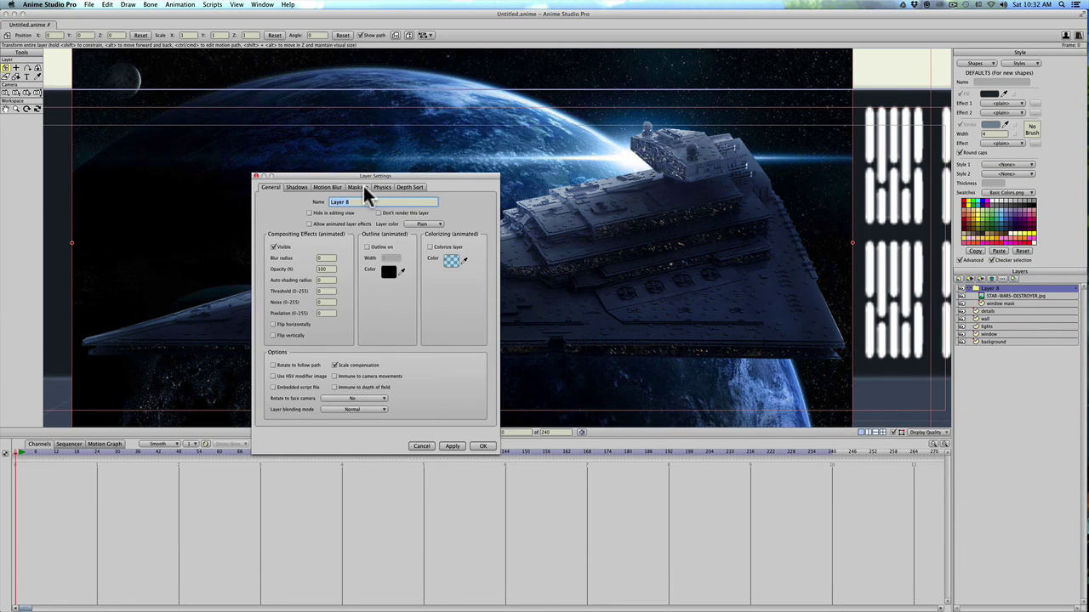
pyautogui.click(360, 188)
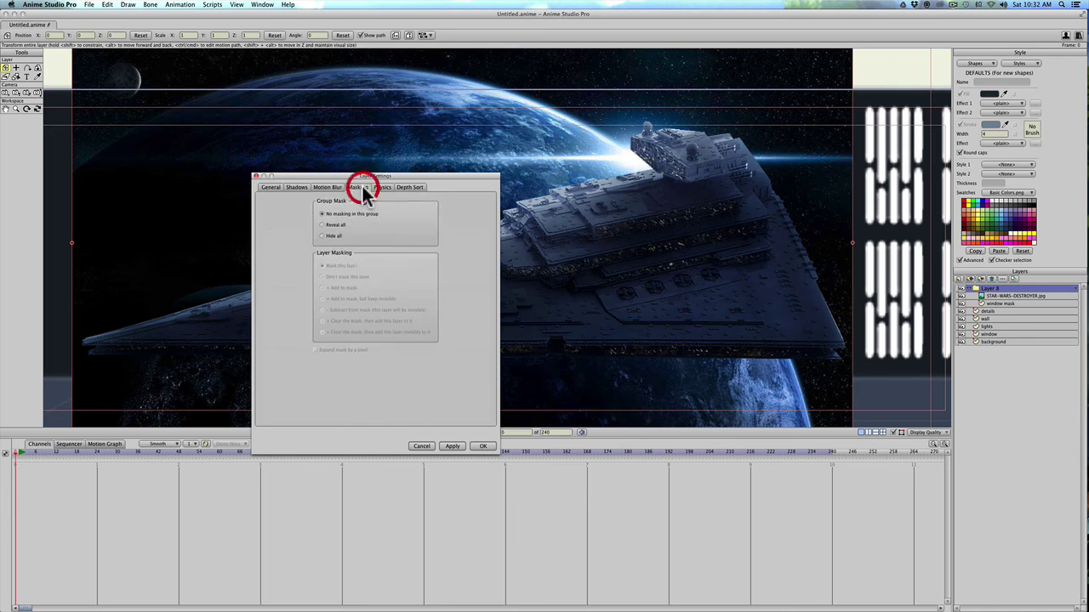
pyautogui.click(321, 235)
pyautogui.click(452, 446)
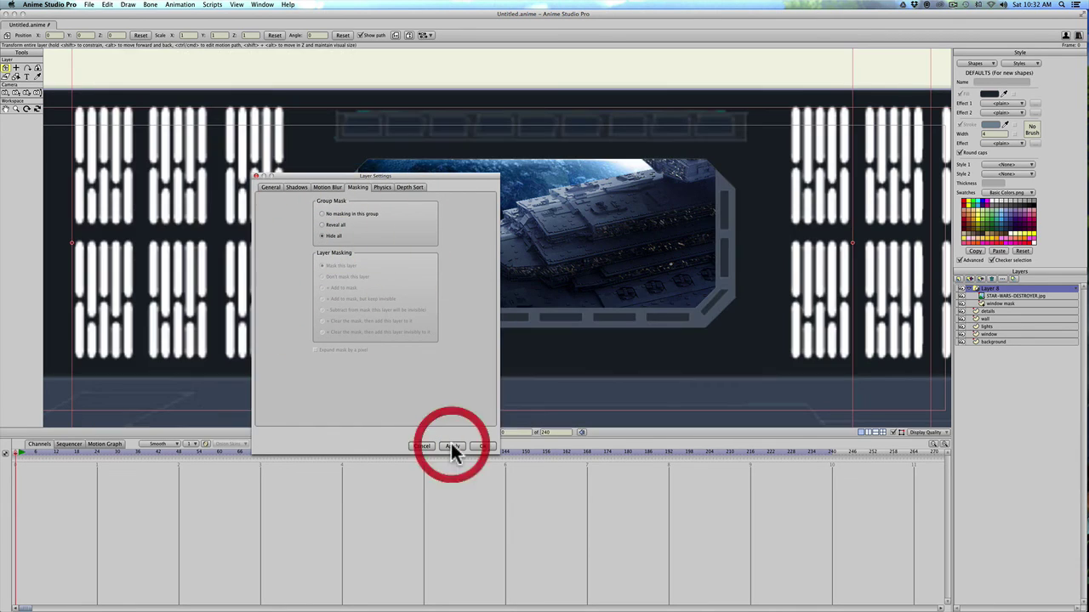
pyautogui.click(257, 176)
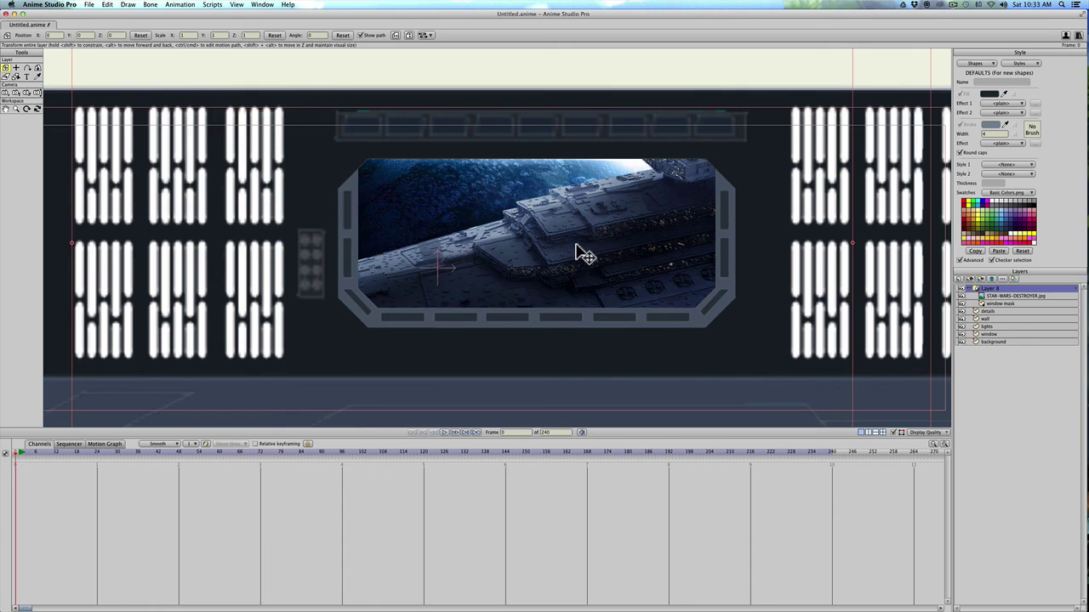
# - Scale the STAR-WARS-DESTROYER.jpg layer to about 0.46 and reposition it so the whole ship fits inside the window
pyautogui.click(999, 296)
pyautogui.scroll(-2, 766, 243)
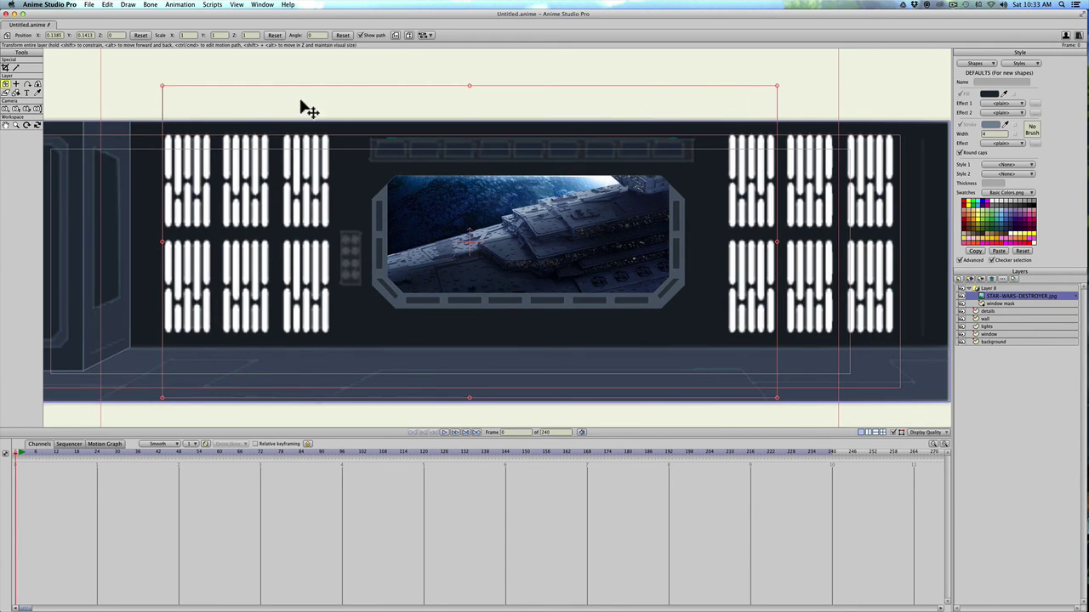
pyautogui.moveTo(164, 88); pyautogui.dragTo(438, 216)
pyautogui.click(455, 94)
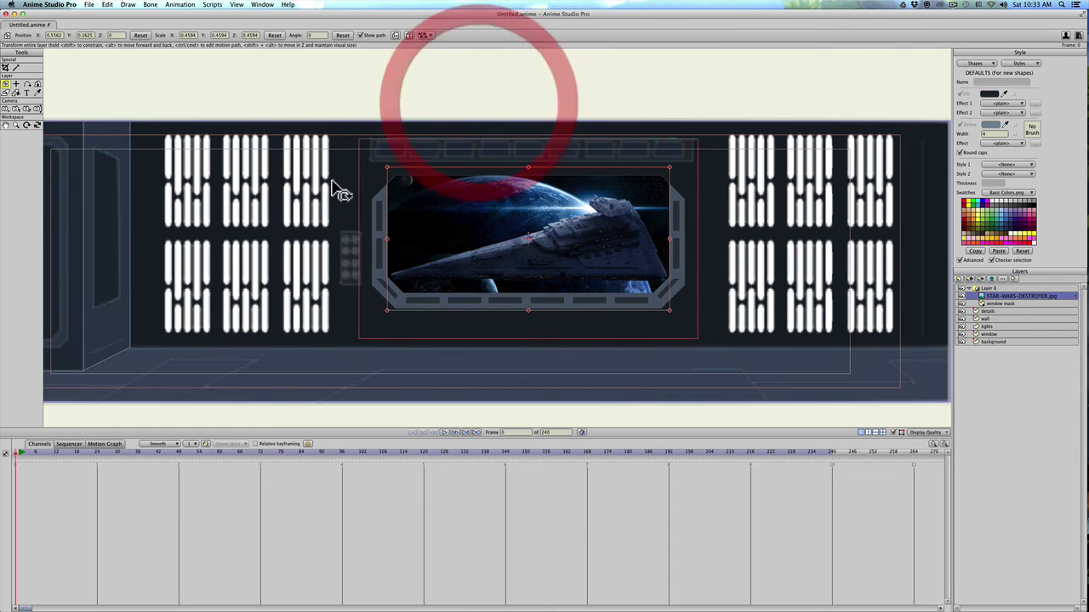
pyautogui.click(423, 110)
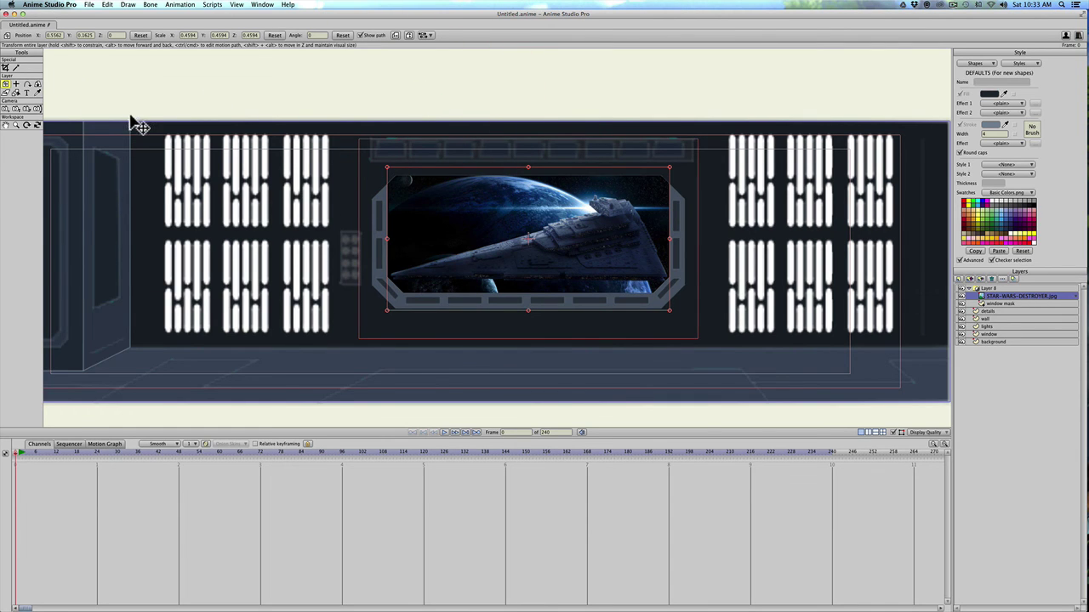
pyautogui.scroll(-3, 132, 123)
pyautogui.scroll(1, 153, 141)
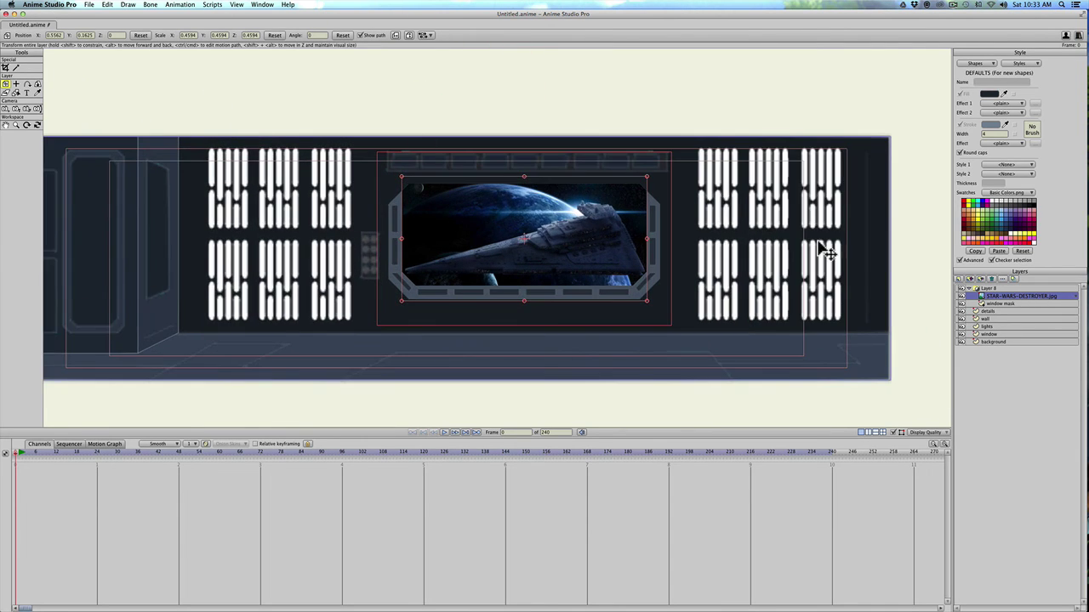
# - Create another group layer, move all layers from the masked group down to background into it, and collapse it
pyautogui.click(968, 288)
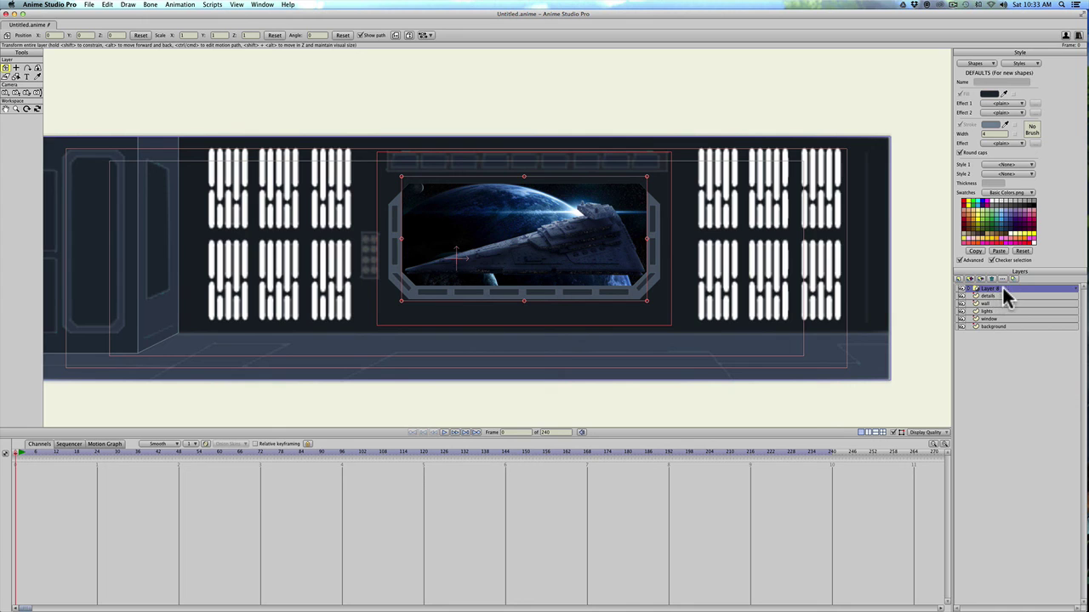
pyautogui.press('shift')
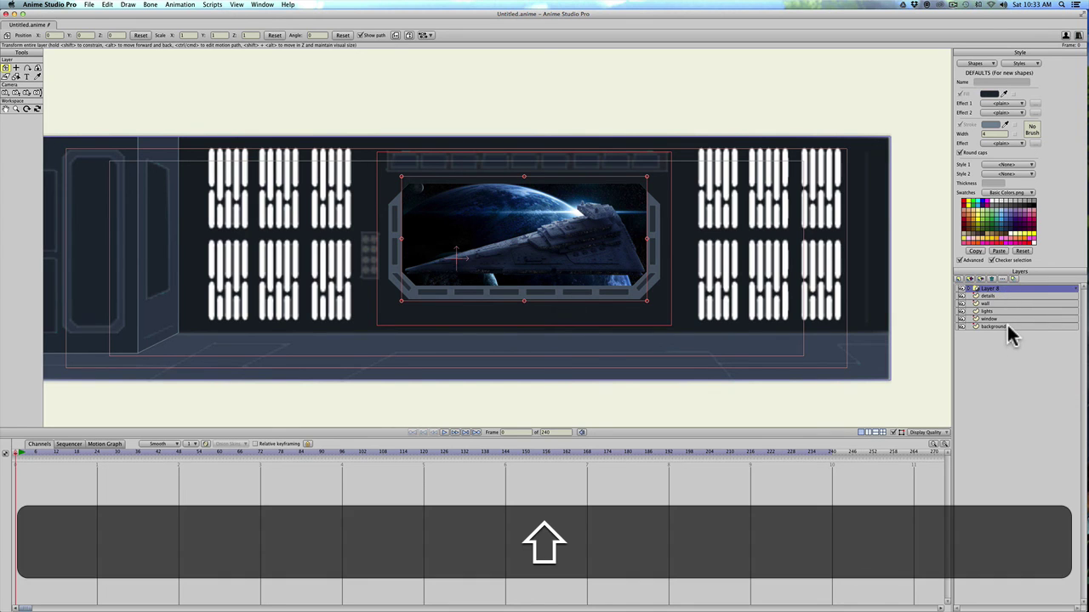
pyautogui.keyDown('shift'); pyautogui.click(1009, 325); pyautogui.keyUp('shift')
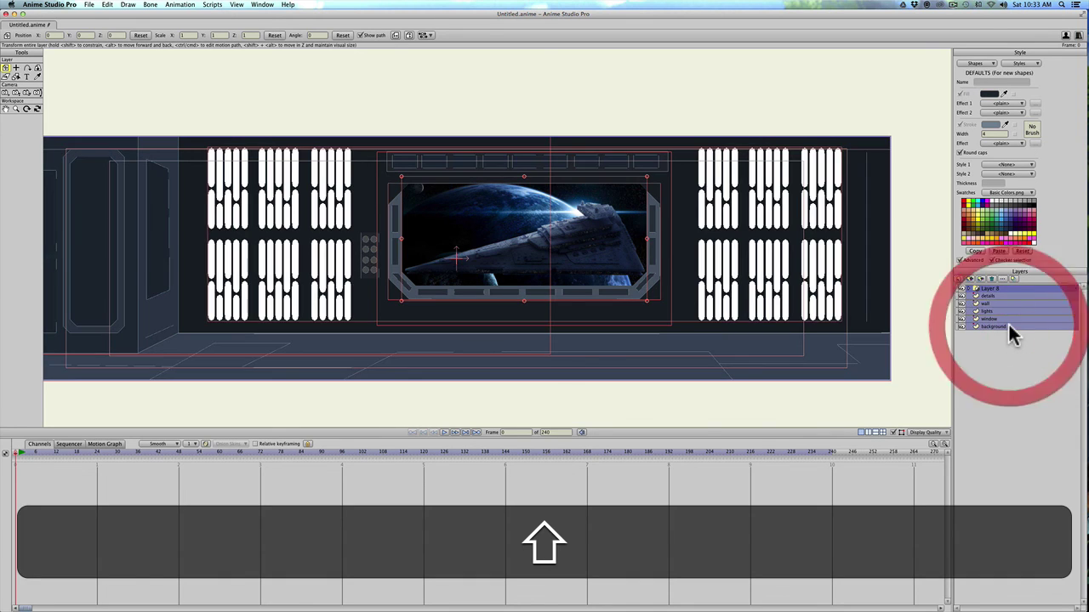
pyautogui.click(959, 279)
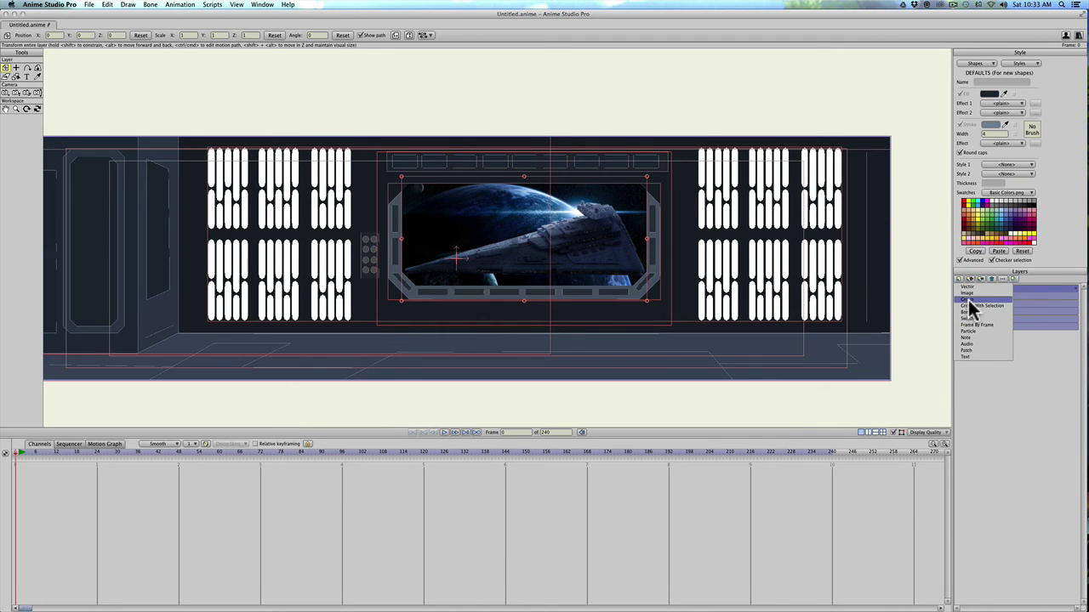
pyautogui.click(971, 306)
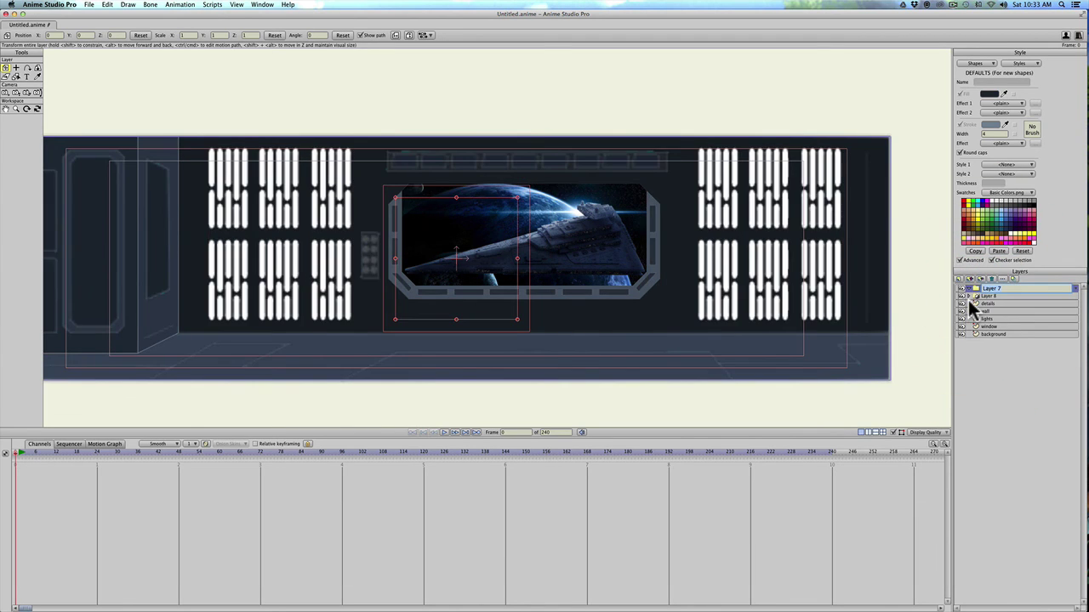
pyautogui.click(996, 296)
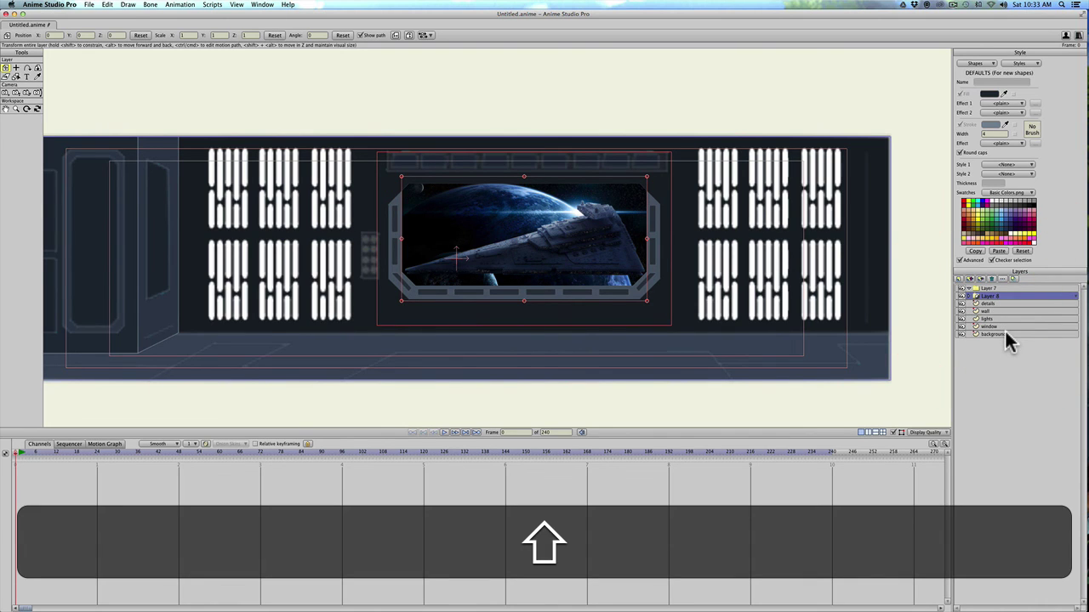
pyautogui.keyDown('shift'); pyautogui.click(1006, 333); pyautogui.keyUp('shift')
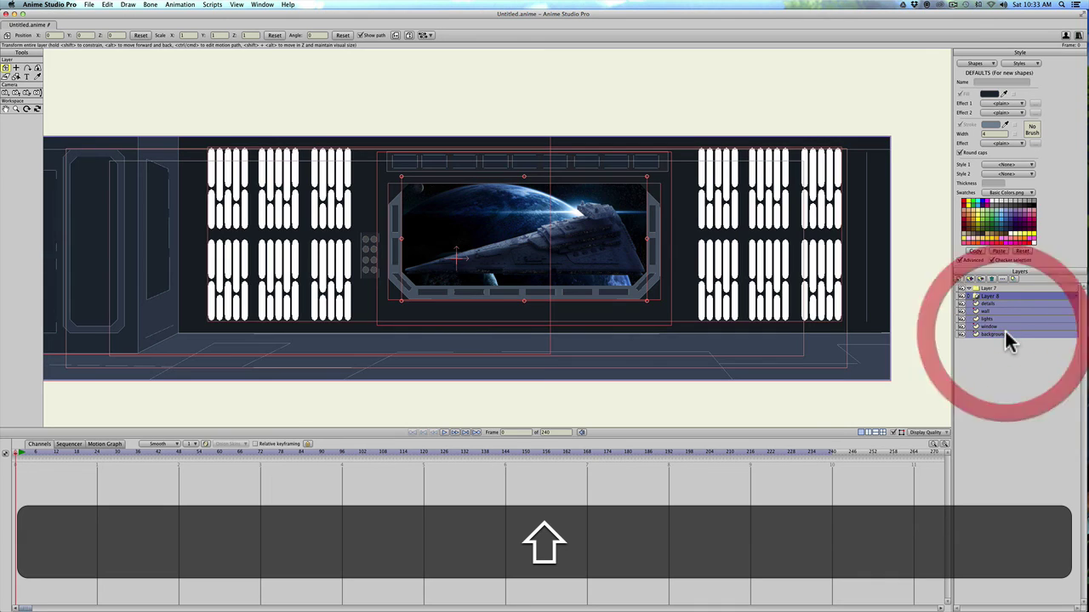
pyautogui.keyDown('shift'); pyautogui.click(1008, 290); pyautogui.keyUp('shift')
pyautogui.moveTo(1007, 291); pyautogui.dragTo(977, 291)
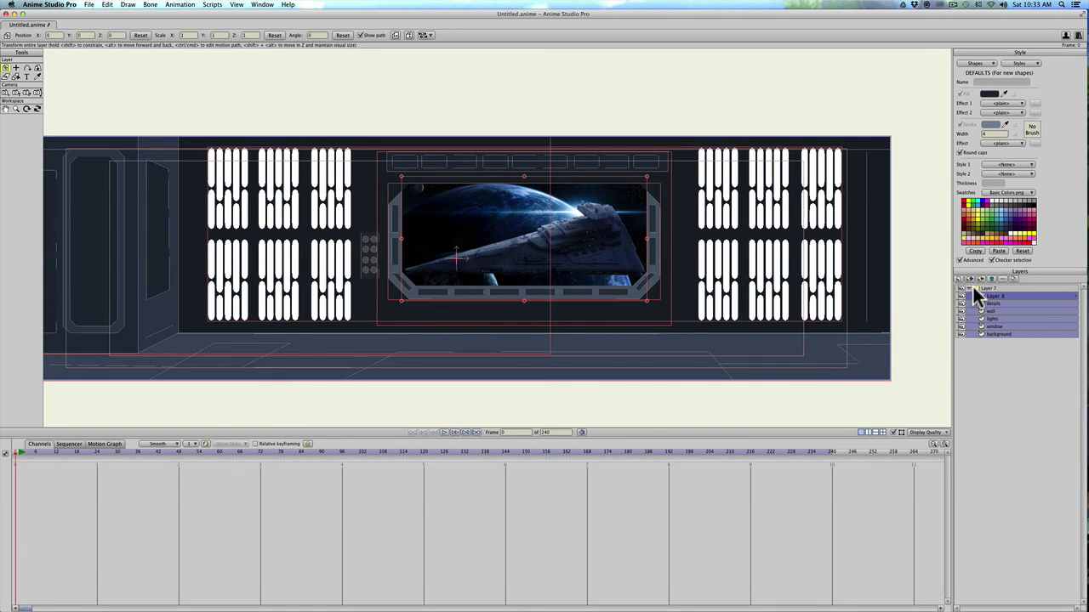
pyautogui.click(971, 289)
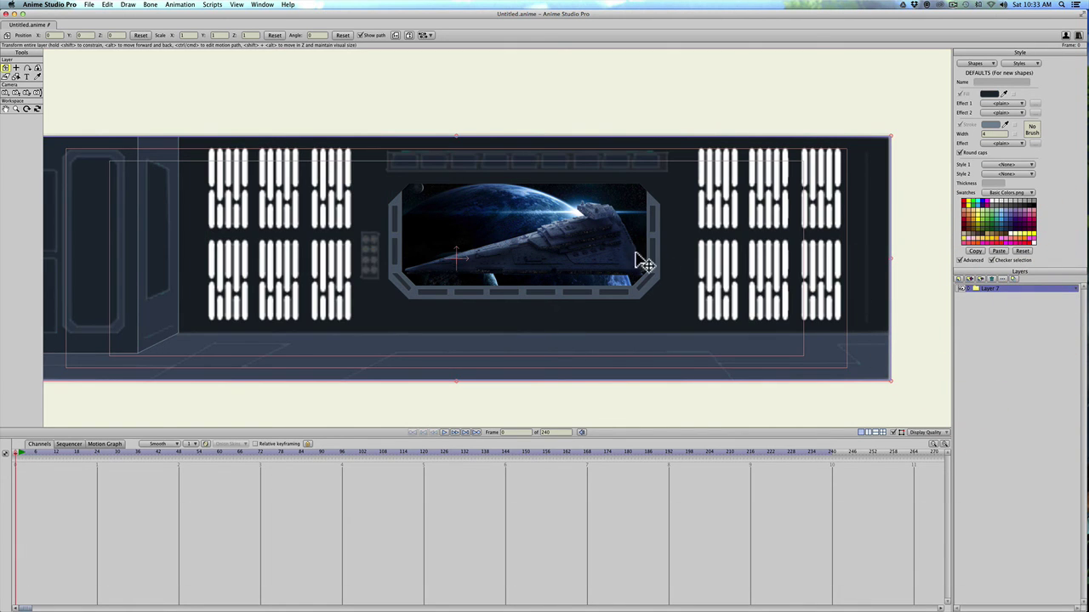
# - Try moving the complete background group across the canvas, and undo the moves
pyautogui.click(989, 290)
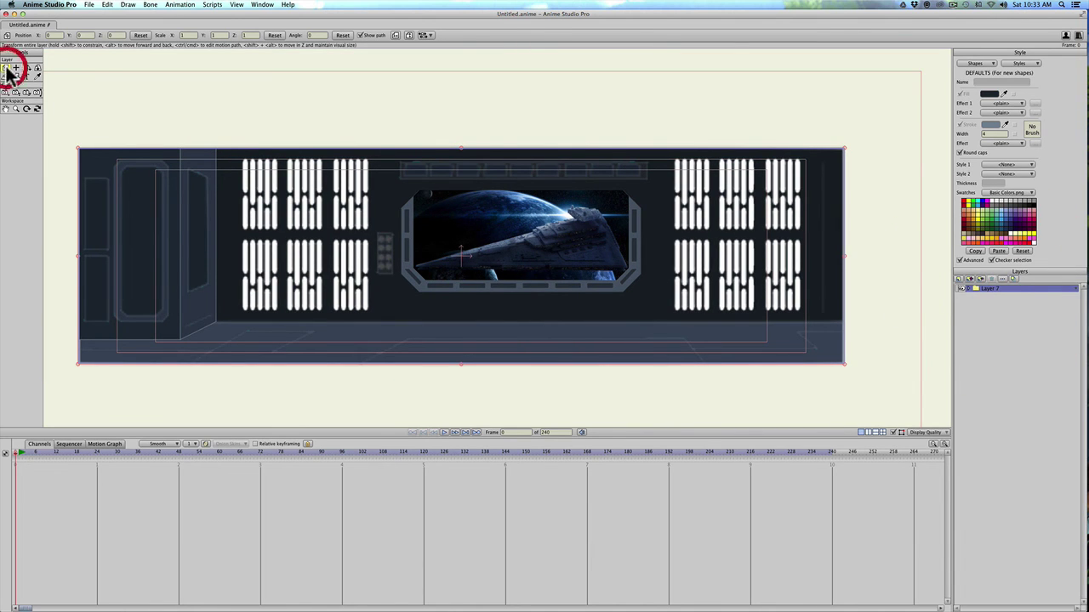
pyautogui.moveTo(526, 243); pyautogui.dragTo(572, 244)
pyautogui.click(572, 244)
pyautogui.press('super+z')
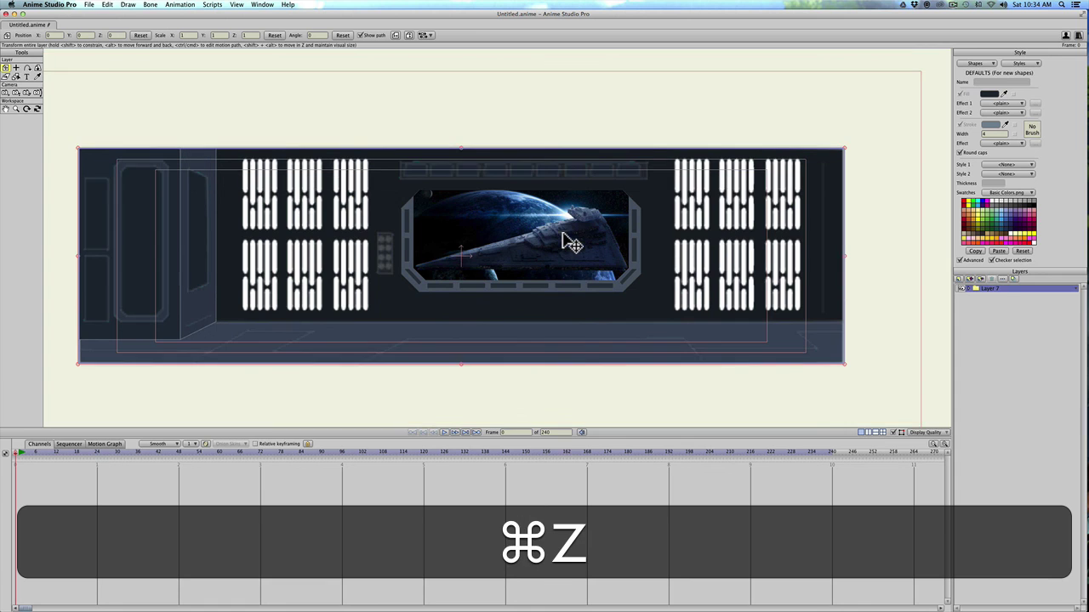
pyautogui.moveTo(544, 298); pyautogui.dragTo(572, 288)
pyautogui.press('super+z')
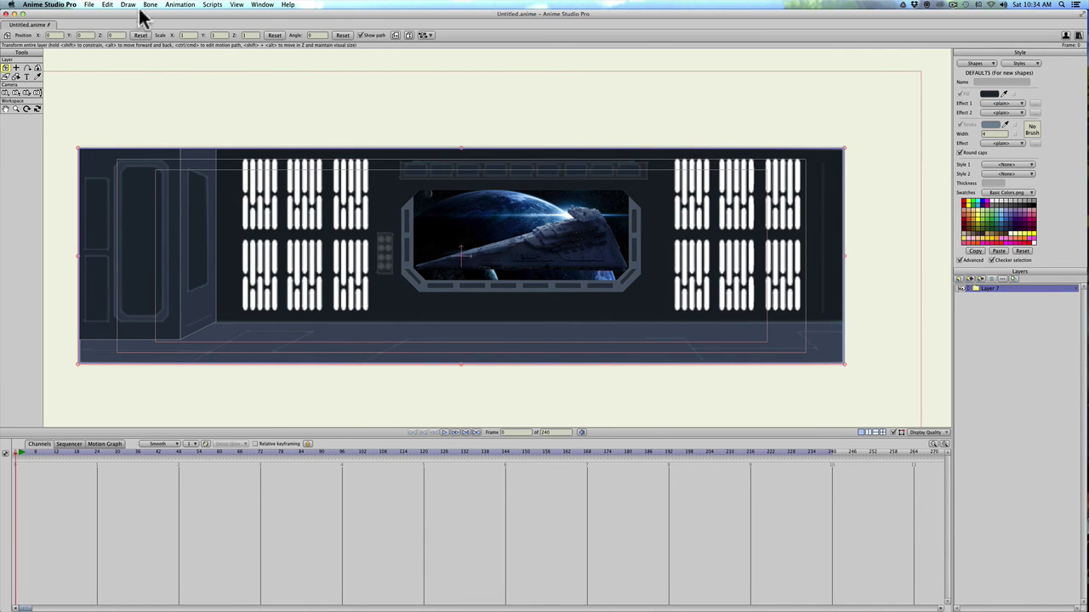
# - Turn off constrained proportions in the project settings and set the project width to 1280
pyautogui.click(88, 4)
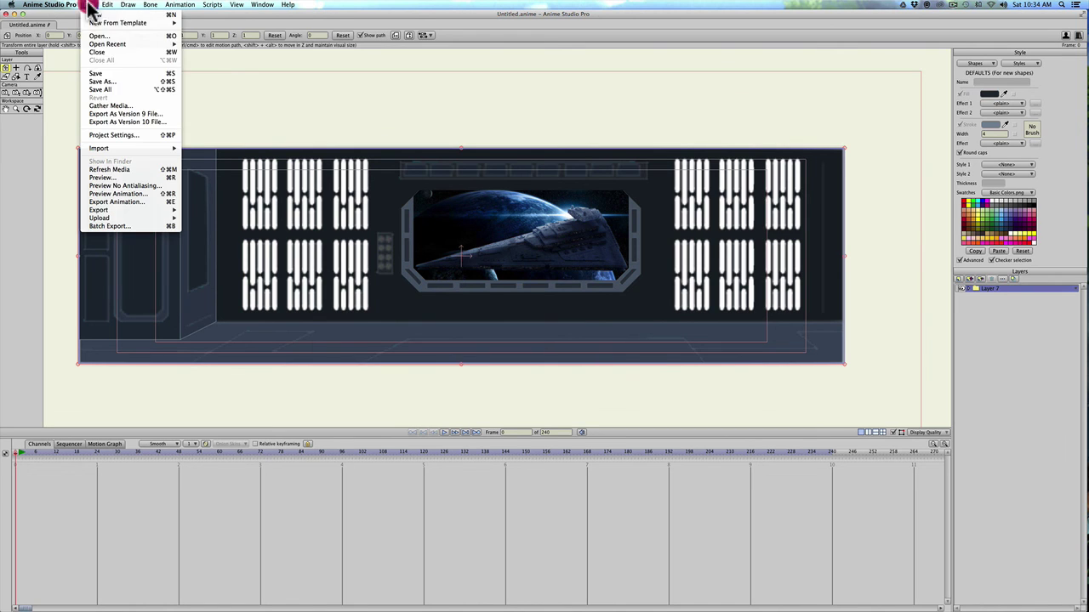
pyautogui.click(108, 138)
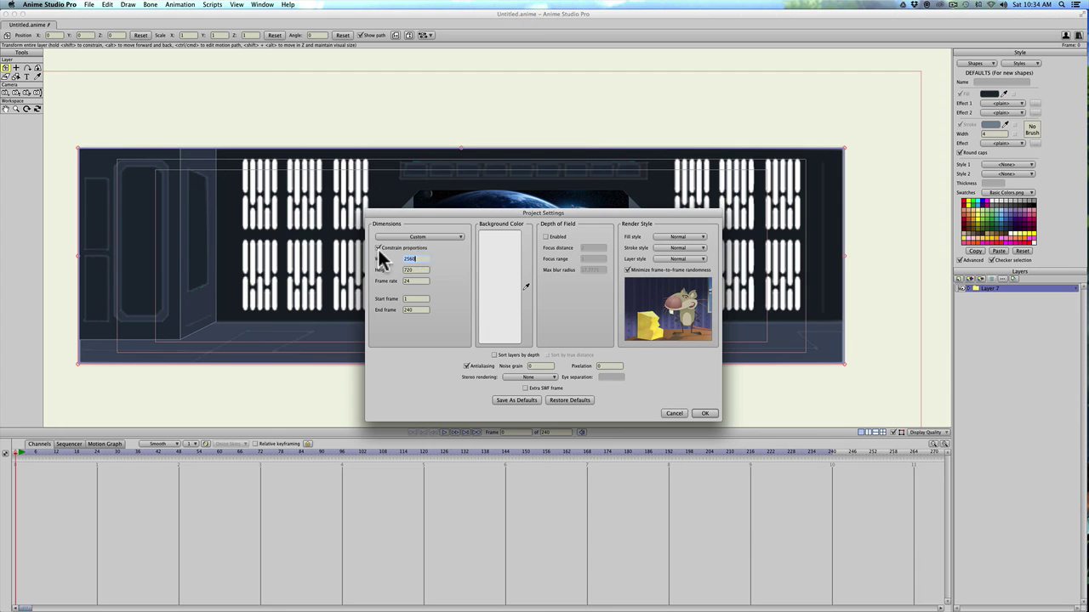
pyautogui.click(377, 247)
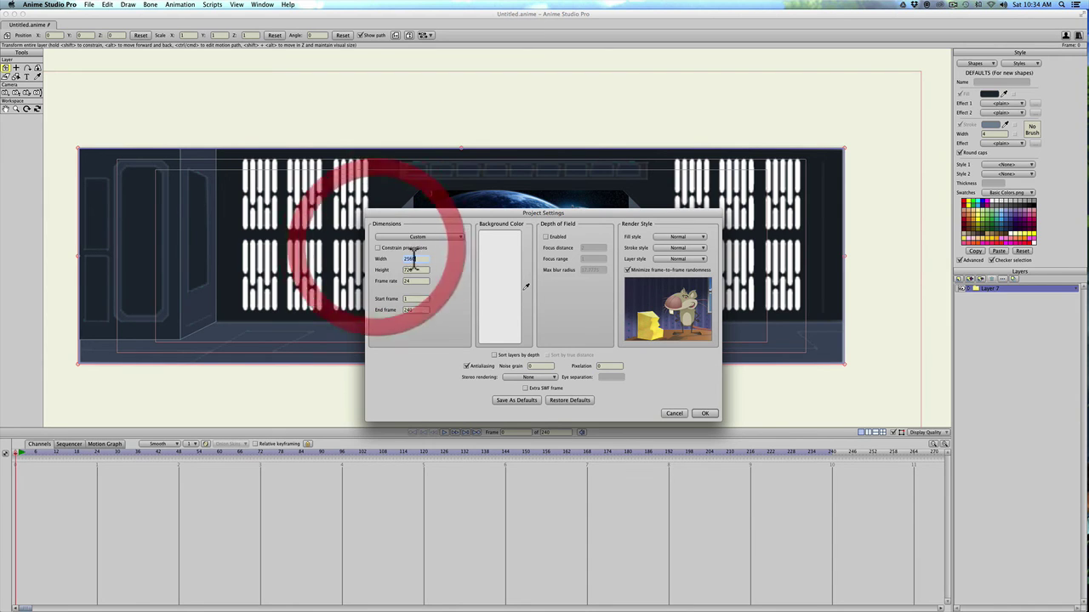
pyautogui.write('12')
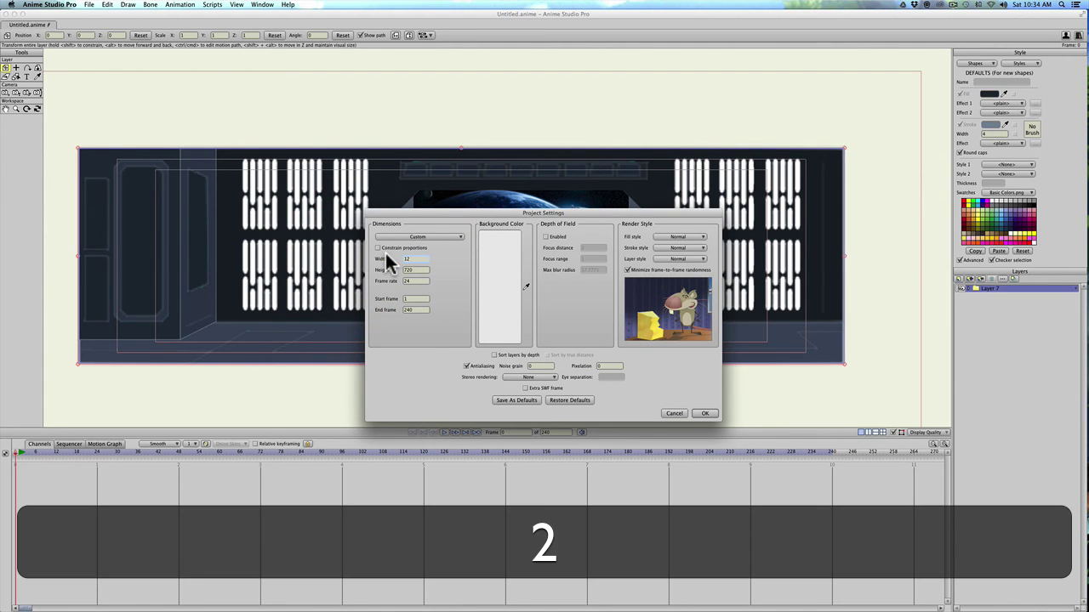
pyautogui.write('80')
pyautogui.click(703, 414)
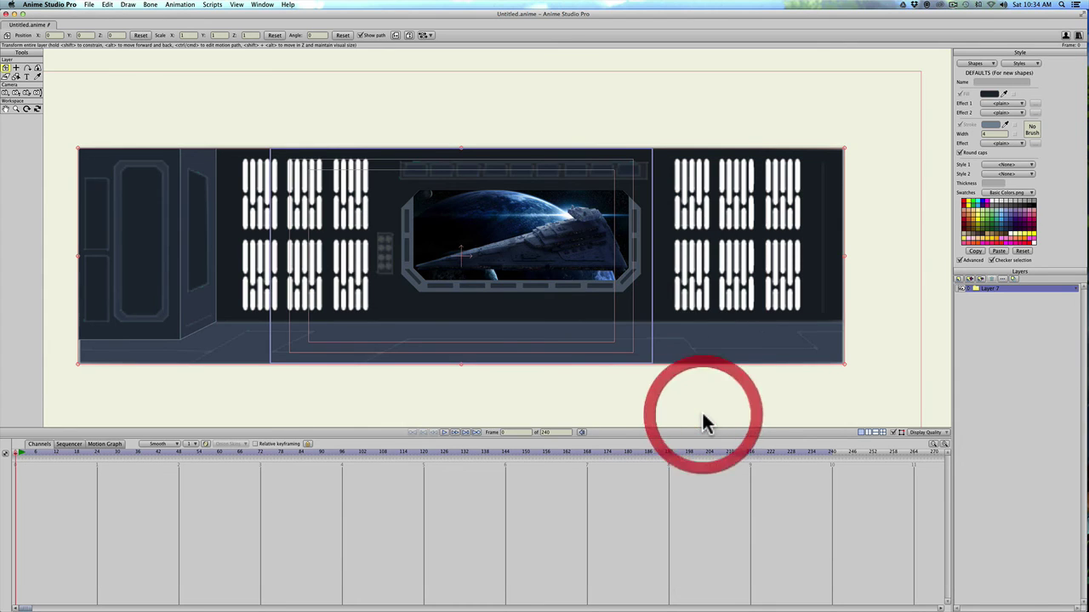
# - Animate the background group sliding horizontally from its right end in view at frame 0 to its left end at frame 240, X about 1.74
pyautogui.moveTo(578, 283); pyautogui.dragTo(399, 300)
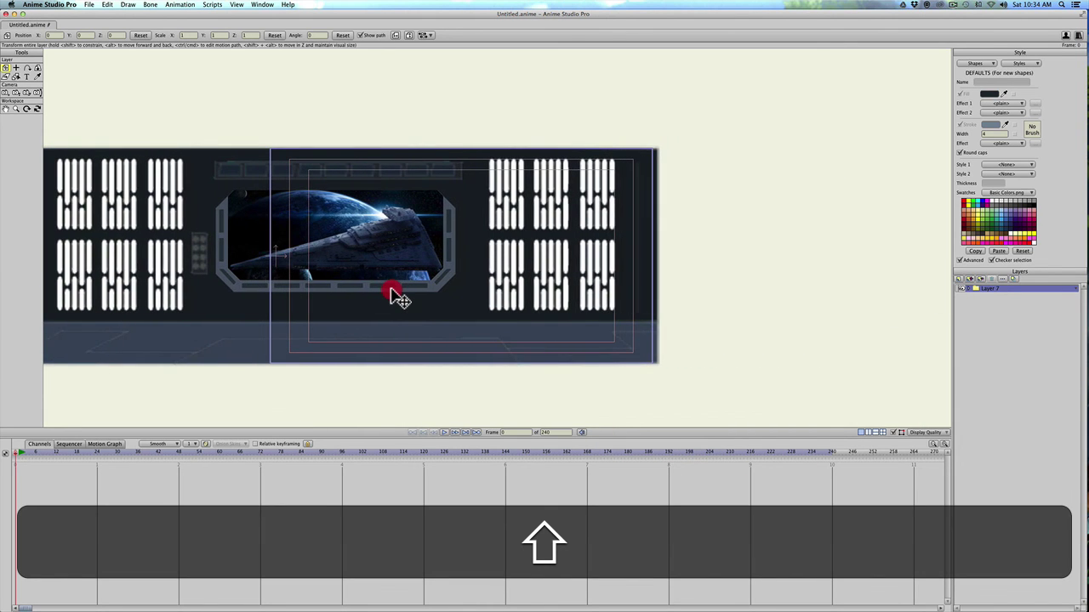
pyautogui.moveTo(399, 299); pyautogui.dragTo(397, 298)
pyautogui.moveTo(25, 454); pyautogui.dragTo(832, 454)
pyautogui.moveTo(186, 345); pyautogui.dragTo(557, 362)
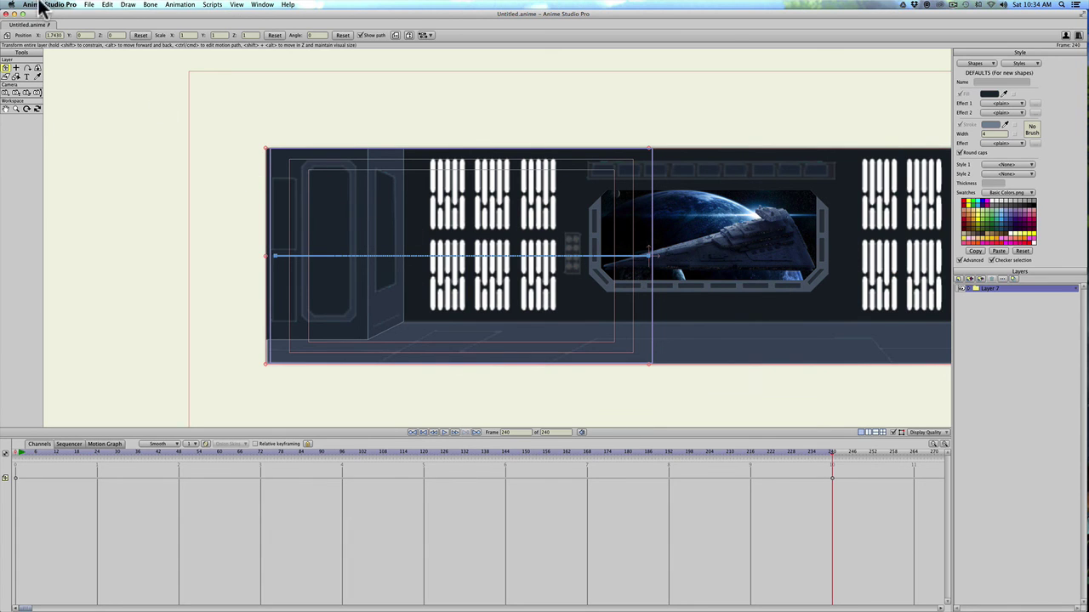
# - Open the file commands for the animated project
pyautogui.click(107, 4)
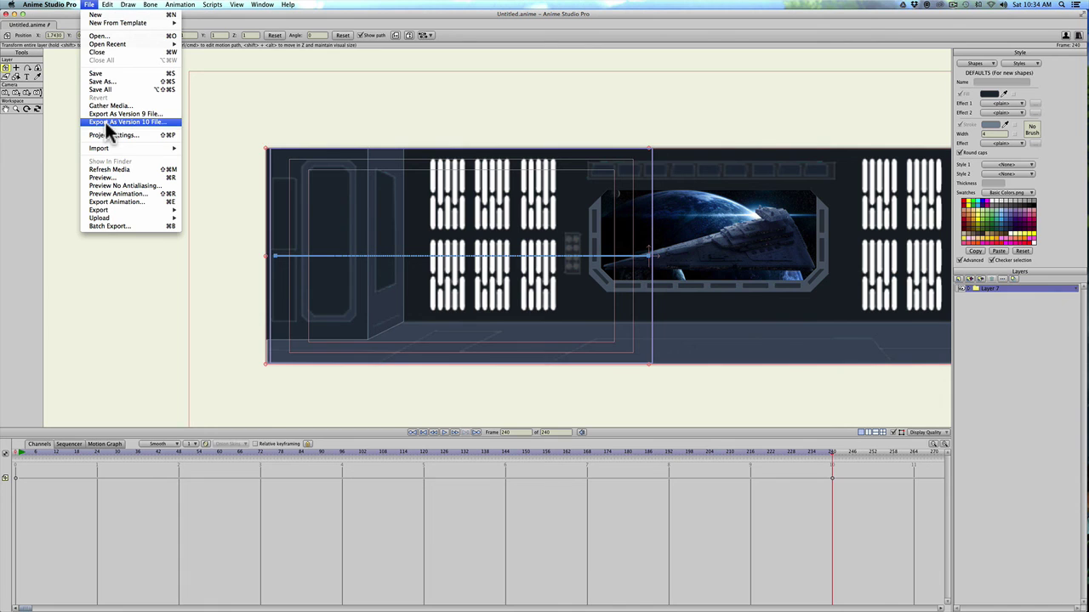